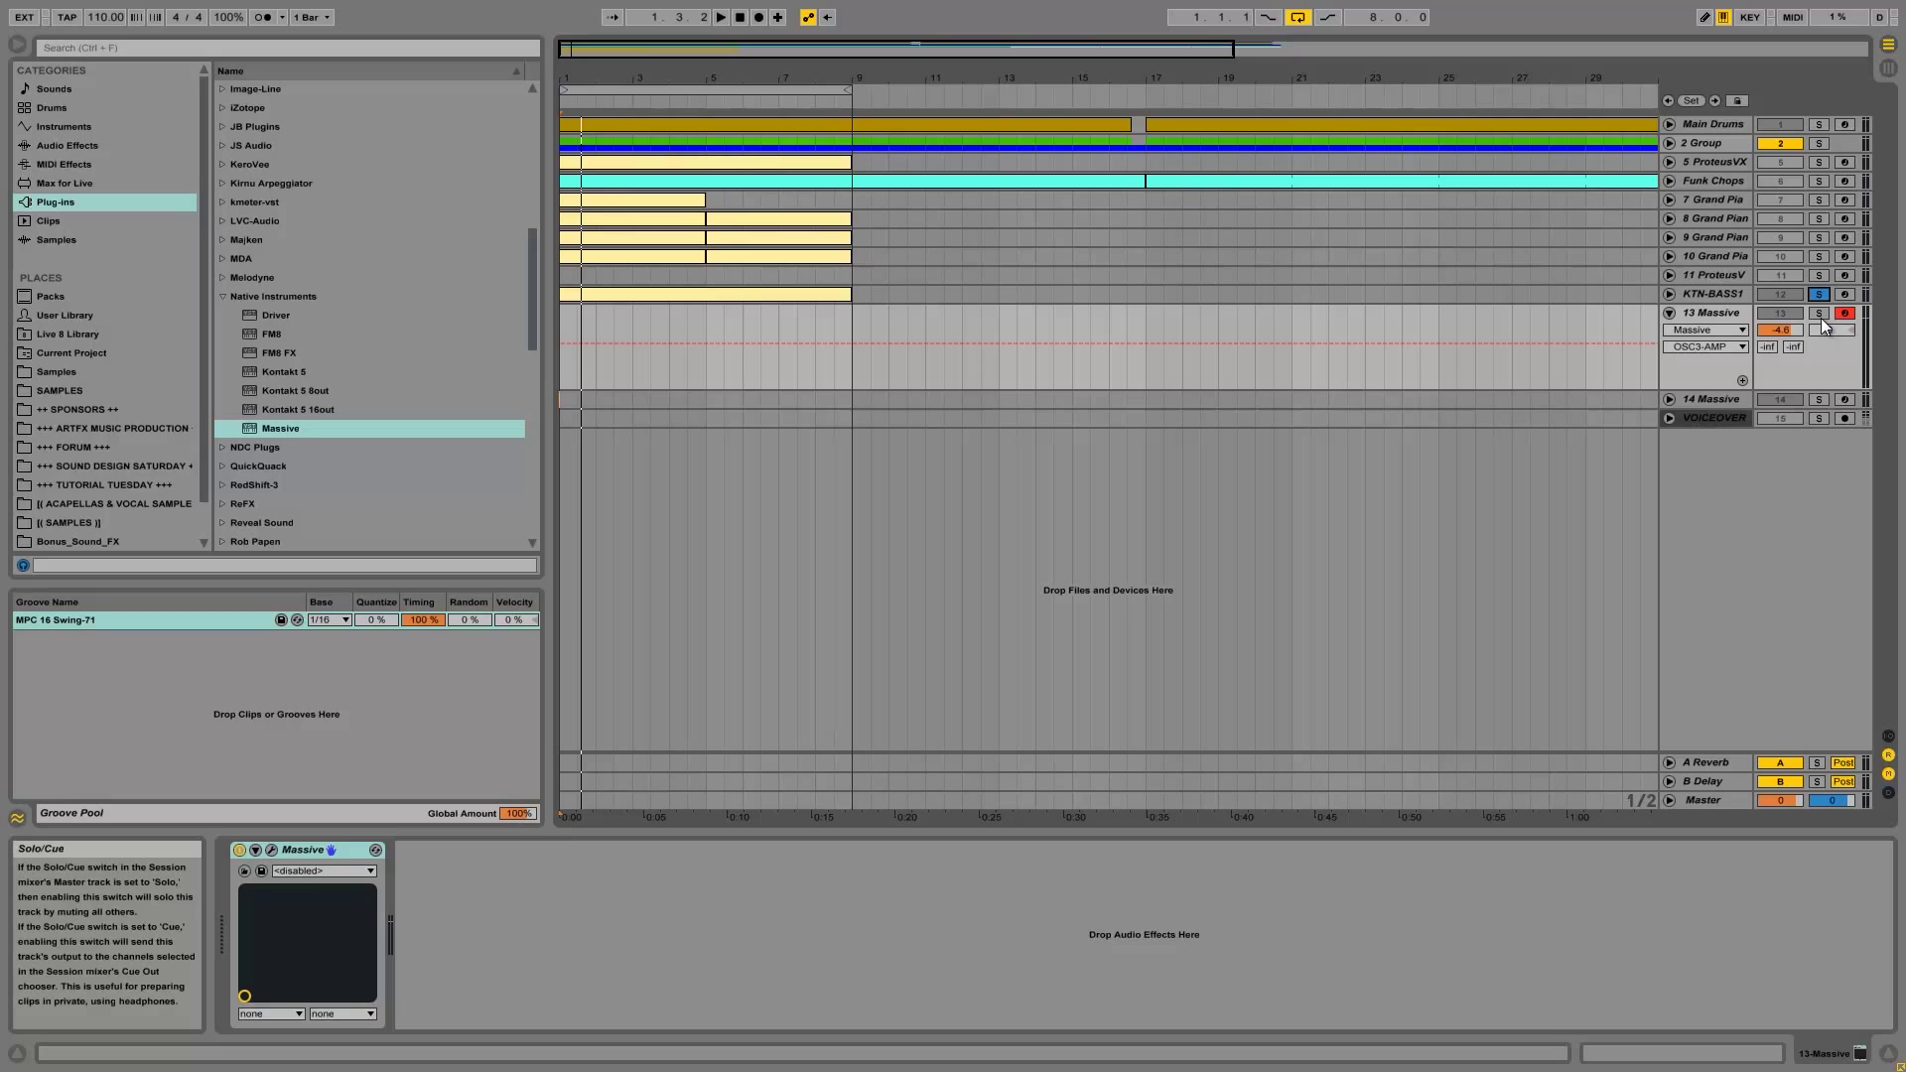
- Solo and arm the 14 Massive track and view its REESE1 patch in the Massive plug-in window
{"action": "left_click", "coordinate": [1818, 398]}
{"action": "left_click", "coordinate": [1845, 400]}
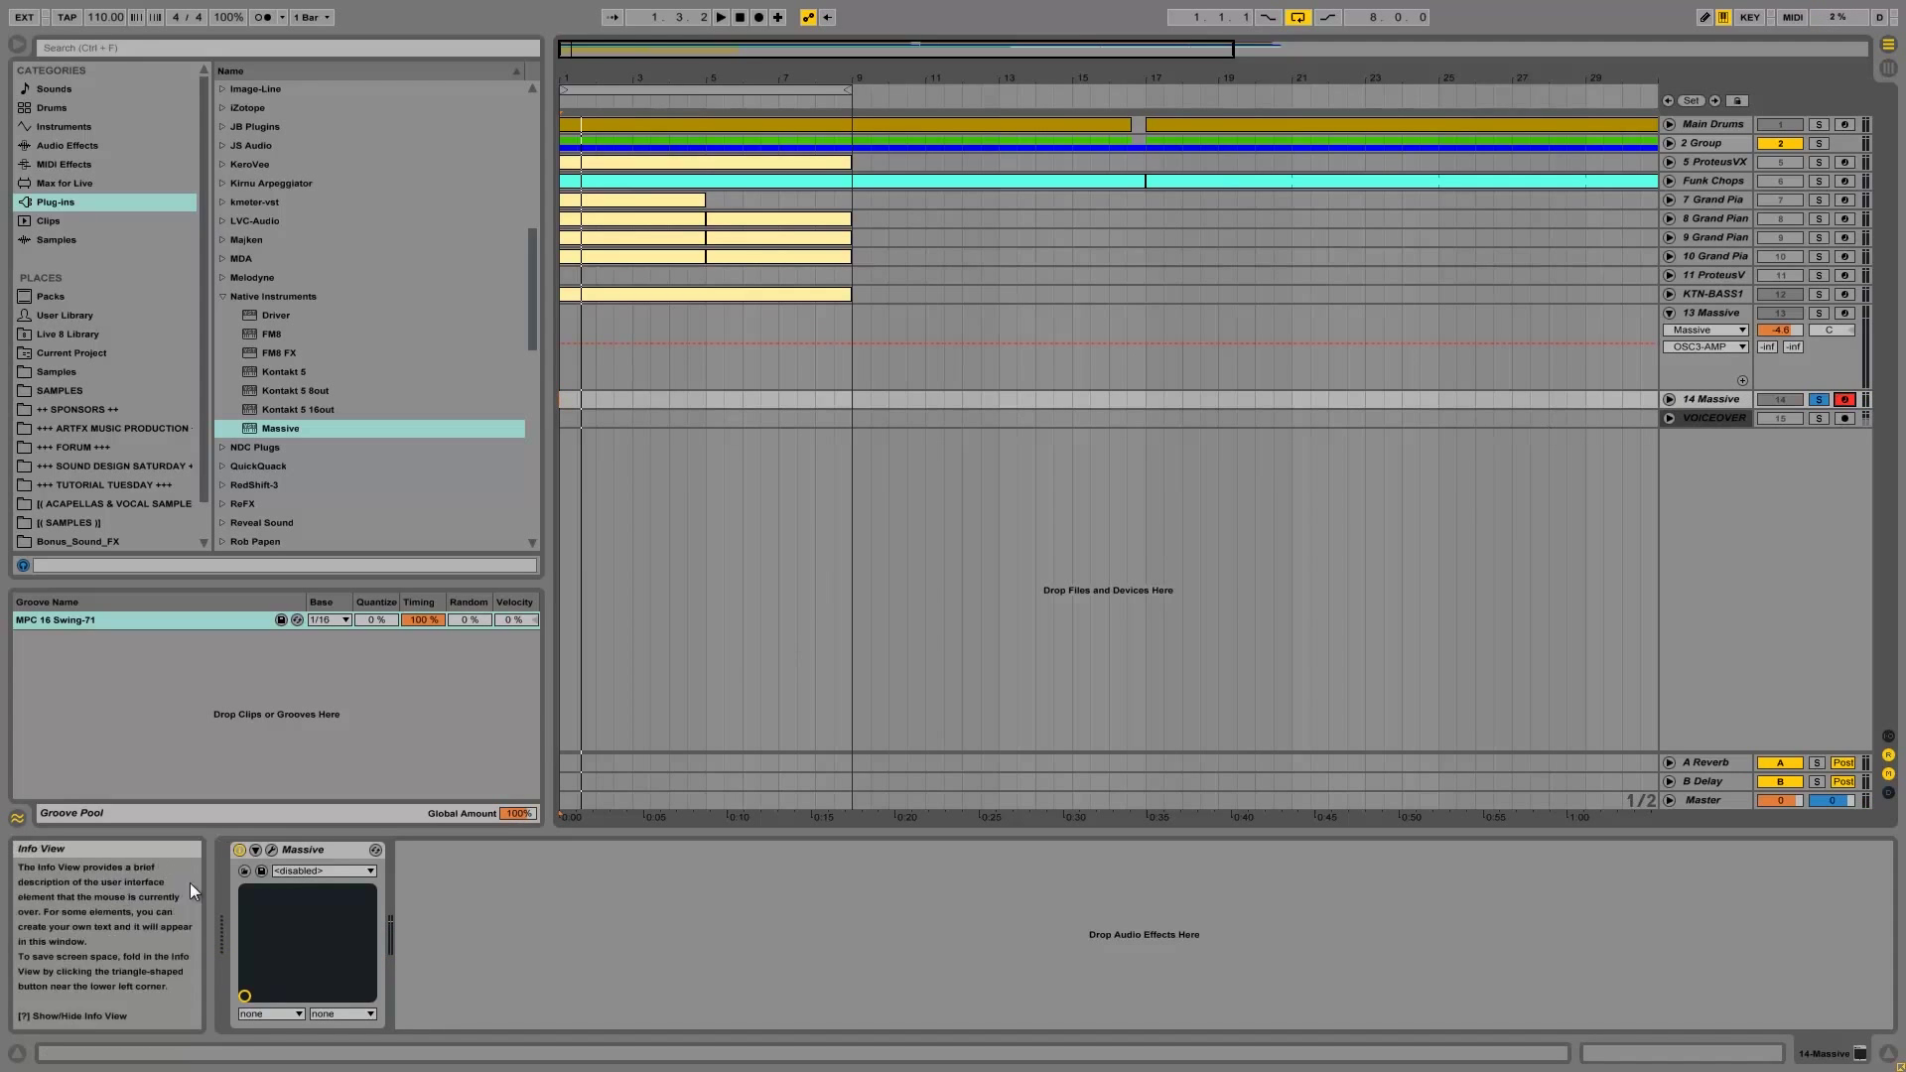
{"action": "left_click", "coordinate": [271, 849]}
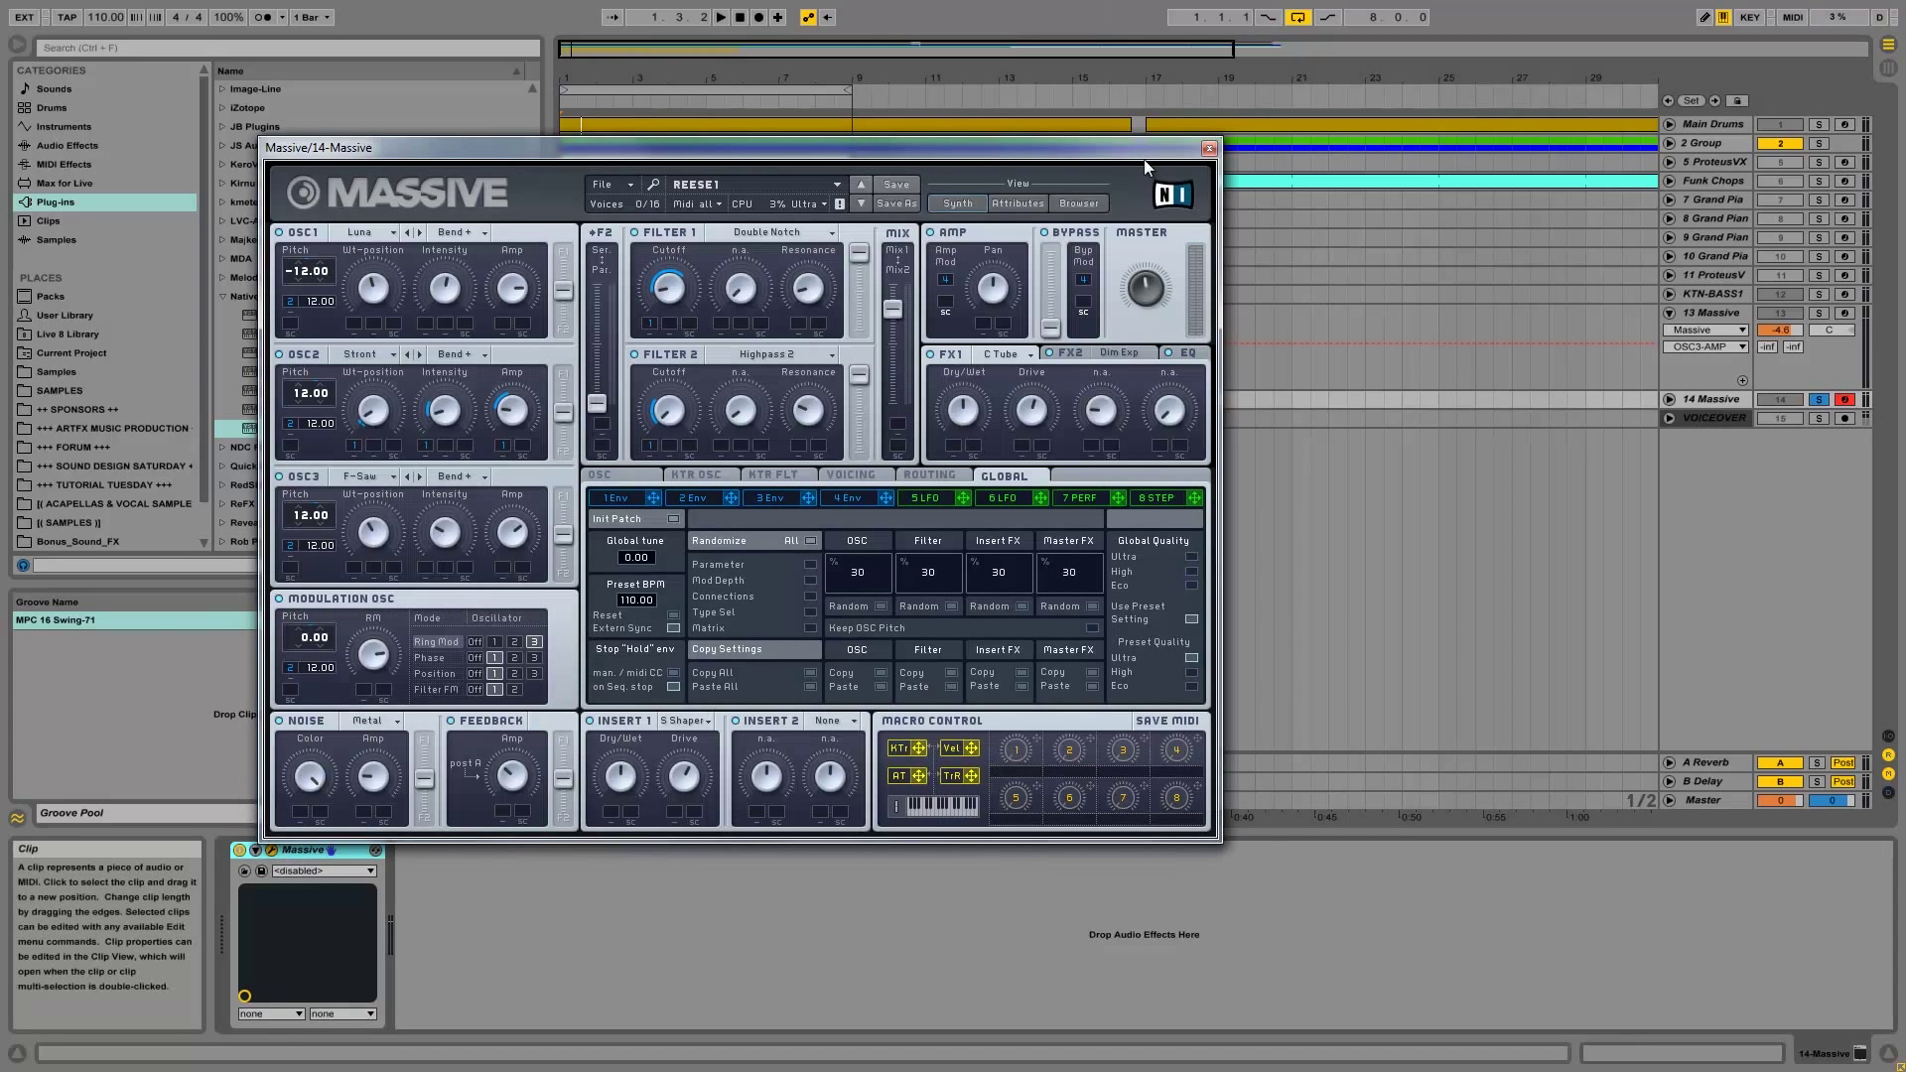
{"action": "left_click", "coordinate": [1209, 148]}
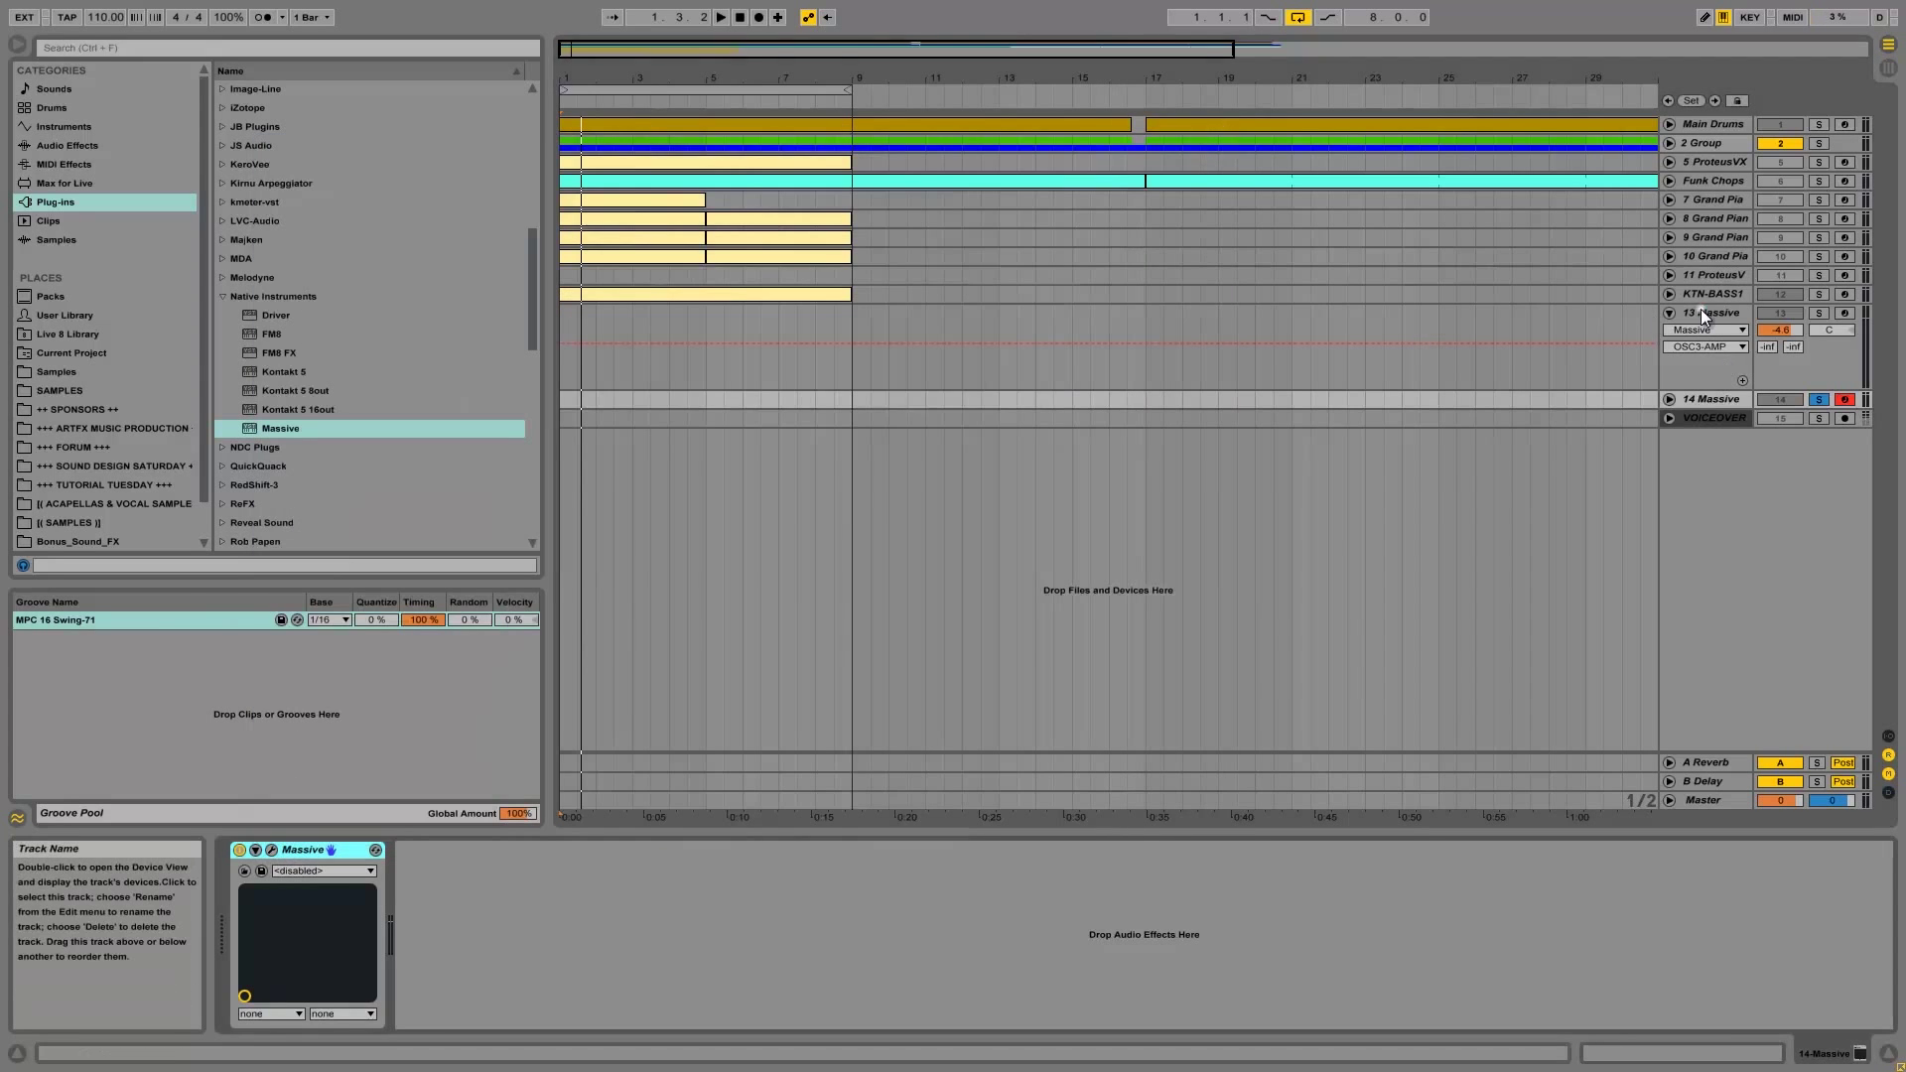
- Solo and arm the 13 Massive track and view its untitled patch in the Massive plug-in window
{"action": "left_click", "coordinate": [1701, 308]}
{"action": "left_click", "coordinate": [1819, 313]}
{"action": "left_click", "coordinate": [1845, 312]}
{"action": "left_click", "coordinate": [586, 336]}
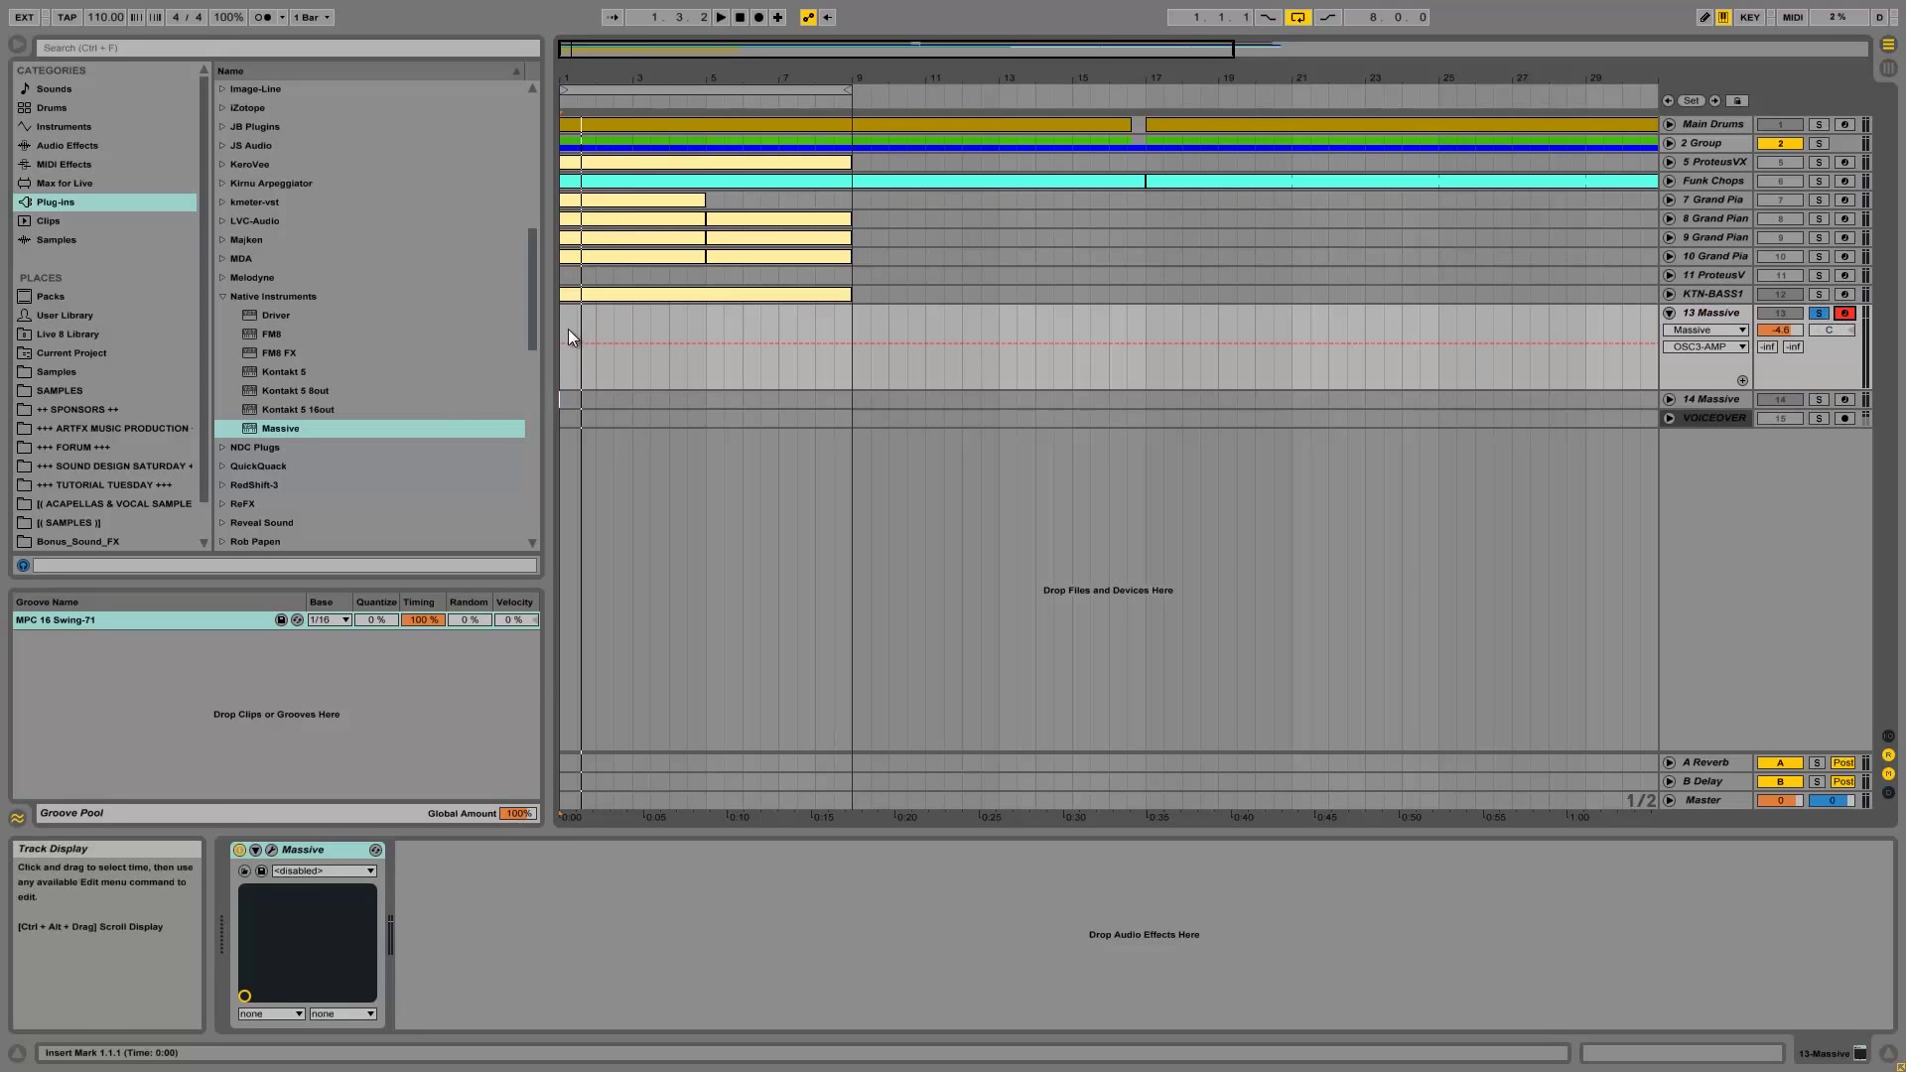
{"action": "left_click", "coordinate": [270, 851]}
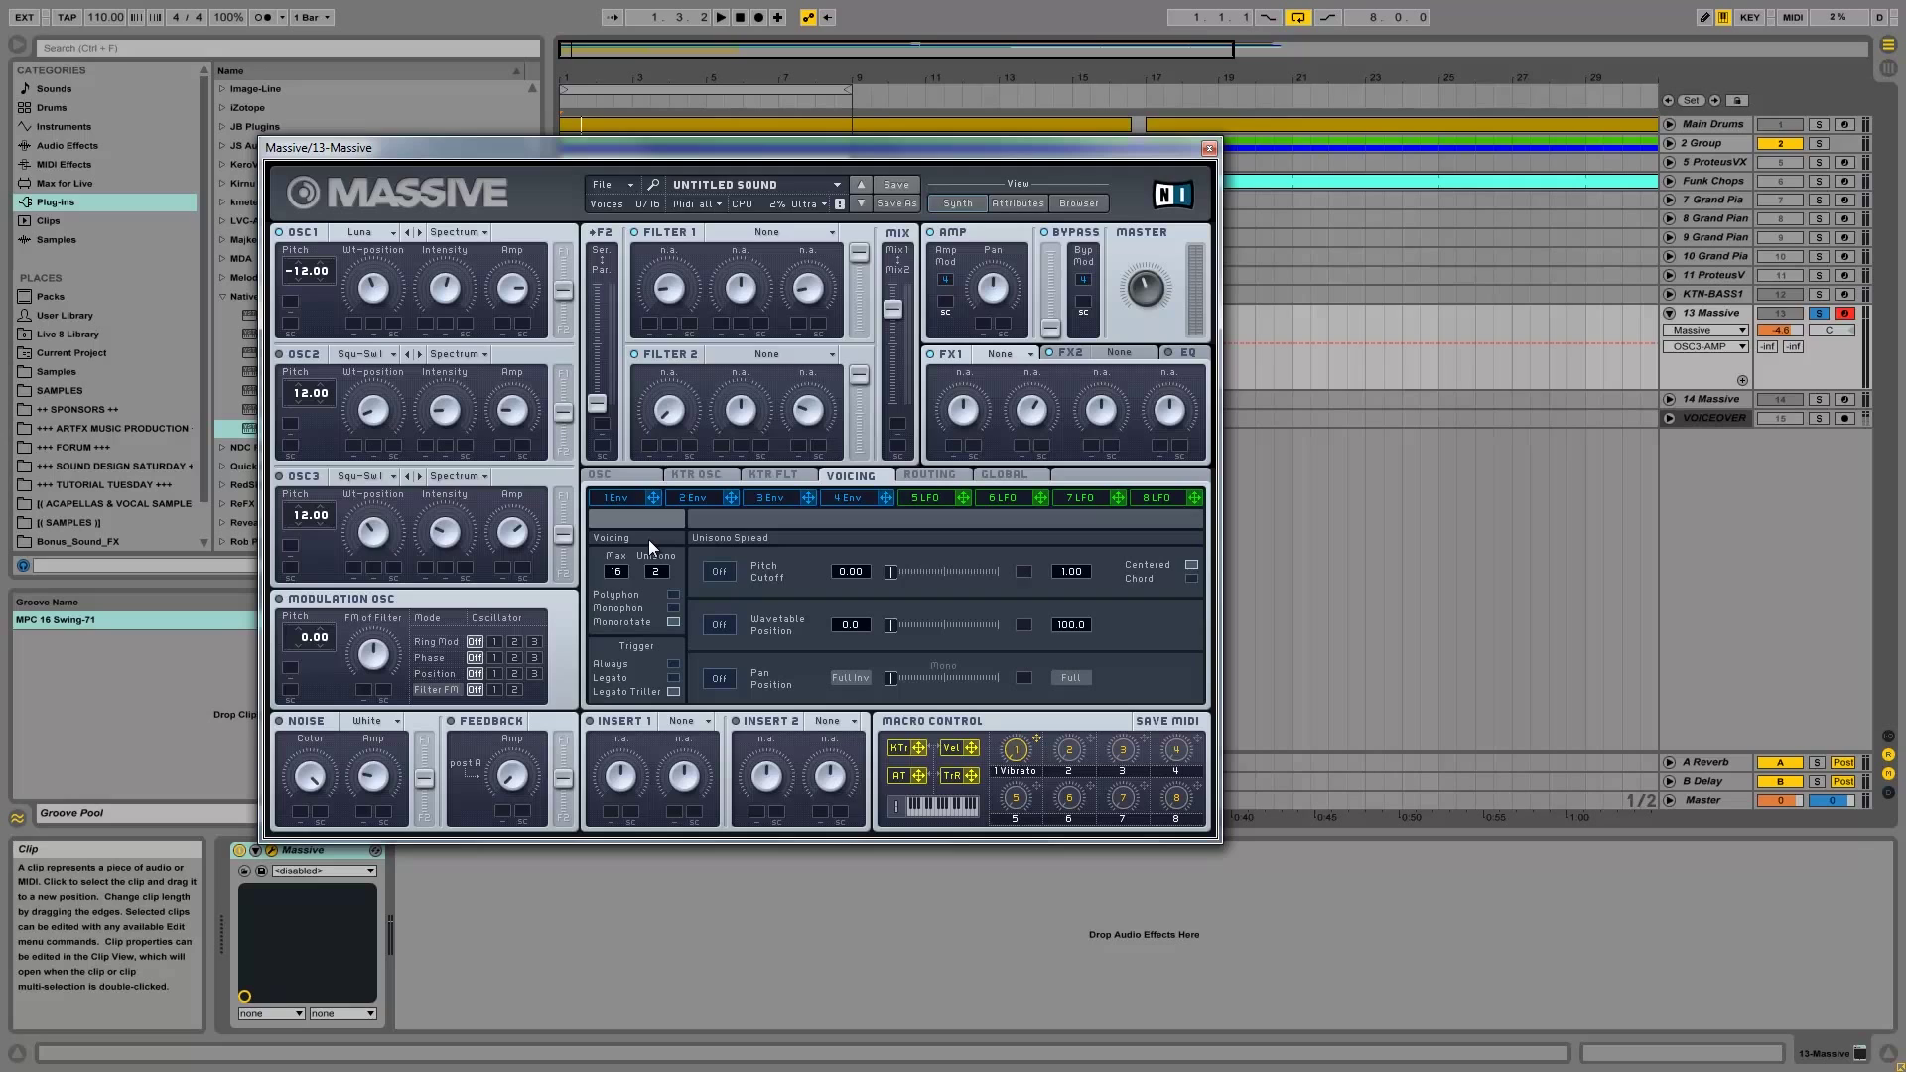
{"action": "left_click", "coordinate": [1209, 148]}
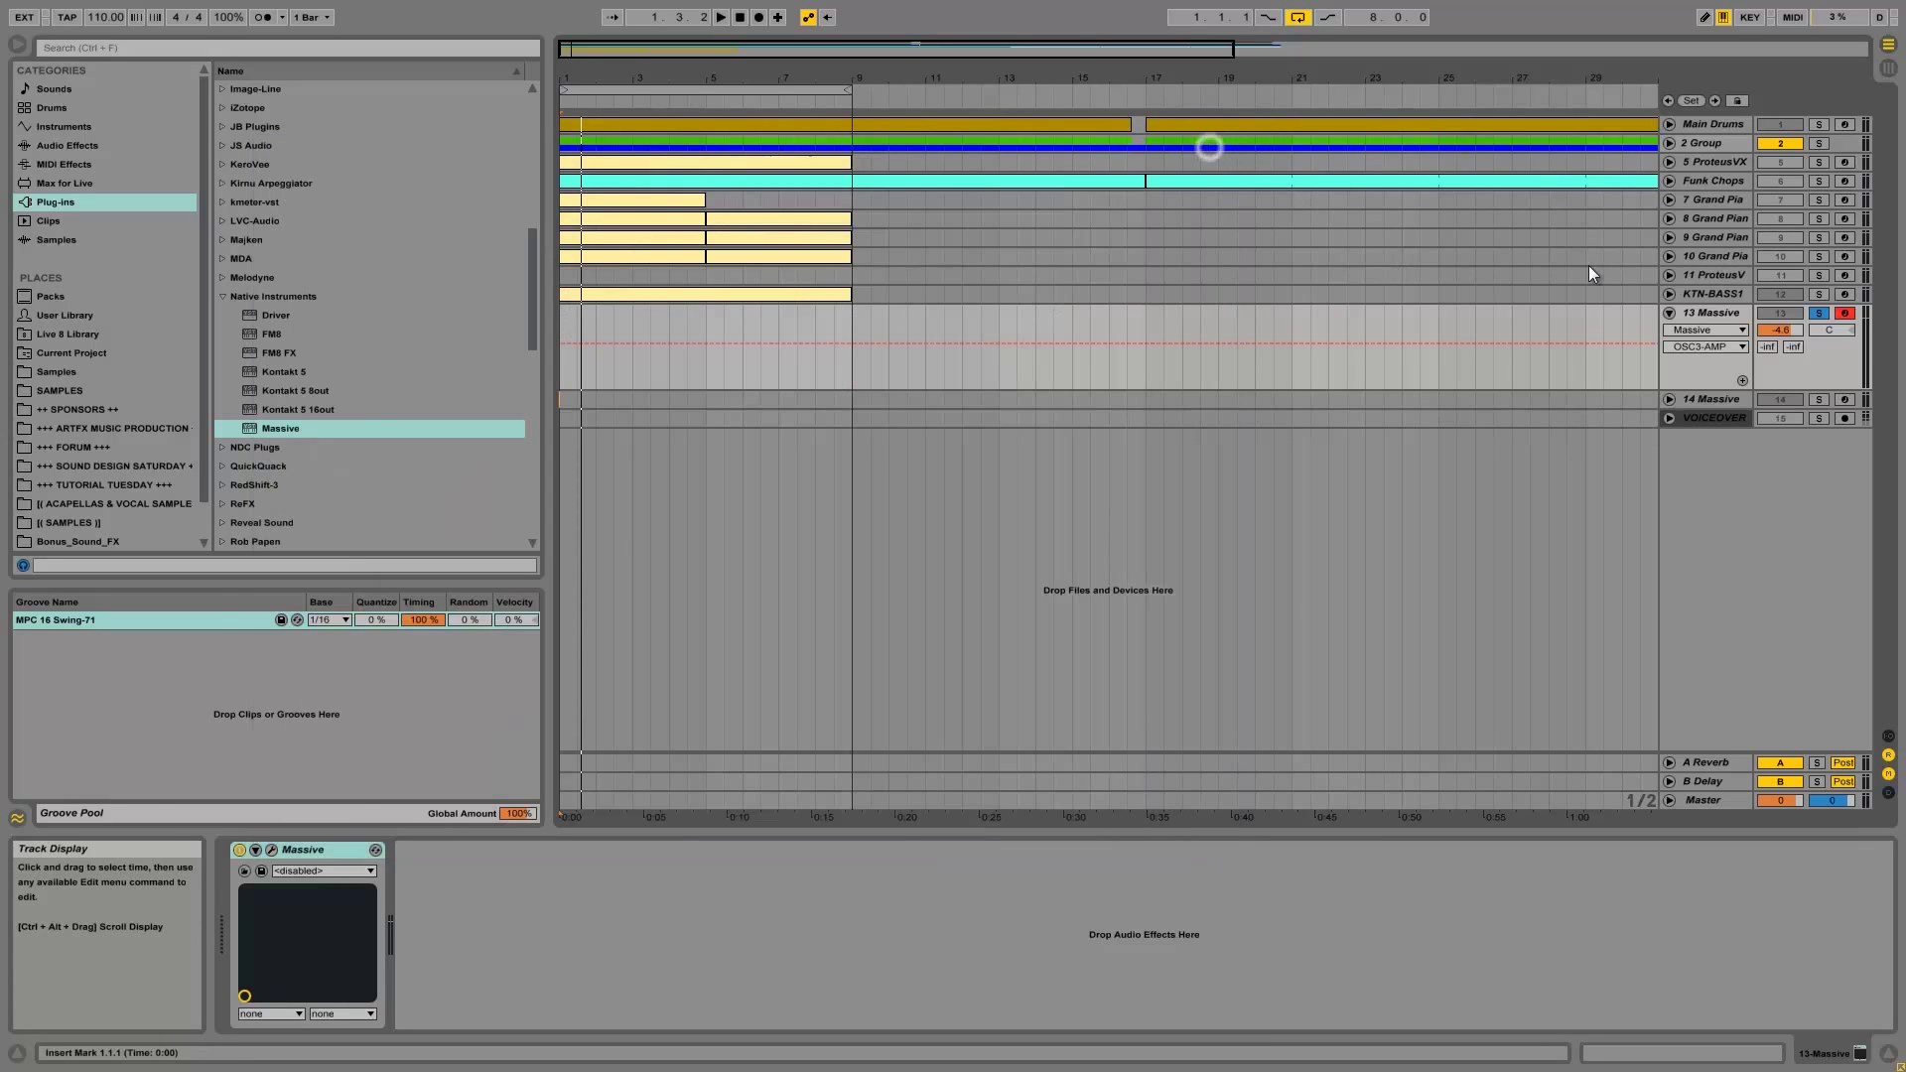
- Duplicate the 13 Massive track
{"action": "right_click", "coordinate": [1699, 312]}
{"action": "left_click", "coordinate": [1576, 374]}
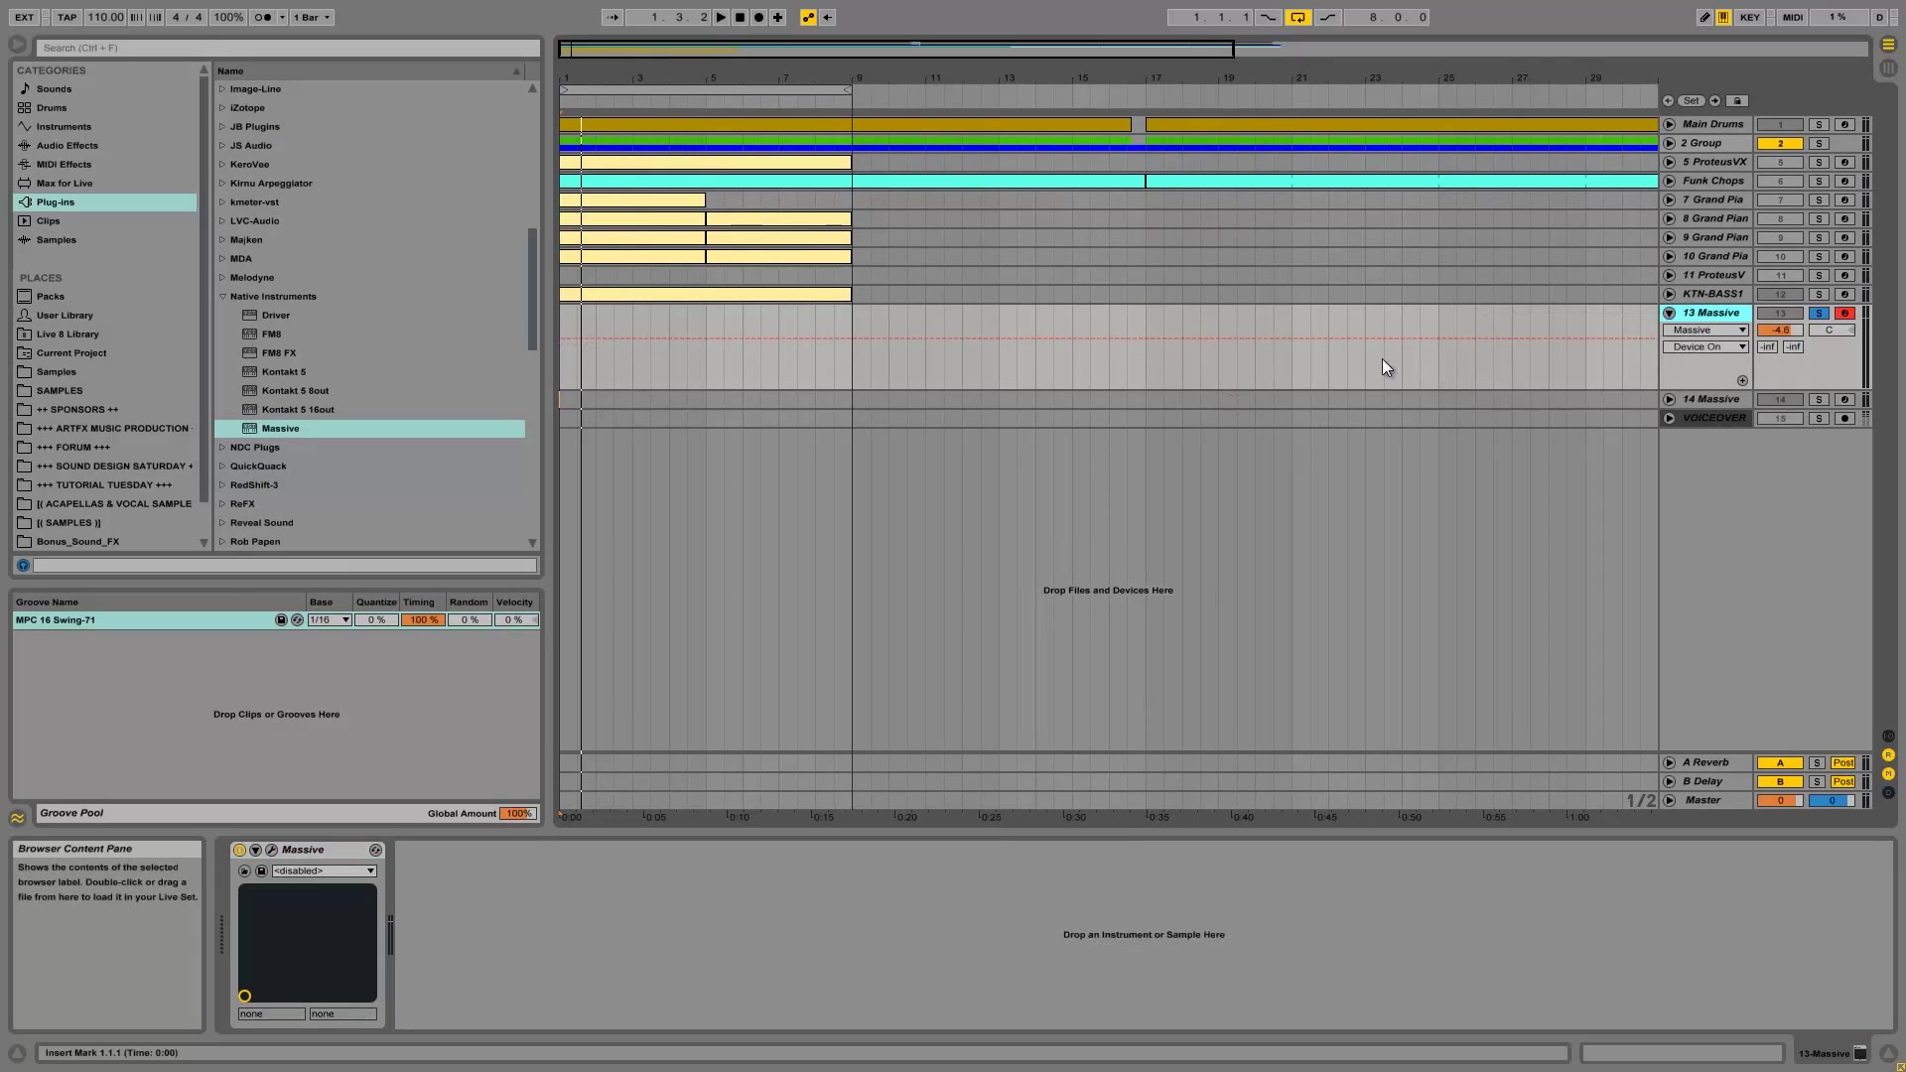
{"action": "right_click", "coordinate": [1694, 316]}
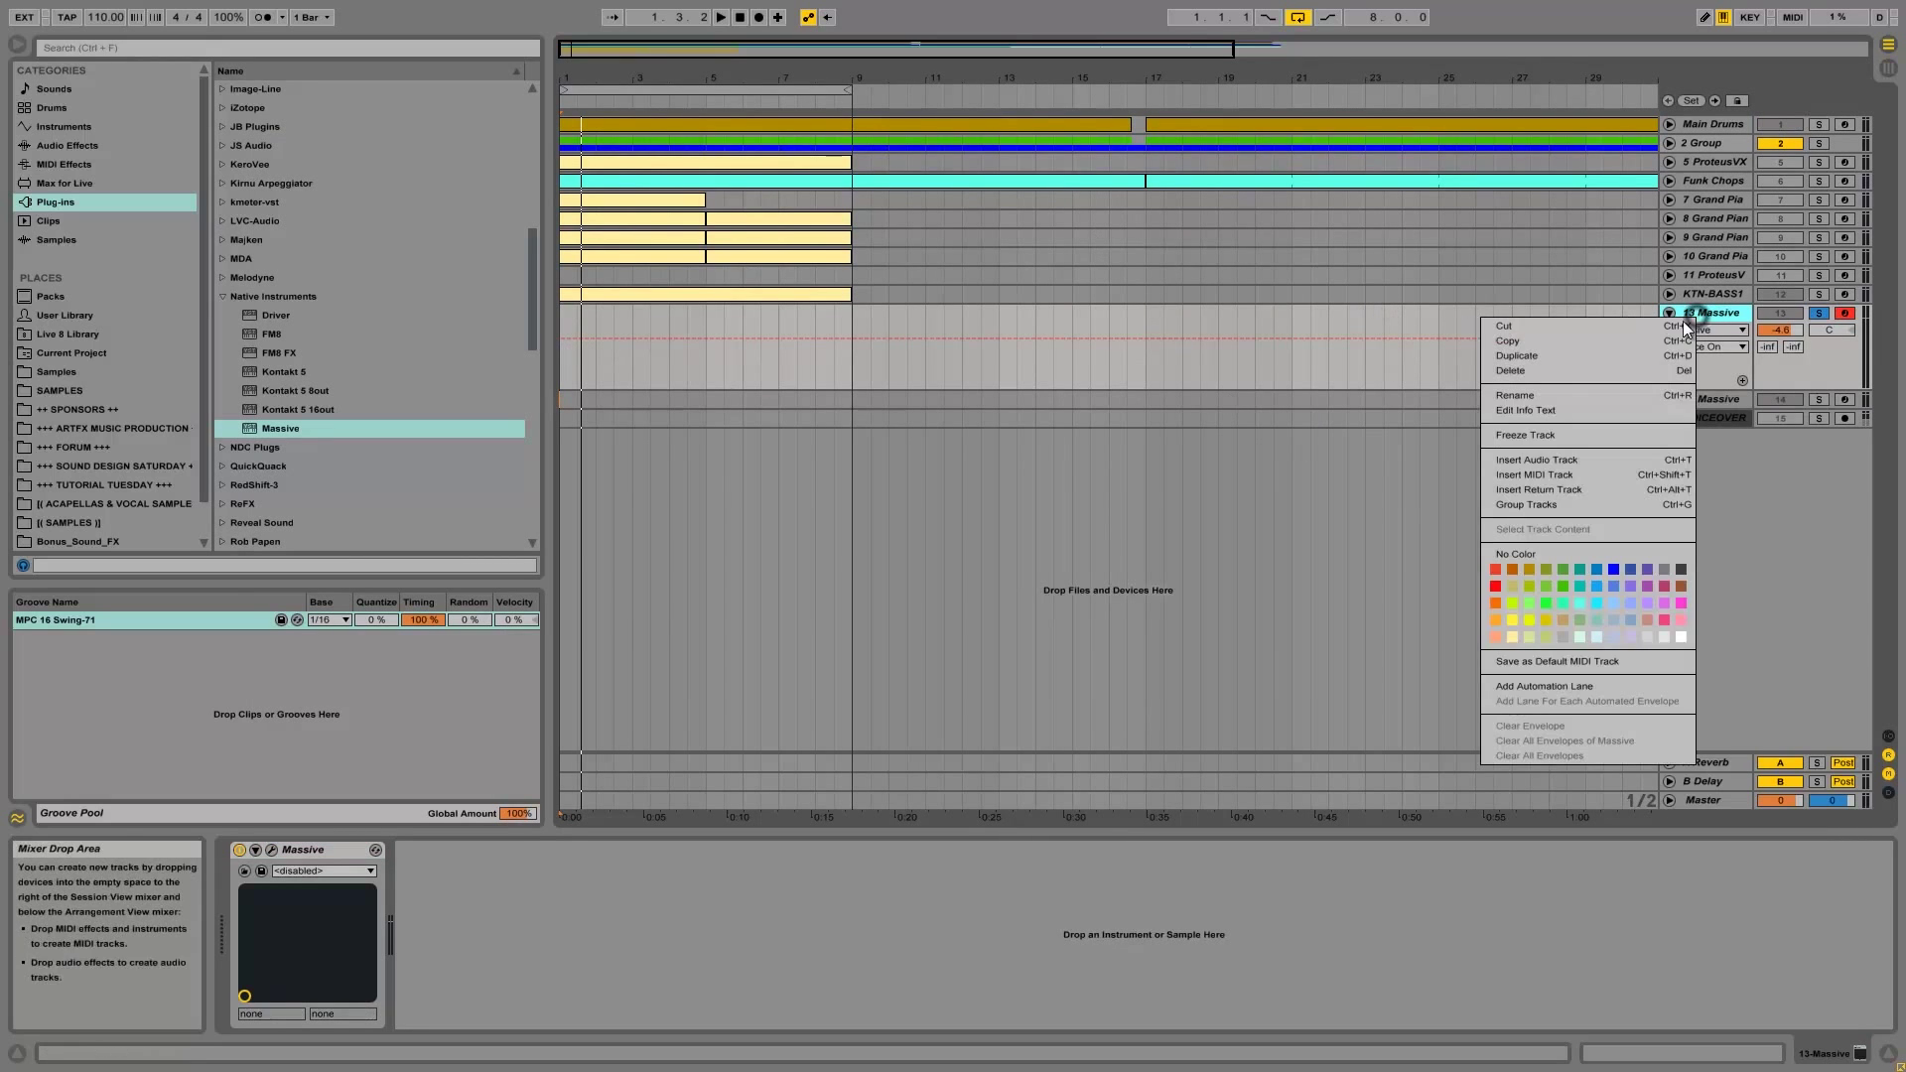
{"action": "left_click", "coordinate": [1553, 359]}
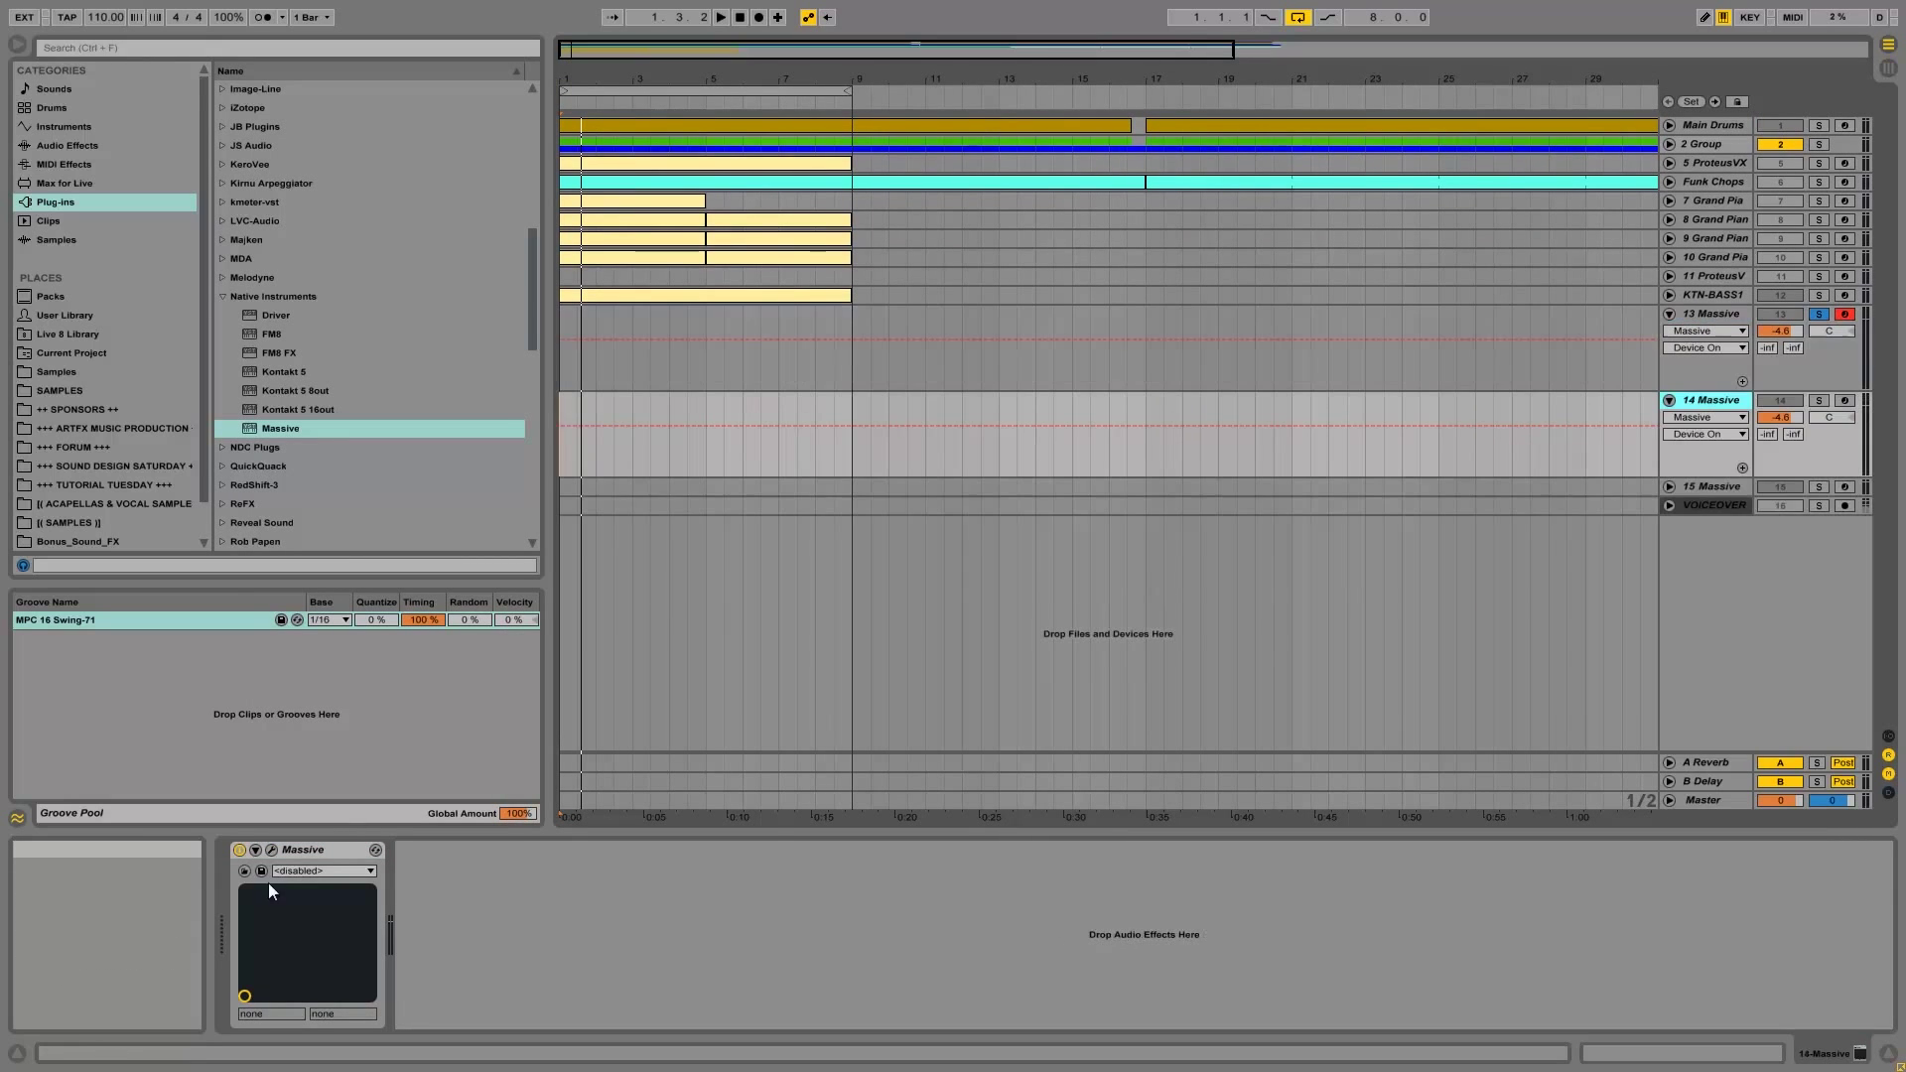
- Start a new sound in the duplicate track's Massive and detune OSC1 to 0.08 and OSC2 to -0.08
{"action": "left_click", "coordinate": [271, 850]}
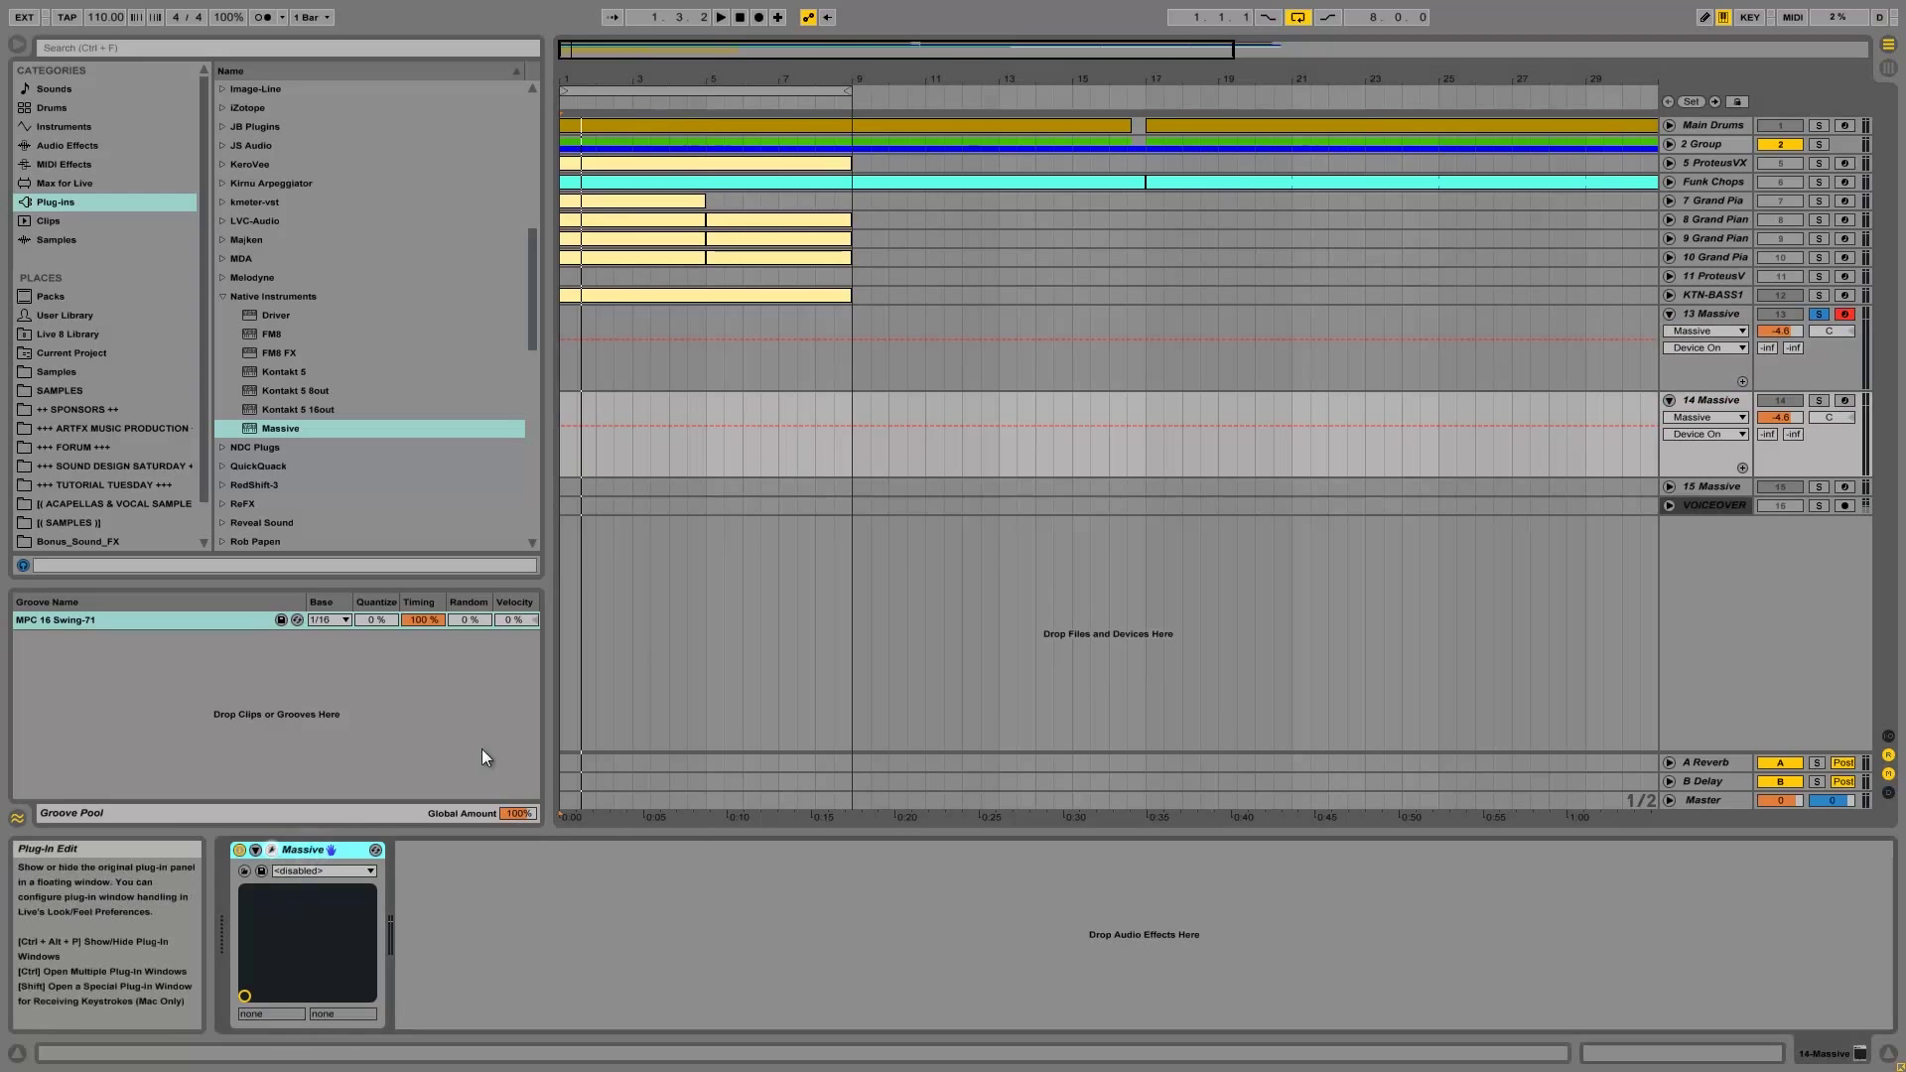
{"action": "left_click", "coordinate": [626, 189]}
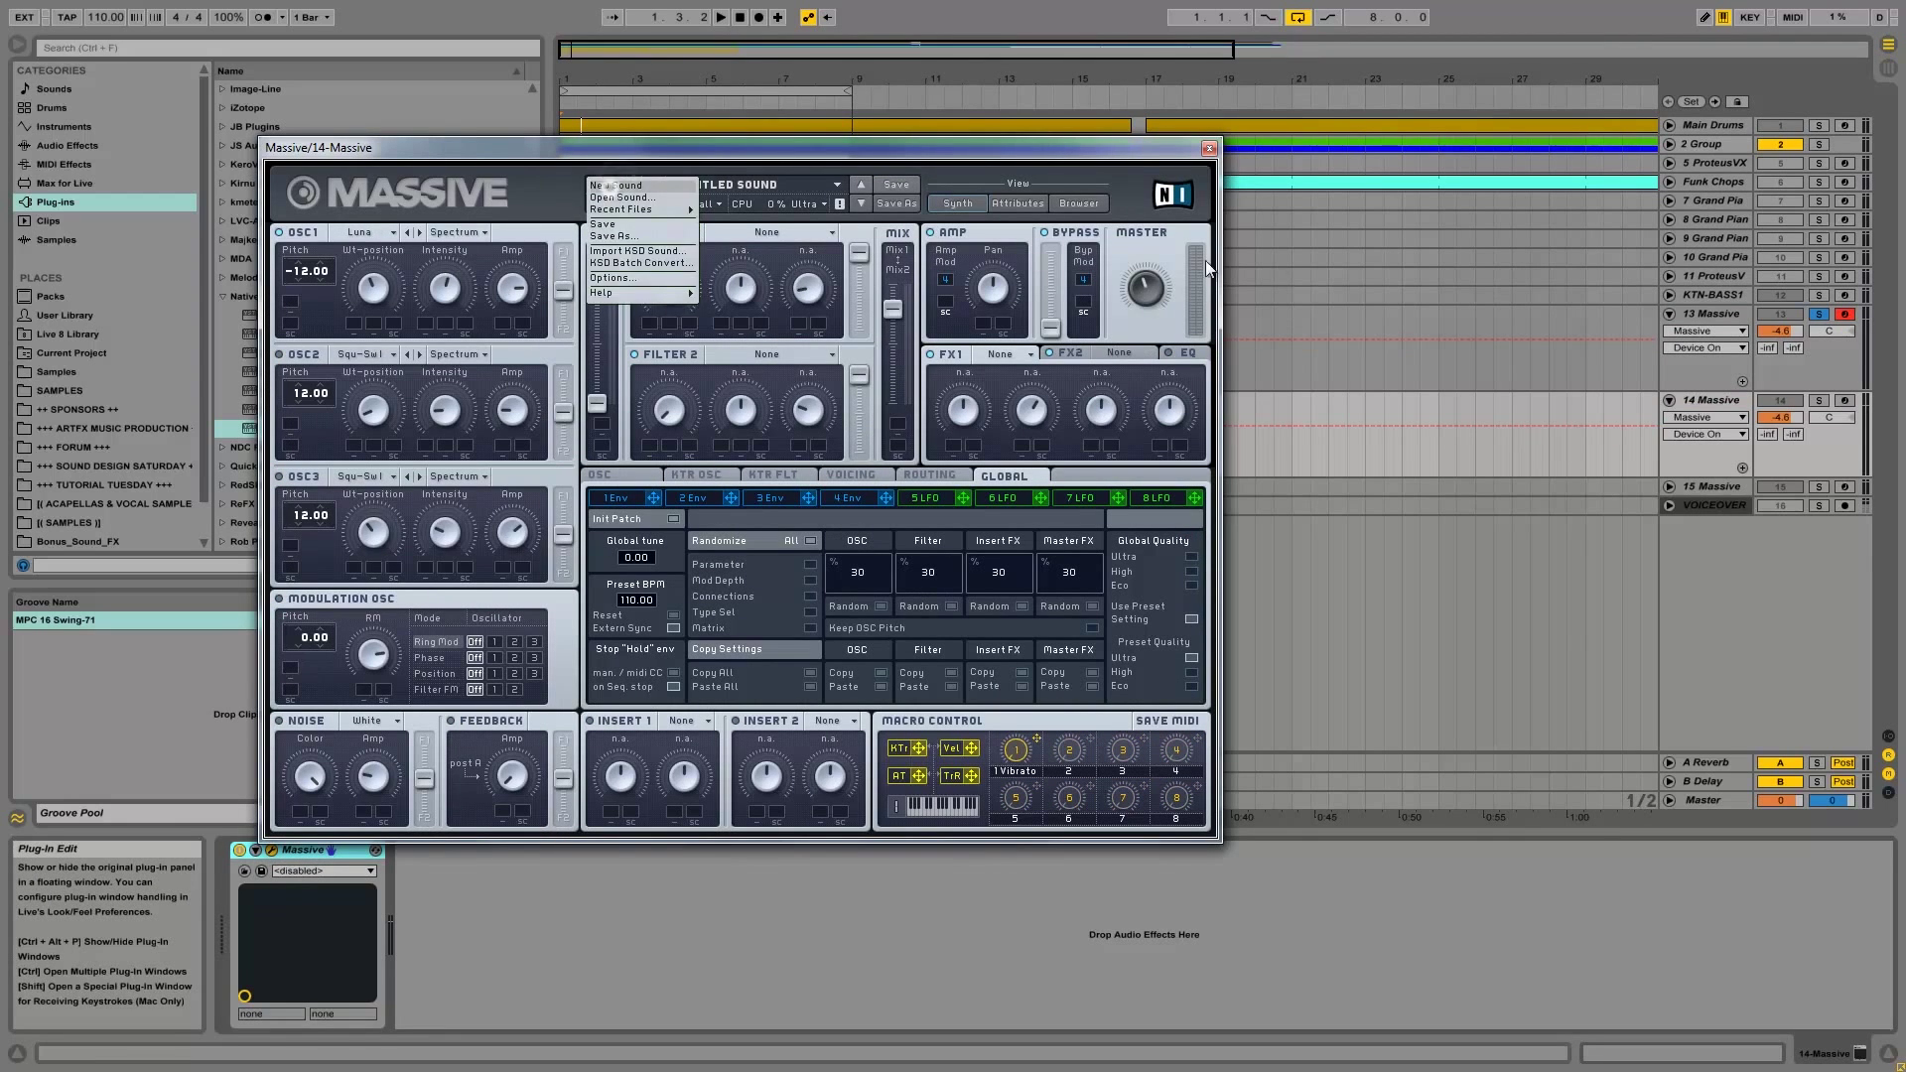
{"action": "left_click", "coordinate": [617, 199]}
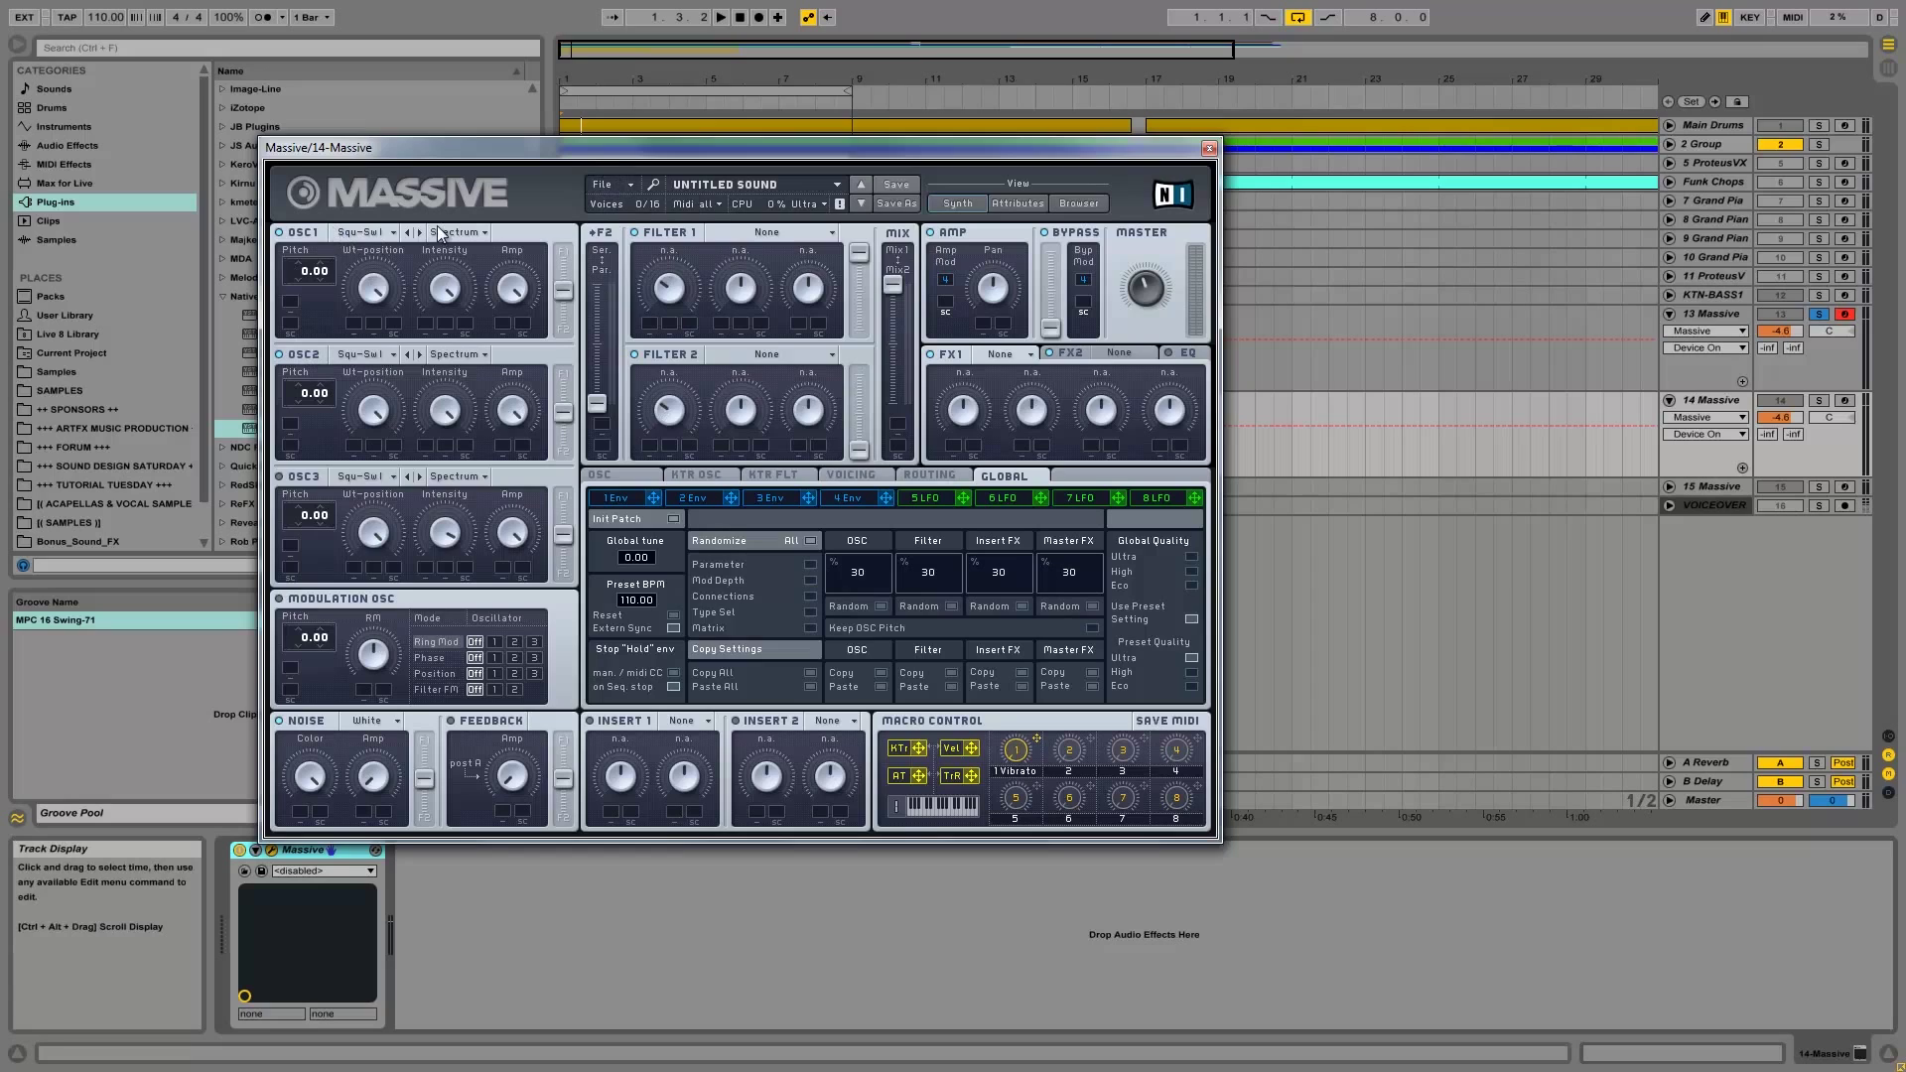
{"action": "left_click_drag", "start_coordinate": [319, 278], "coordinate": [336, 260]}
{"action": "left_click", "coordinate": [324, 393]}
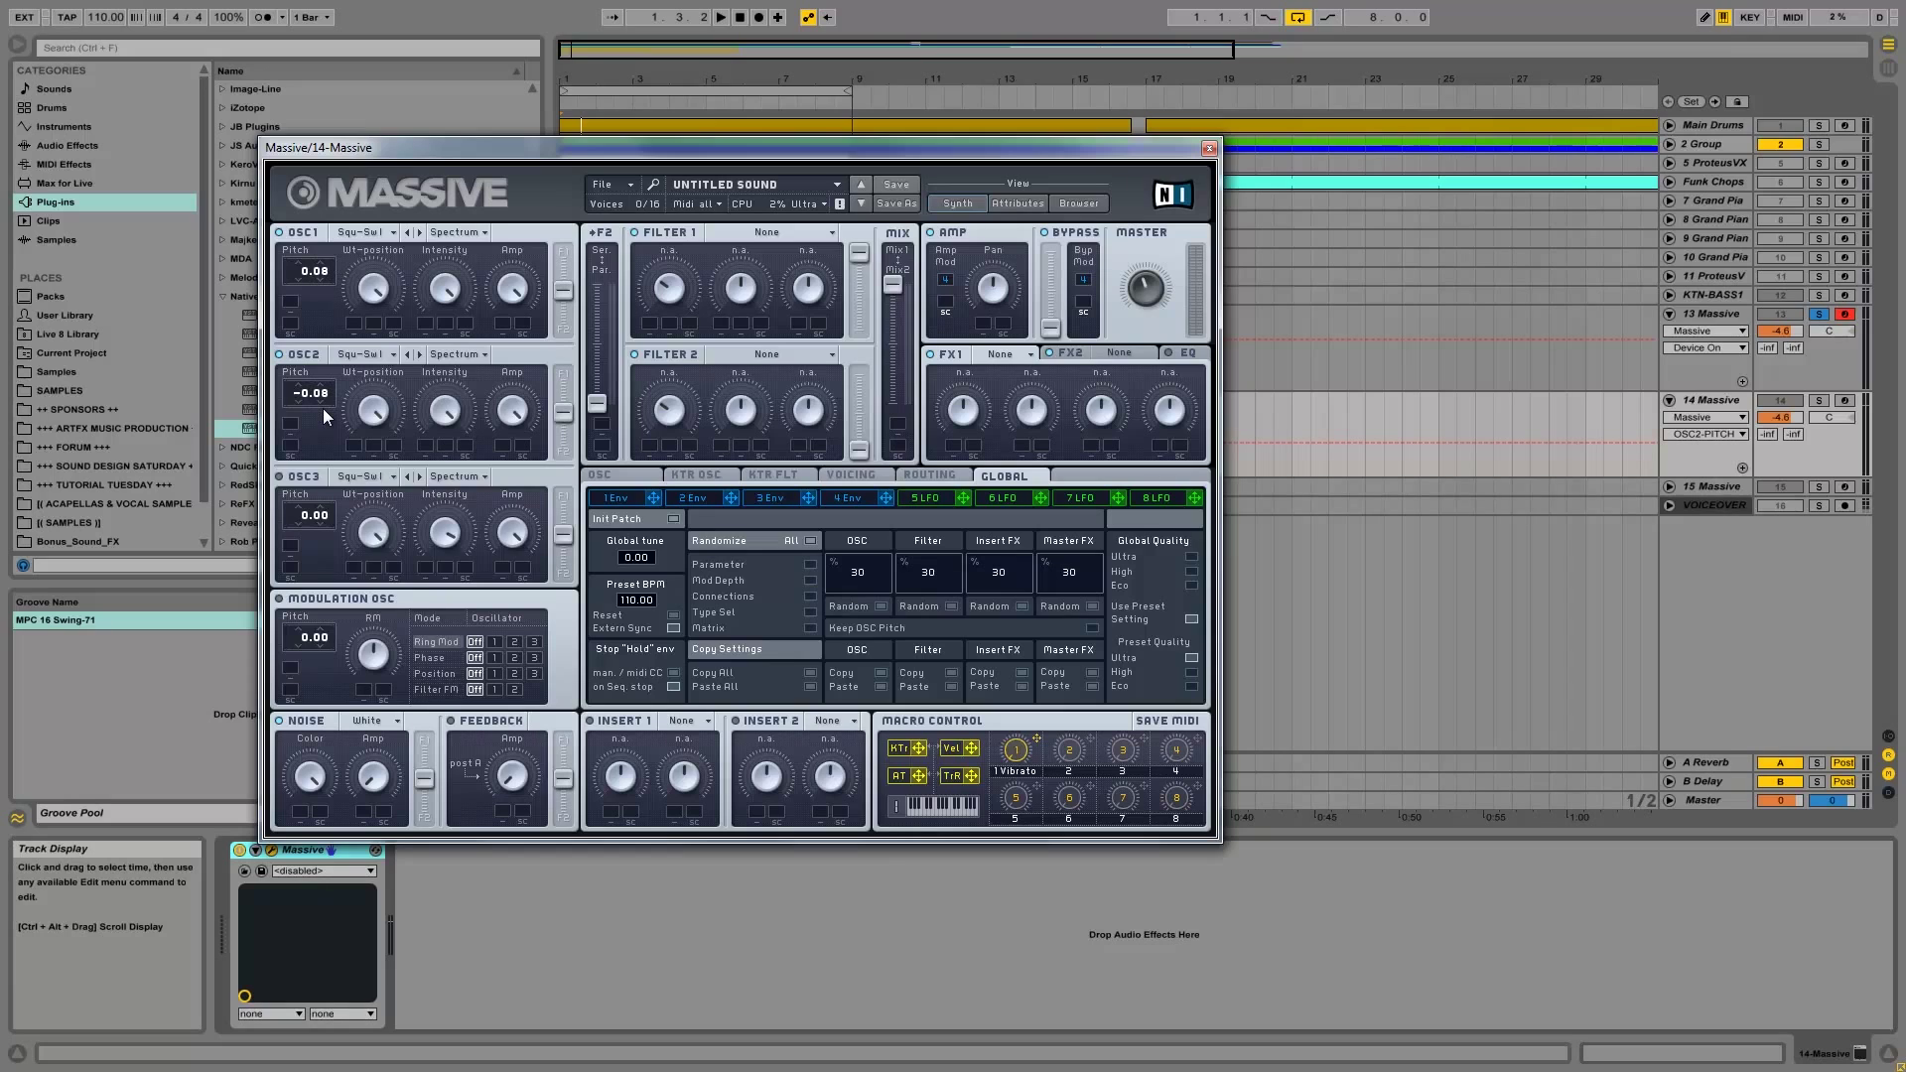
- Set Filter 1 to Daft with an adjusted cutoff, and solo and arm the duplicate track for playing
{"action": "left_click", "coordinate": [770, 232]}
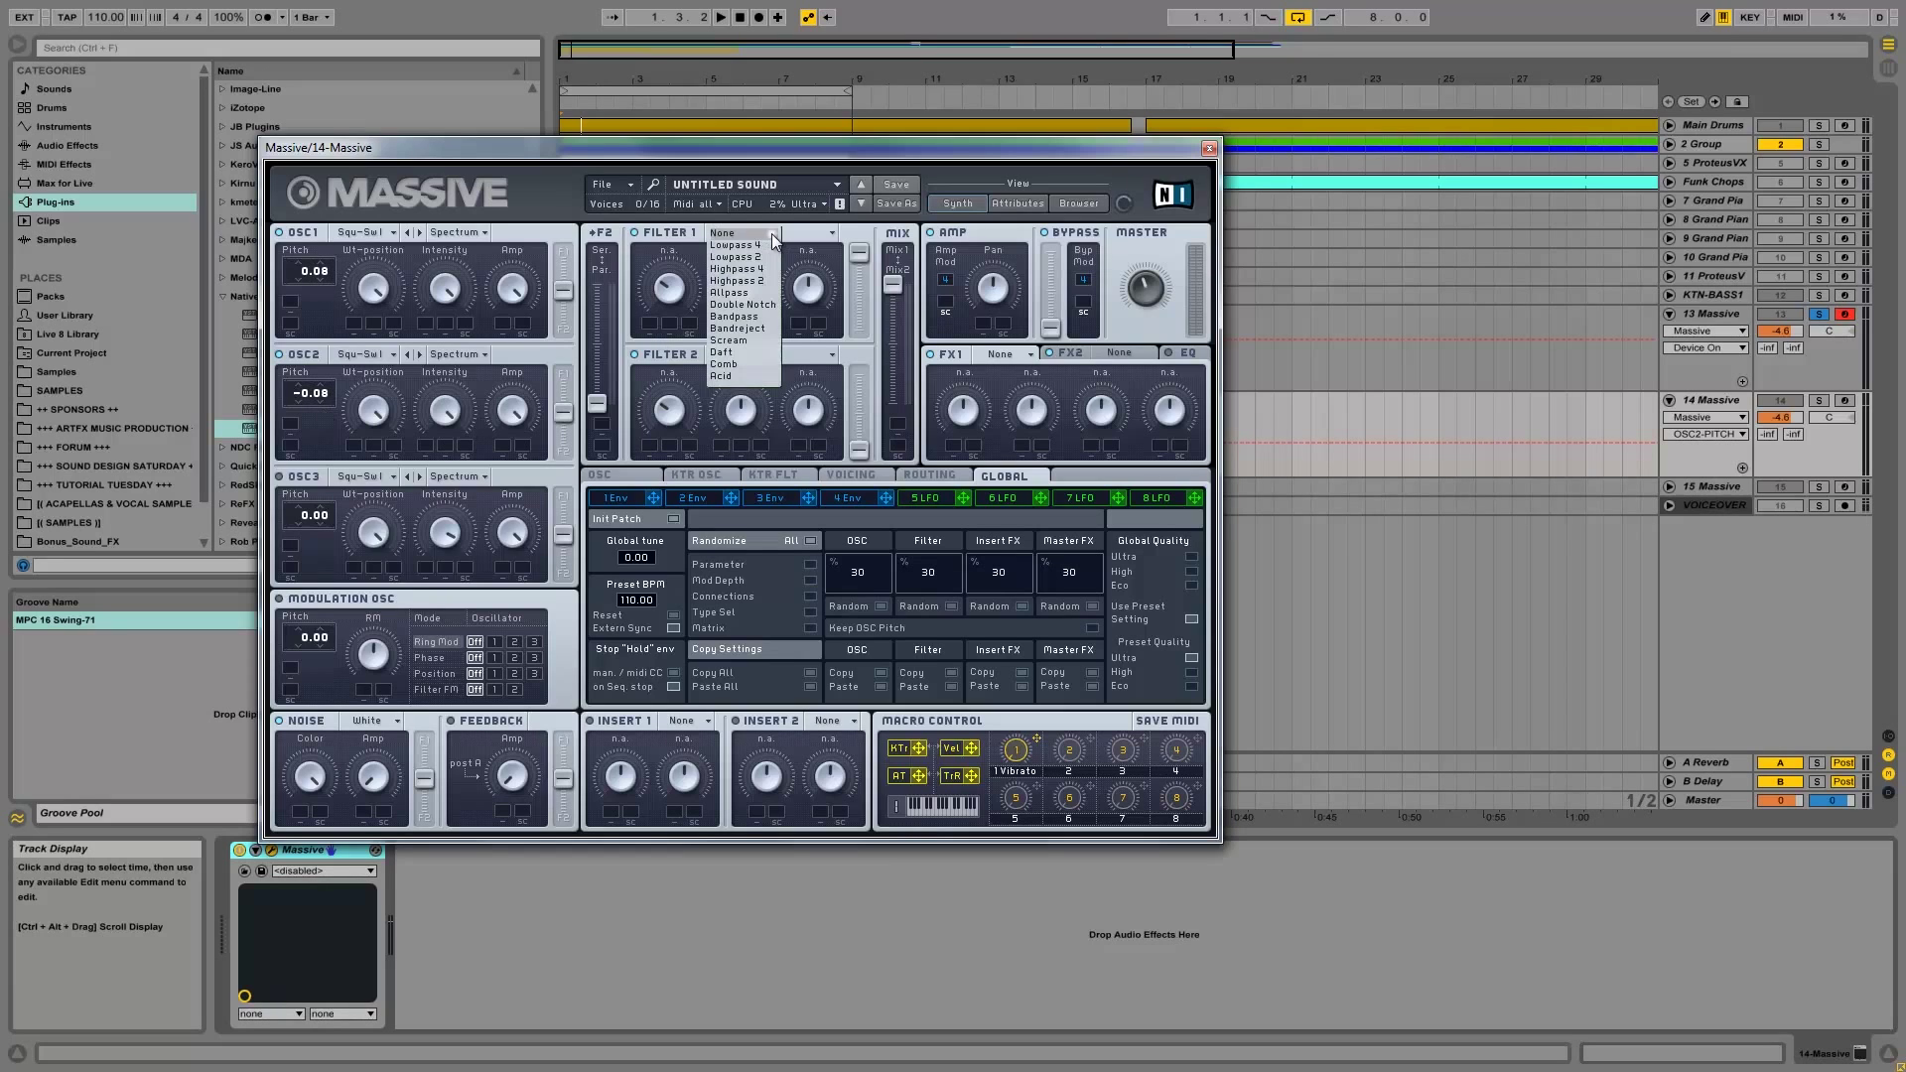
{"action": "left_click", "coordinate": [741, 352]}
{"action": "left_click", "coordinate": [670, 288]}
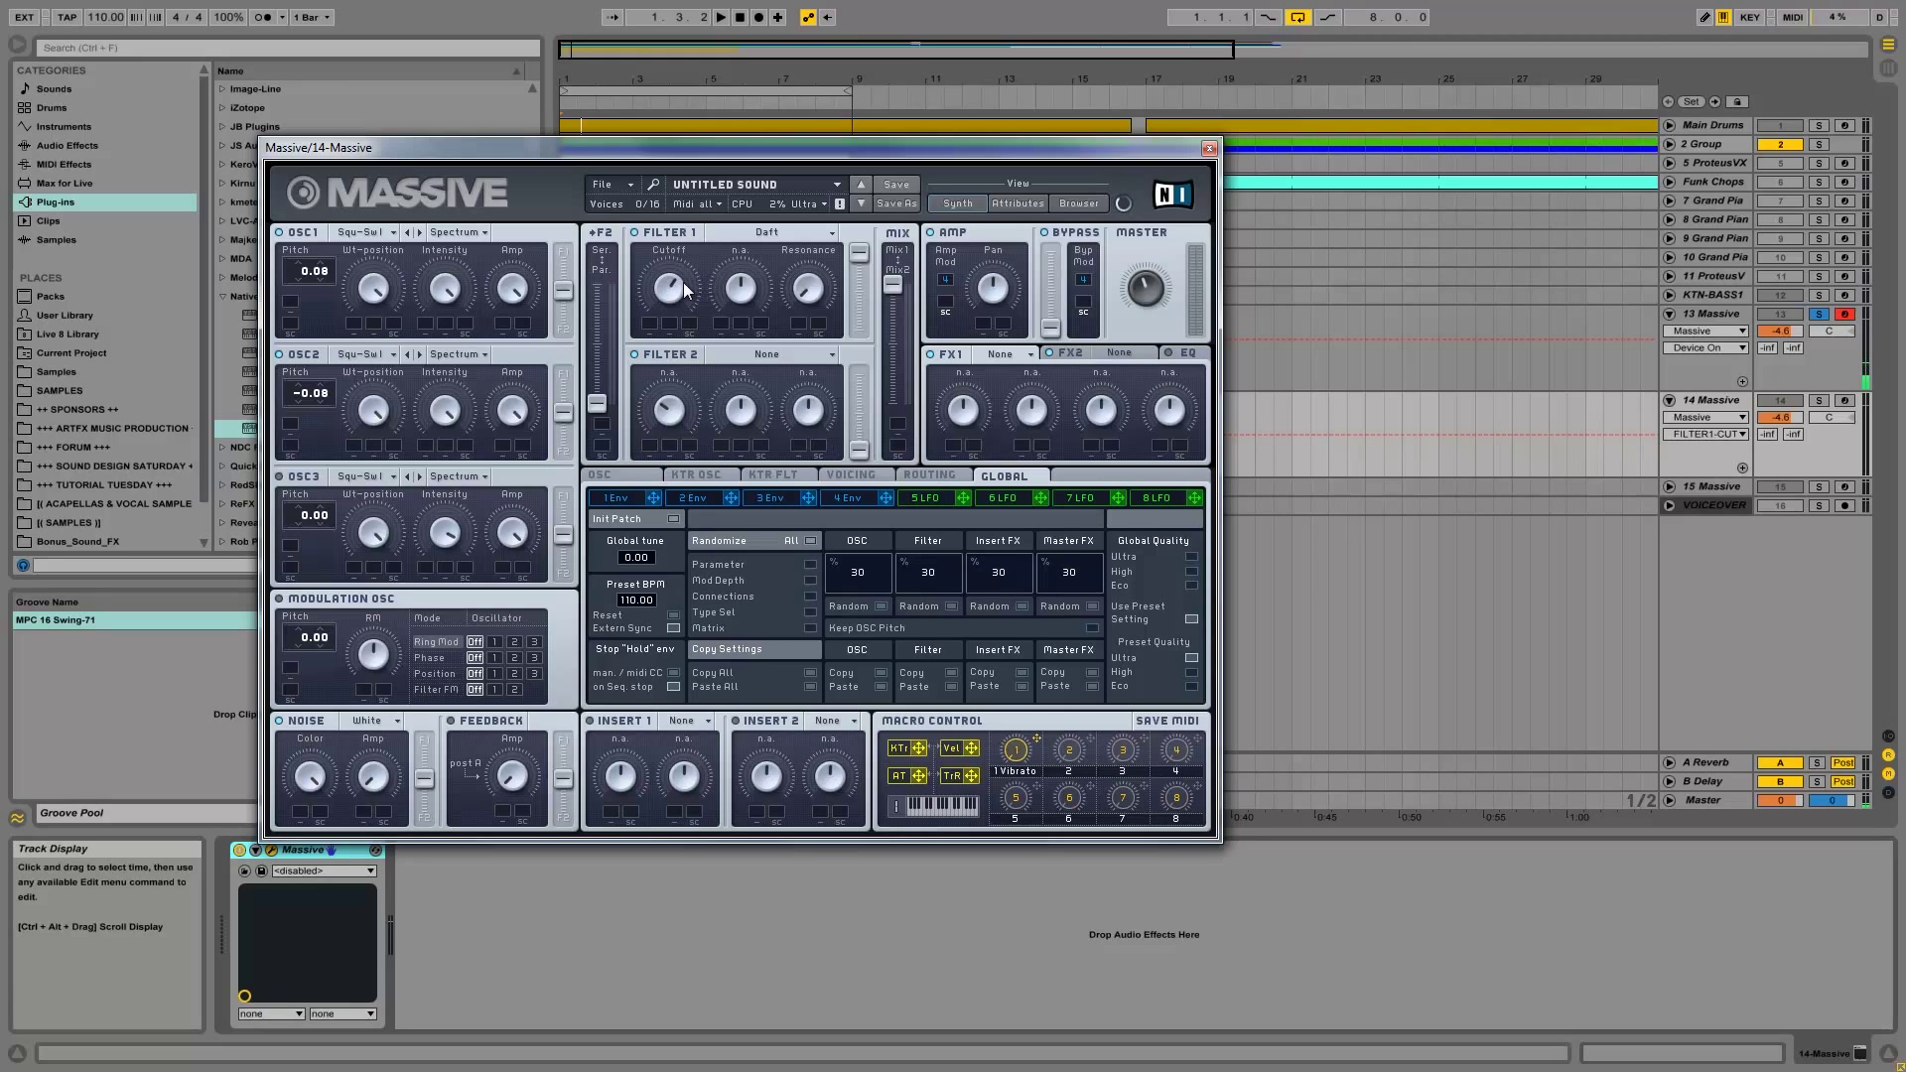
{"action": "left_click", "coordinate": [1845, 402]}
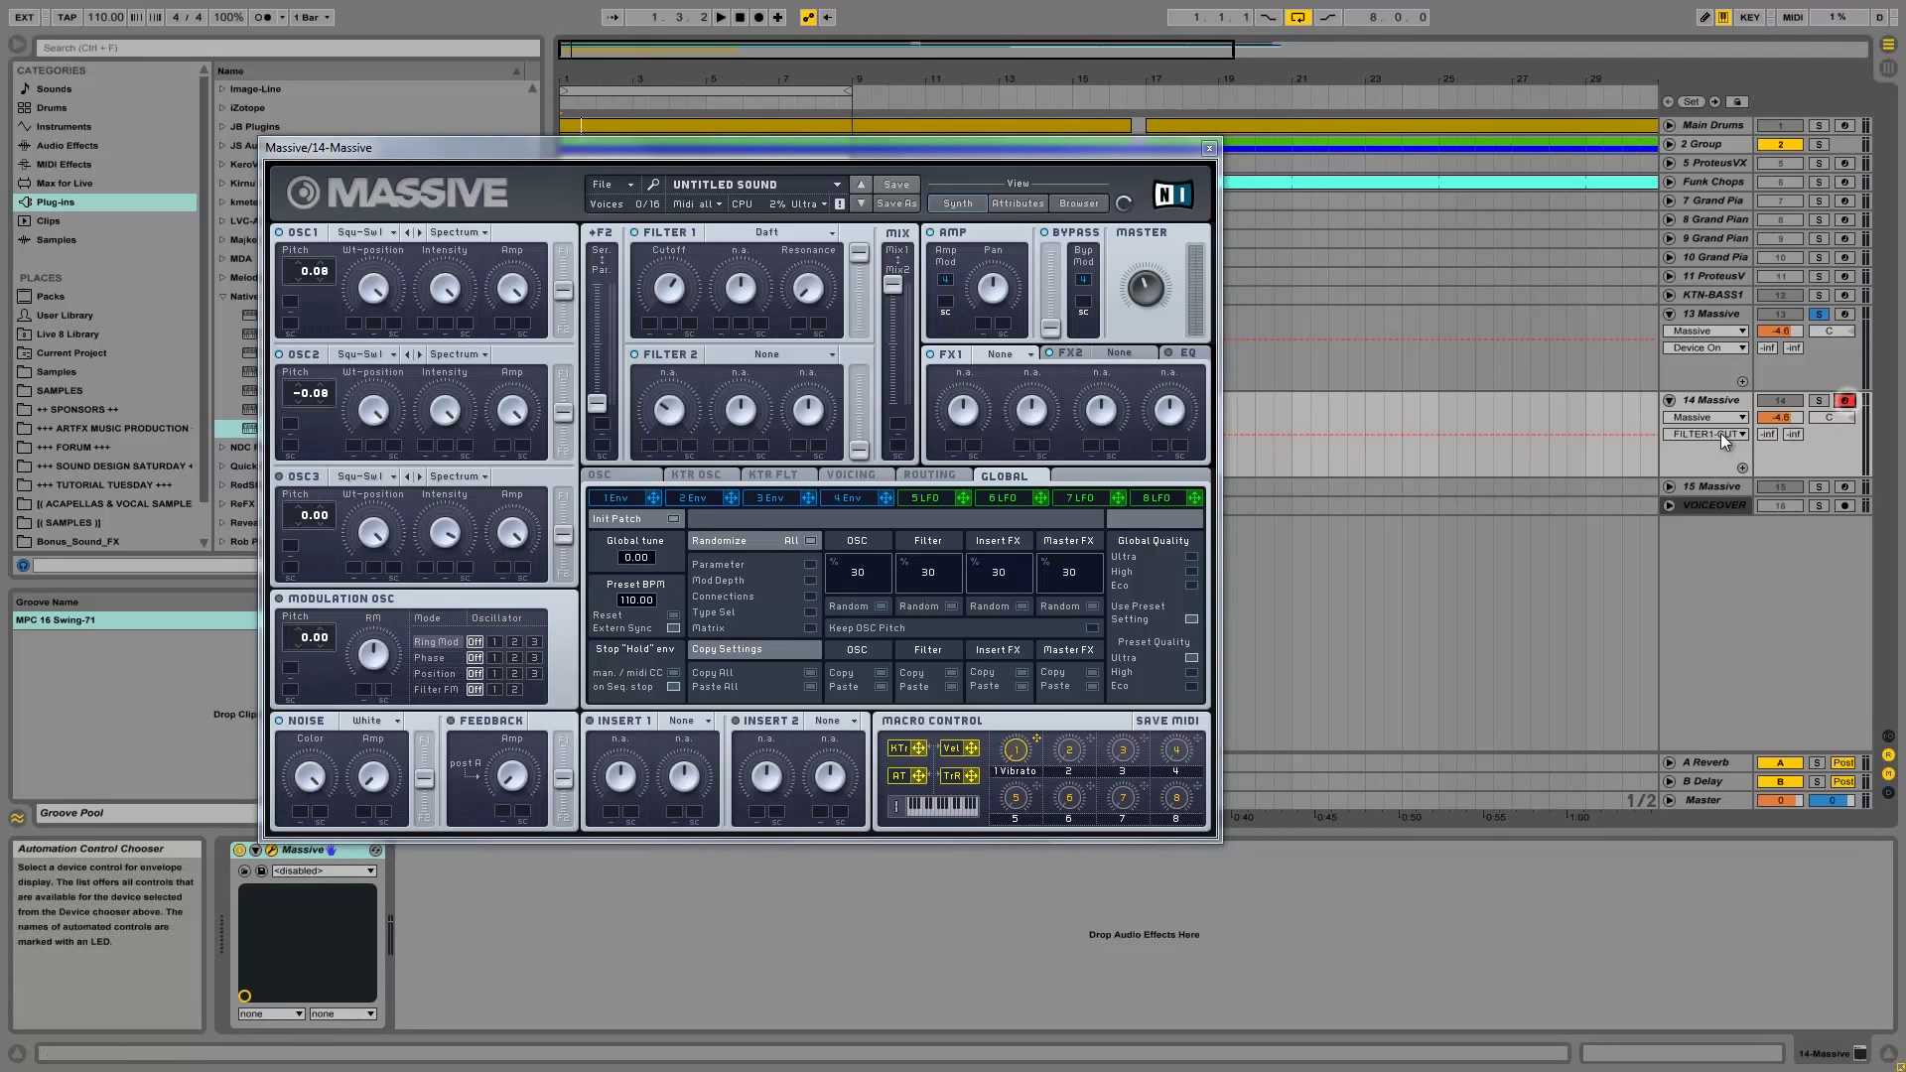
{"action": "left_click", "coordinate": [1819, 400]}
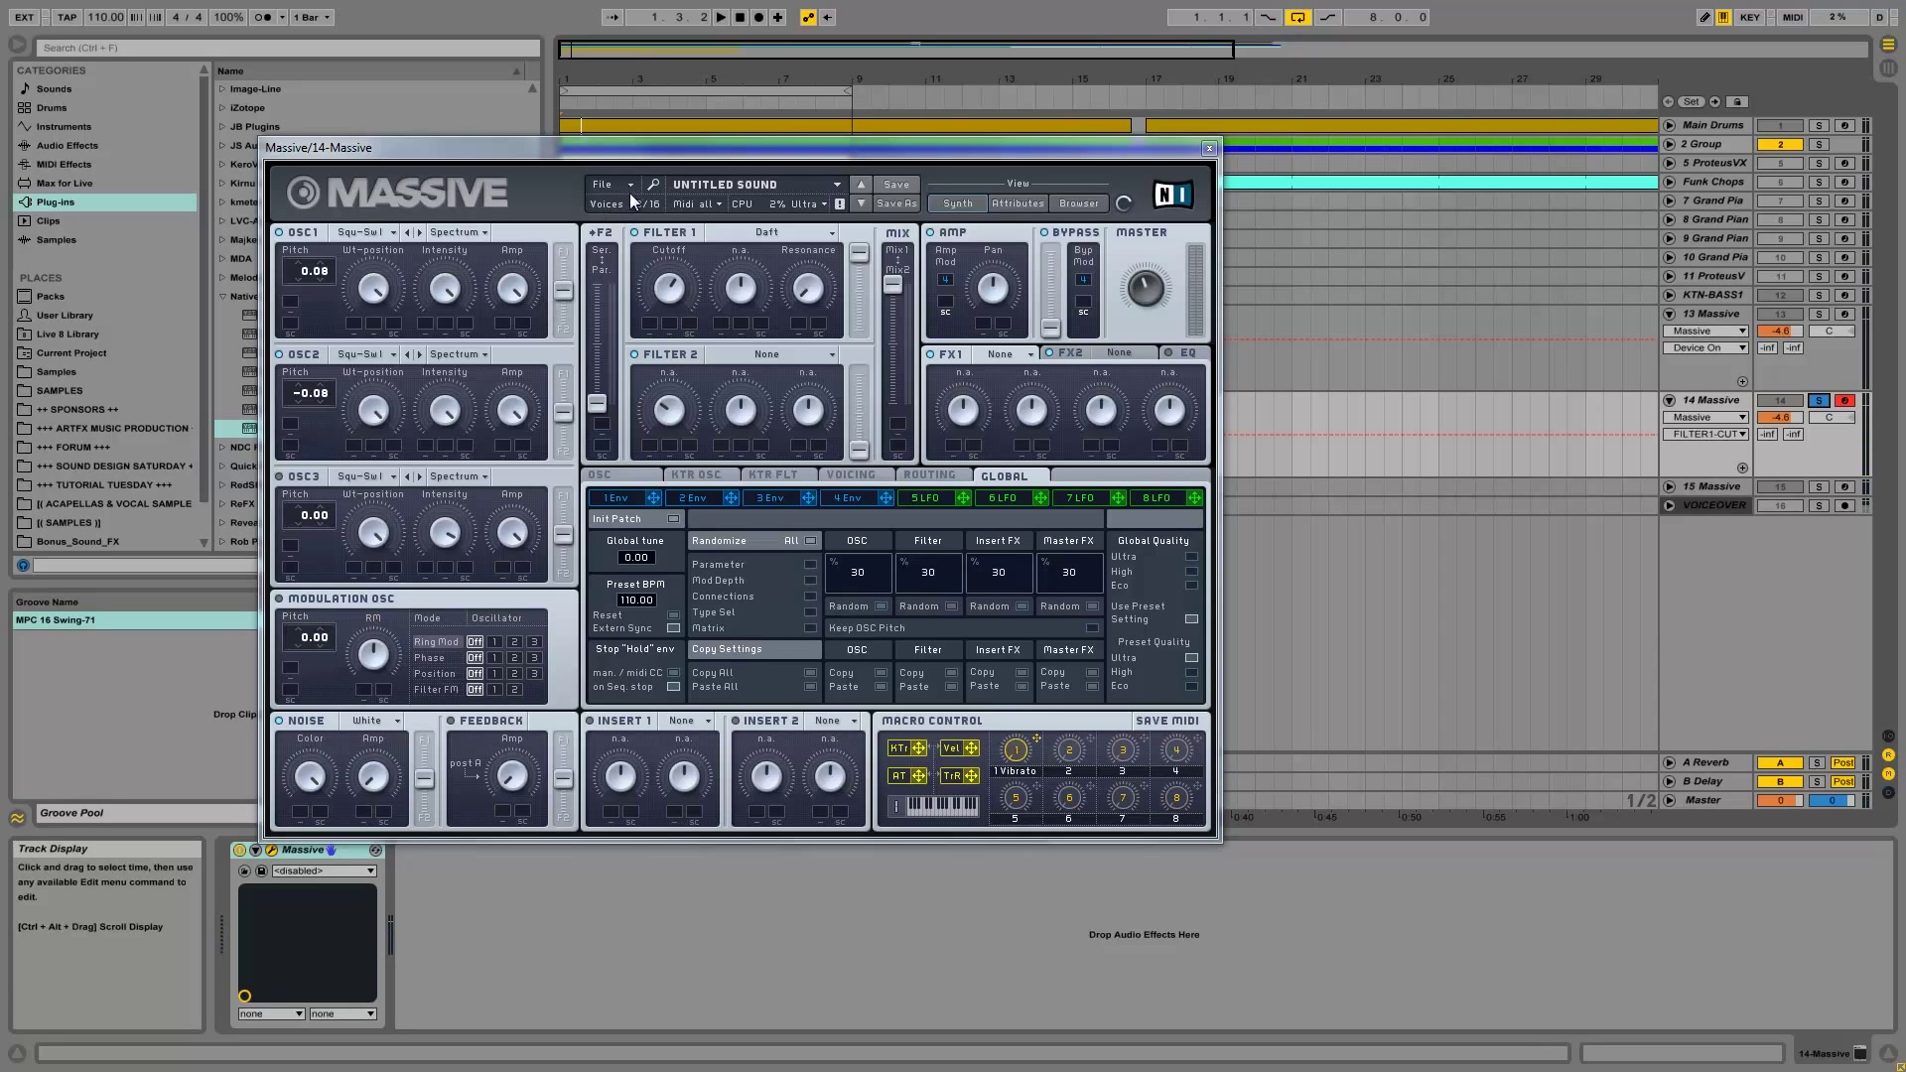
- Delete the duplicated 14 Massive track
{"action": "left_click", "coordinate": [1698, 401]}
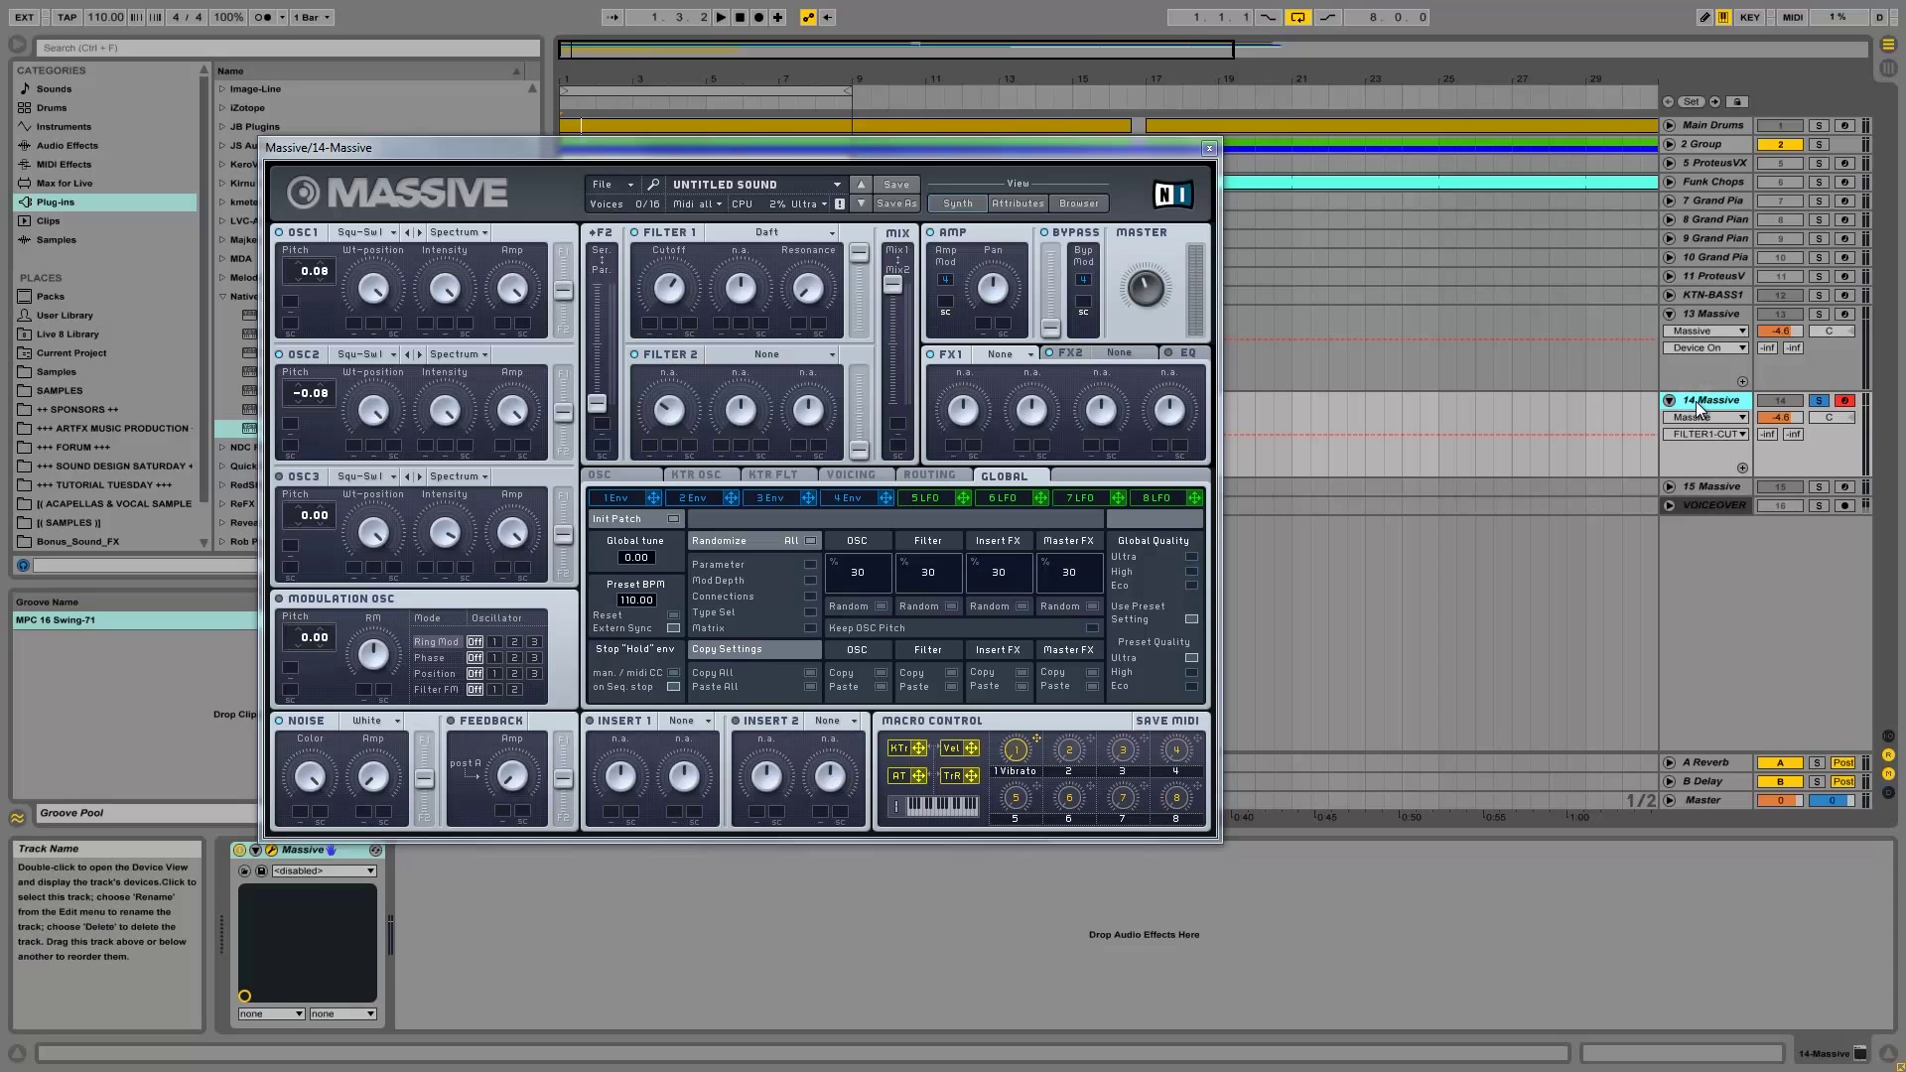
{"action": "key", "text": "ctrl+alt+p"}
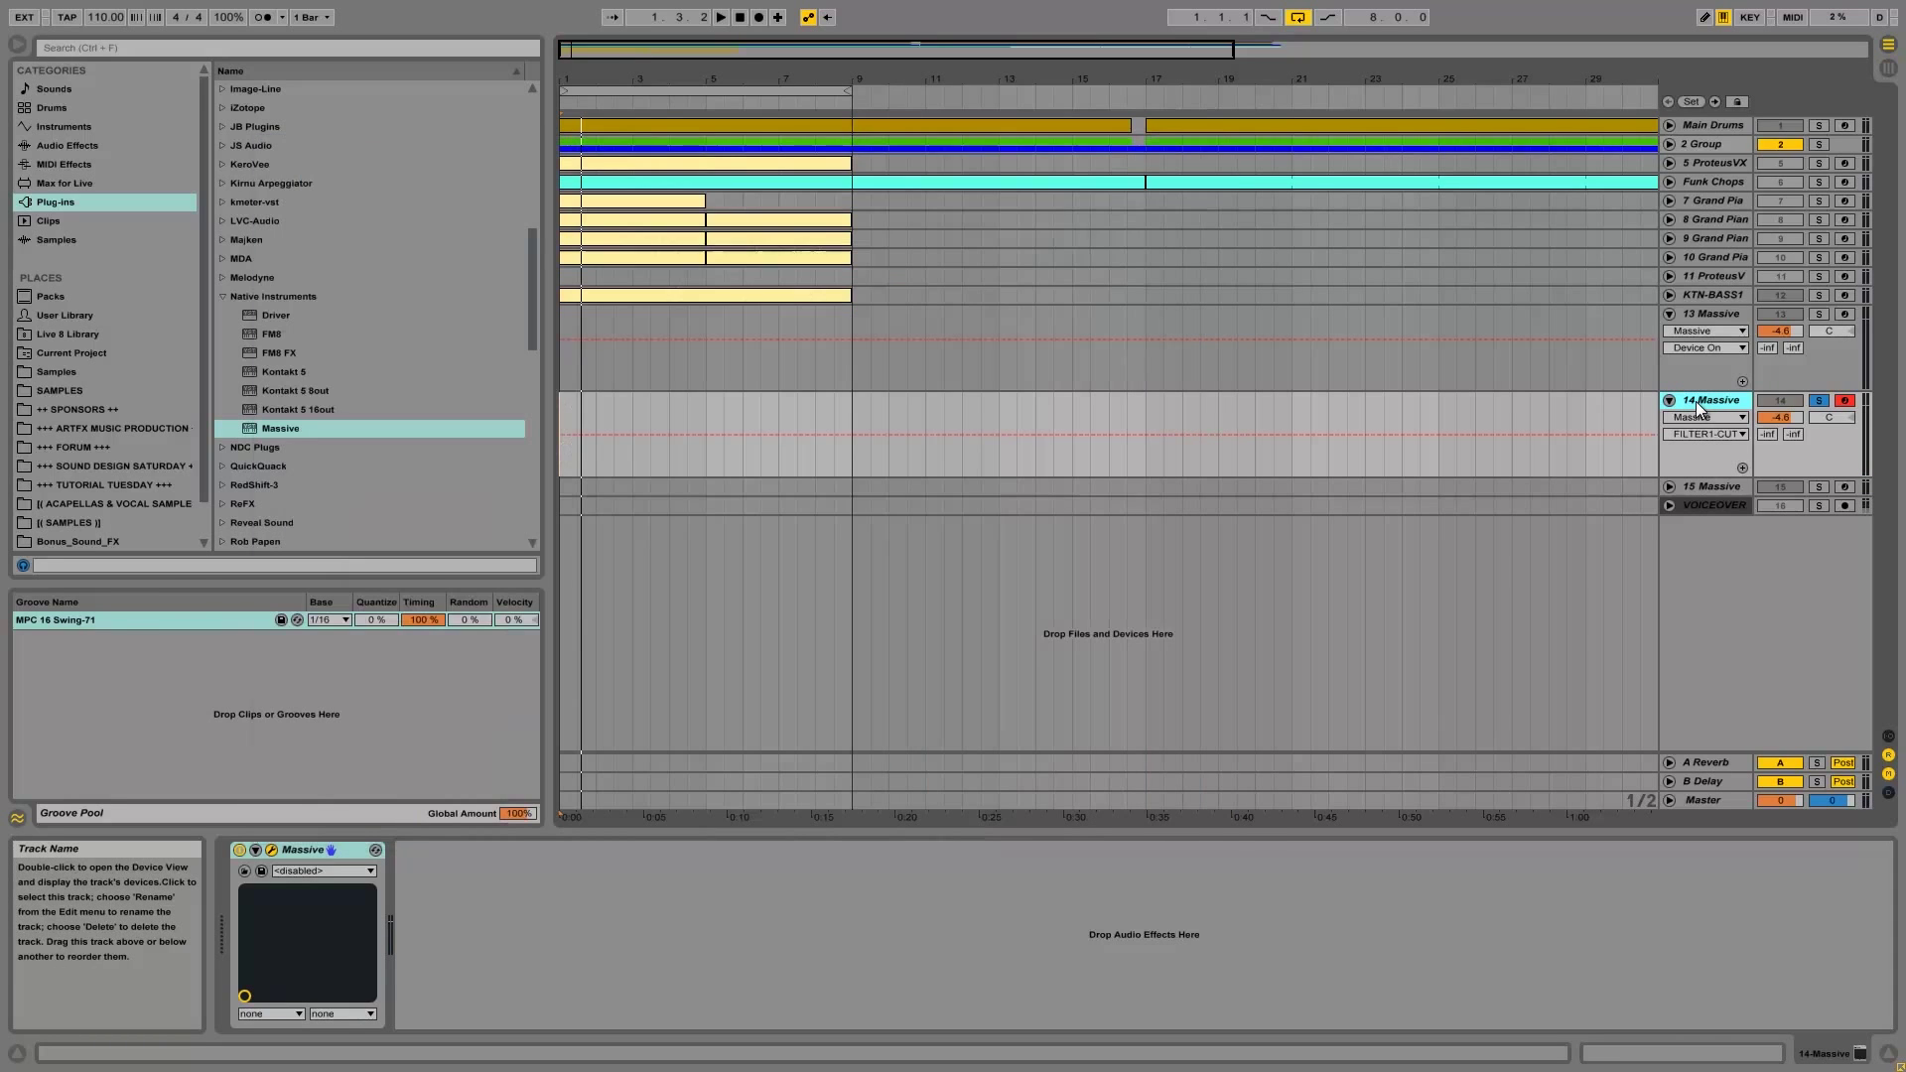
{"action": "key", "text": "Delete"}
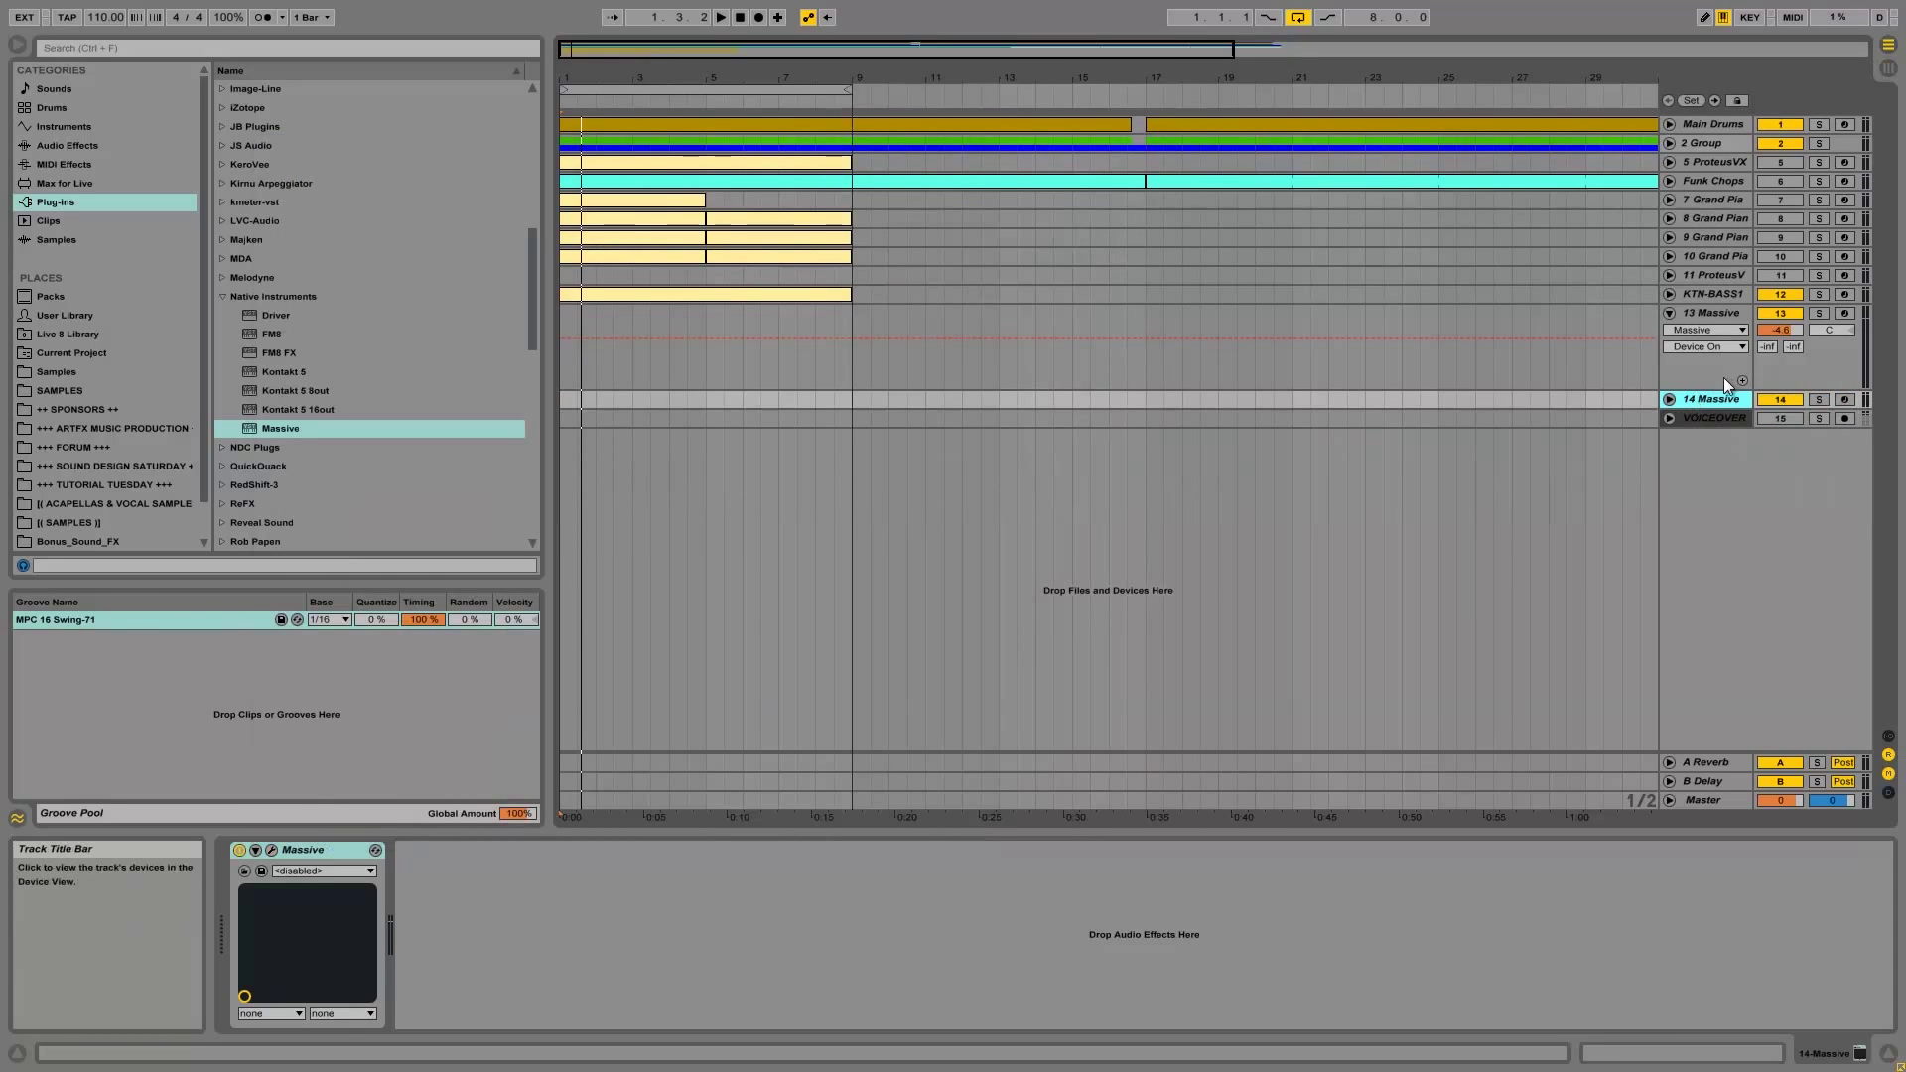
- Open Massive on the 13 Massive track and set OSC1's wavetable mode to Bend +
{"action": "left_click", "coordinate": [1718, 316]}
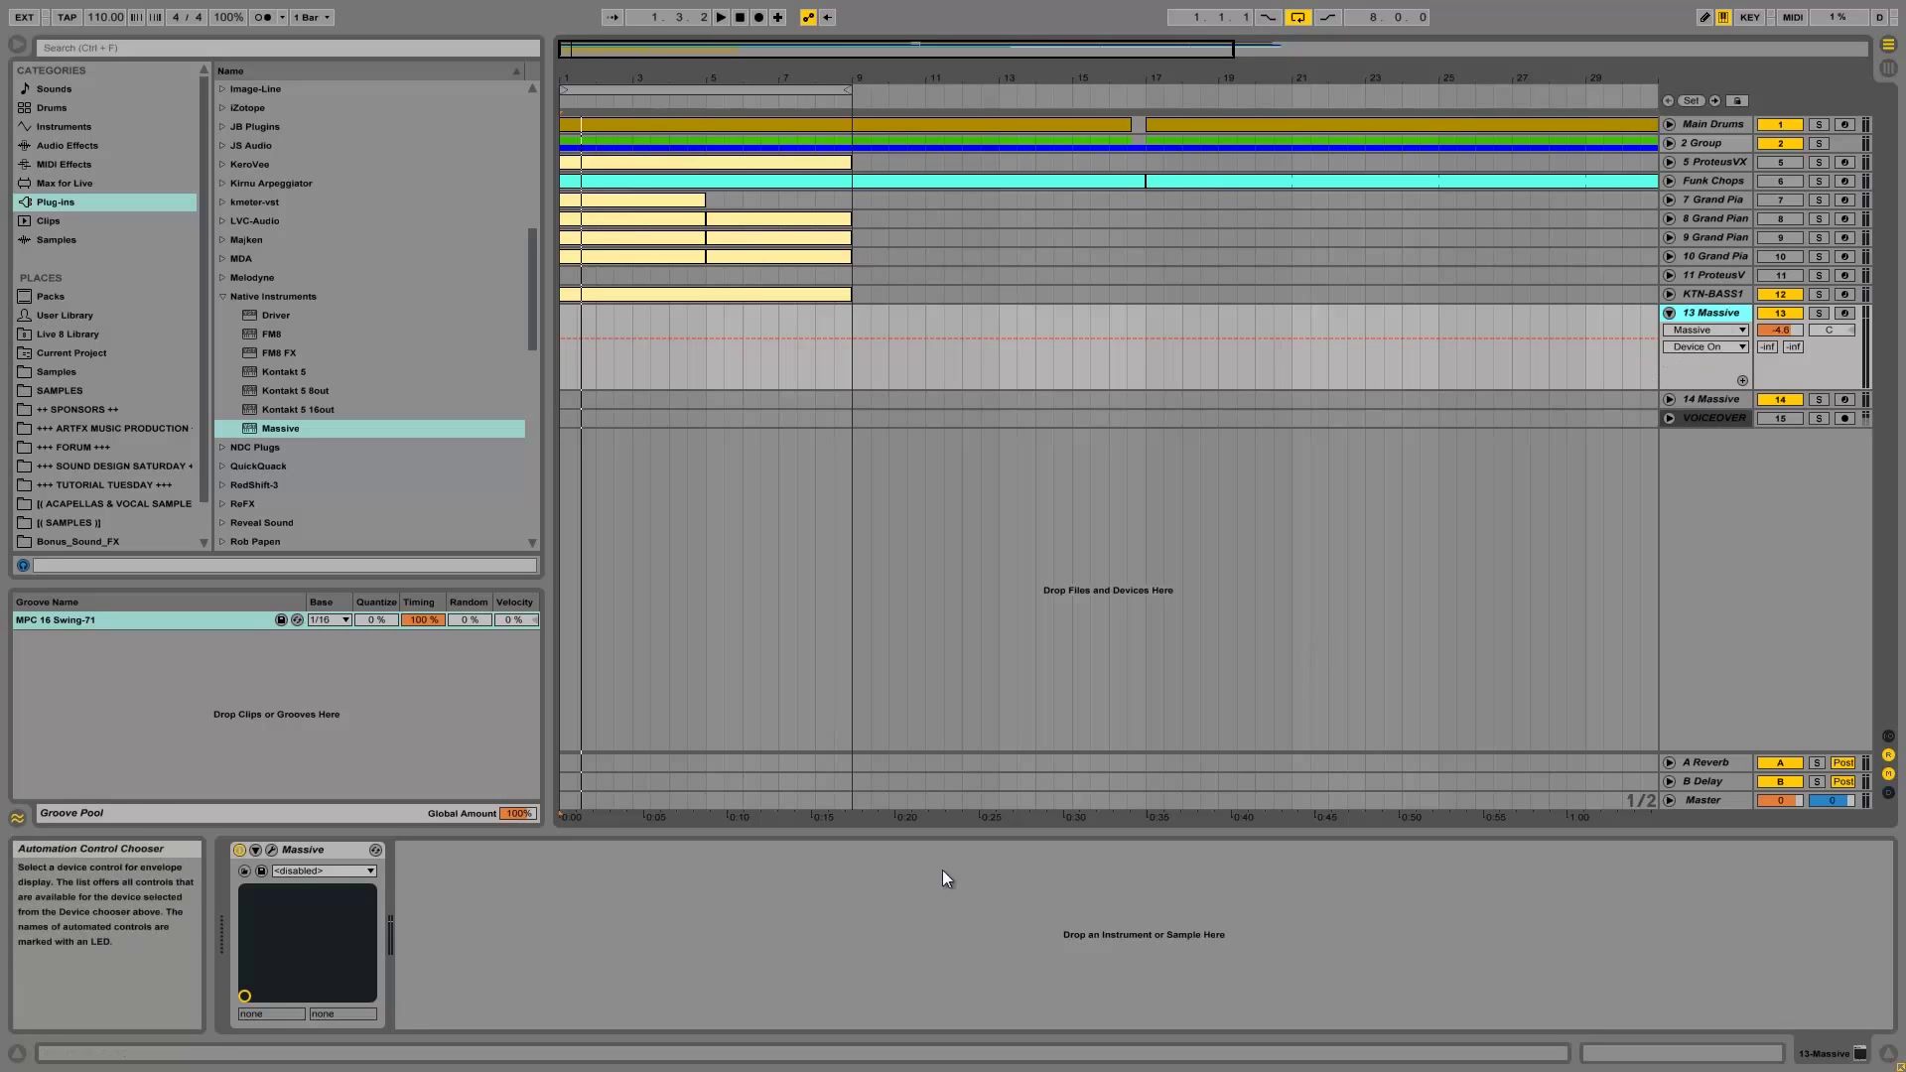
{"action": "left_click", "coordinate": [270, 850]}
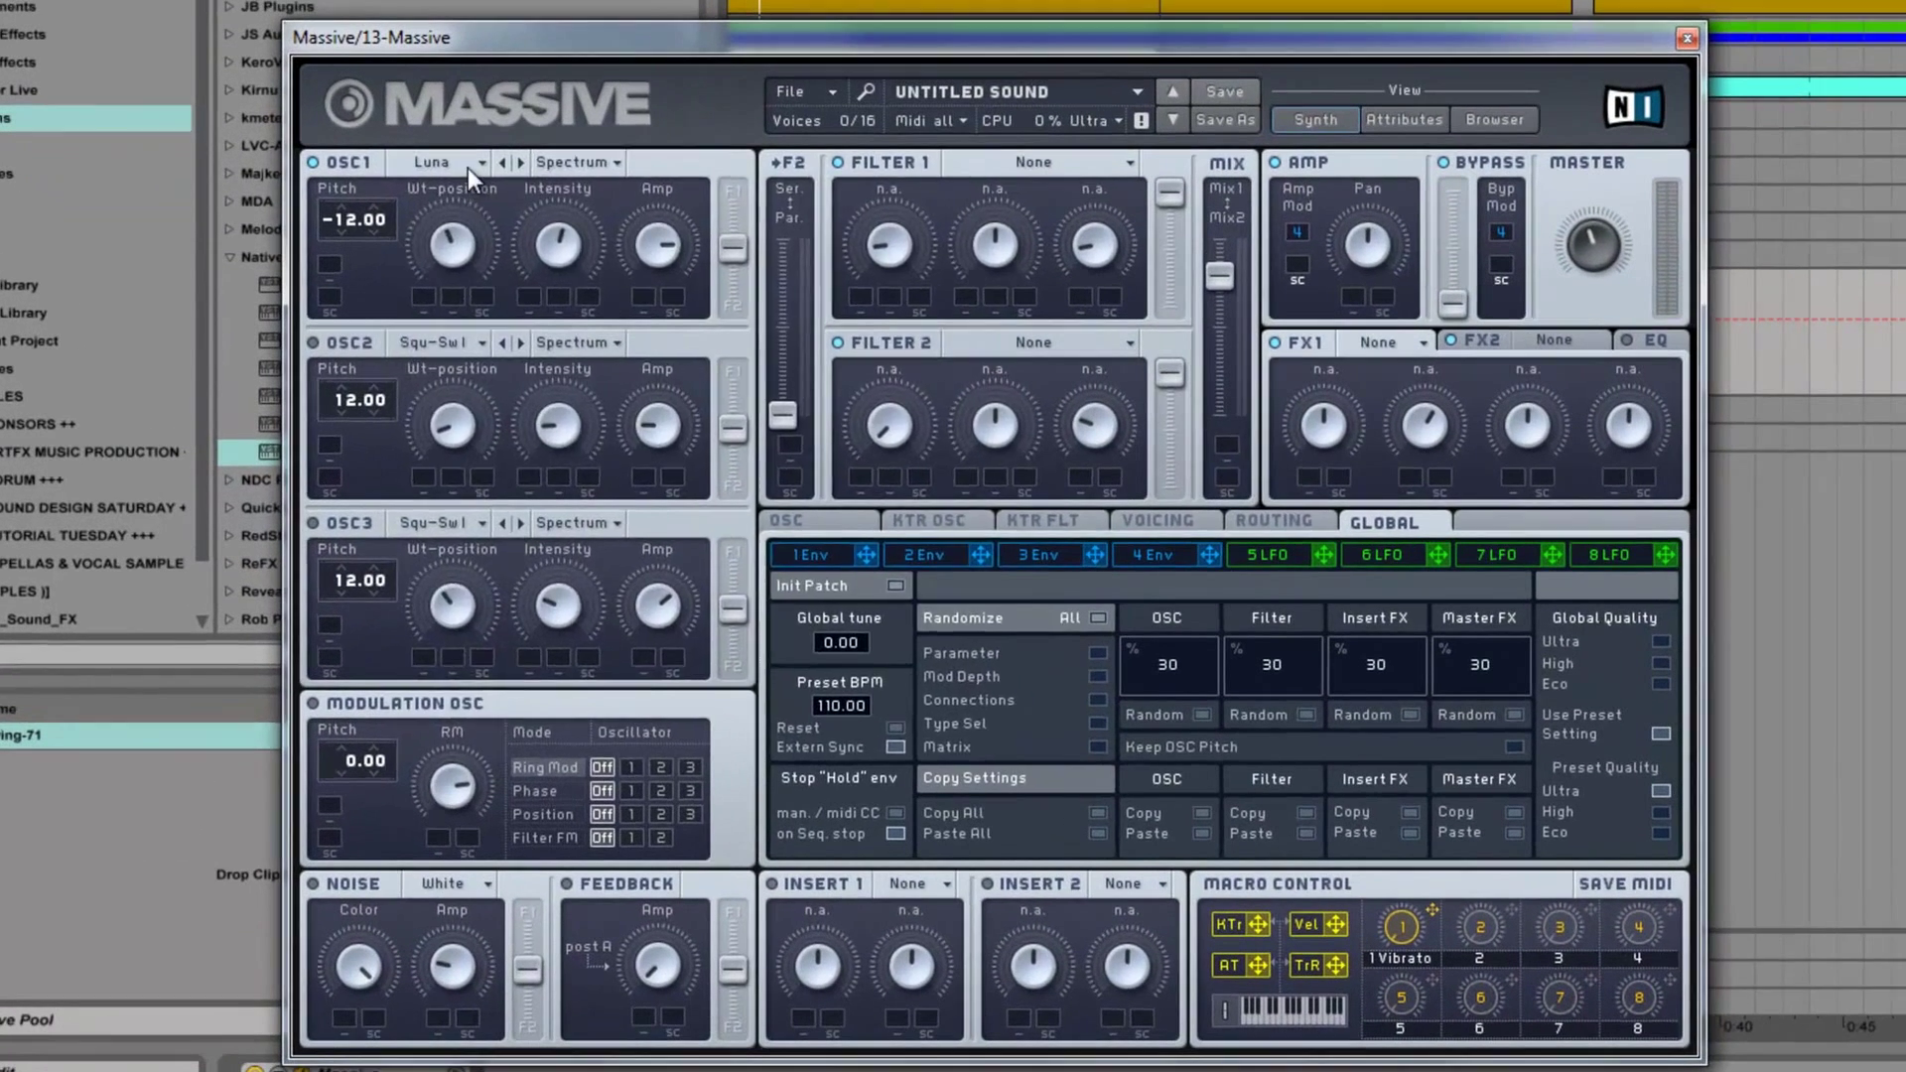
{"action": "left_click", "coordinate": [378, 233]}
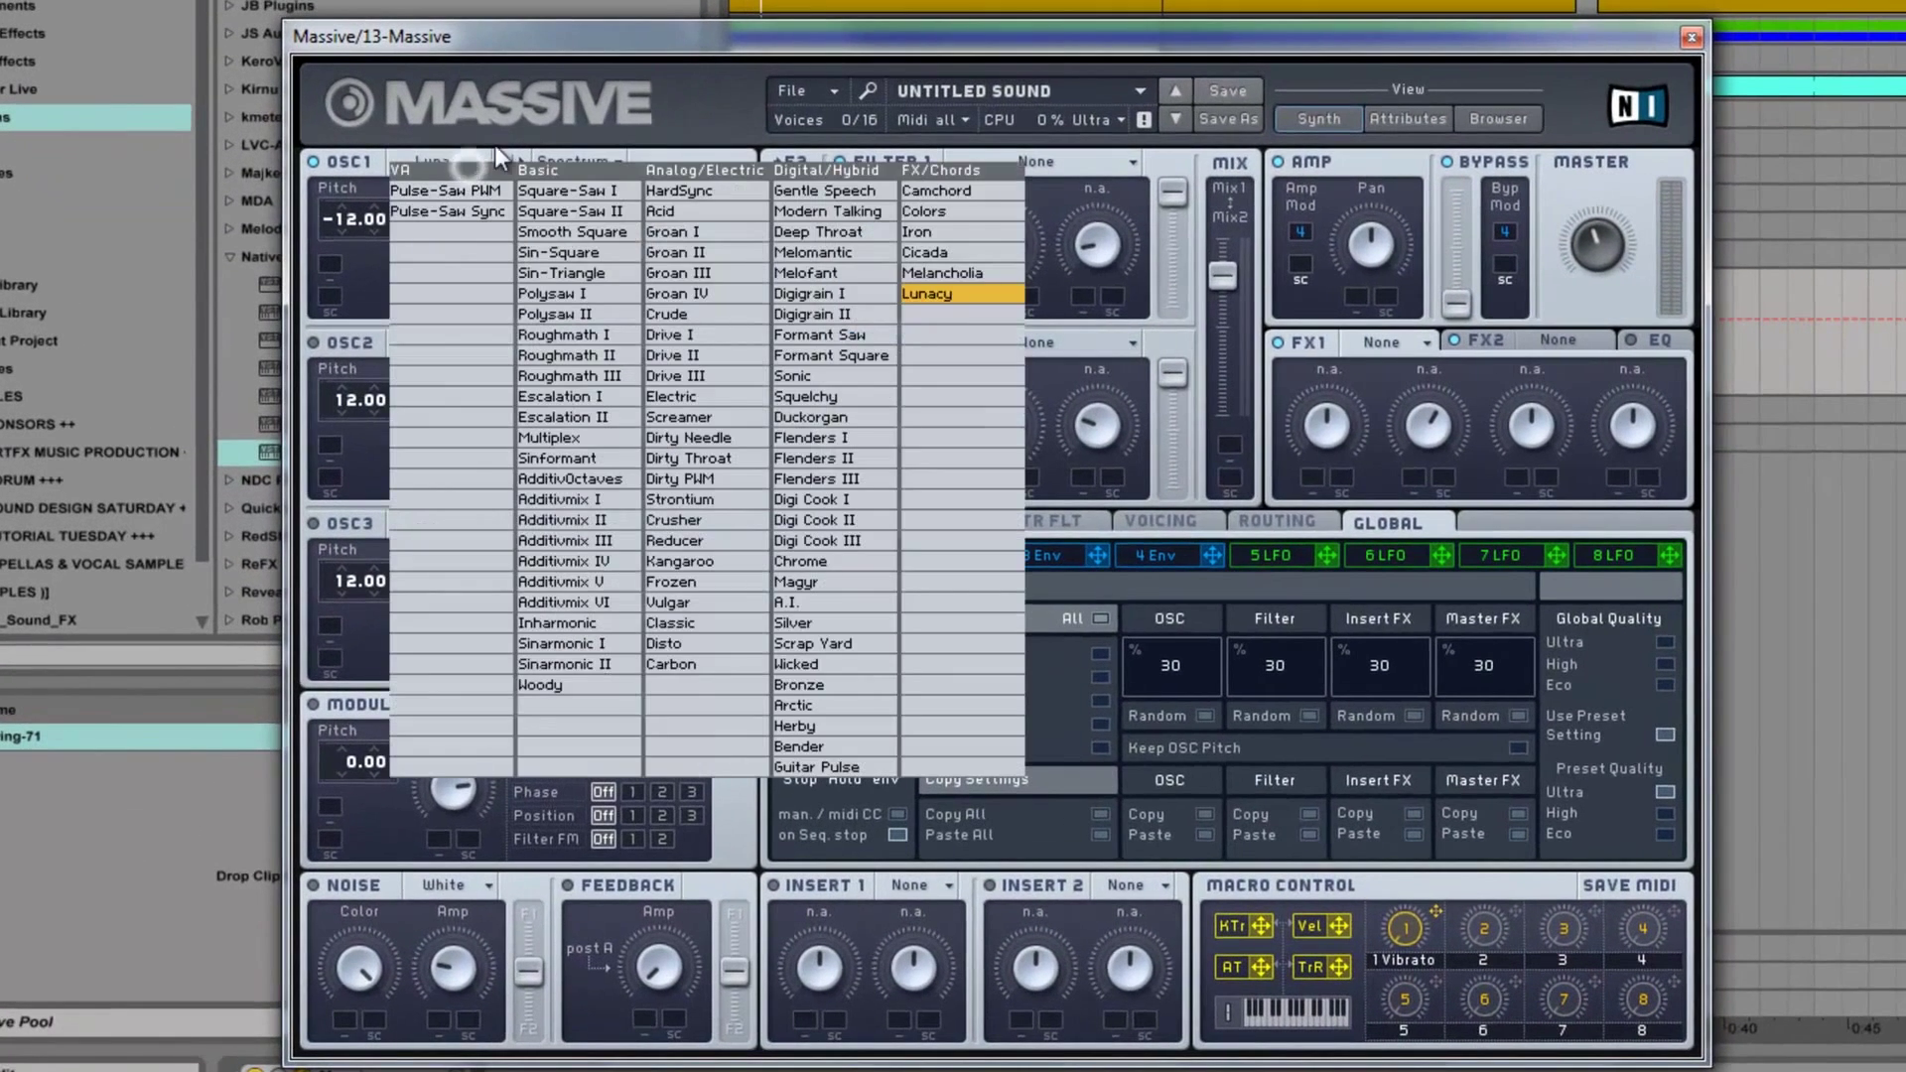
{"action": "left_click", "coordinate": [778, 42]}
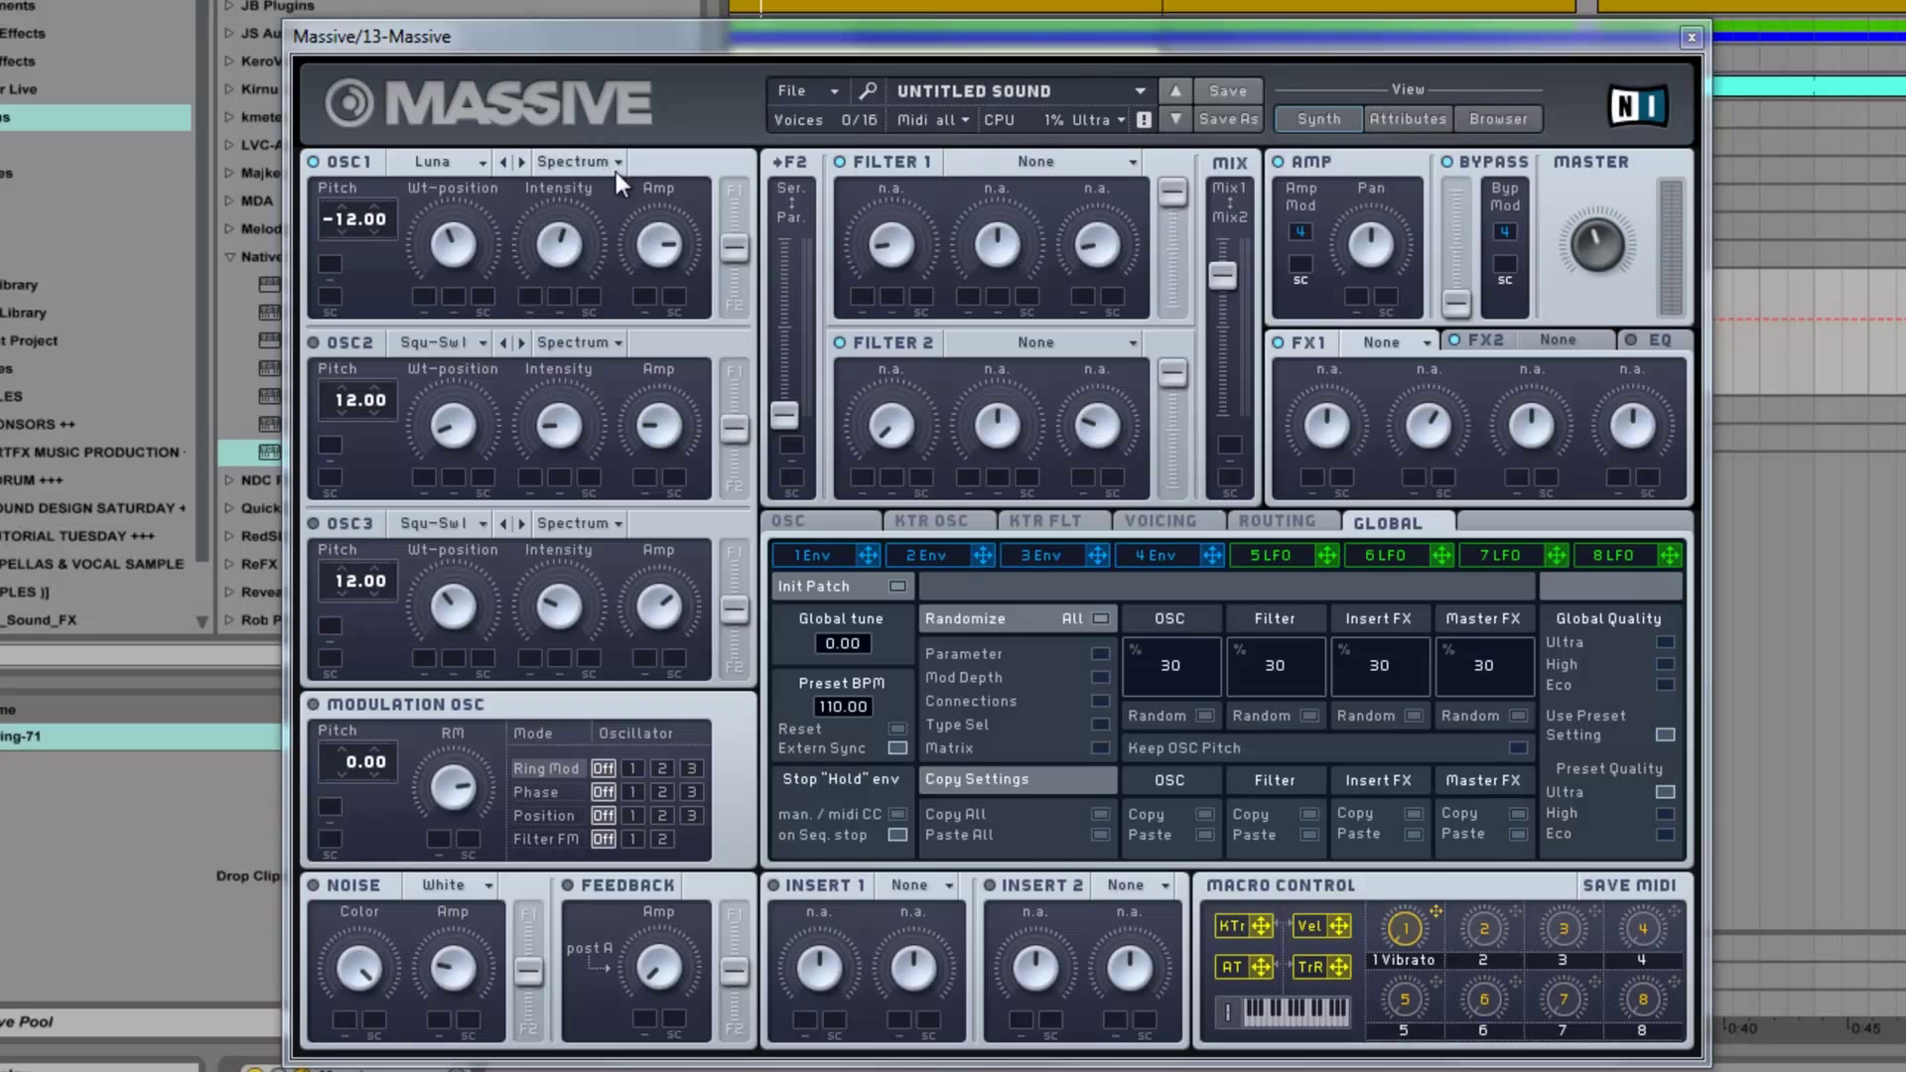
{"action": "left_click", "coordinate": [602, 162]}
{"action": "left_click", "coordinate": [580, 182]}
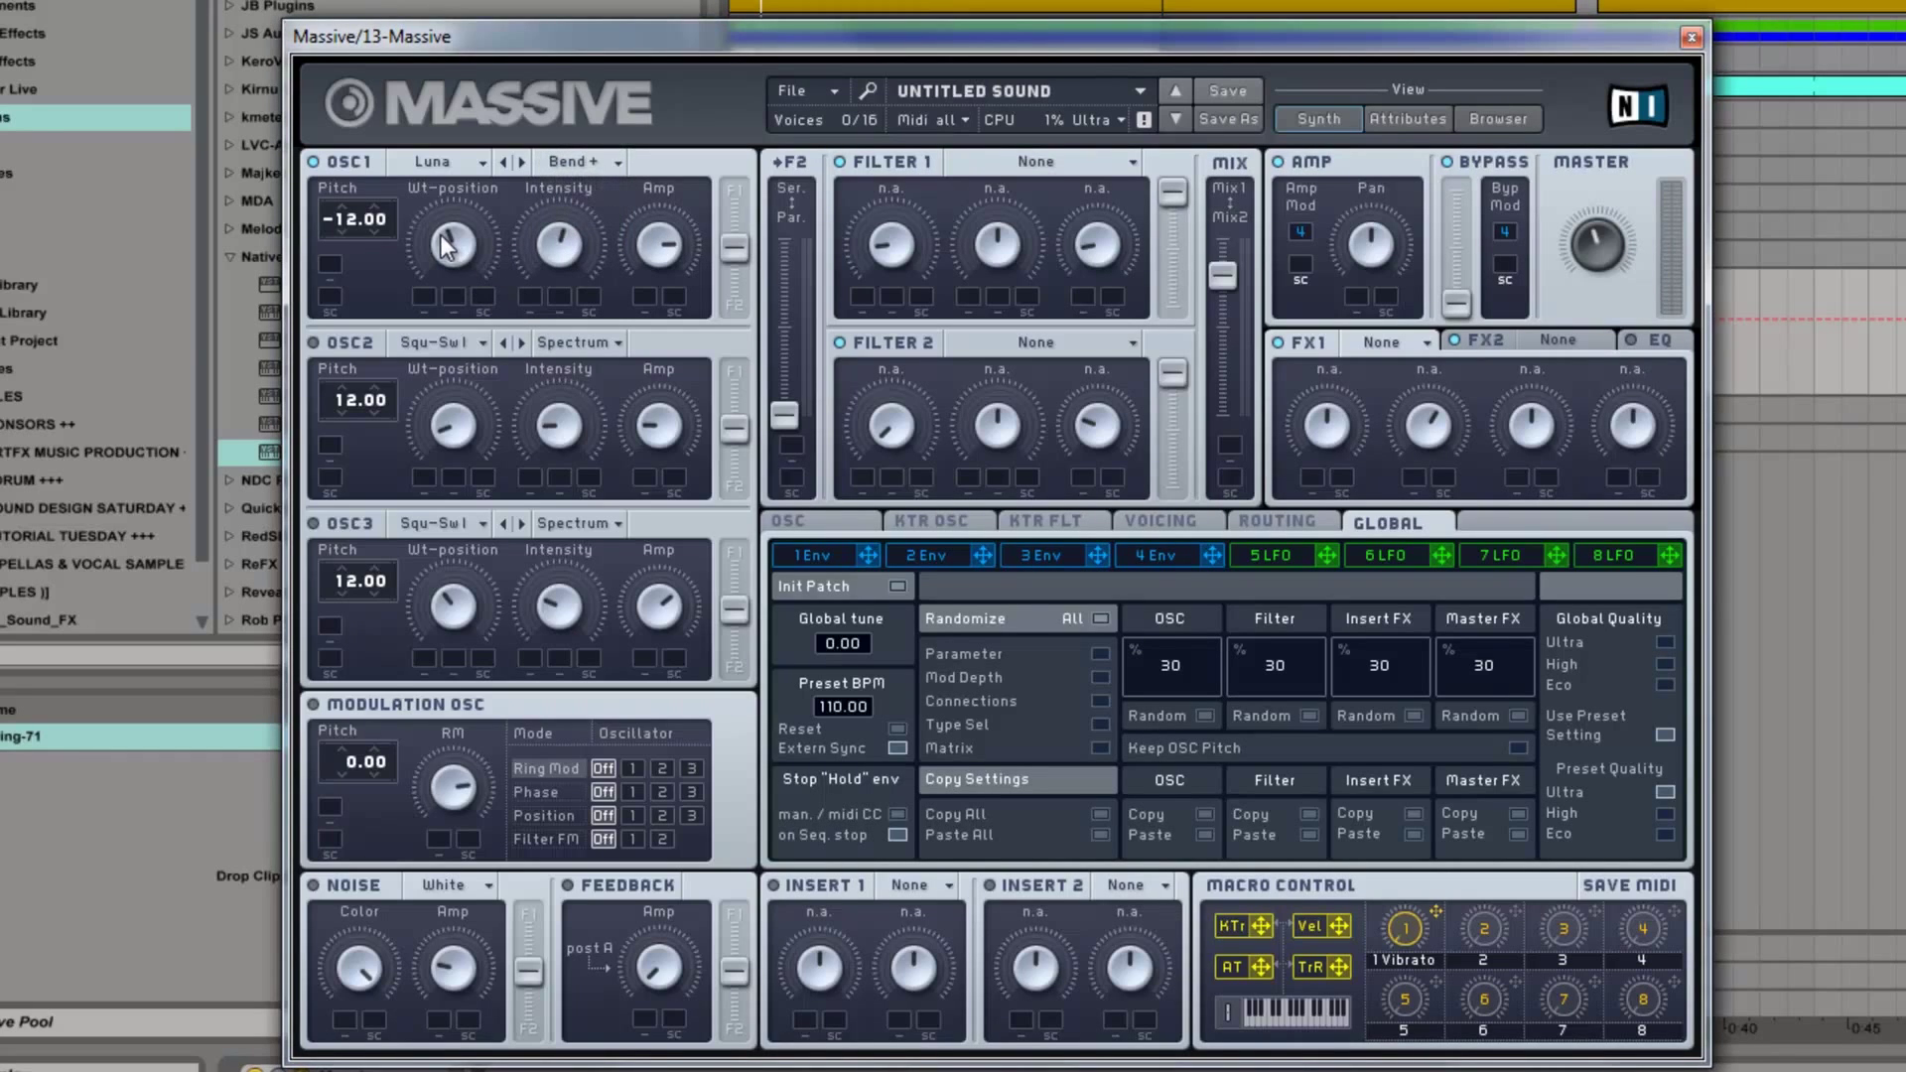
- Enable OSC2 with the Strontium wavetable and set its mode to Bend +
{"action": "left_click", "coordinate": [314, 343]}
{"action": "left_click", "coordinate": [461, 342]}
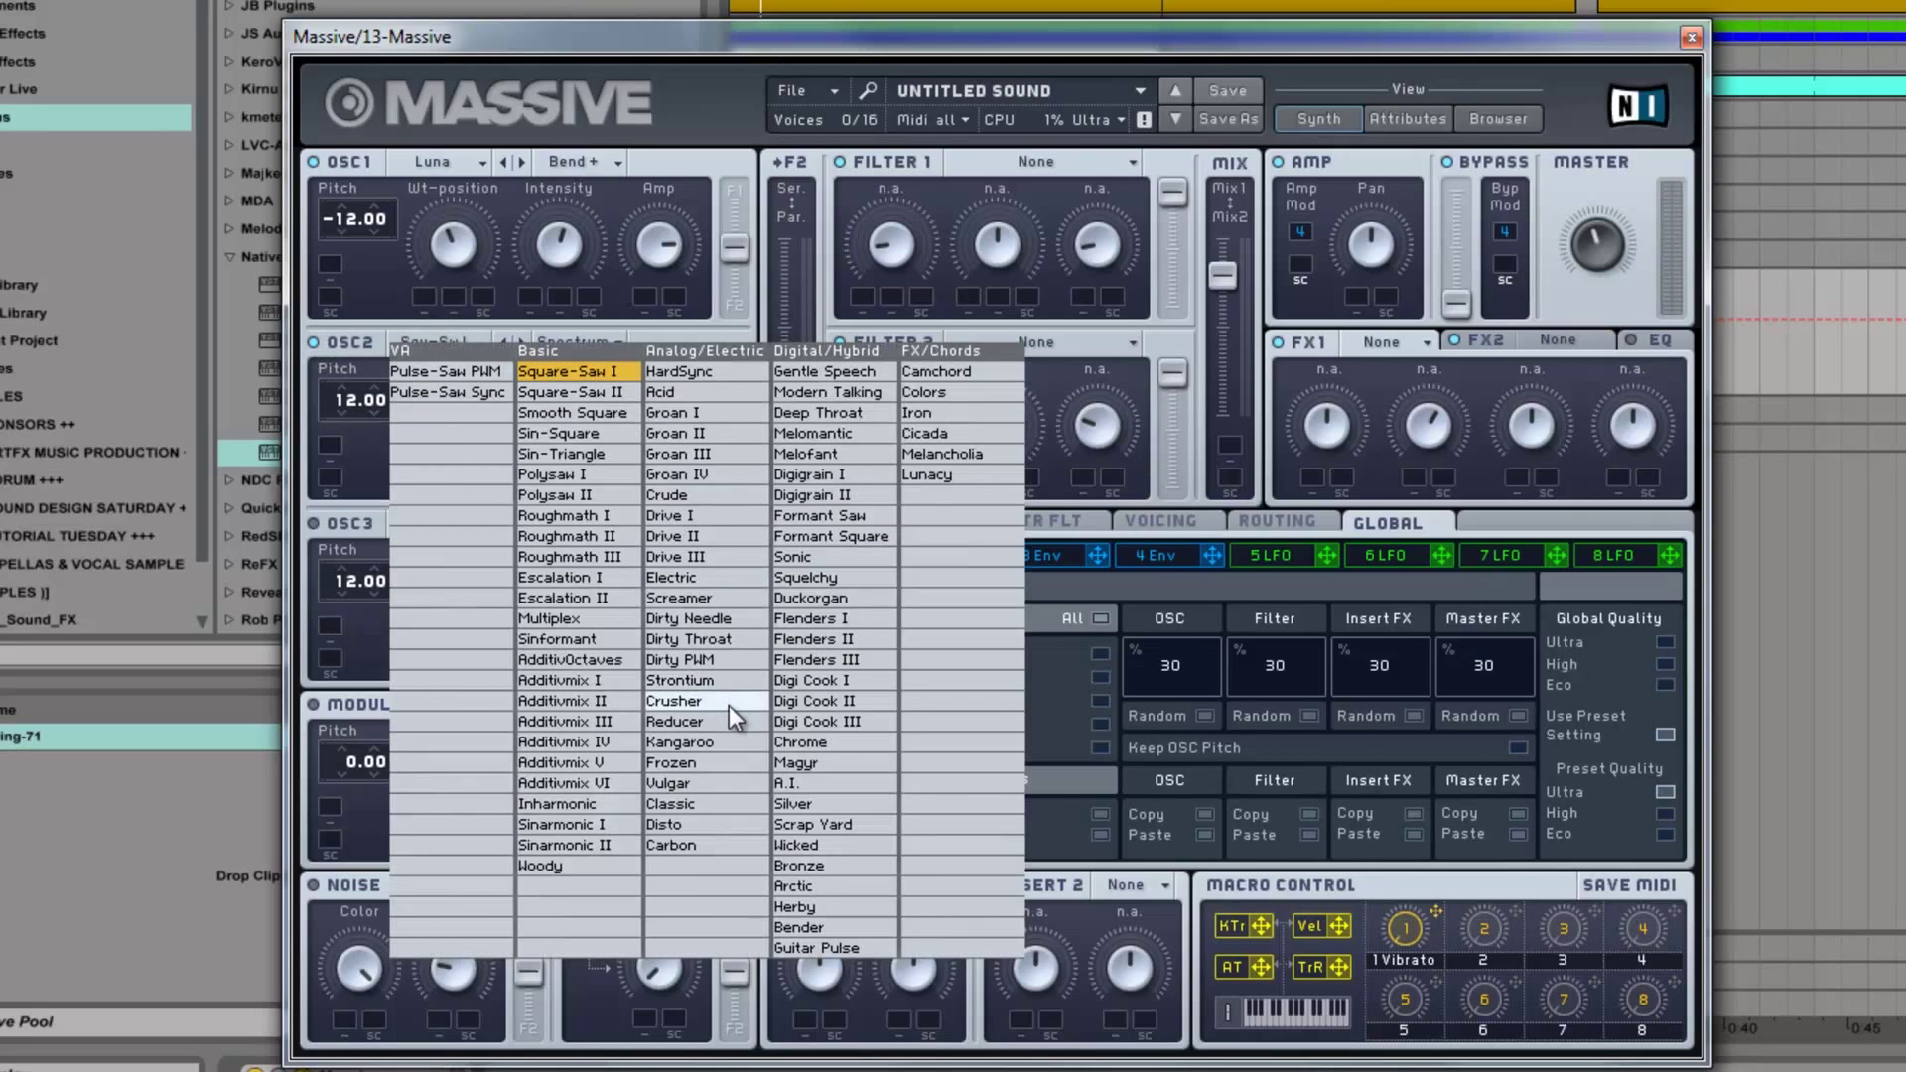
{"action": "left_click", "coordinate": [713, 683]}
{"action": "left_click", "coordinate": [566, 343]}
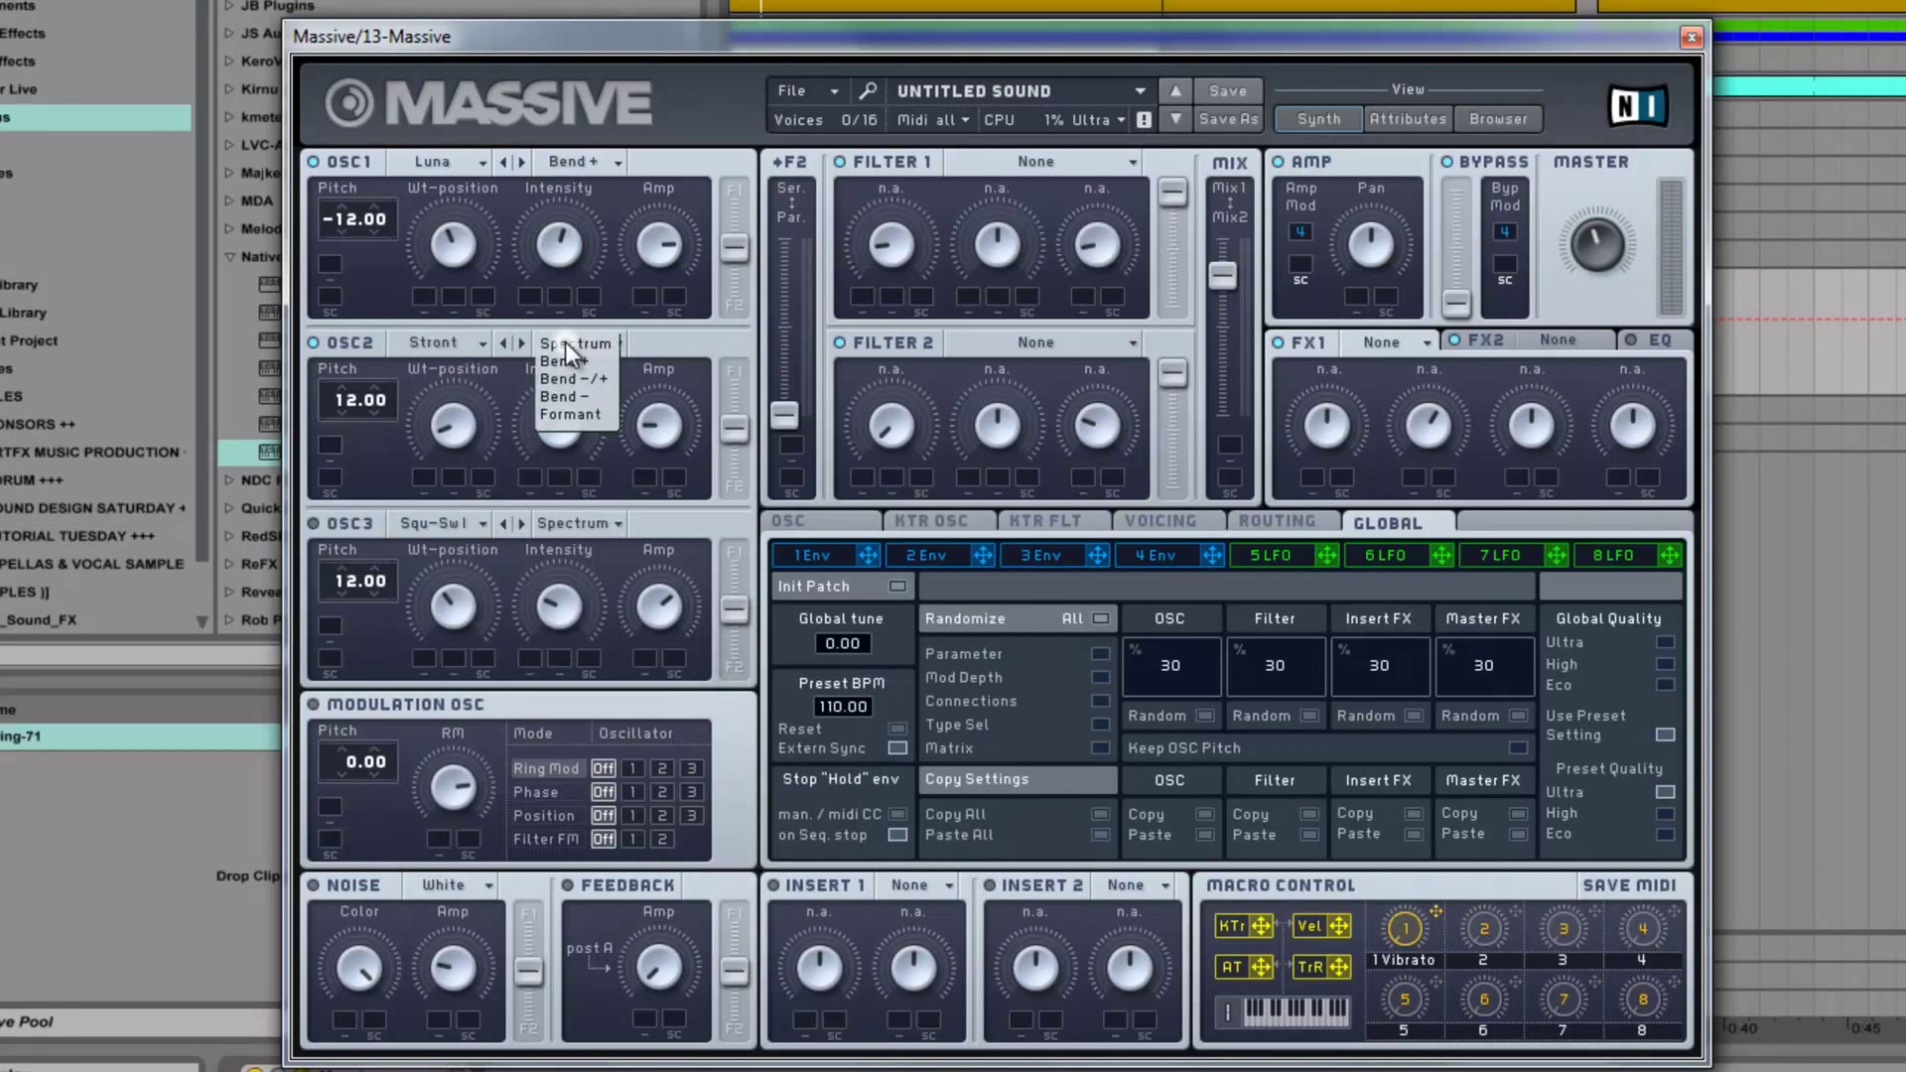
{"action": "left_click", "coordinate": [608, 360]}
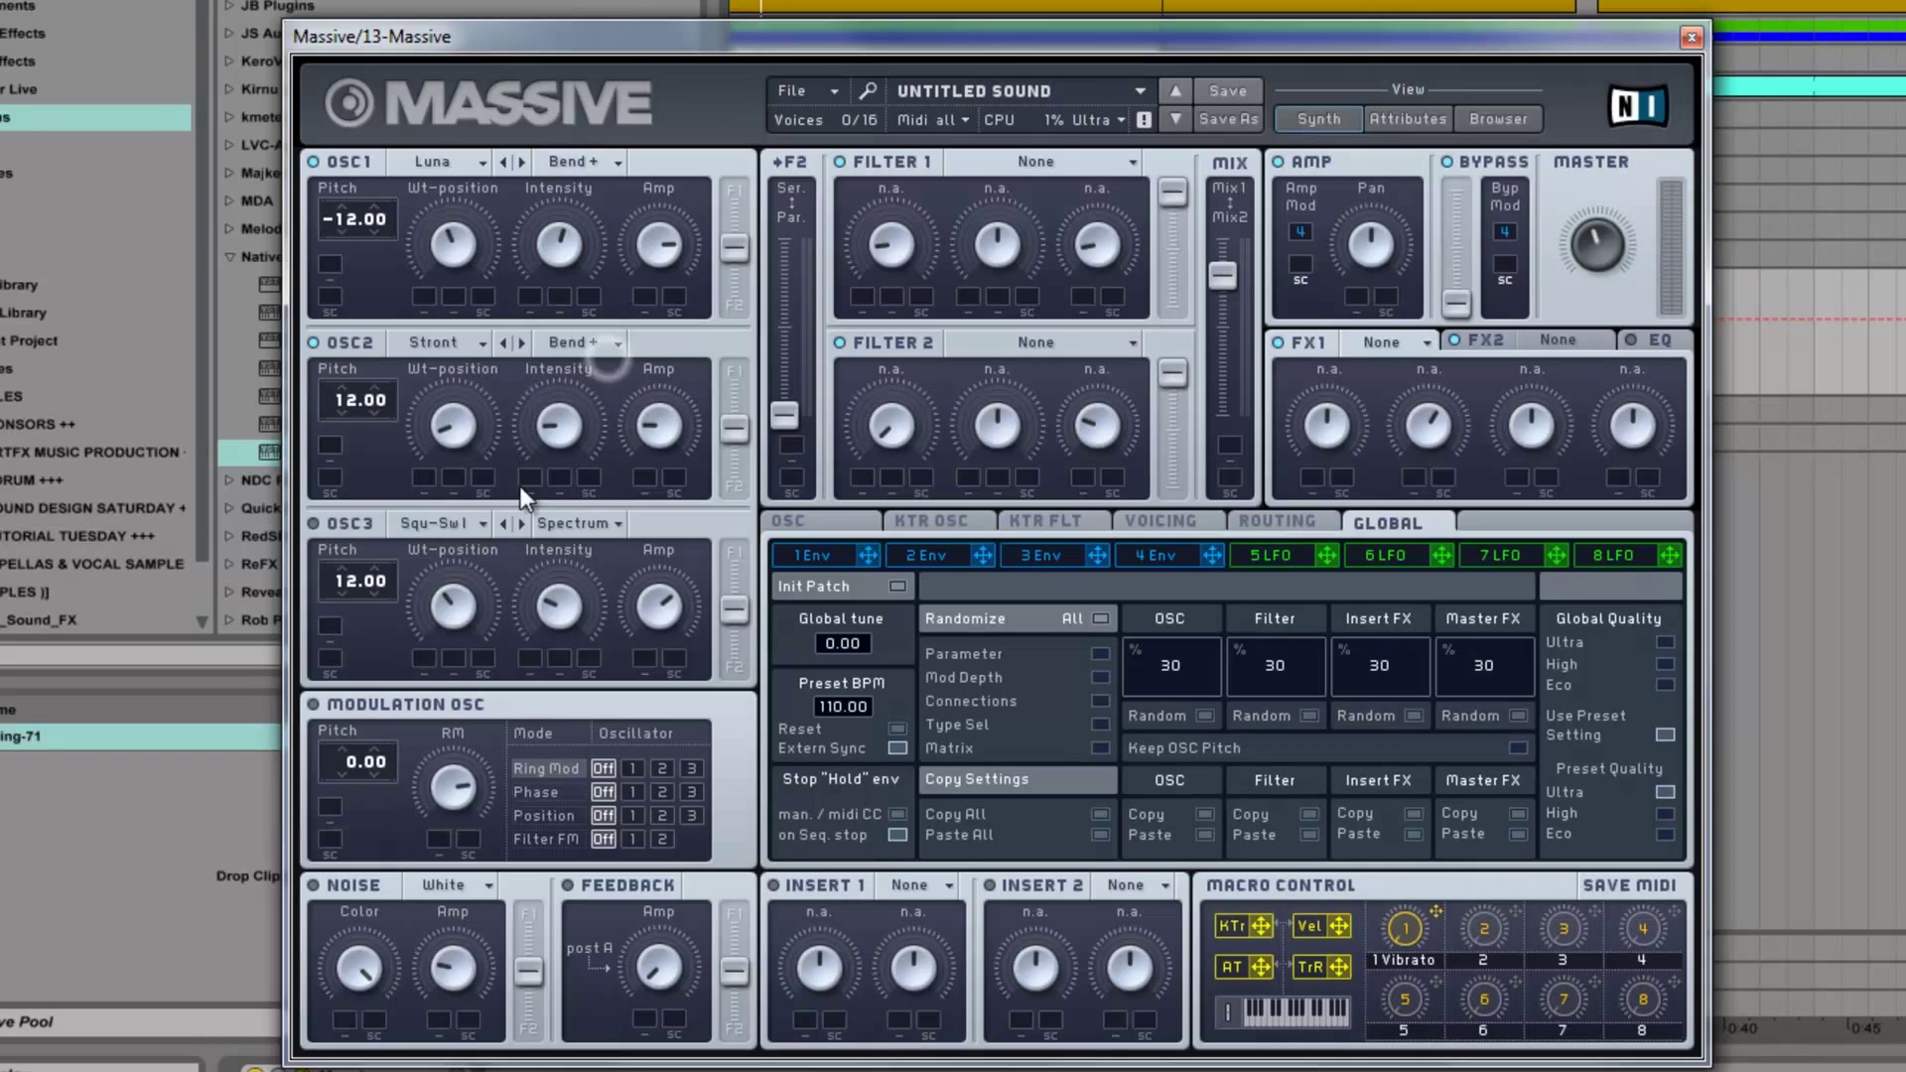
- Enable OSC3 with the Formant Saw wavetable and set its mode to Bend +
{"action": "left_click", "coordinate": [447, 524]}
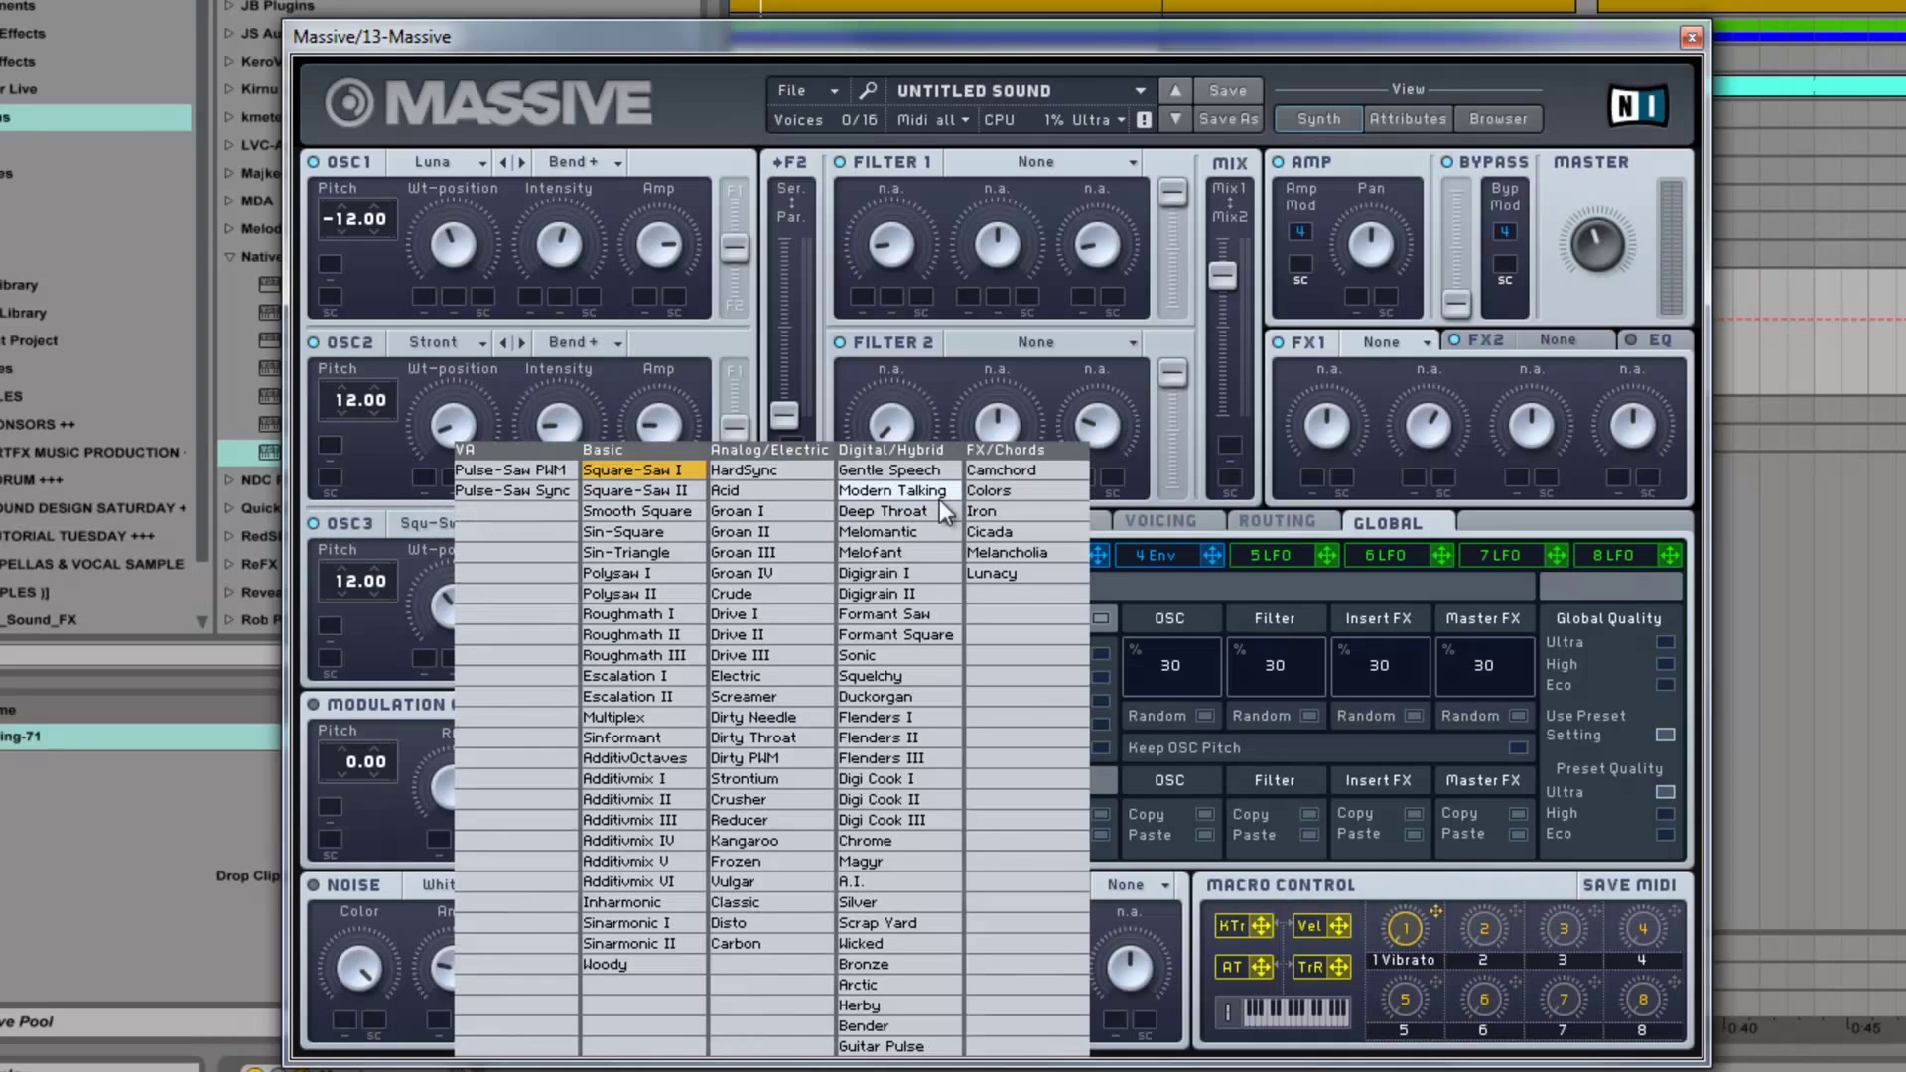
{"action": "left_click", "coordinate": [905, 616]}
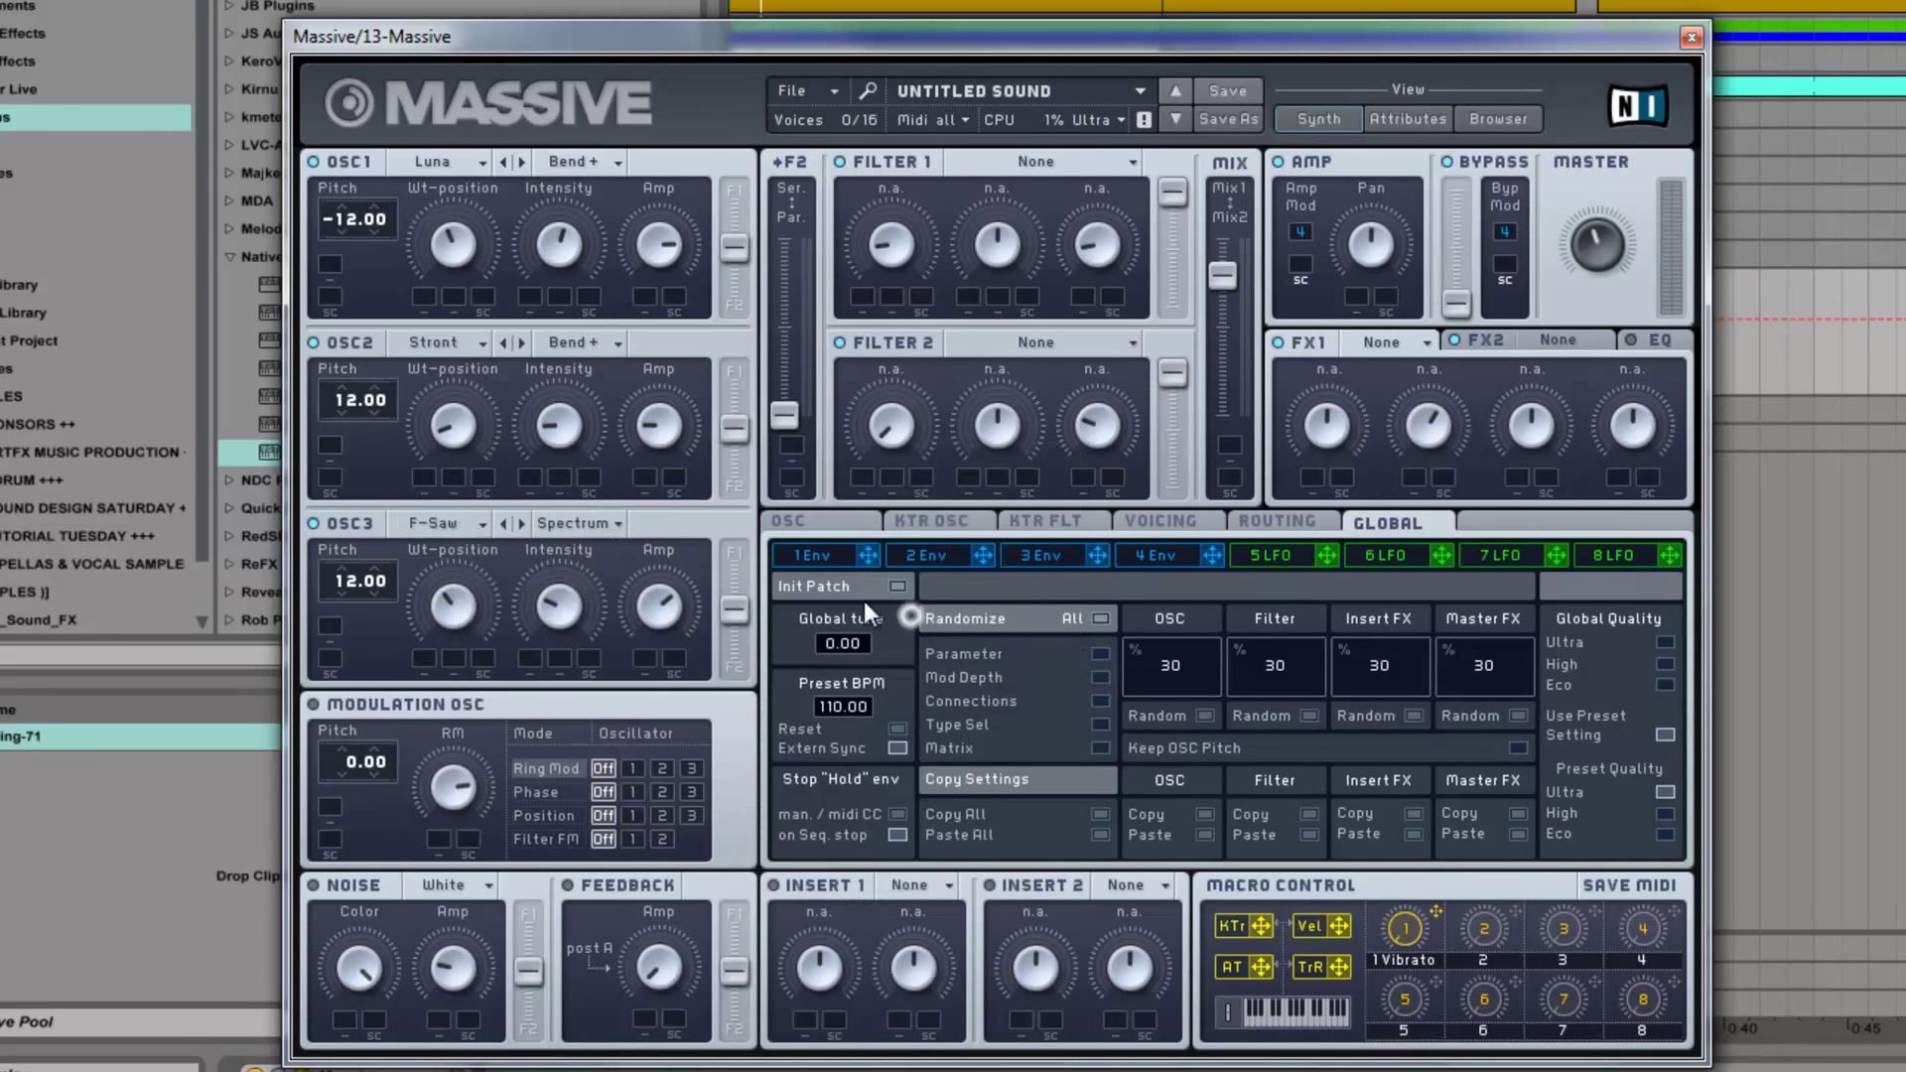
{"action": "left_click", "coordinate": [606, 531]}
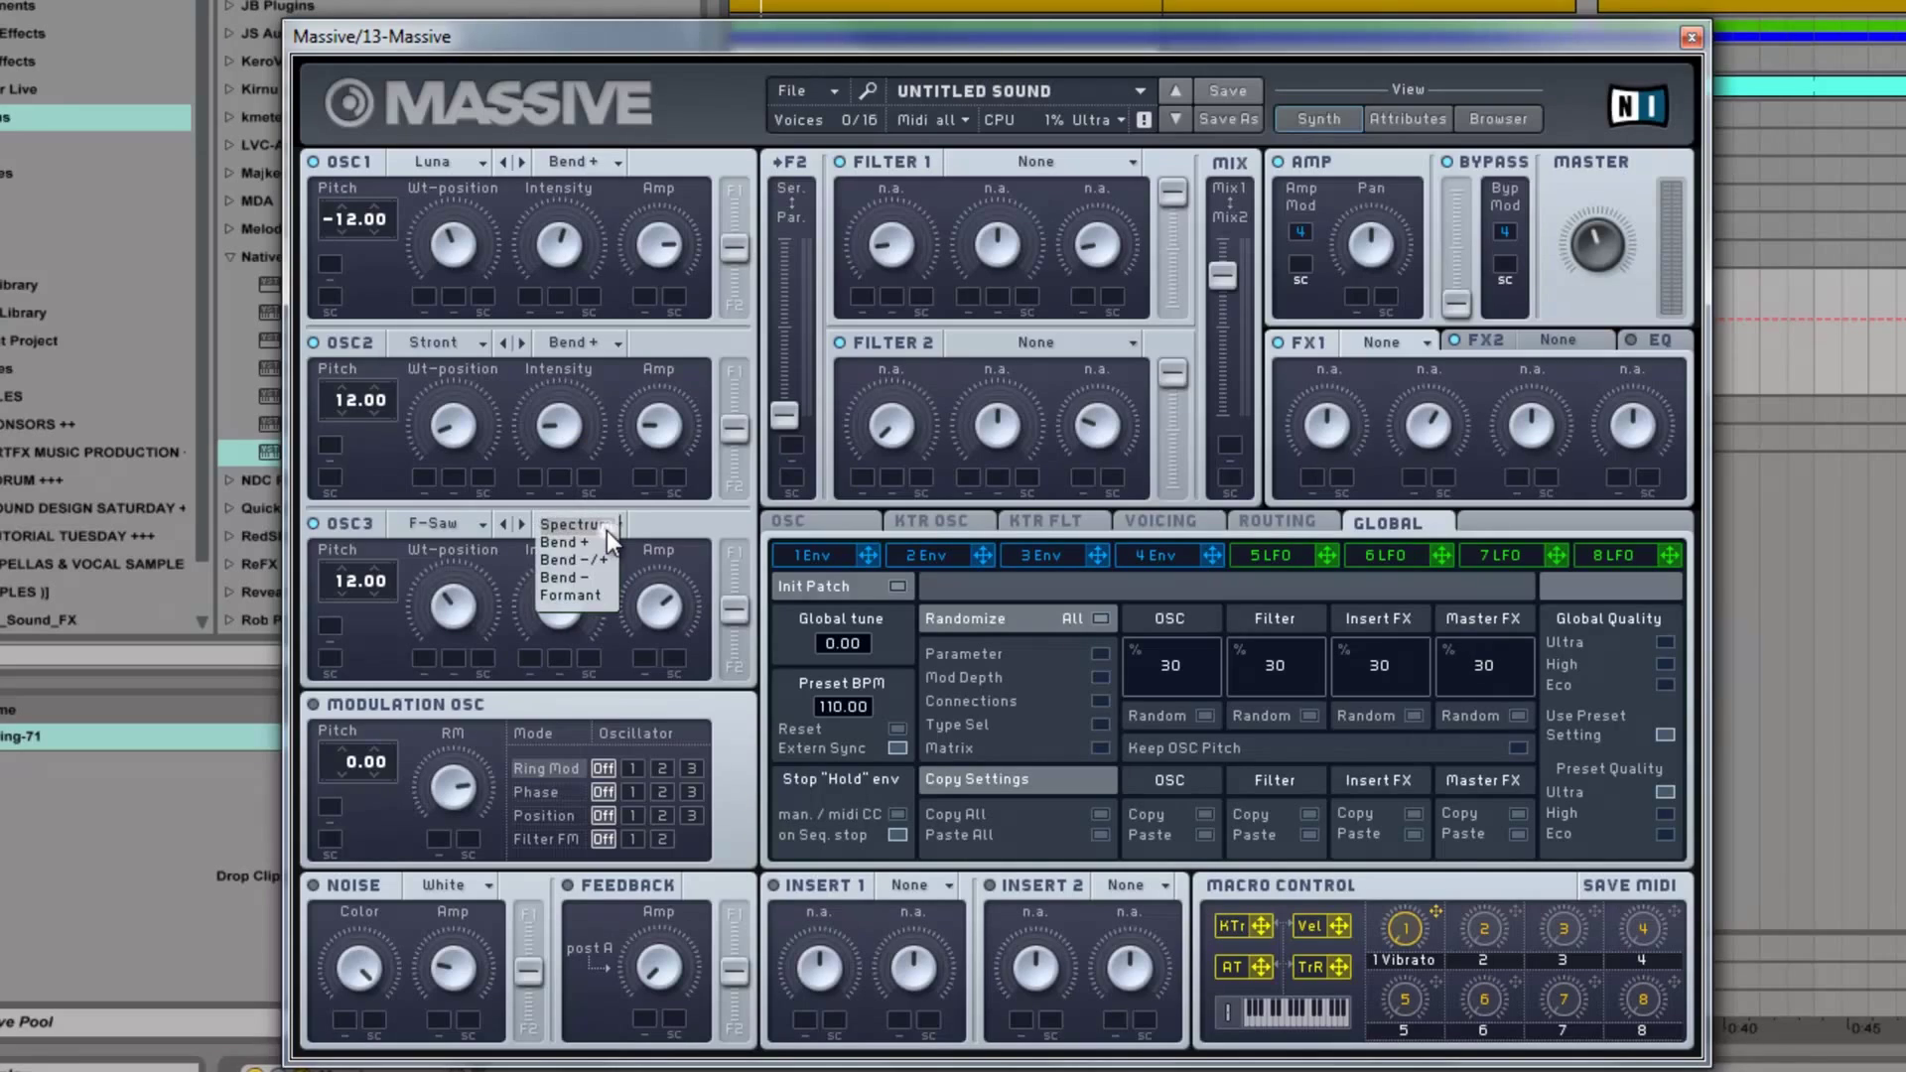
{"action": "left_click", "coordinate": [596, 548]}
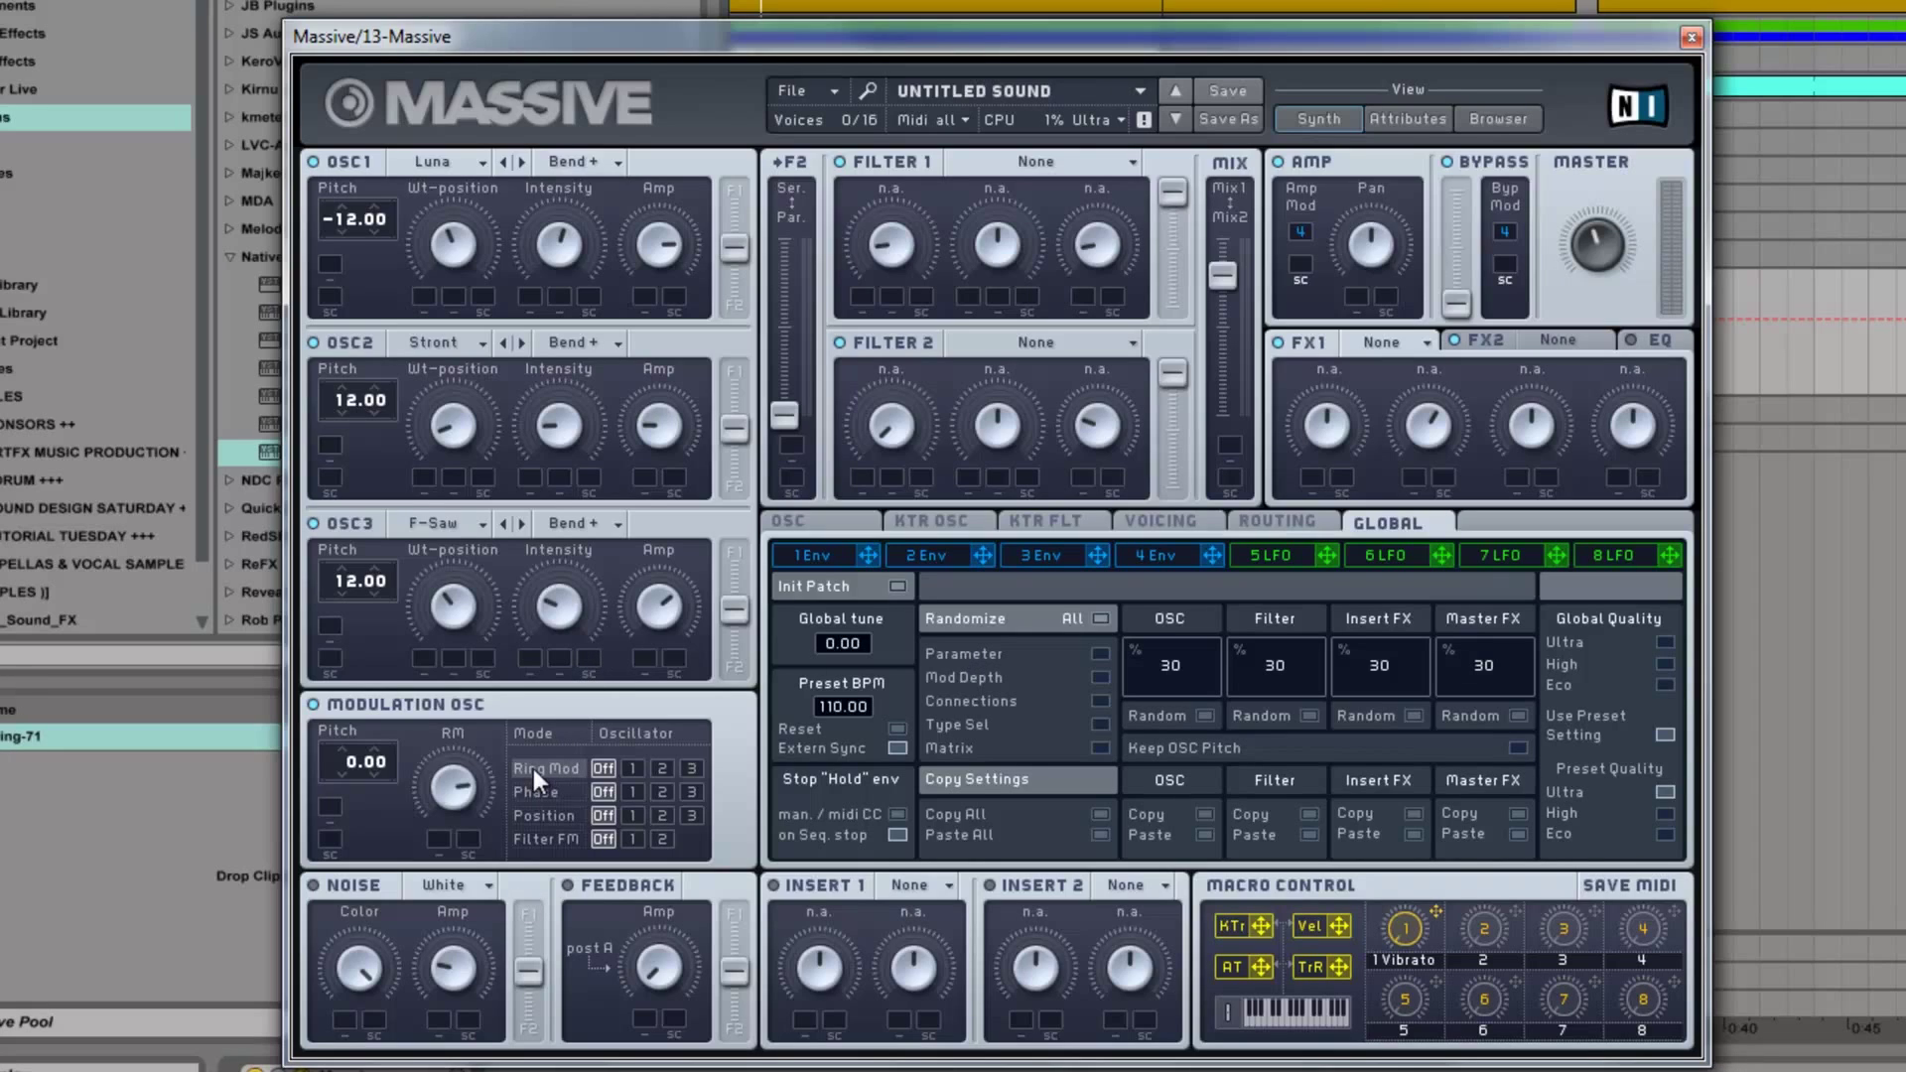
- Enable the modulation oscillator and route Ring Mod to oscillator 3, Phase and Position to oscillator 1, and Filter FM to 1
{"action": "left_click", "coordinate": [690, 767]}
{"action": "left_click", "coordinate": [572, 794]}
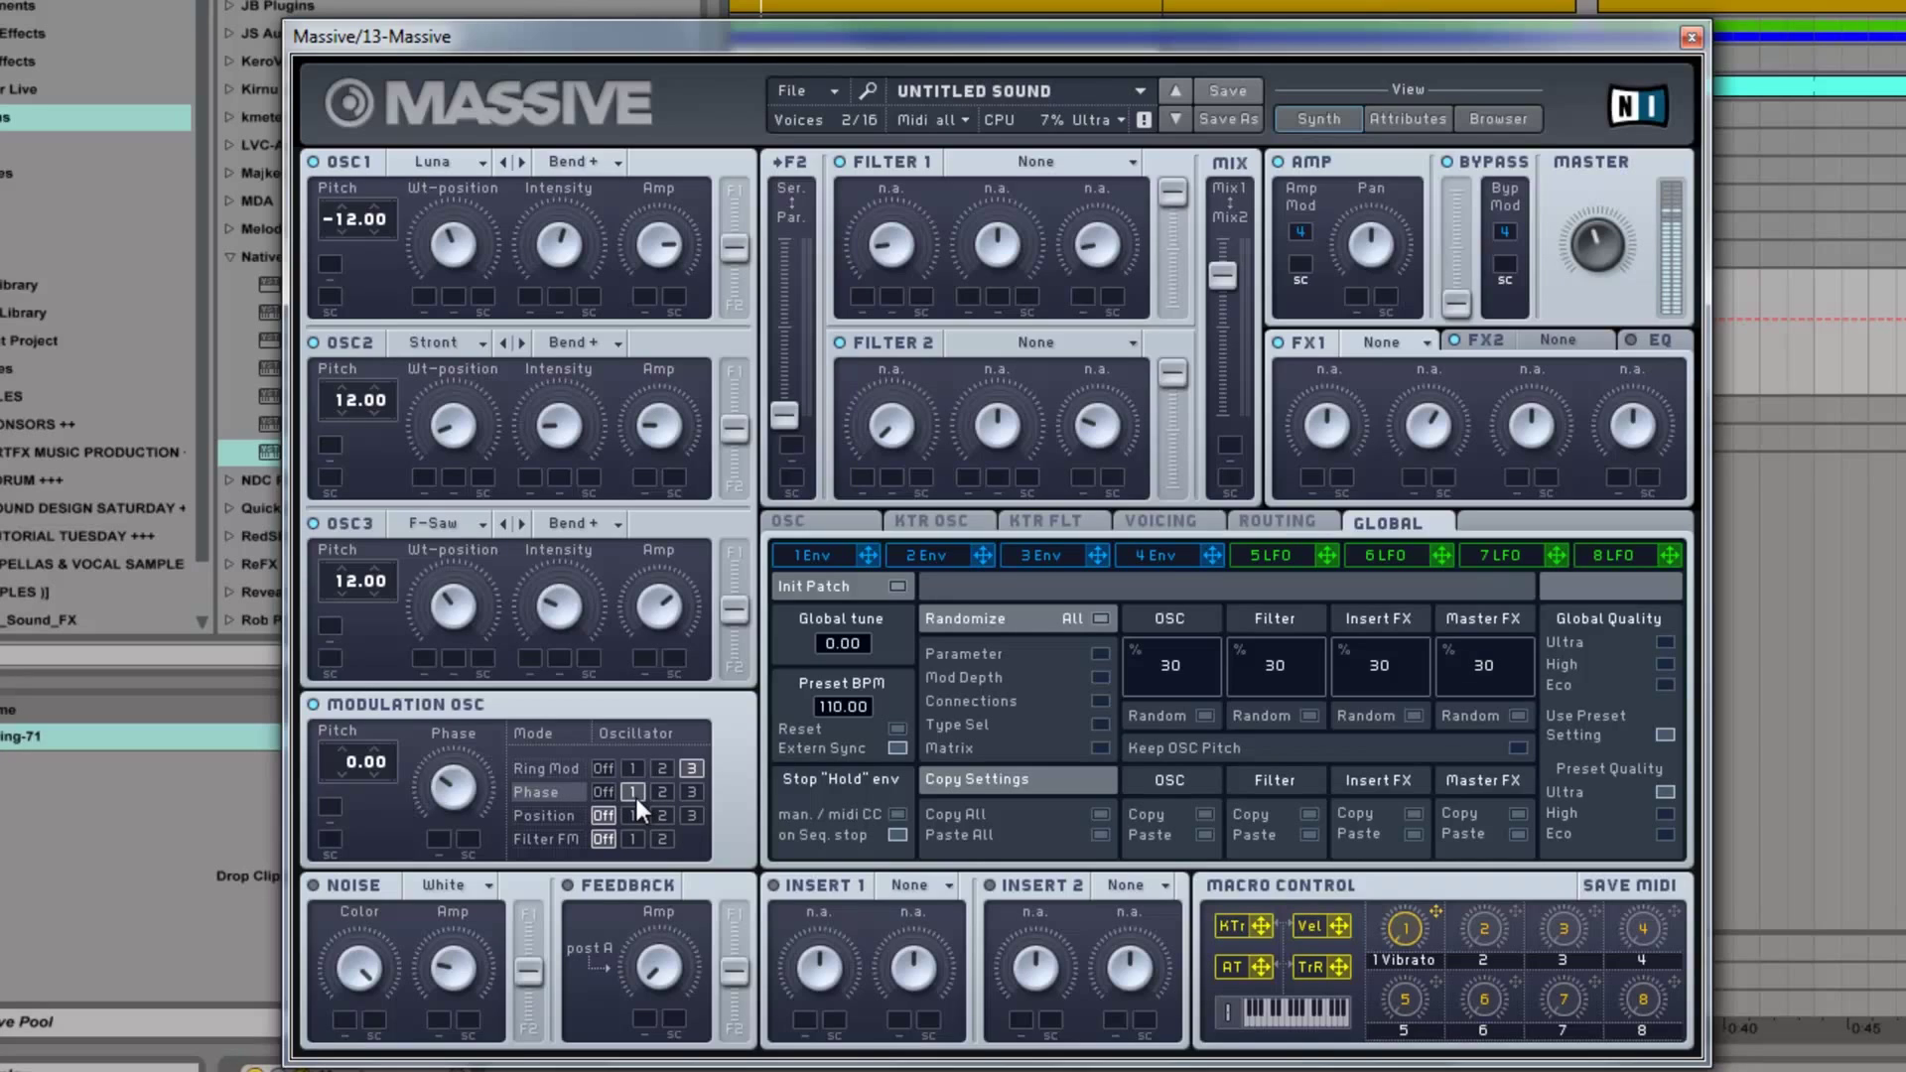
{"action": "left_click", "coordinate": [532, 808]}
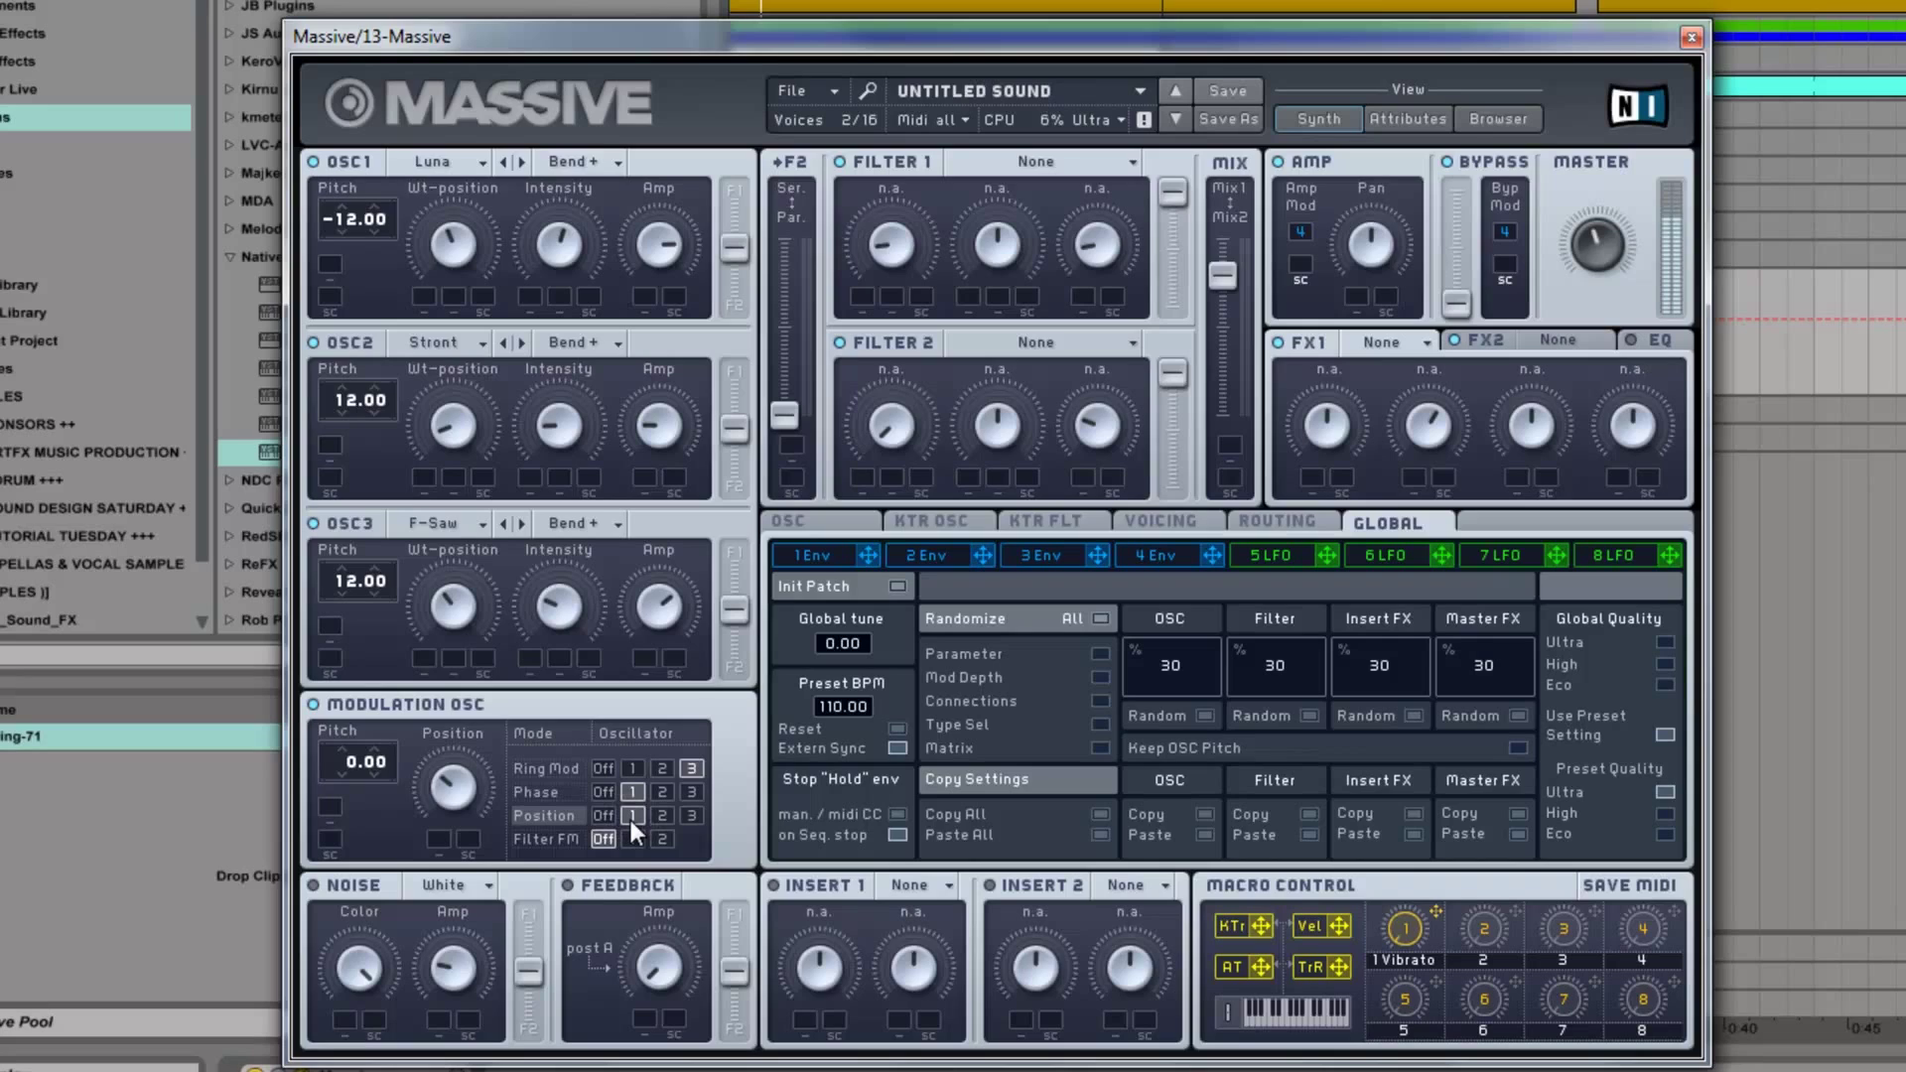
{"action": "left_click", "coordinate": [563, 832]}
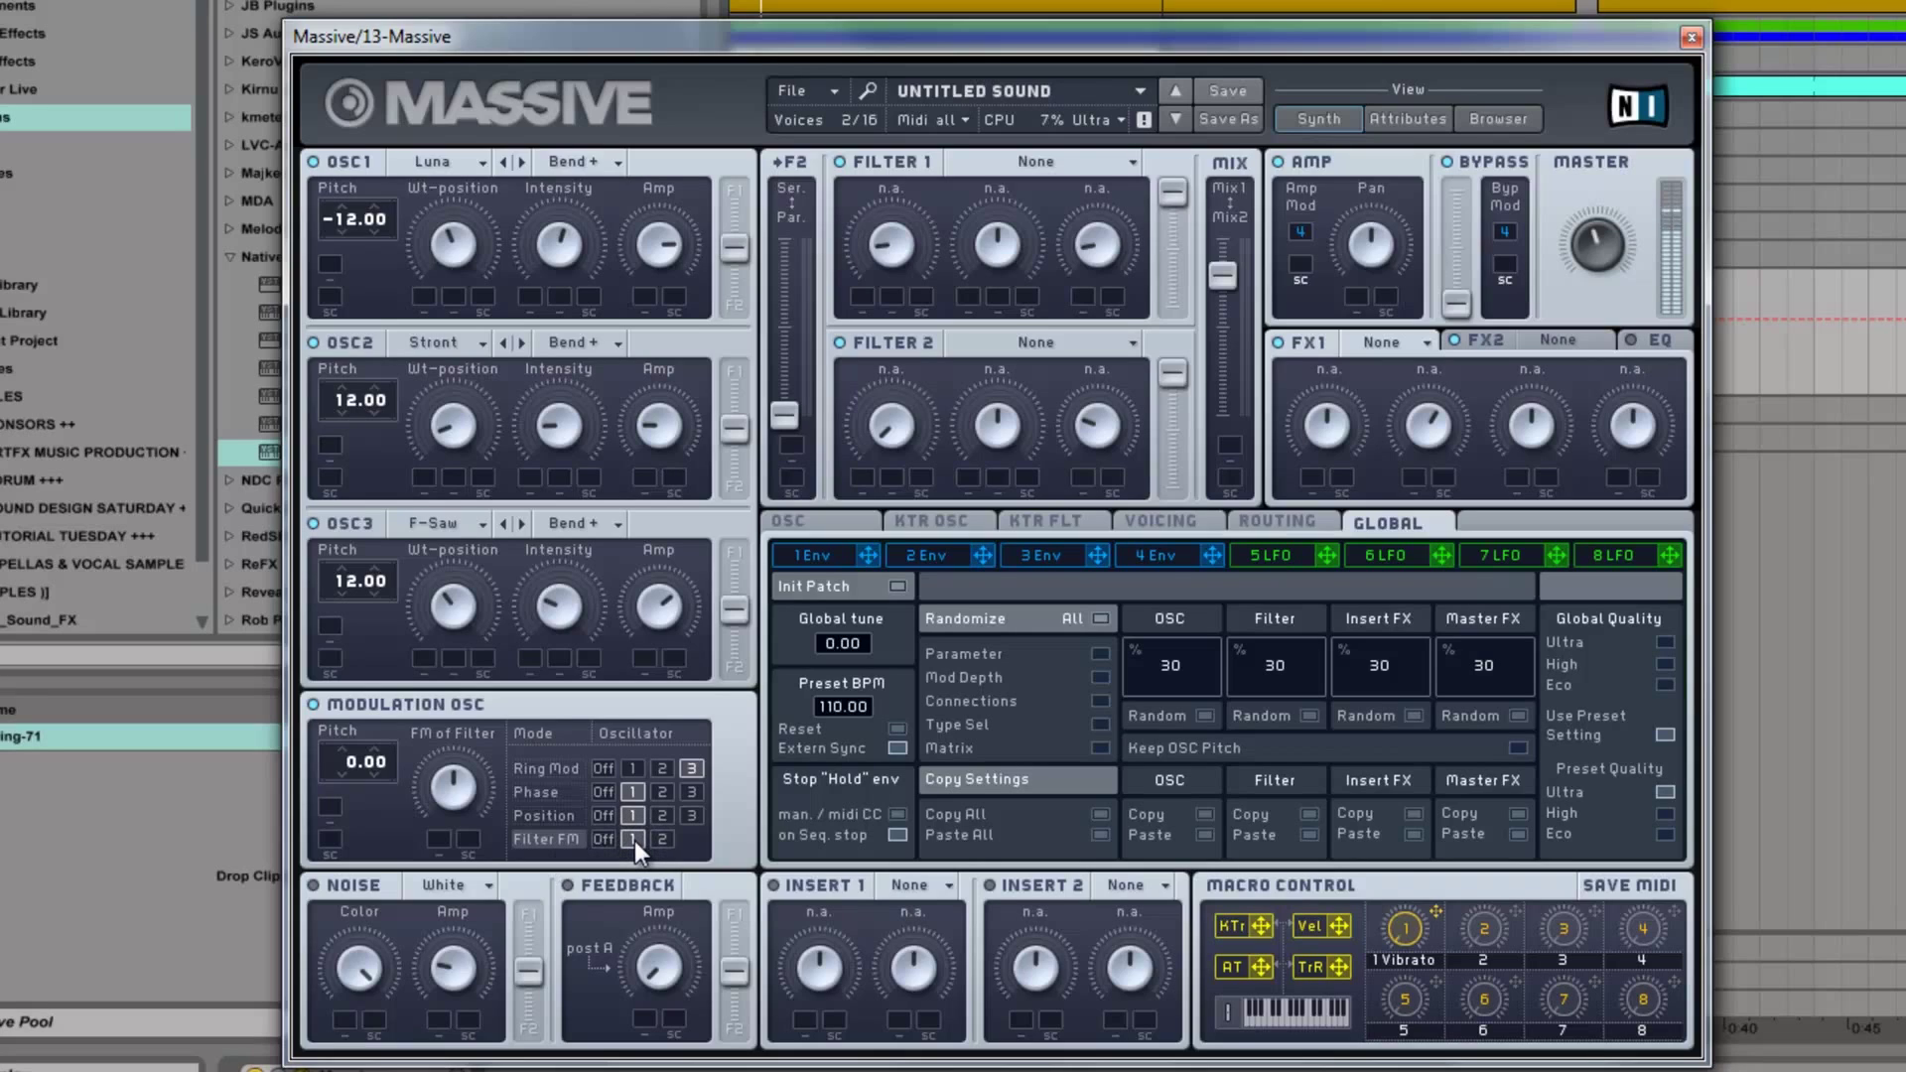
- Set Filter 1 to Double Notch and Filter 2 to Highpass 2, fine-tuning the filter mix fader towards Mix1
{"action": "left_click", "coordinate": [1027, 163]}
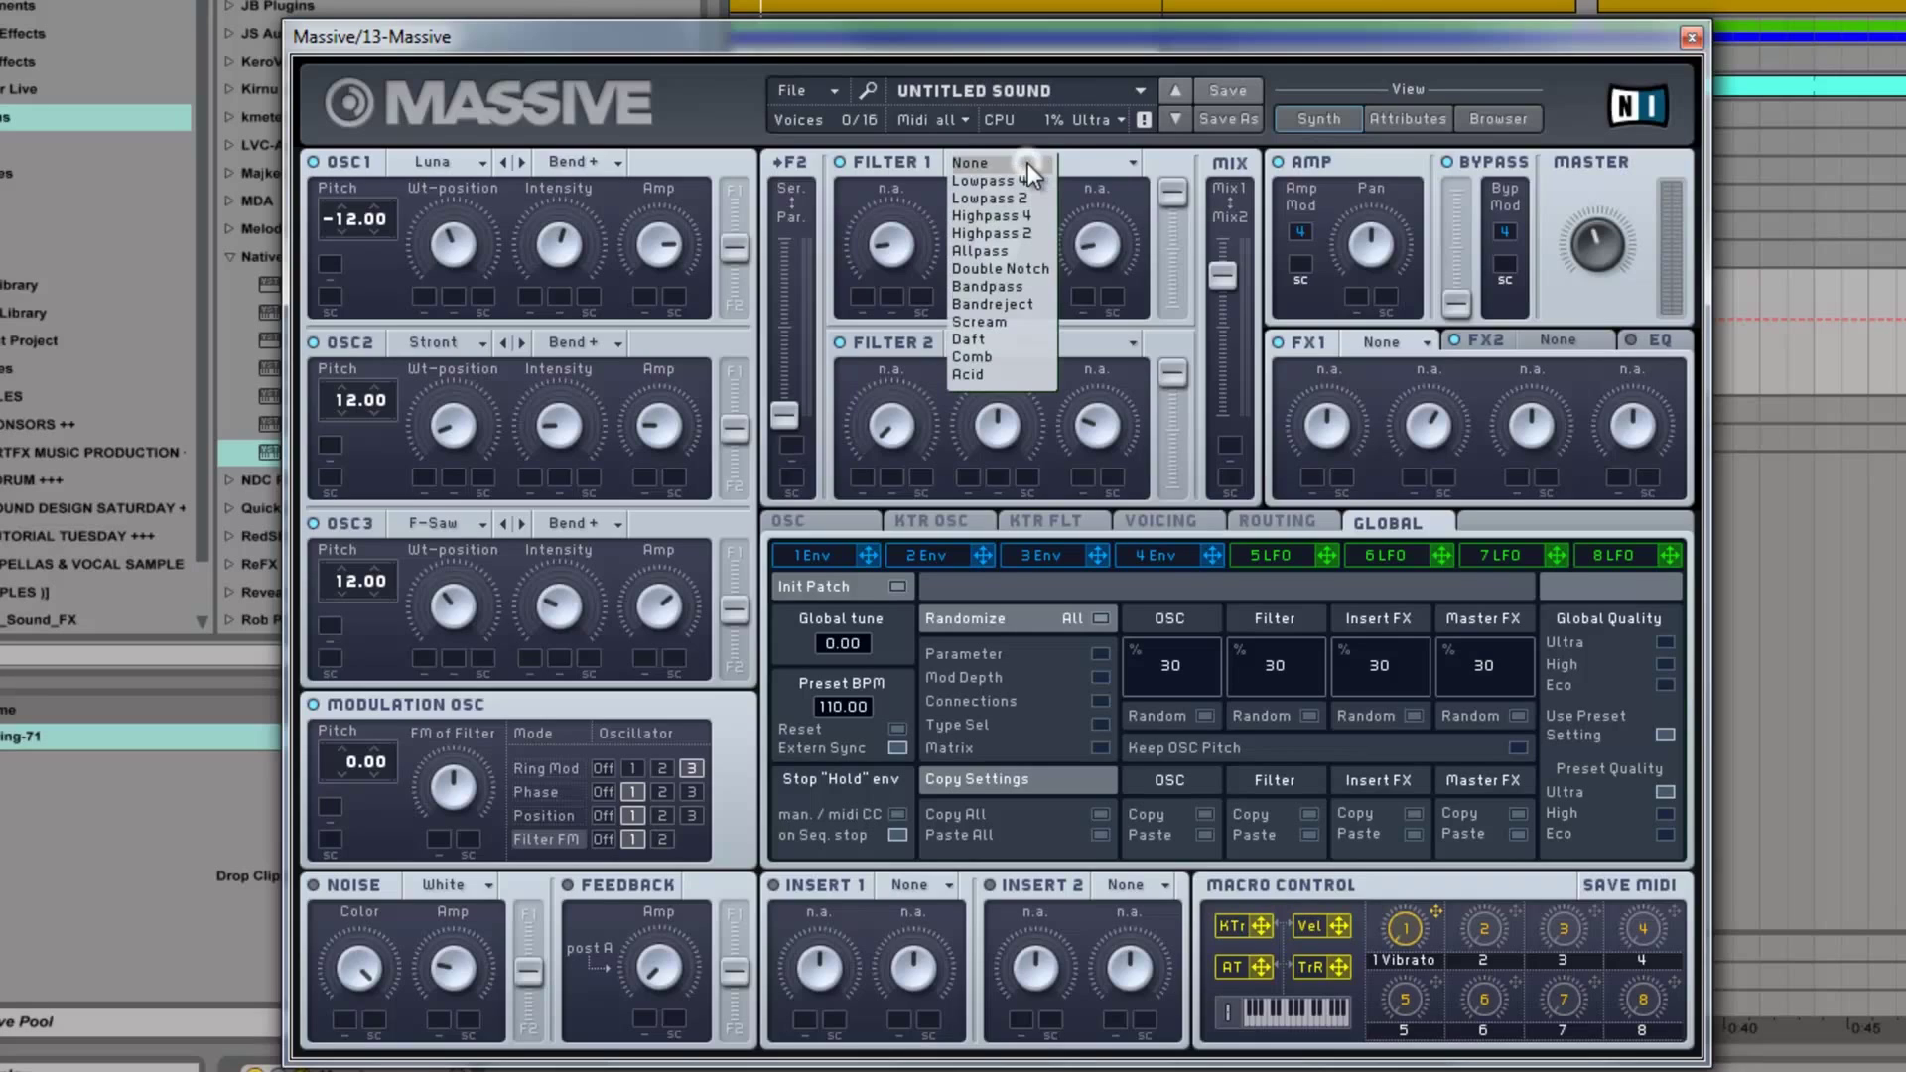
{"action": "left_click", "coordinate": [1038, 268]}
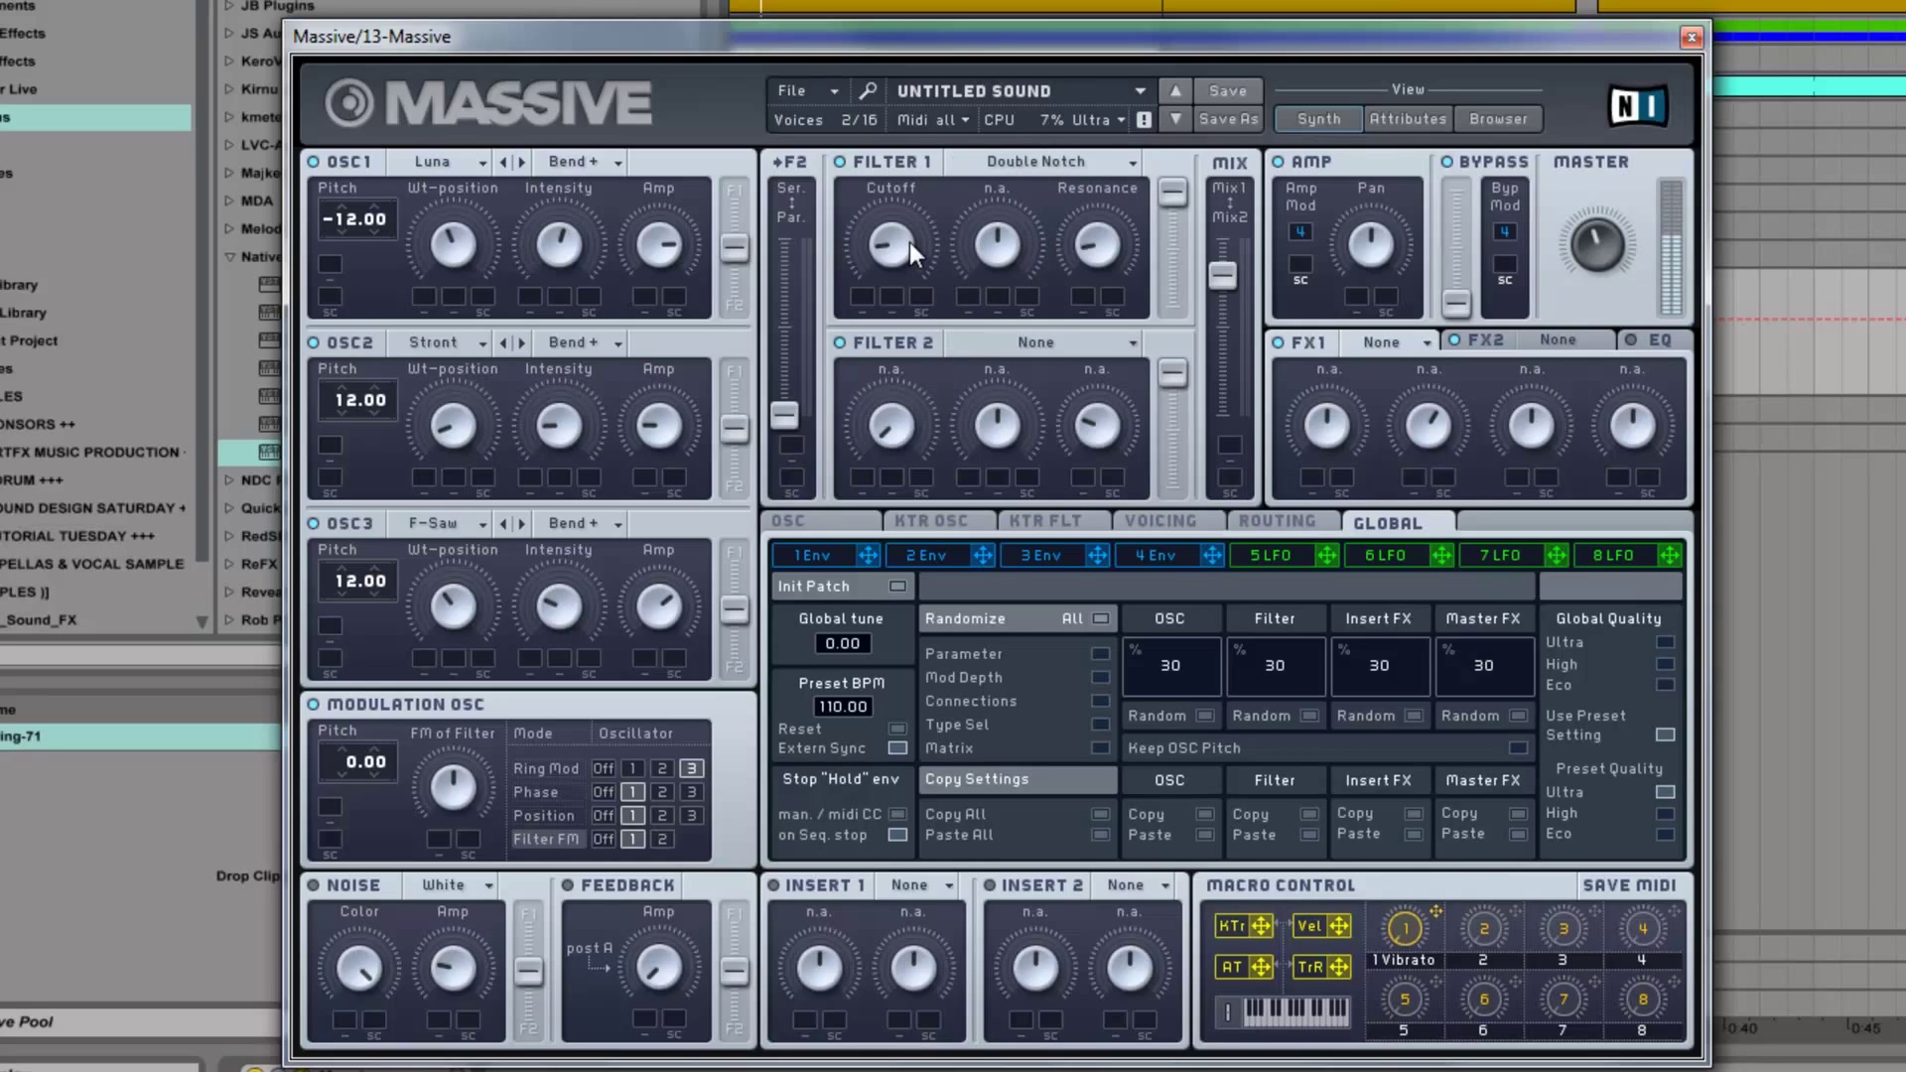
{"action": "left_click", "coordinate": [1001, 339]}
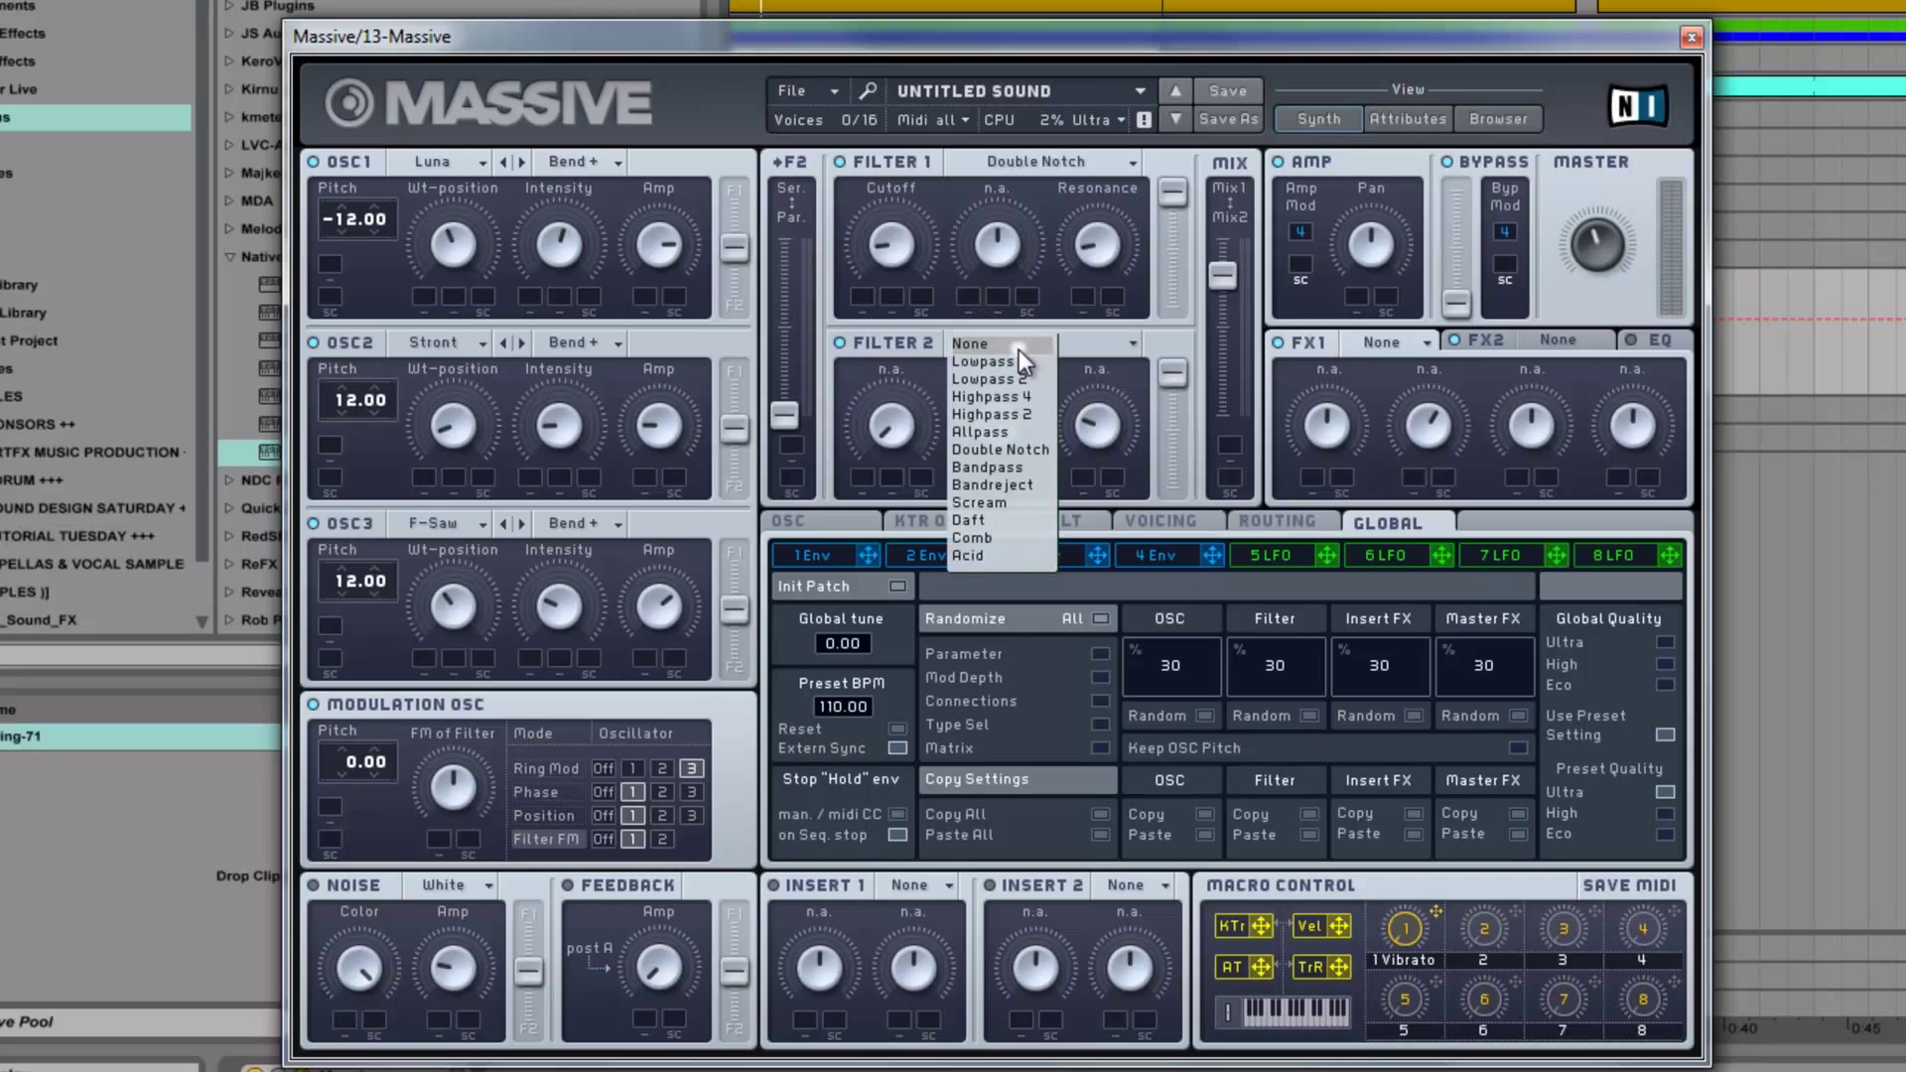
{"action": "left_click", "coordinate": [1005, 411]}
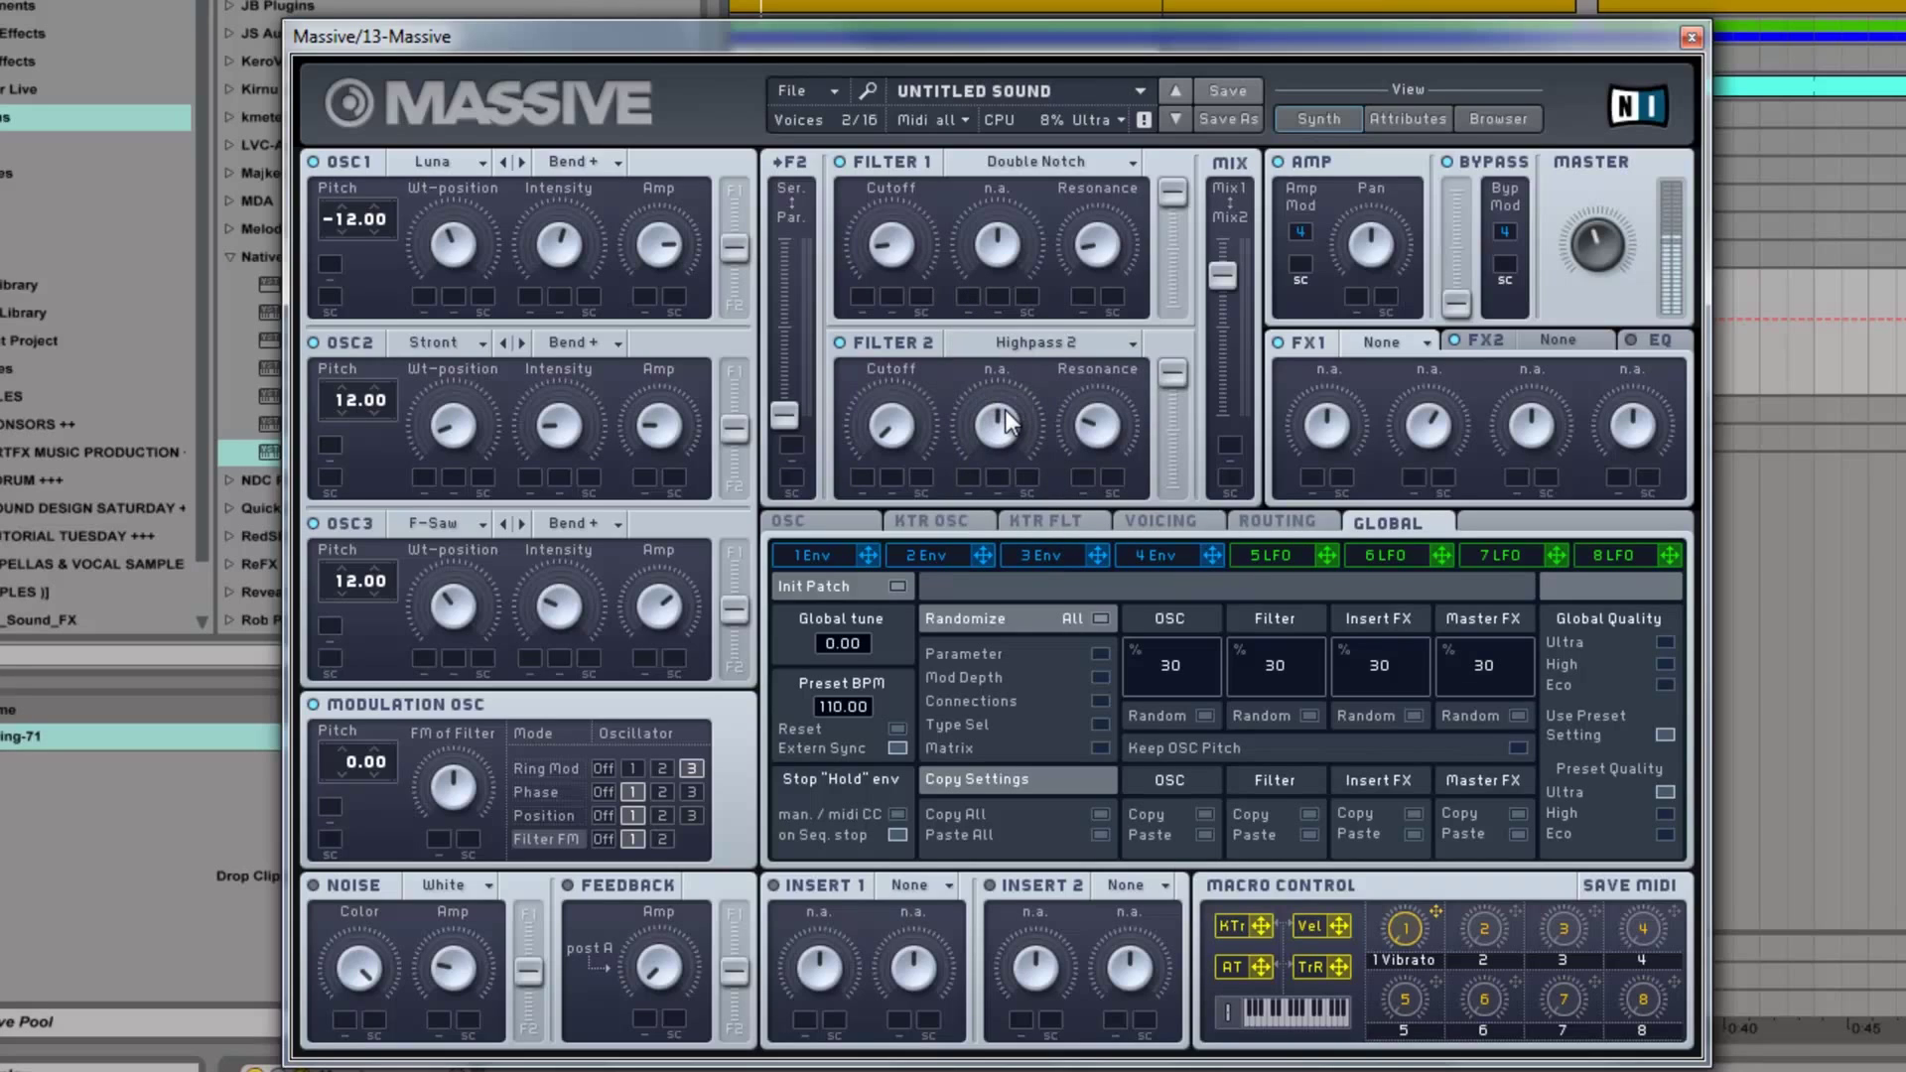
{"action": "left_click_drag", "start_coordinate": [1231, 283], "coordinate": [1232, 275]}
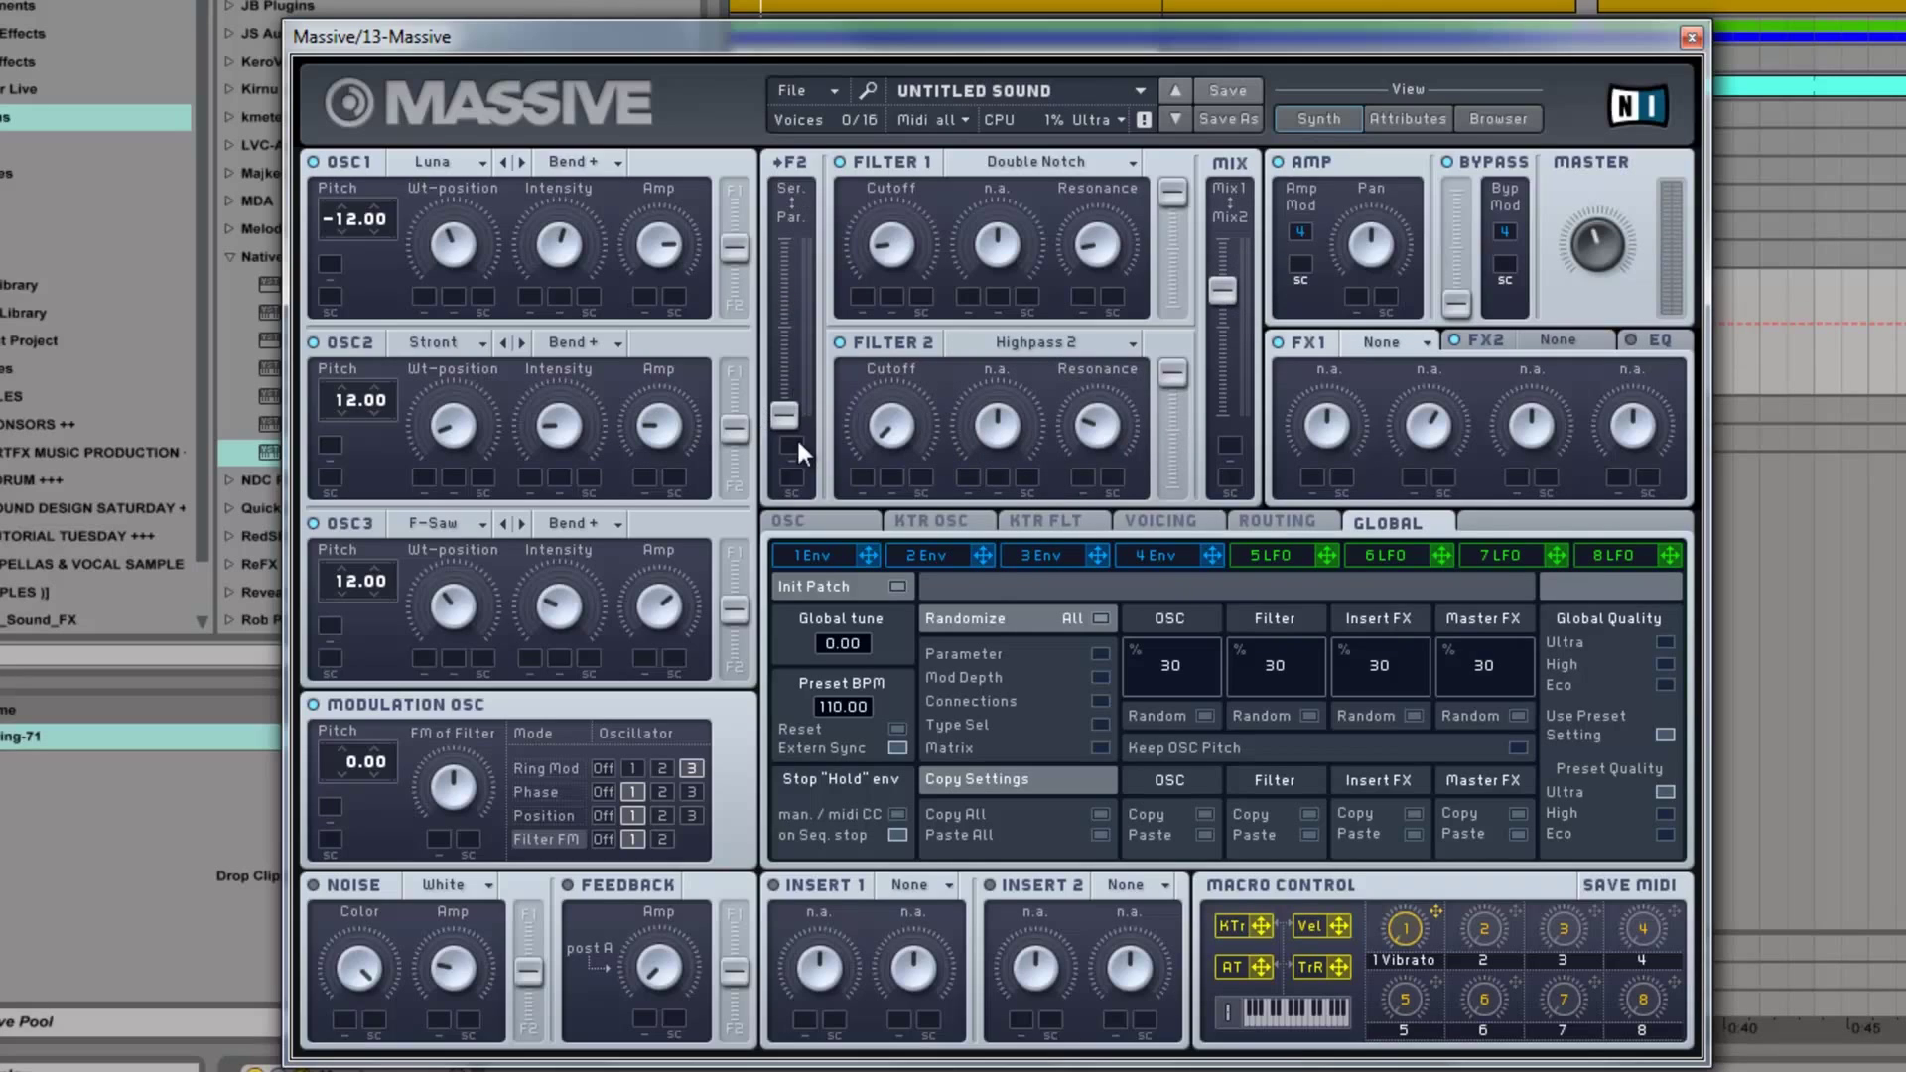
{"action": "mouse_move", "coordinate": [1224, 289]}
{"action": "left_mouse_down"}
{"action": "mouse_move", "coordinate": [1211, 481]}
{"action": "mouse_move", "coordinate": [1216, 213]}
{"action": "mouse_move", "coordinate": [1221, 295]}
{"action": "left_mouse_up"}
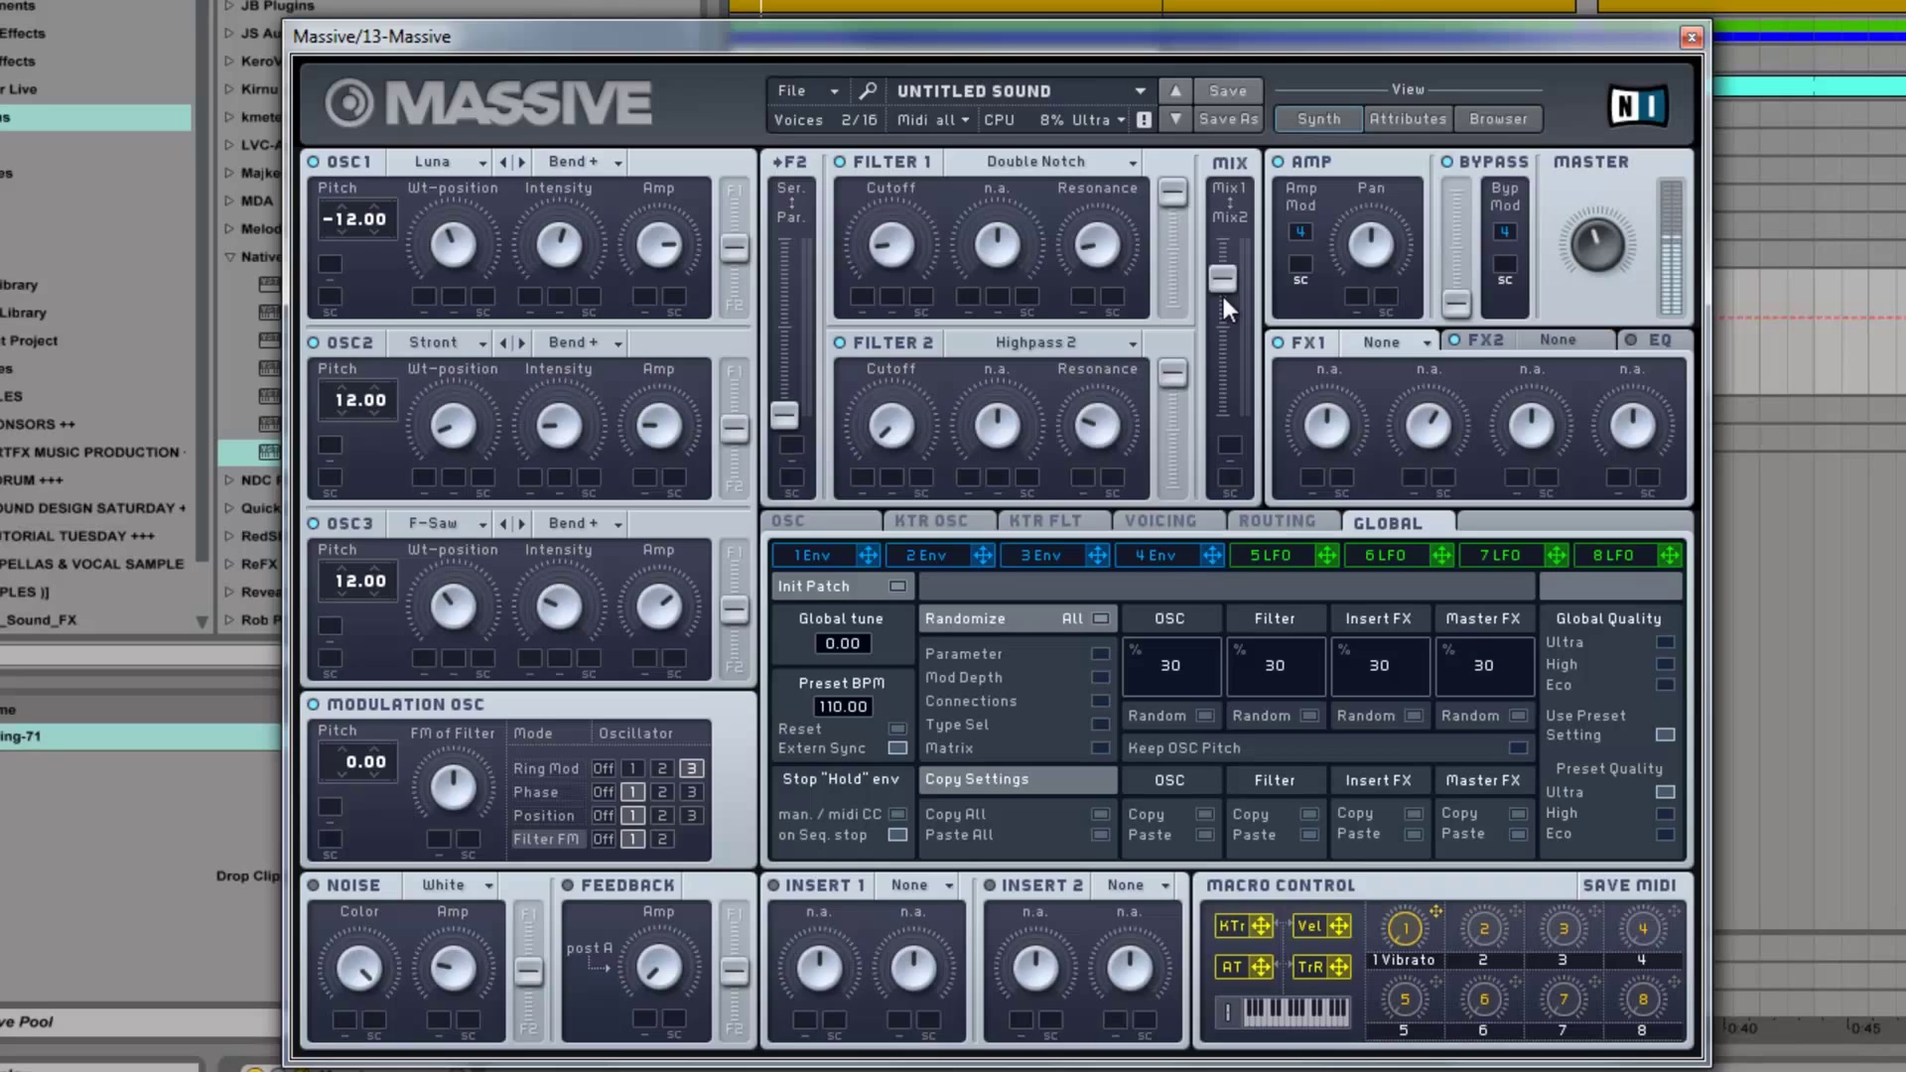
- Load Classic Tube in FX1 and Dimension Expander in FX2, with the expander's Size at minimum and Dry/Wet slightly below half
{"action": "left_click", "coordinate": [1408, 347]}
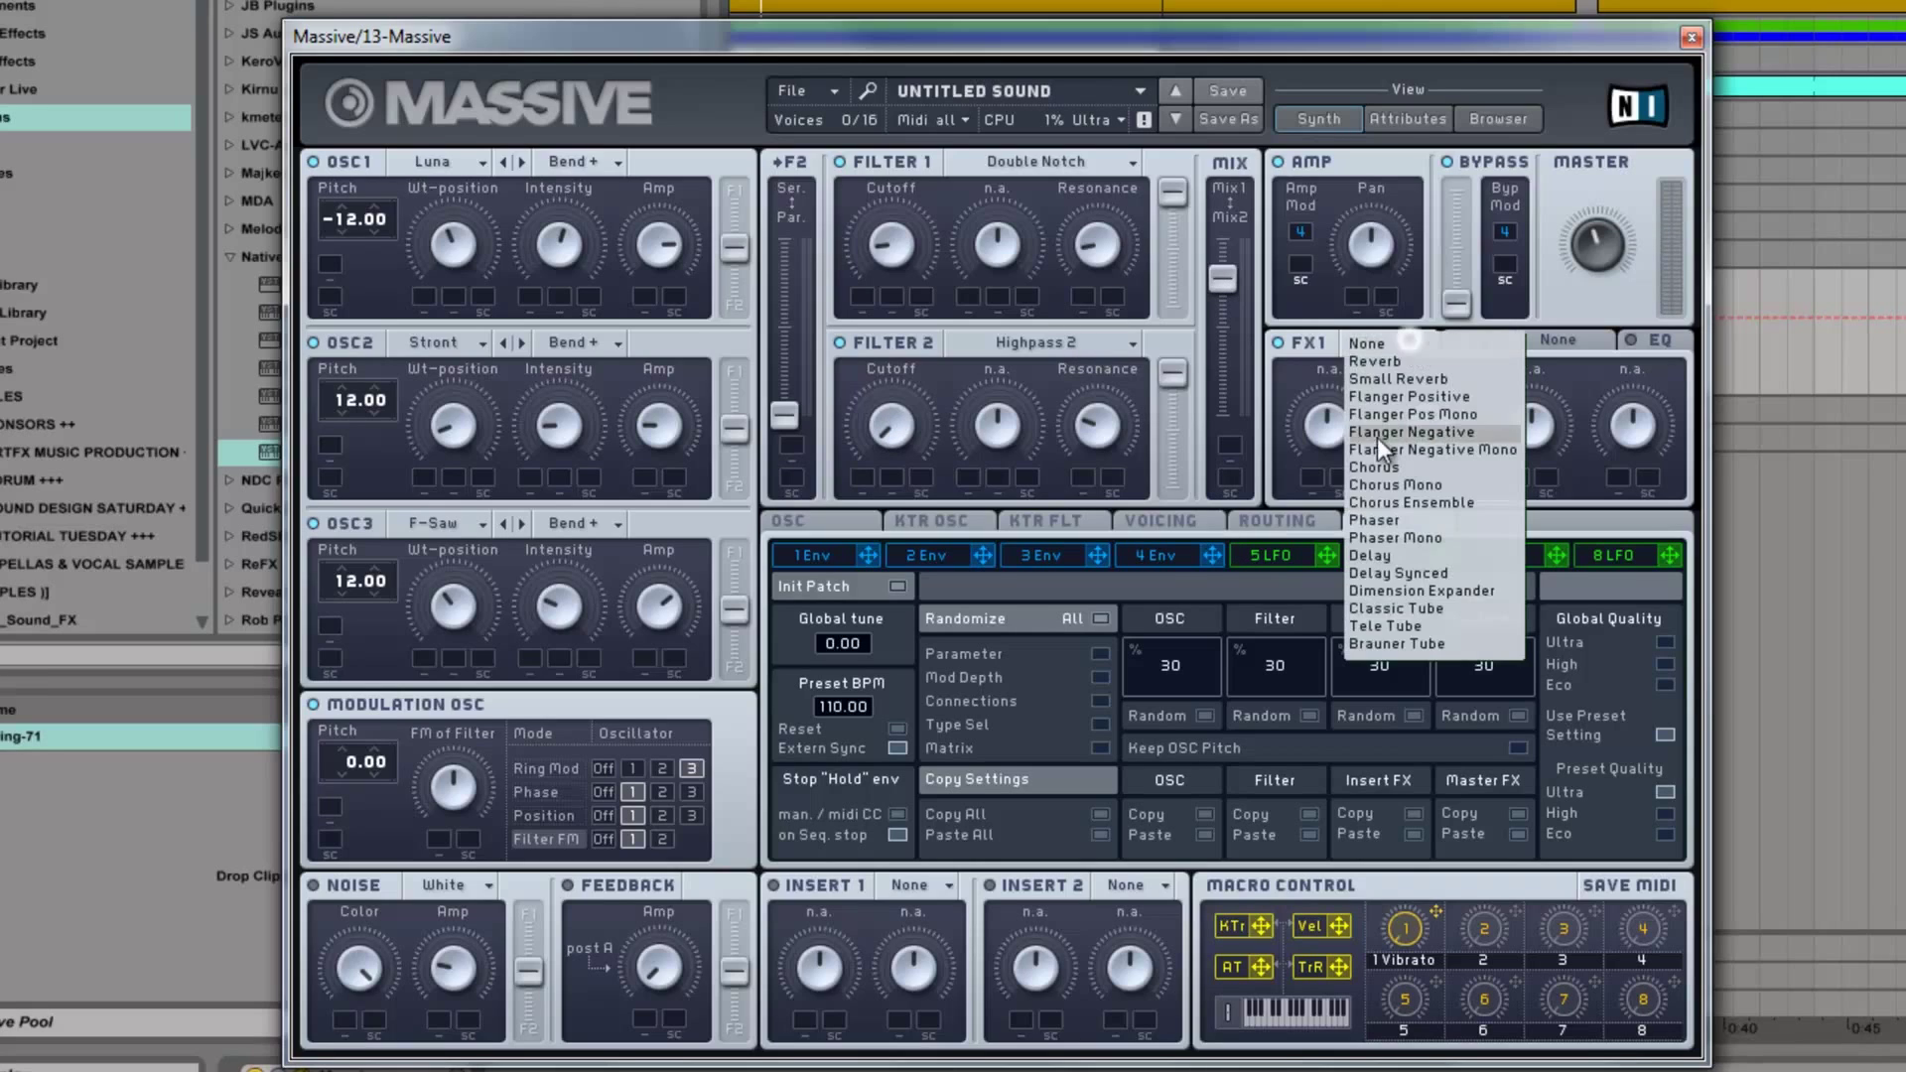
{"action": "left_click", "coordinate": [1390, 612]}
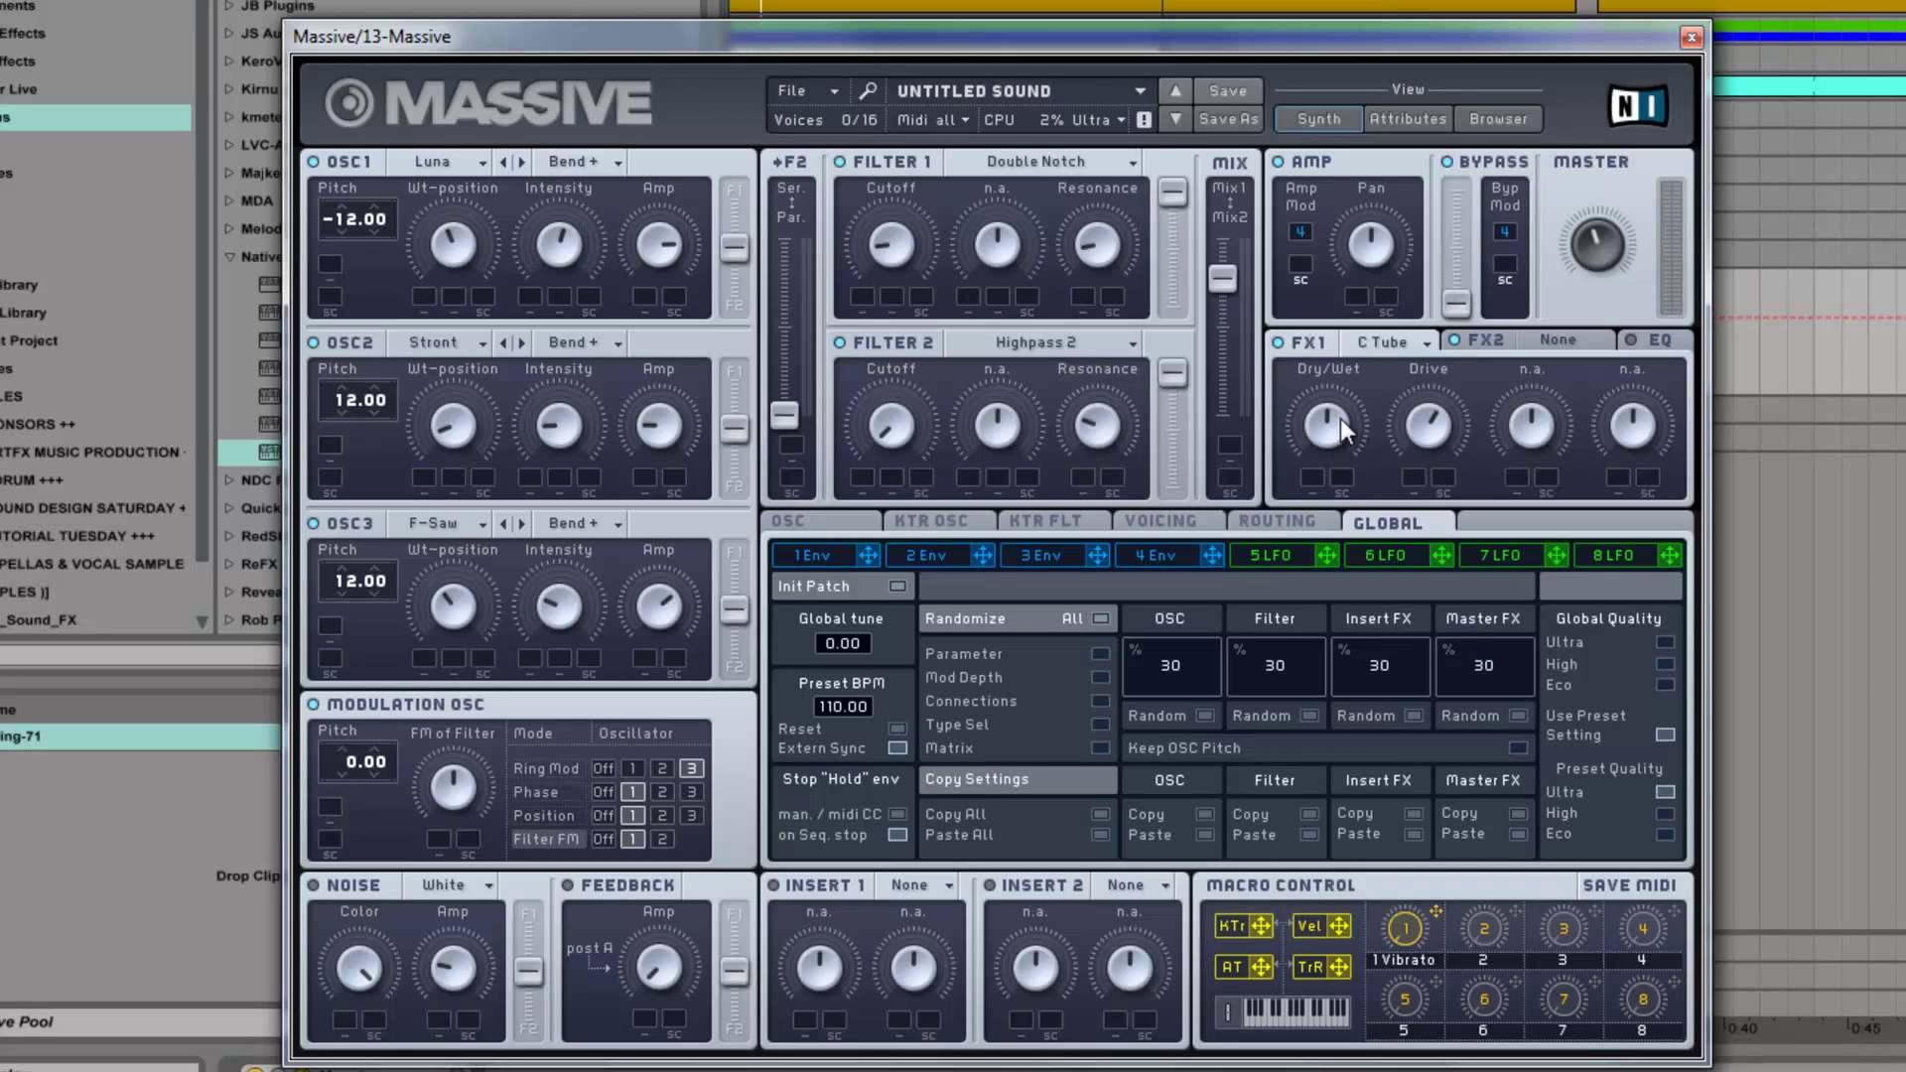
{"action": "left_click", "coordinate": [1559, 336]}
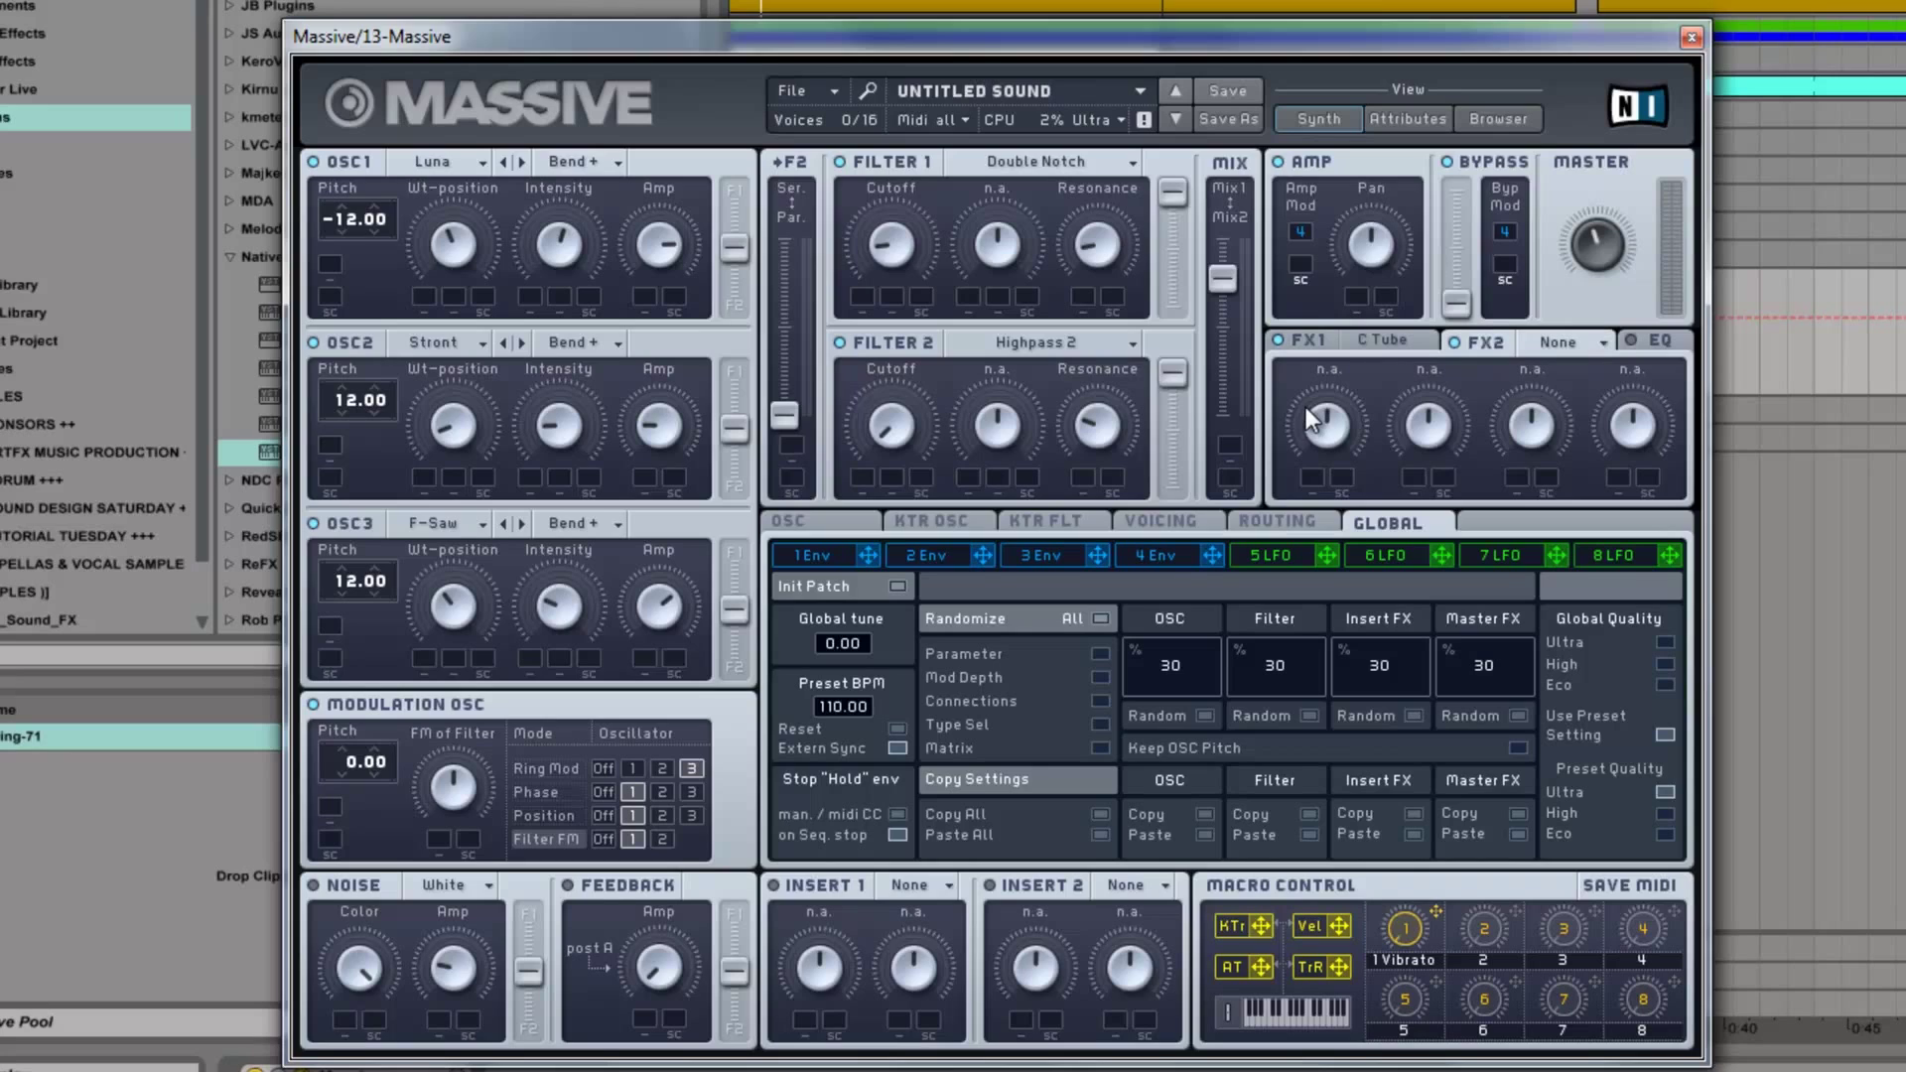
{"action": "left_click", "coordinate": [1555, 342]}
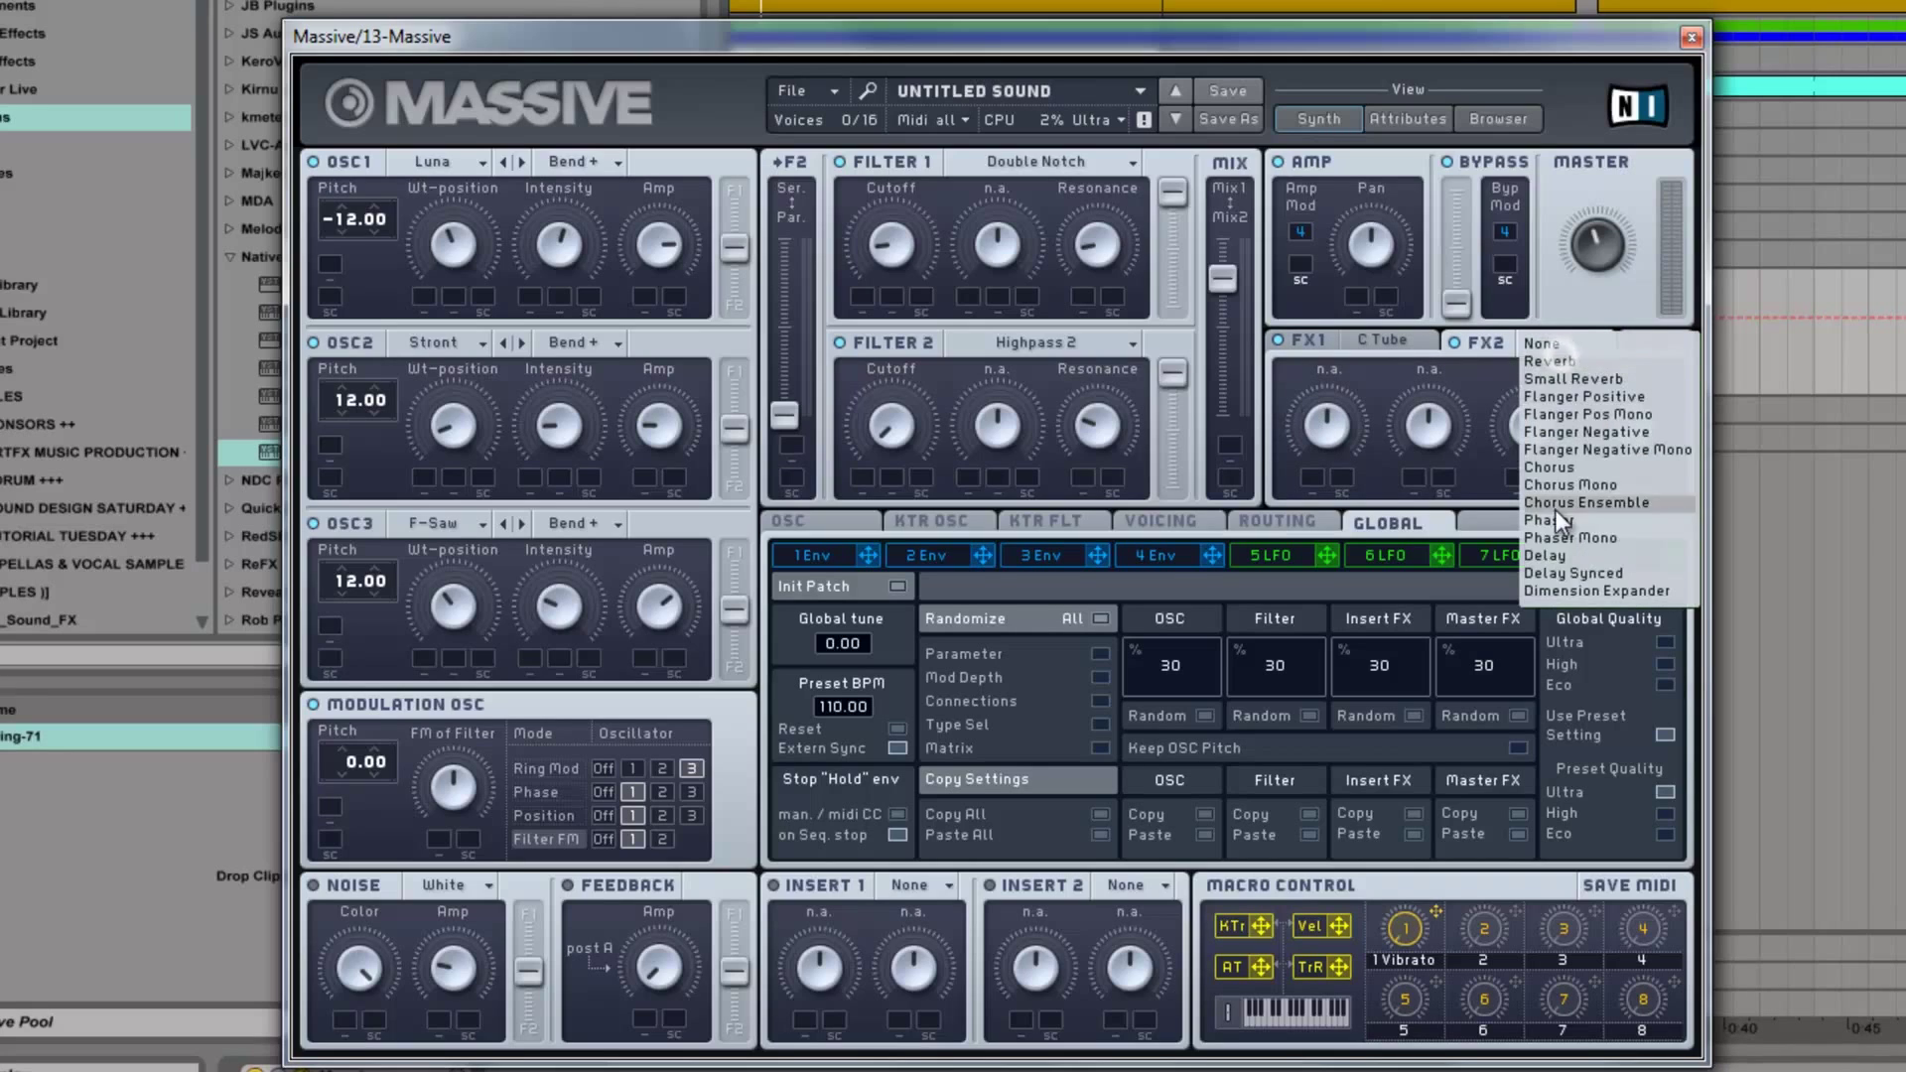
{"action": "left_click", "coordinate": [1564, 592]}
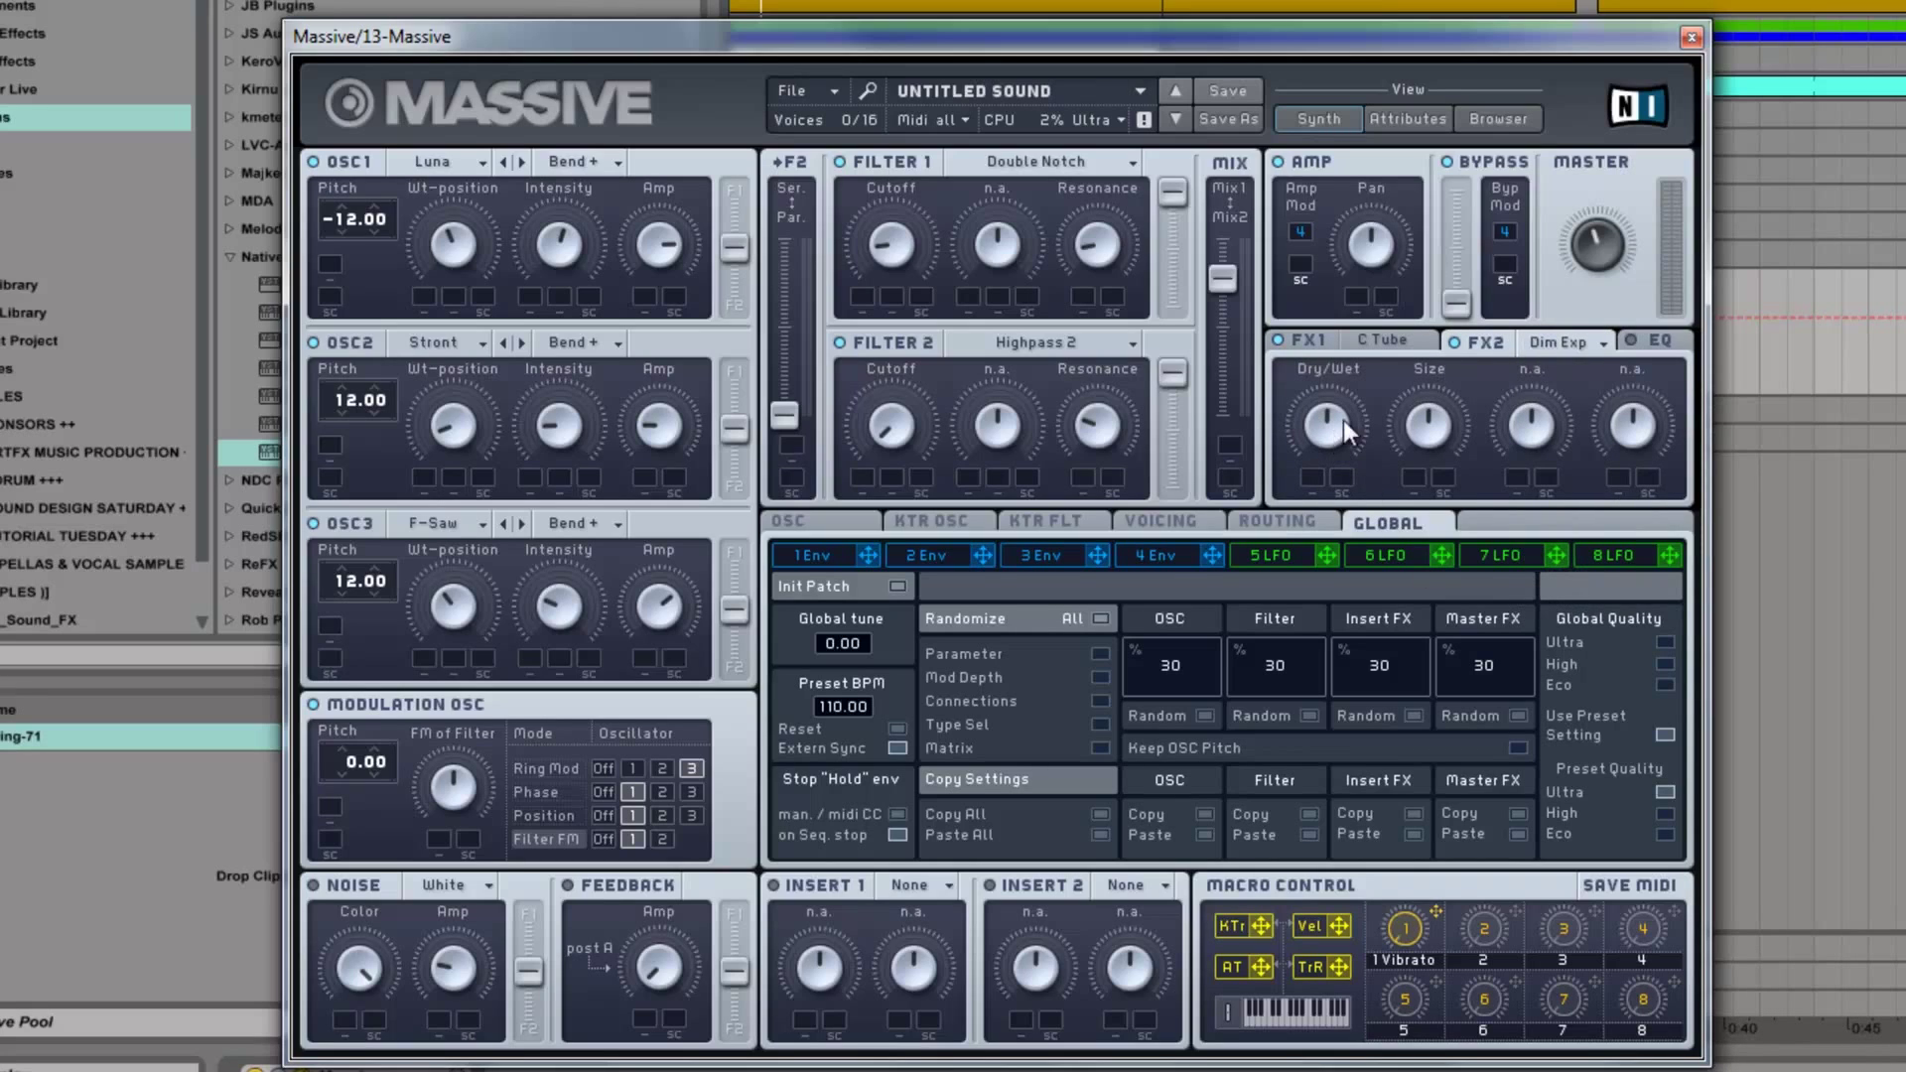
{"action": "left_click_drag", "start_coordinate": [1447, 426], "coordinate": [1444, 751]}
{"action": "left_click_drag", "start_coordinate": [1325, 438], "coordinate": [1320, 461]}
- Save the sound as REESE2 in the NI Massive Bass patches folder
{"action": "left_click", "coordinate": [826, 93]}
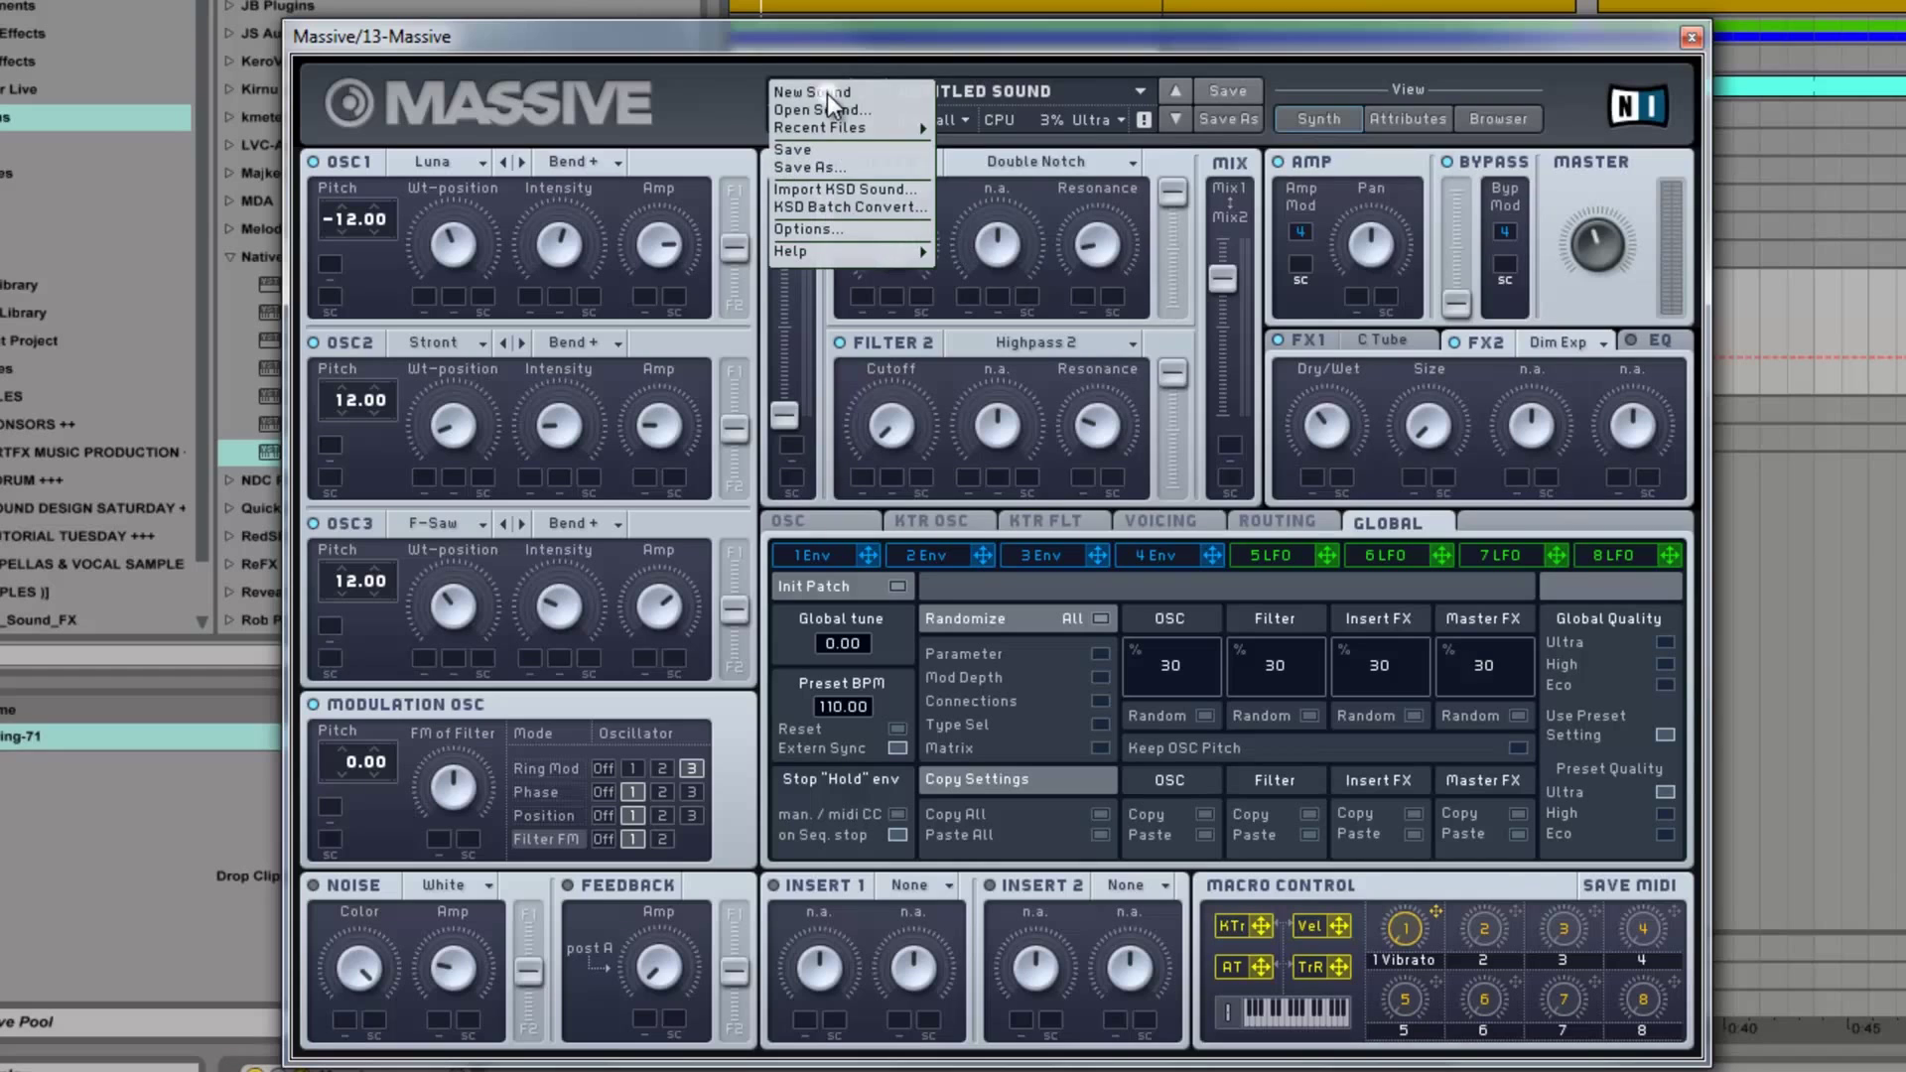
{"action": "left_click", "coordinate": [840, 164]}
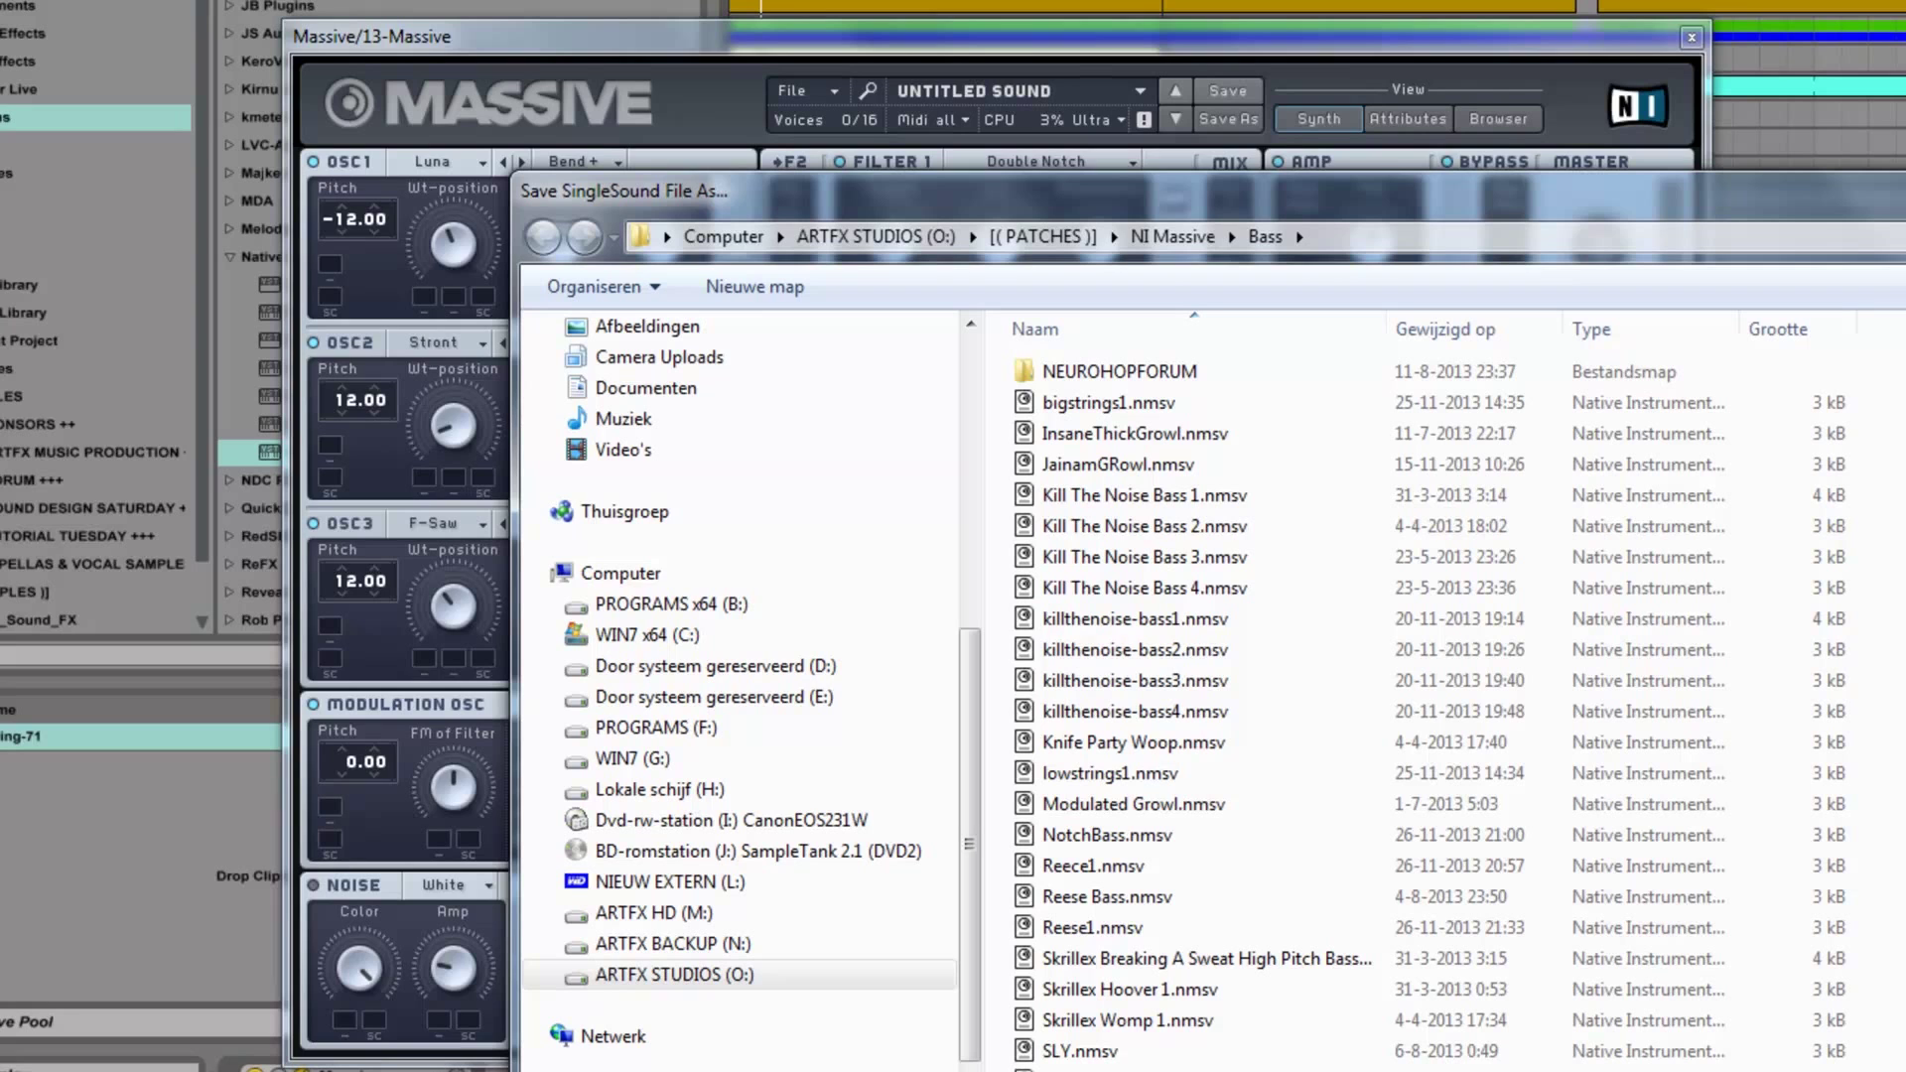
{"action": "key", "text": "Return"}
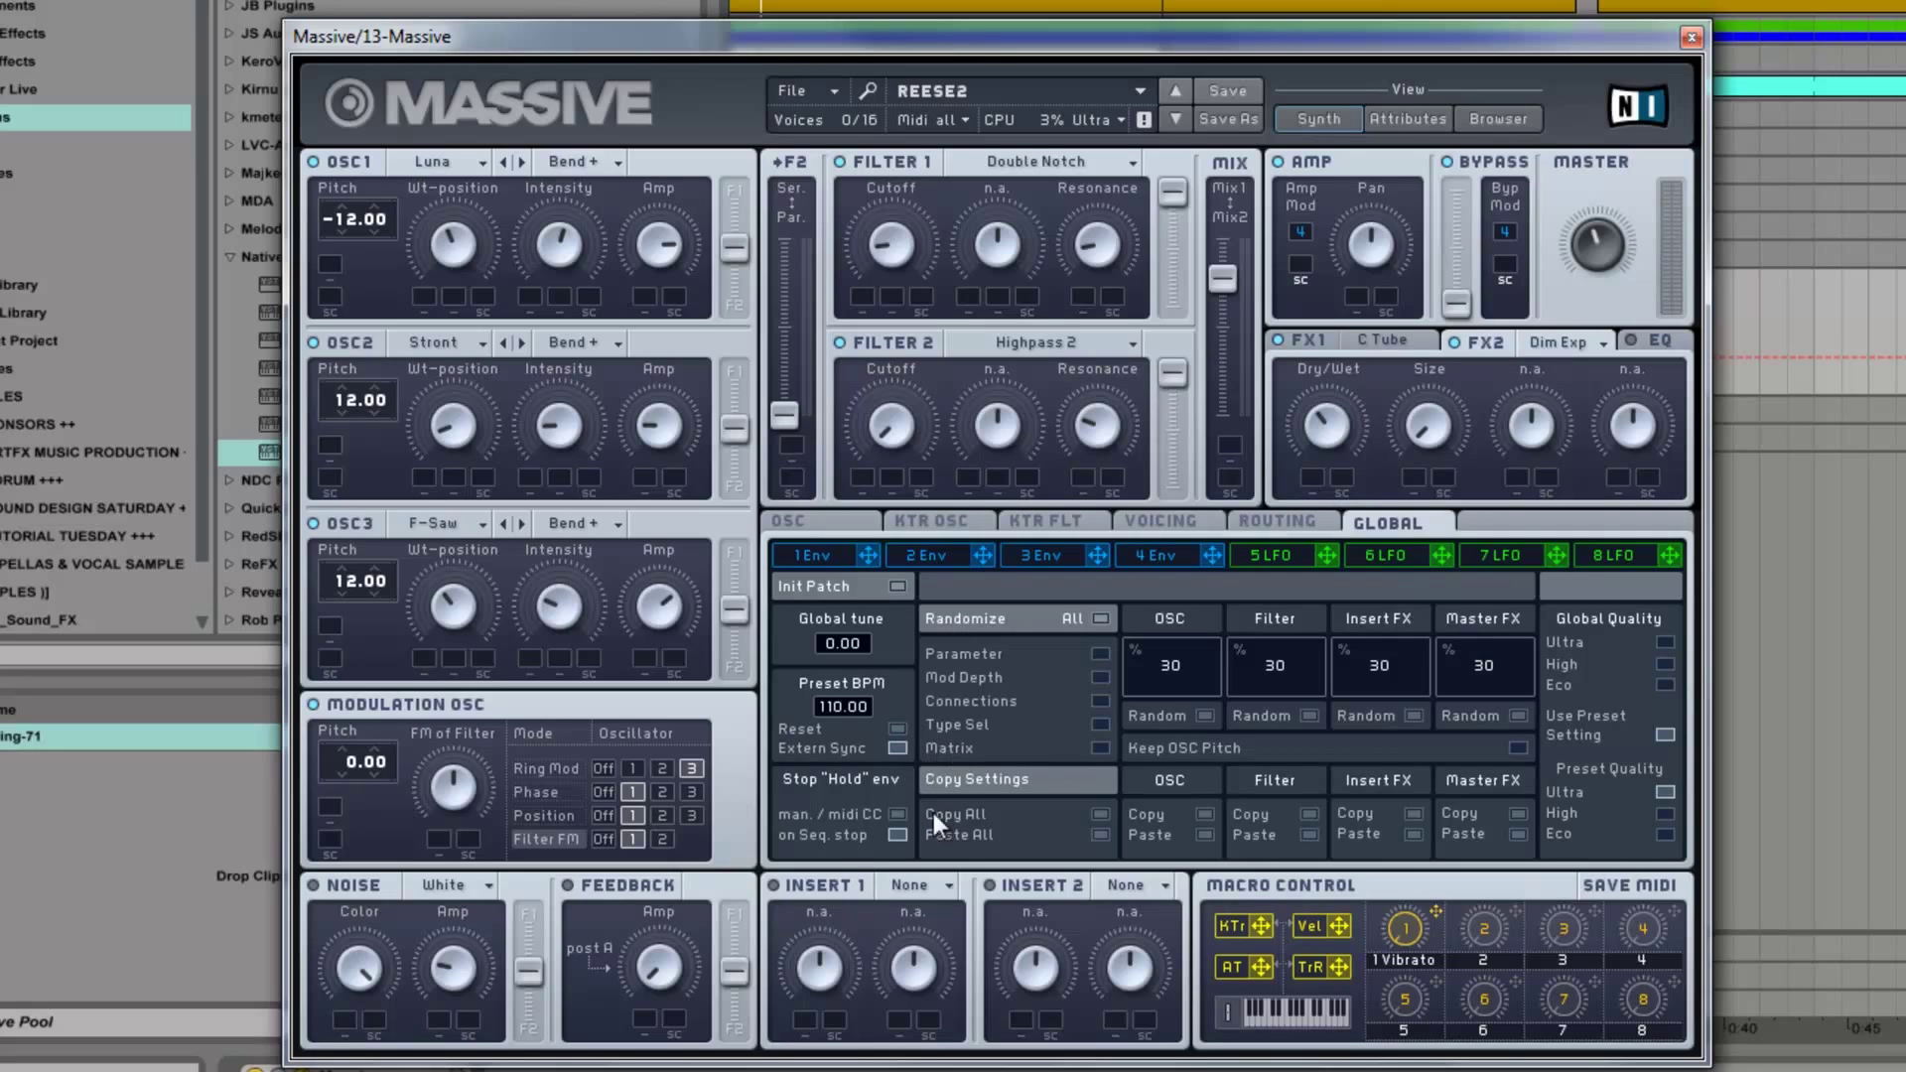
- Load Sine Shaper in Insert 1 and enable Feedback with its Amp at about a third
{"action": "left_click", "coordinate": [912, 884]}
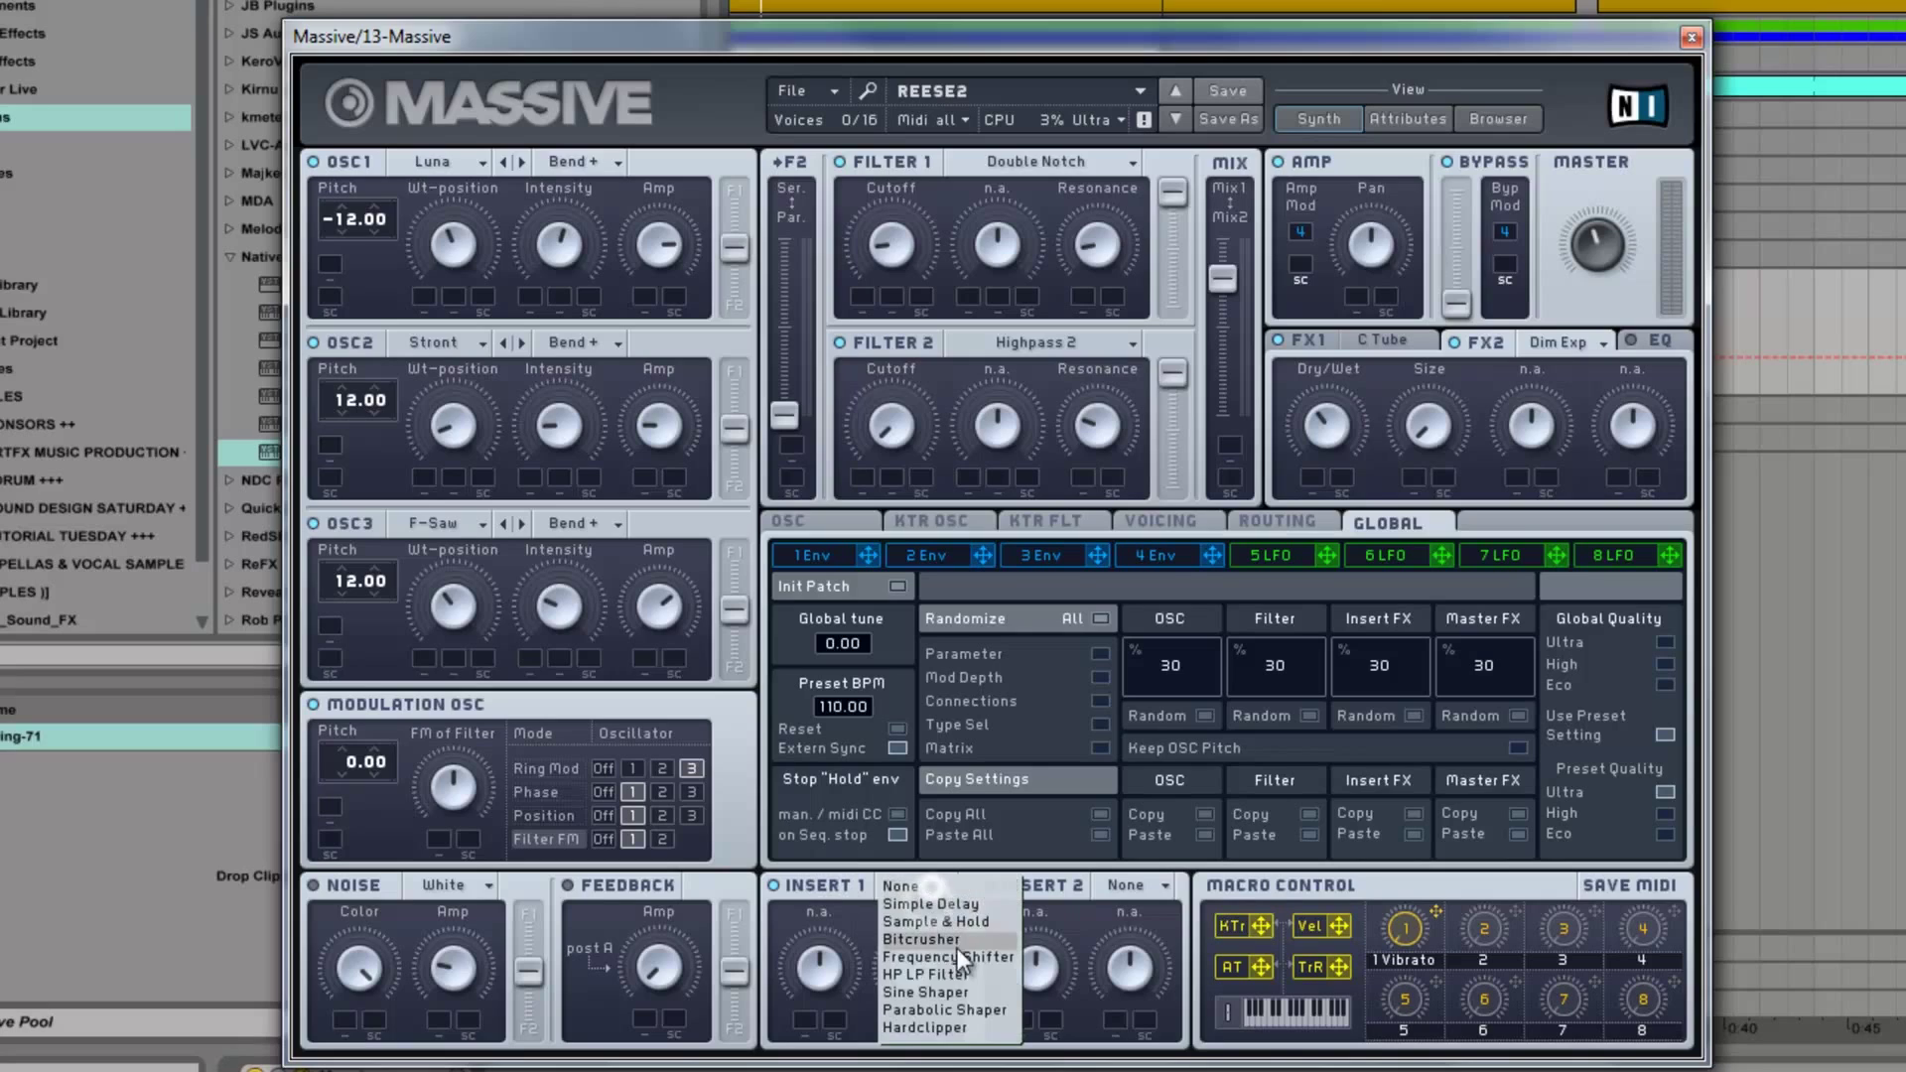
{"action": "left_click", "coordinate": [951, 992]}
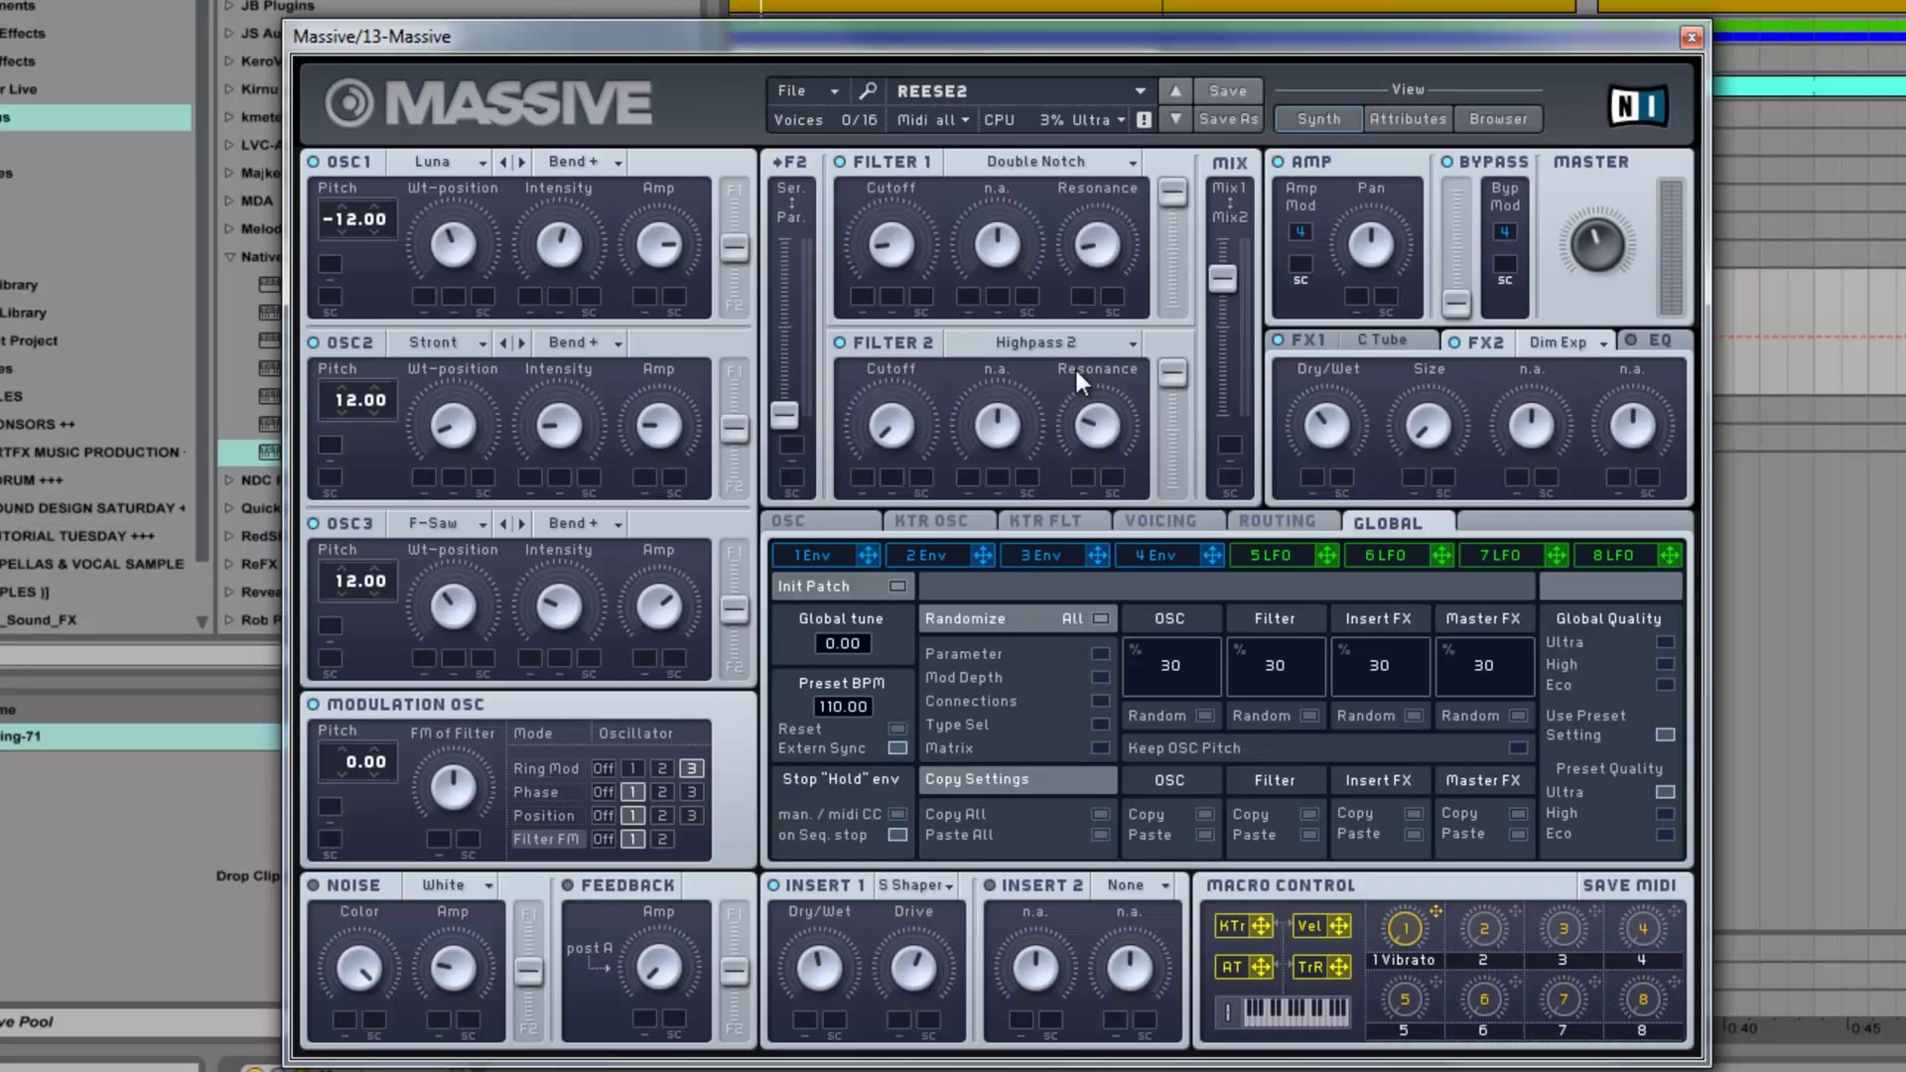
{"action": "left_click", "coordinate": [614, 887]}
{"action": "mouse_move", "coordinate": [667, 967]}
{"action": "left_mouse_down"}
{"action": "mouse_move", "coordinate": [664, 860]}
{"action": "mouse_move", "coordinate": [640, 969]}
{"action": "left_mouse_up"}
{"action": "left_click_drag", "start_coordinate": [655, 980], "coordinate": [655, 965]}
{"action": "left_click_drag", "start_coordinate": [655, 966], "coordinate": [666, 927]}
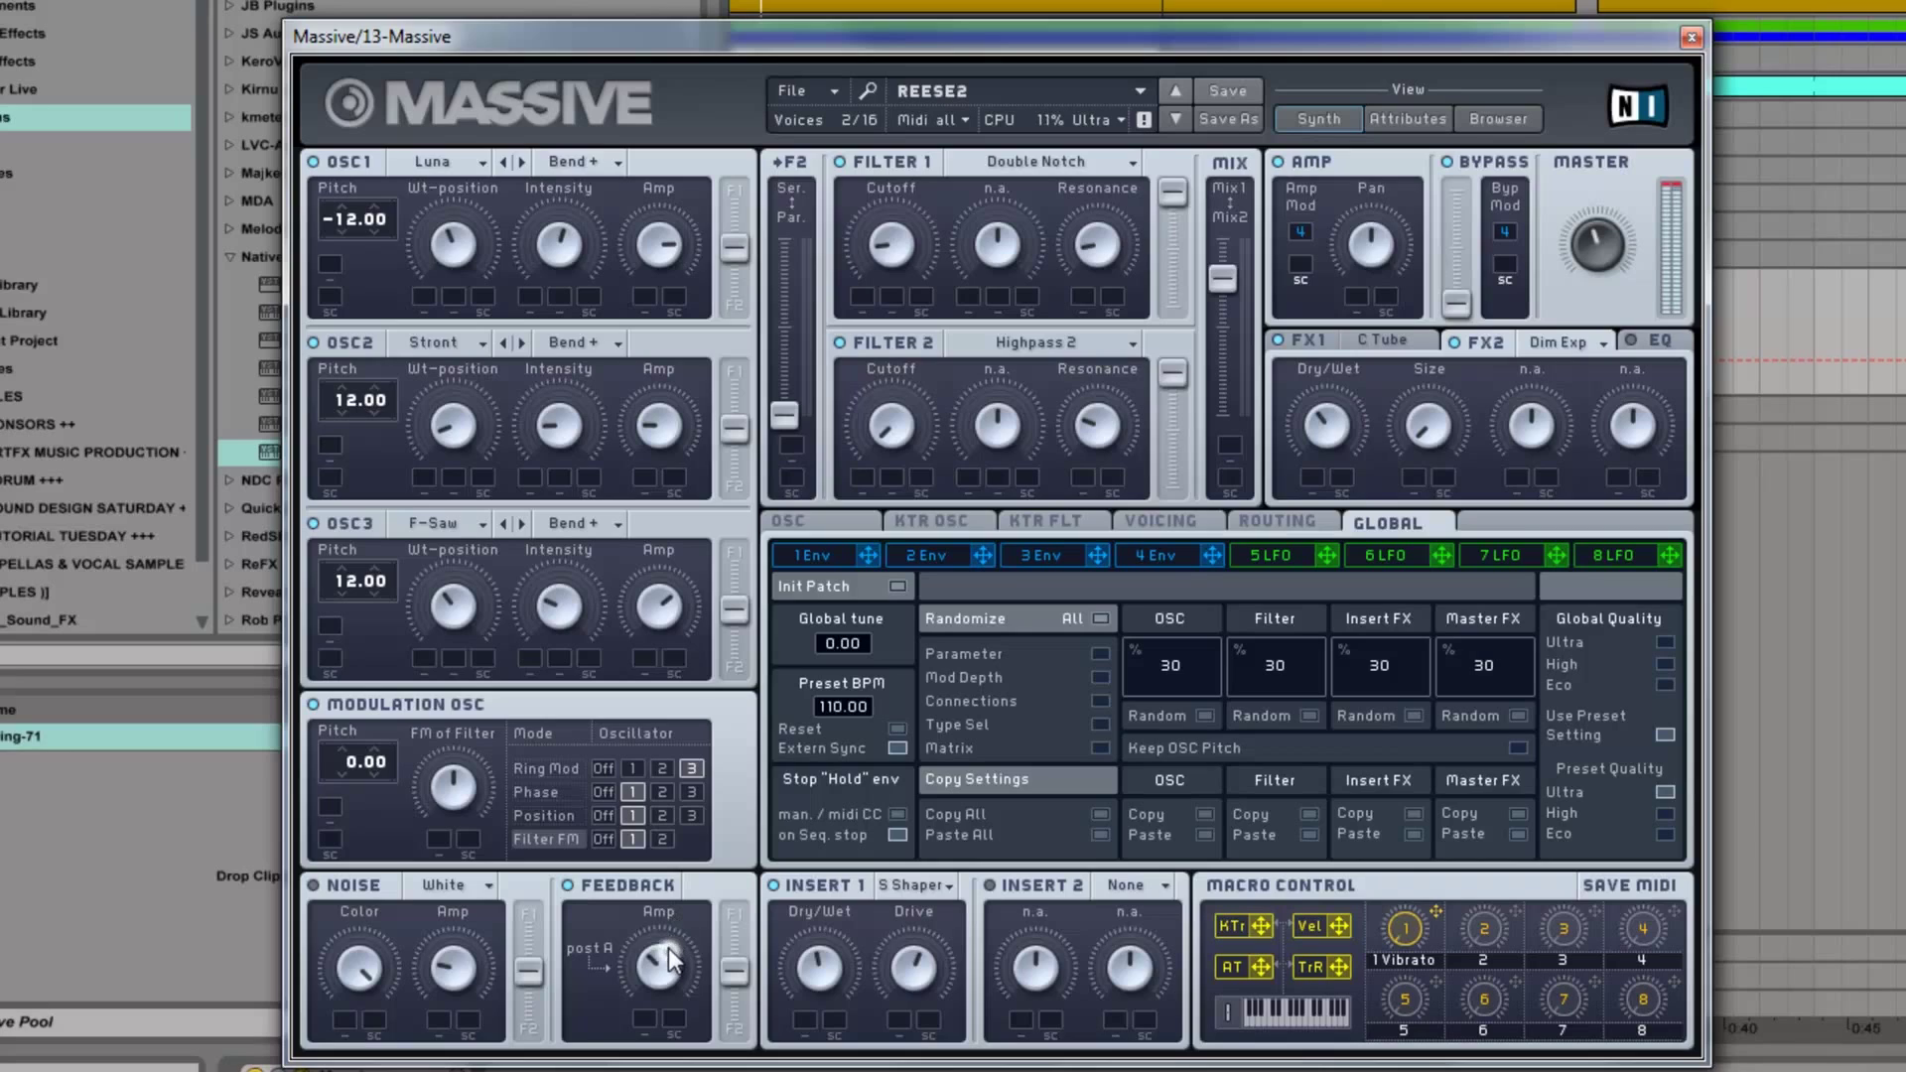
{"action": "left_click_drag", "start_coordinate": [669, 946], "coordinate": [665, 965]}
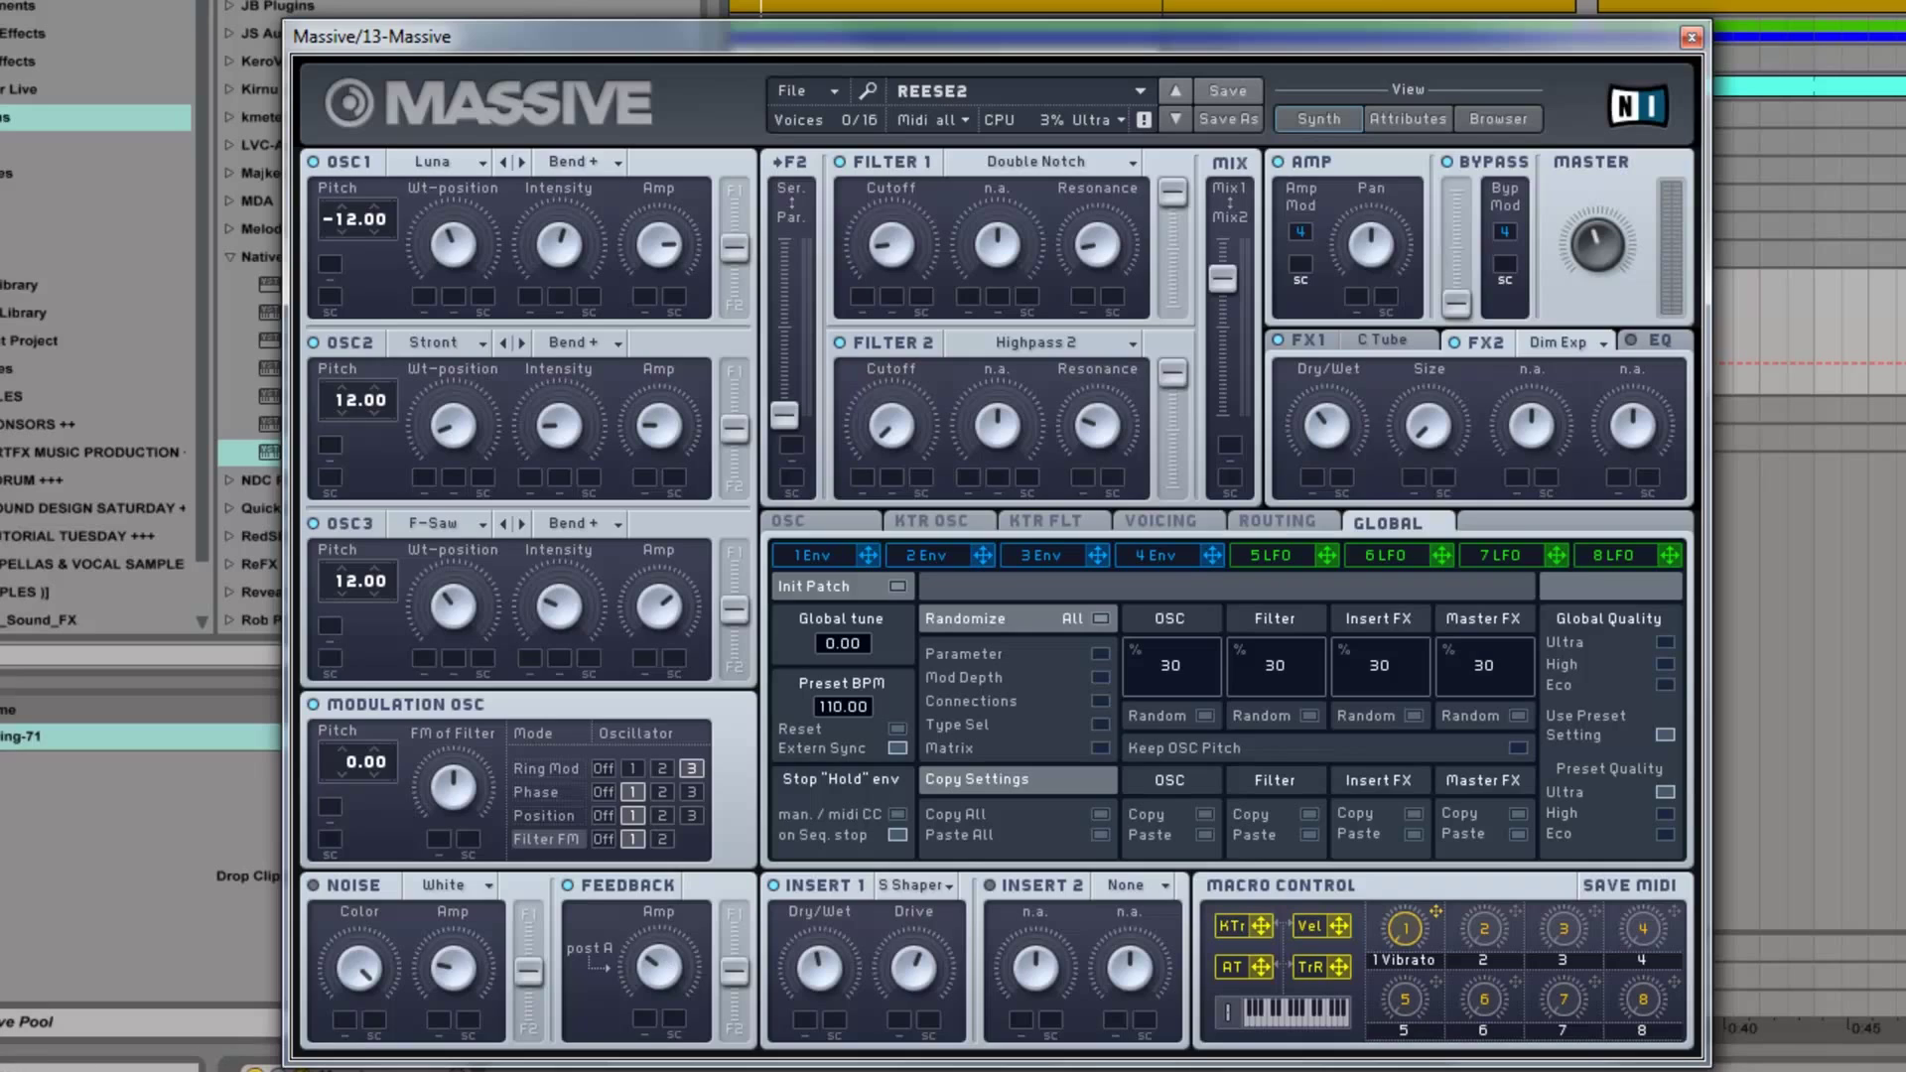
- Enable the noise oscillator with a low Amp of about a quarter, try Aluminium, and set the noise type to Murmur
{"action": "left_click", "coordinate": [360, 885]}
{"action": "left_click_drag", "start_coordinate": [463, 957], "coordinate": [455, 920]}
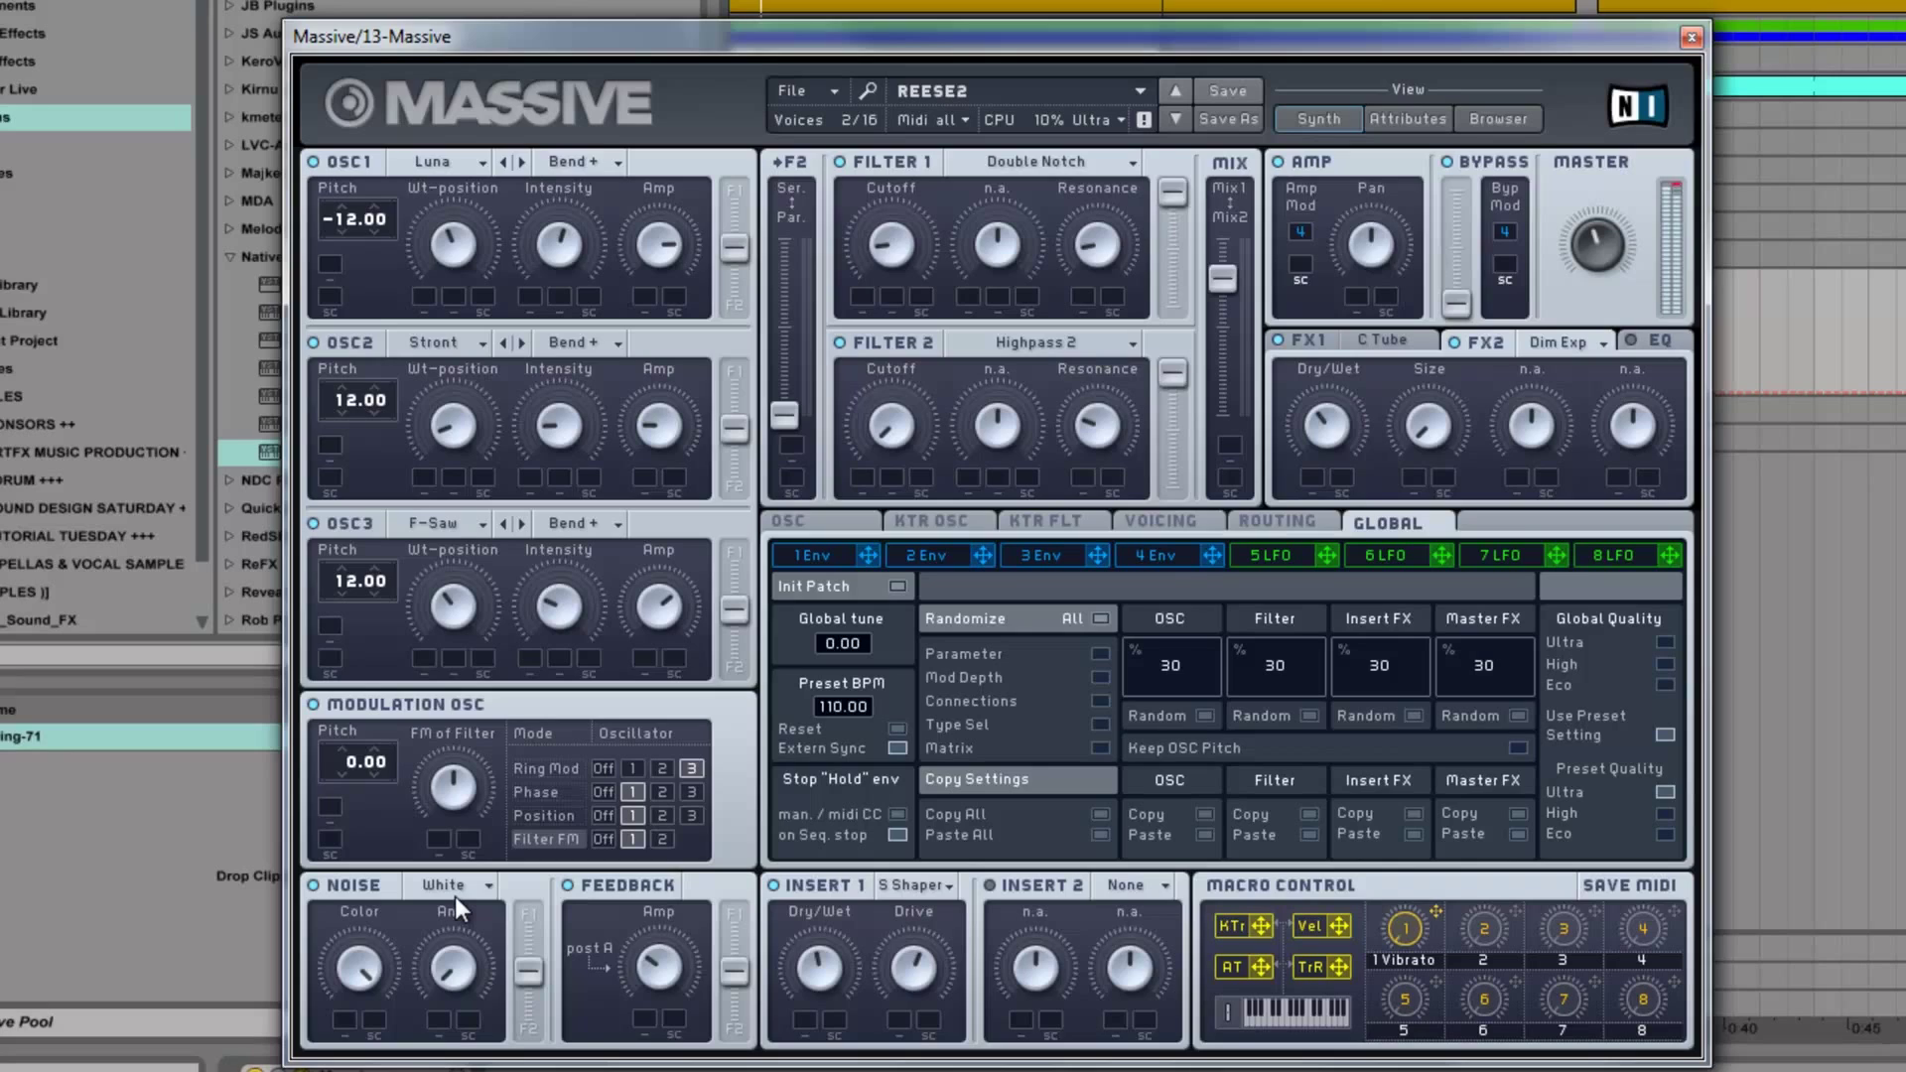
{"action": "left_click_drag", "start_coordinate": [433, 981], "coordinate": [460, 911]}
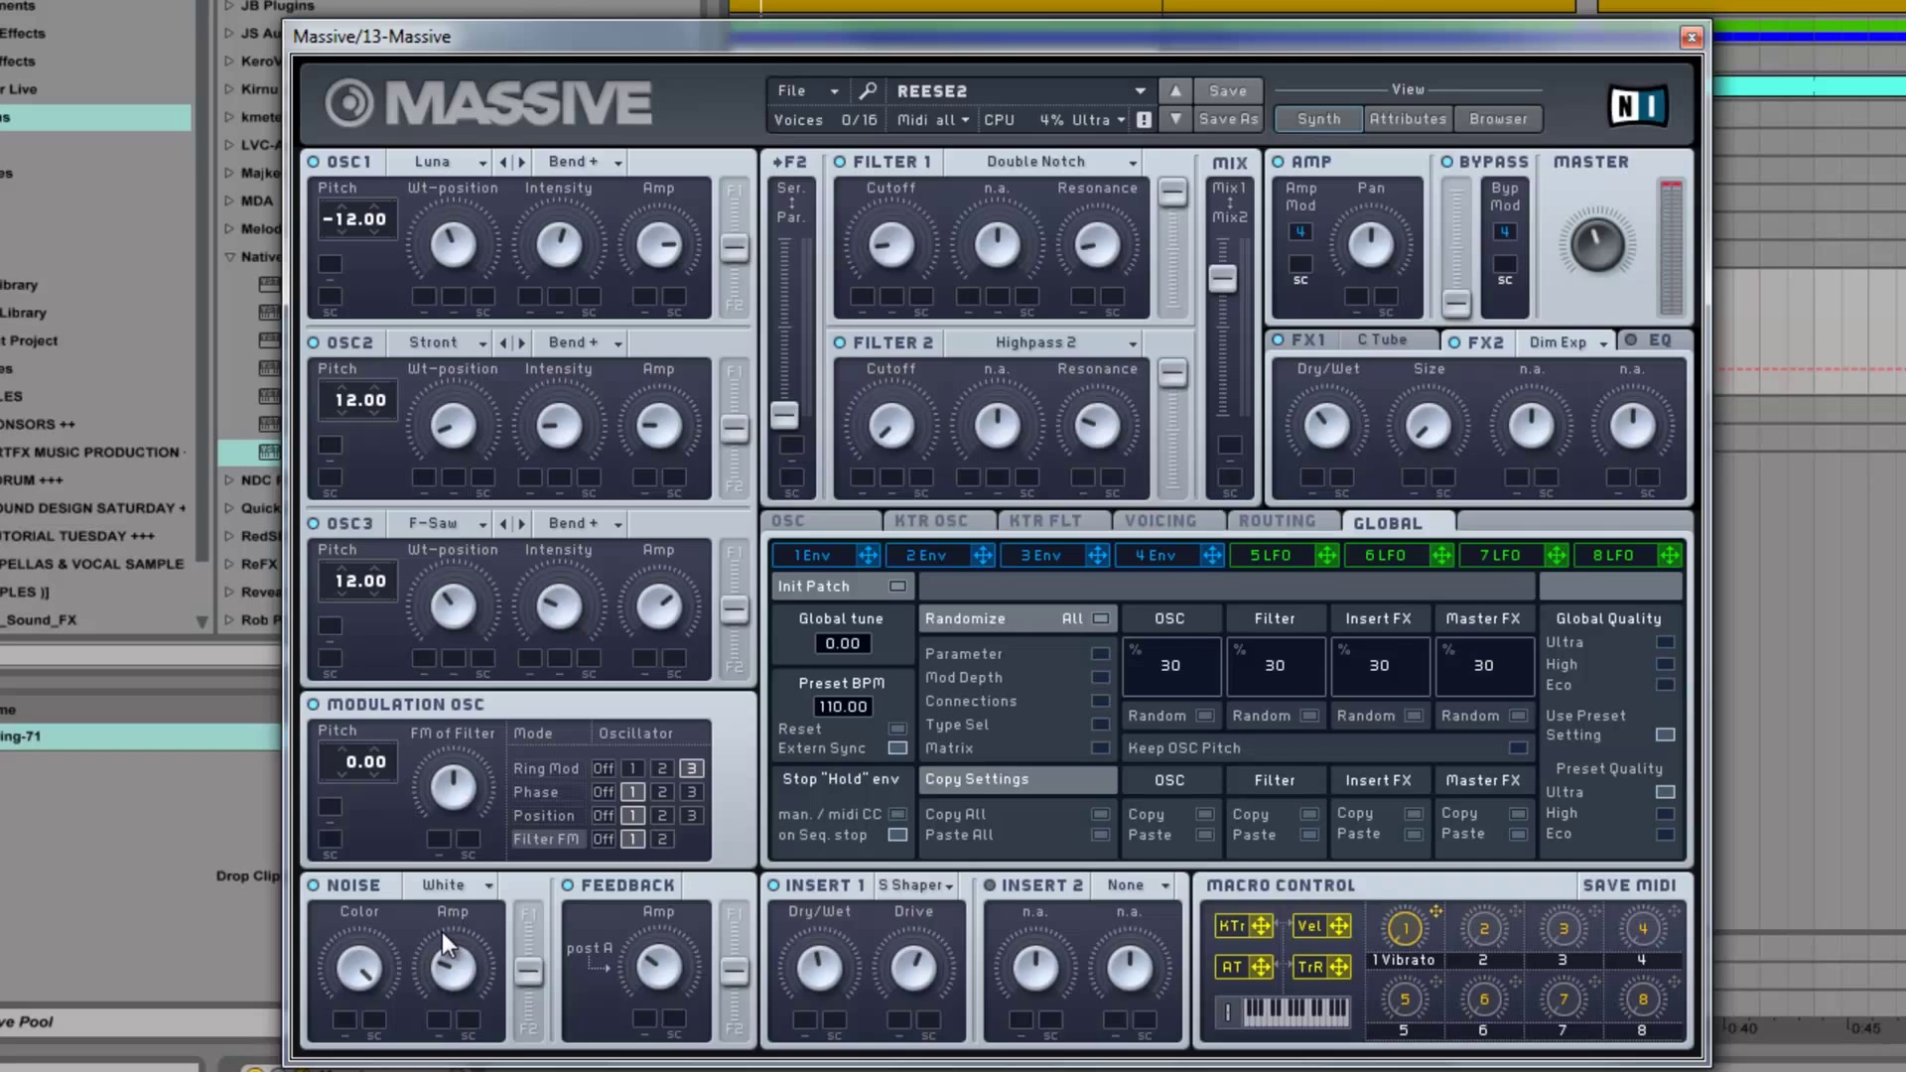
{"action": "left_click_drag", "start_coordinate": [461, 955], "coordinate": [461, 981]}
{"action": "left_click", "coordinate": [483, 885]}
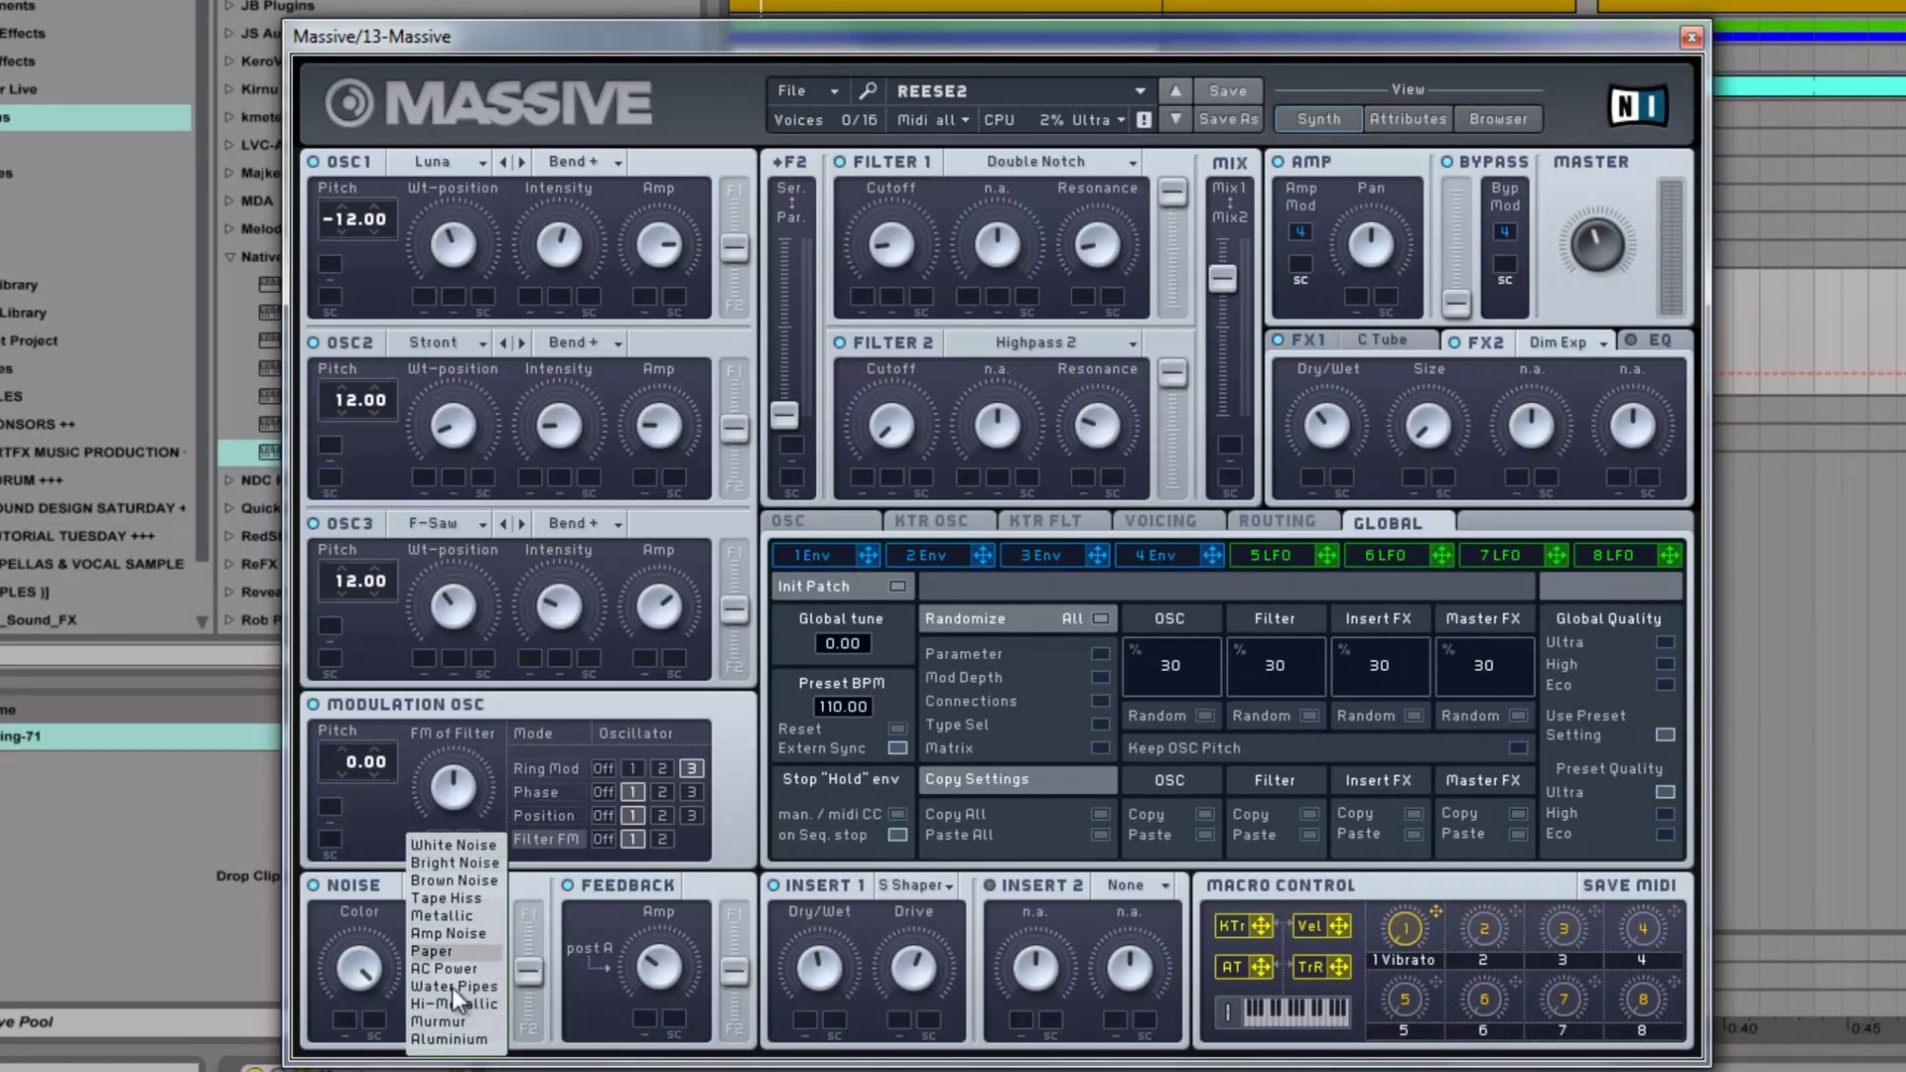
{"action": "left_click", "coordinate": [437, 1041]}
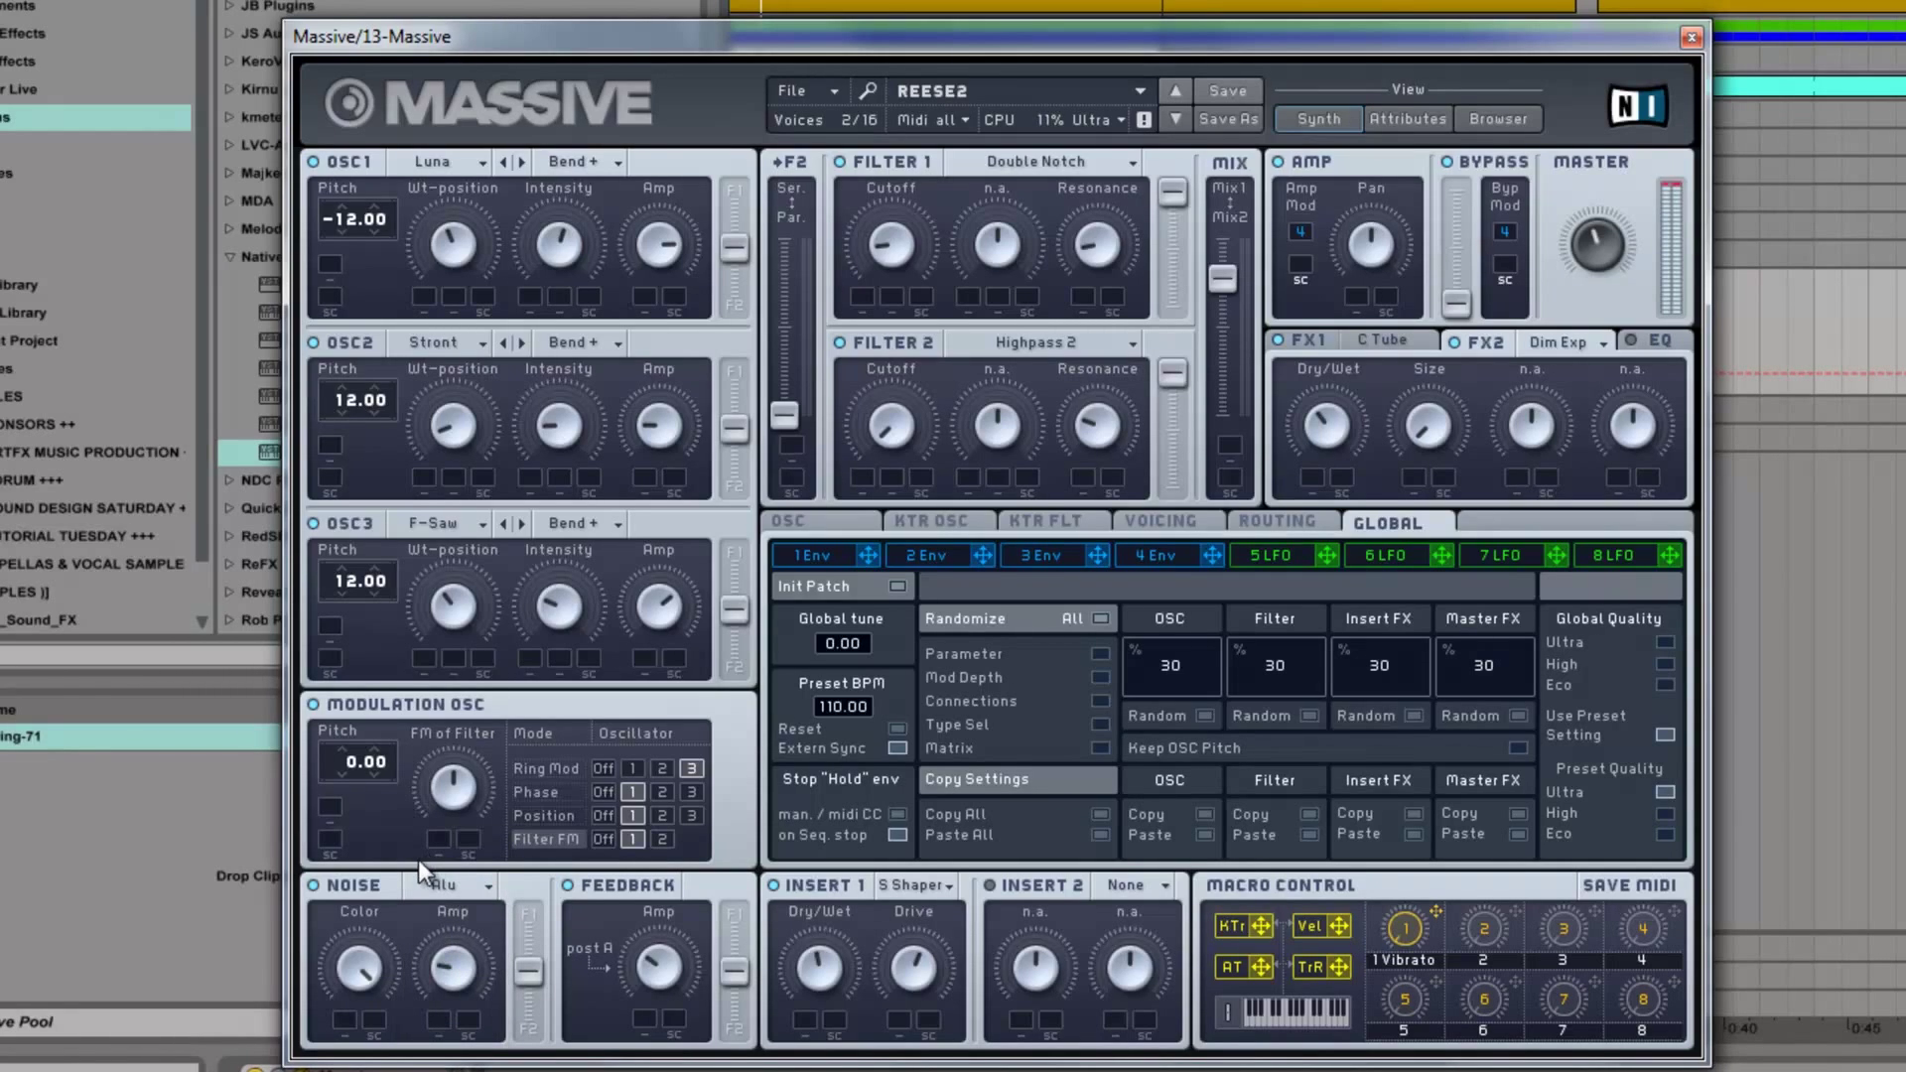
{"action": "left_click", "coordinate": [317, 879]}
{"action": "left_click", "coordinate": [487, 881]}
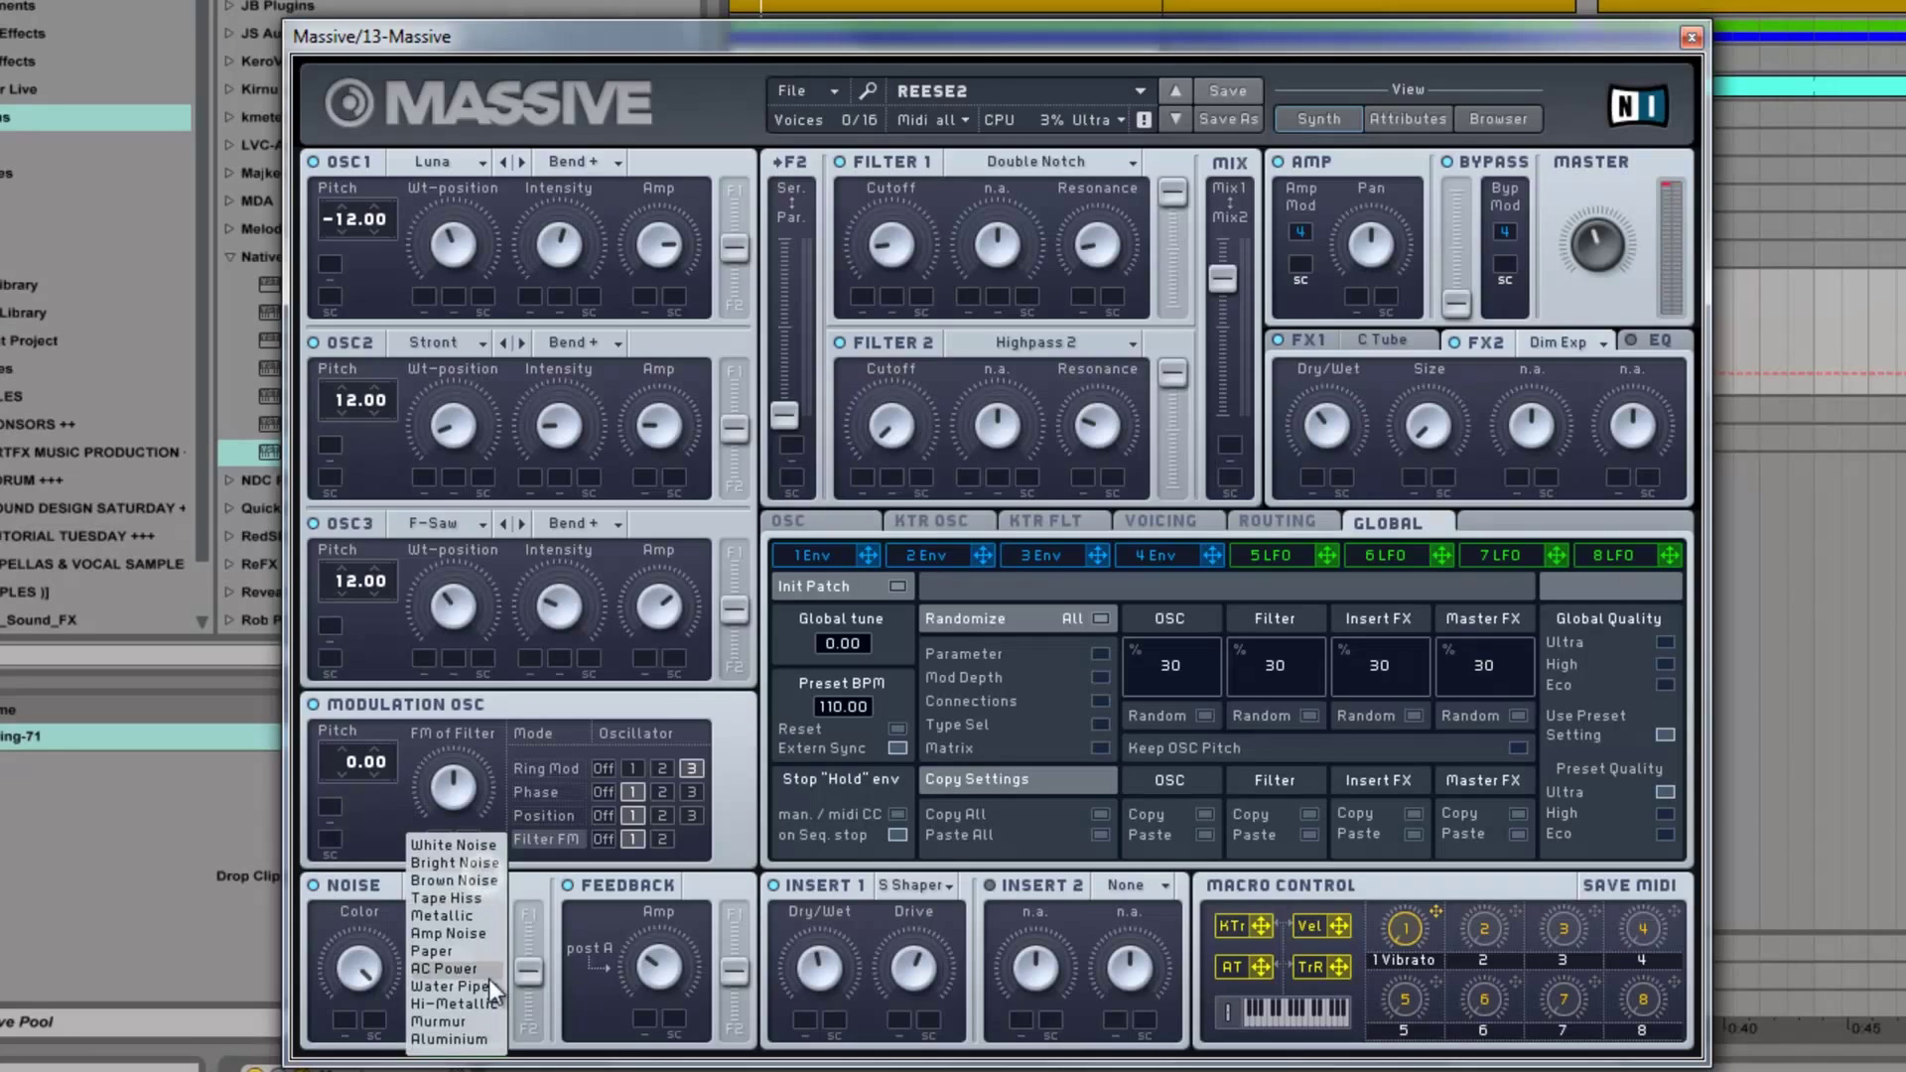
{"action": "left_click", "coordinate": [475, 1021]}
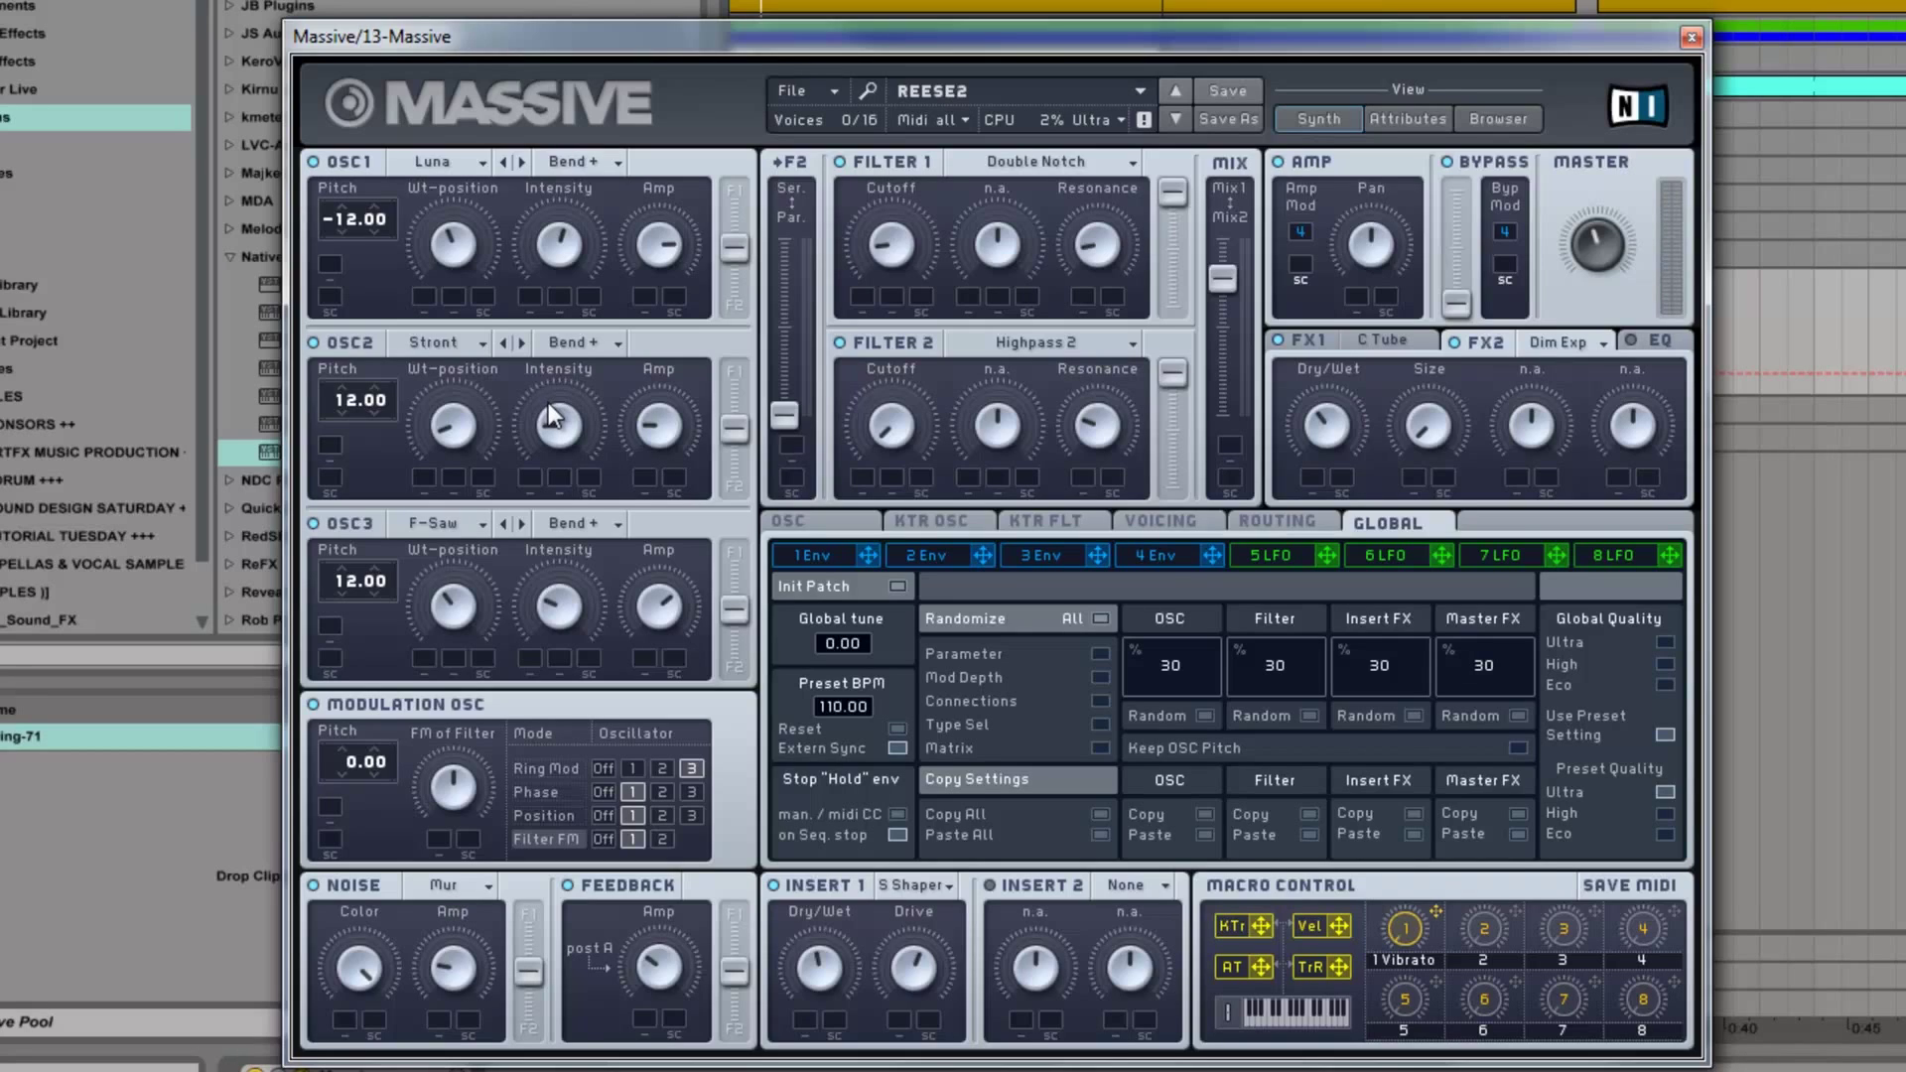
- Fine-tune the modulation oscillator's start phase in the oscillator phases to just short of the 90 mark
{"action": "left_click", "coordinate": [830, 518]}
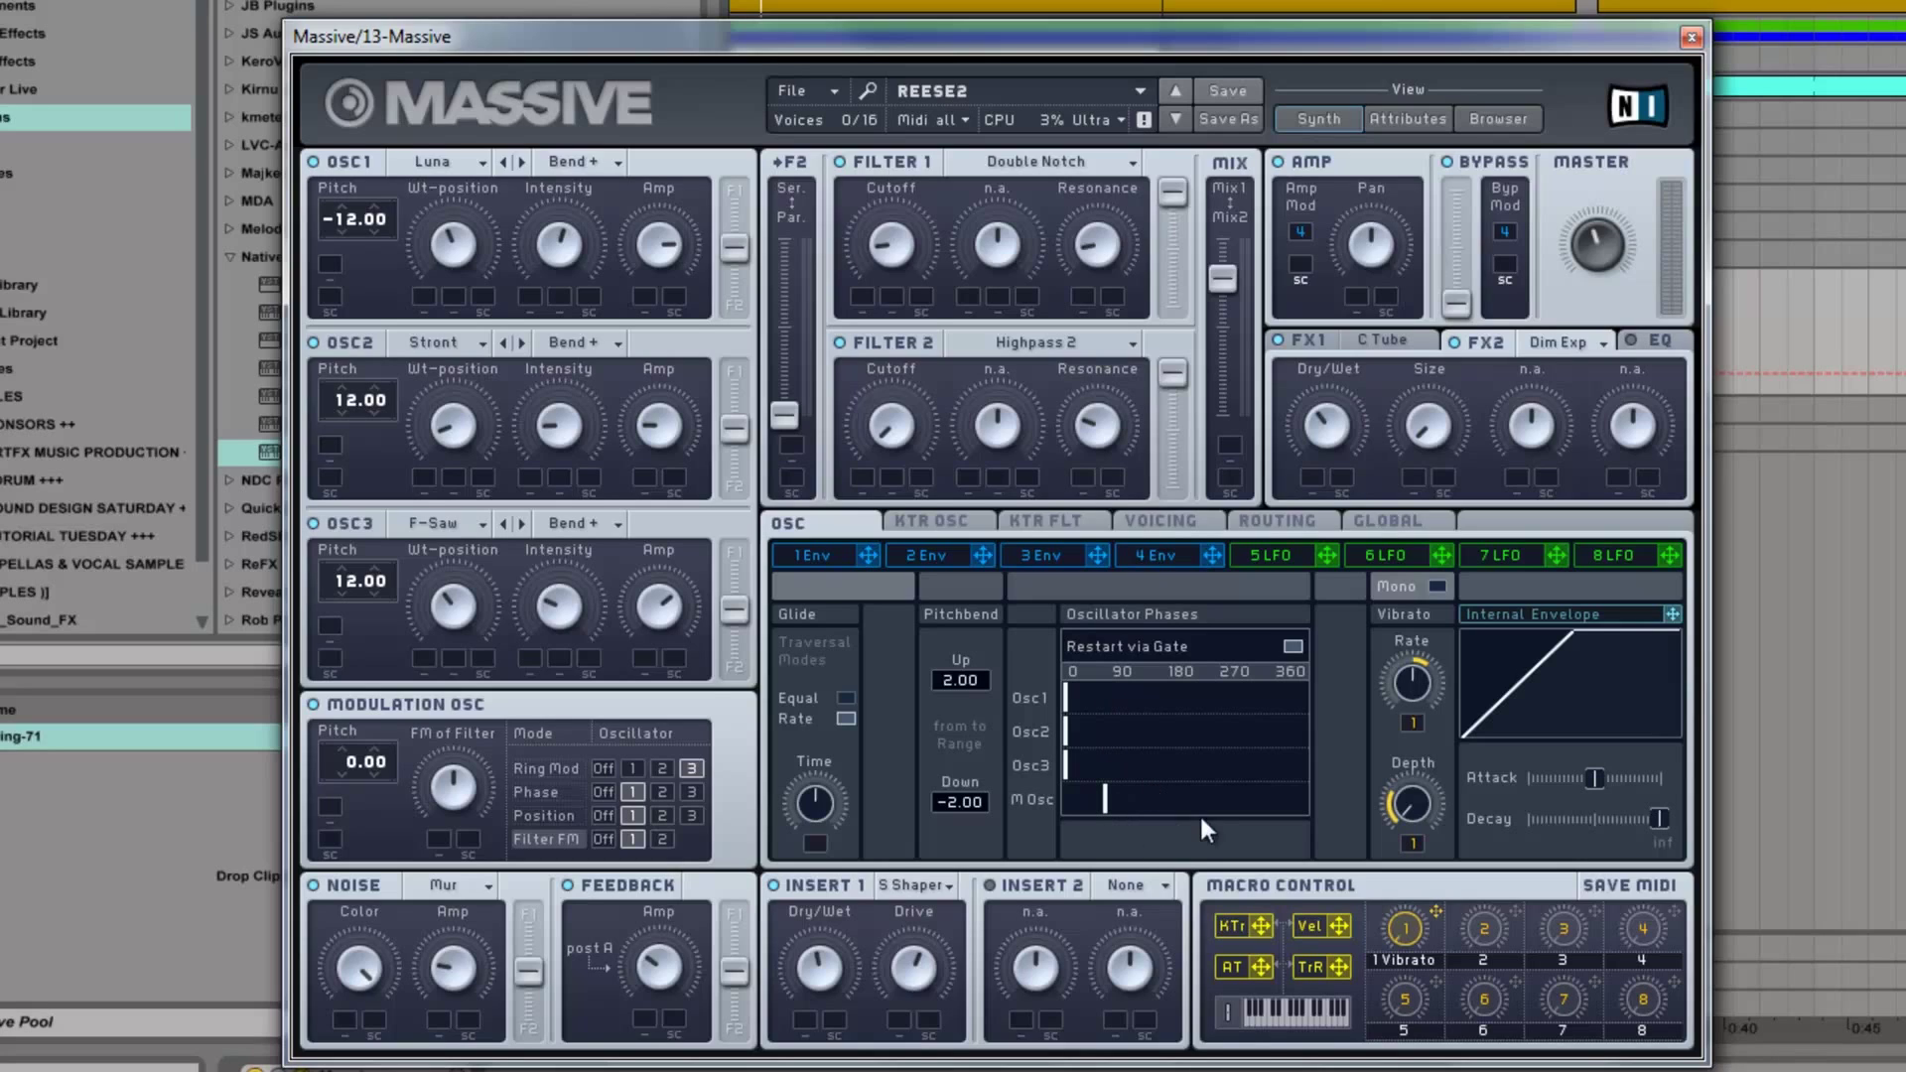
{"action": "mouse_move", "coordinate": [1123, 800]}
{"action": "left_mouse_down"}
{"action": "mouse_move", "coordinate": [1299, 805]}
{"action": "mouse_move", "coordinate": [1094, 805]}
{"action": "mouse_move", "coordinate": [1111, 800]}
{"action": "left_mouse_up"}
{"action": "left_click", "coordinate": [1109, 797]}
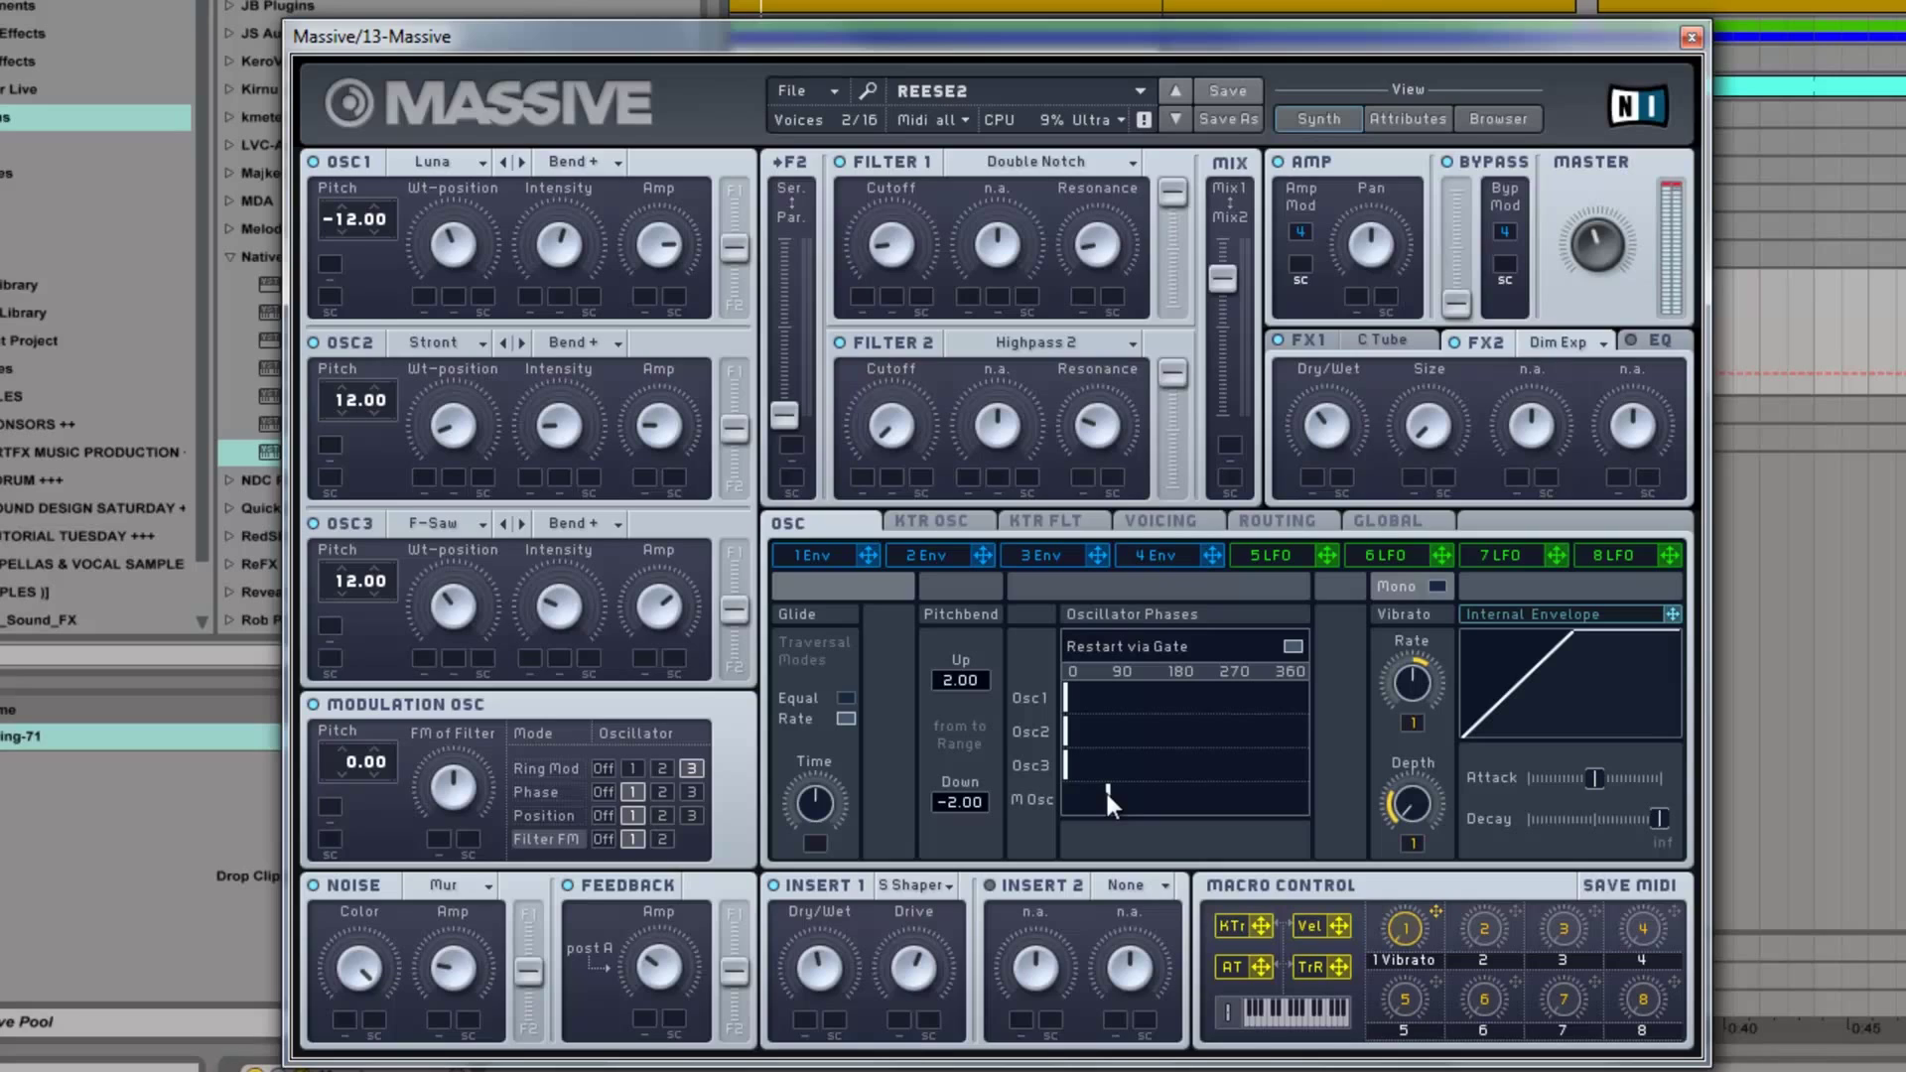
{"action": "left_click", "coordinate": [1106, 795]}
{"action": "left_click", "coordinate": [1105, 793]}
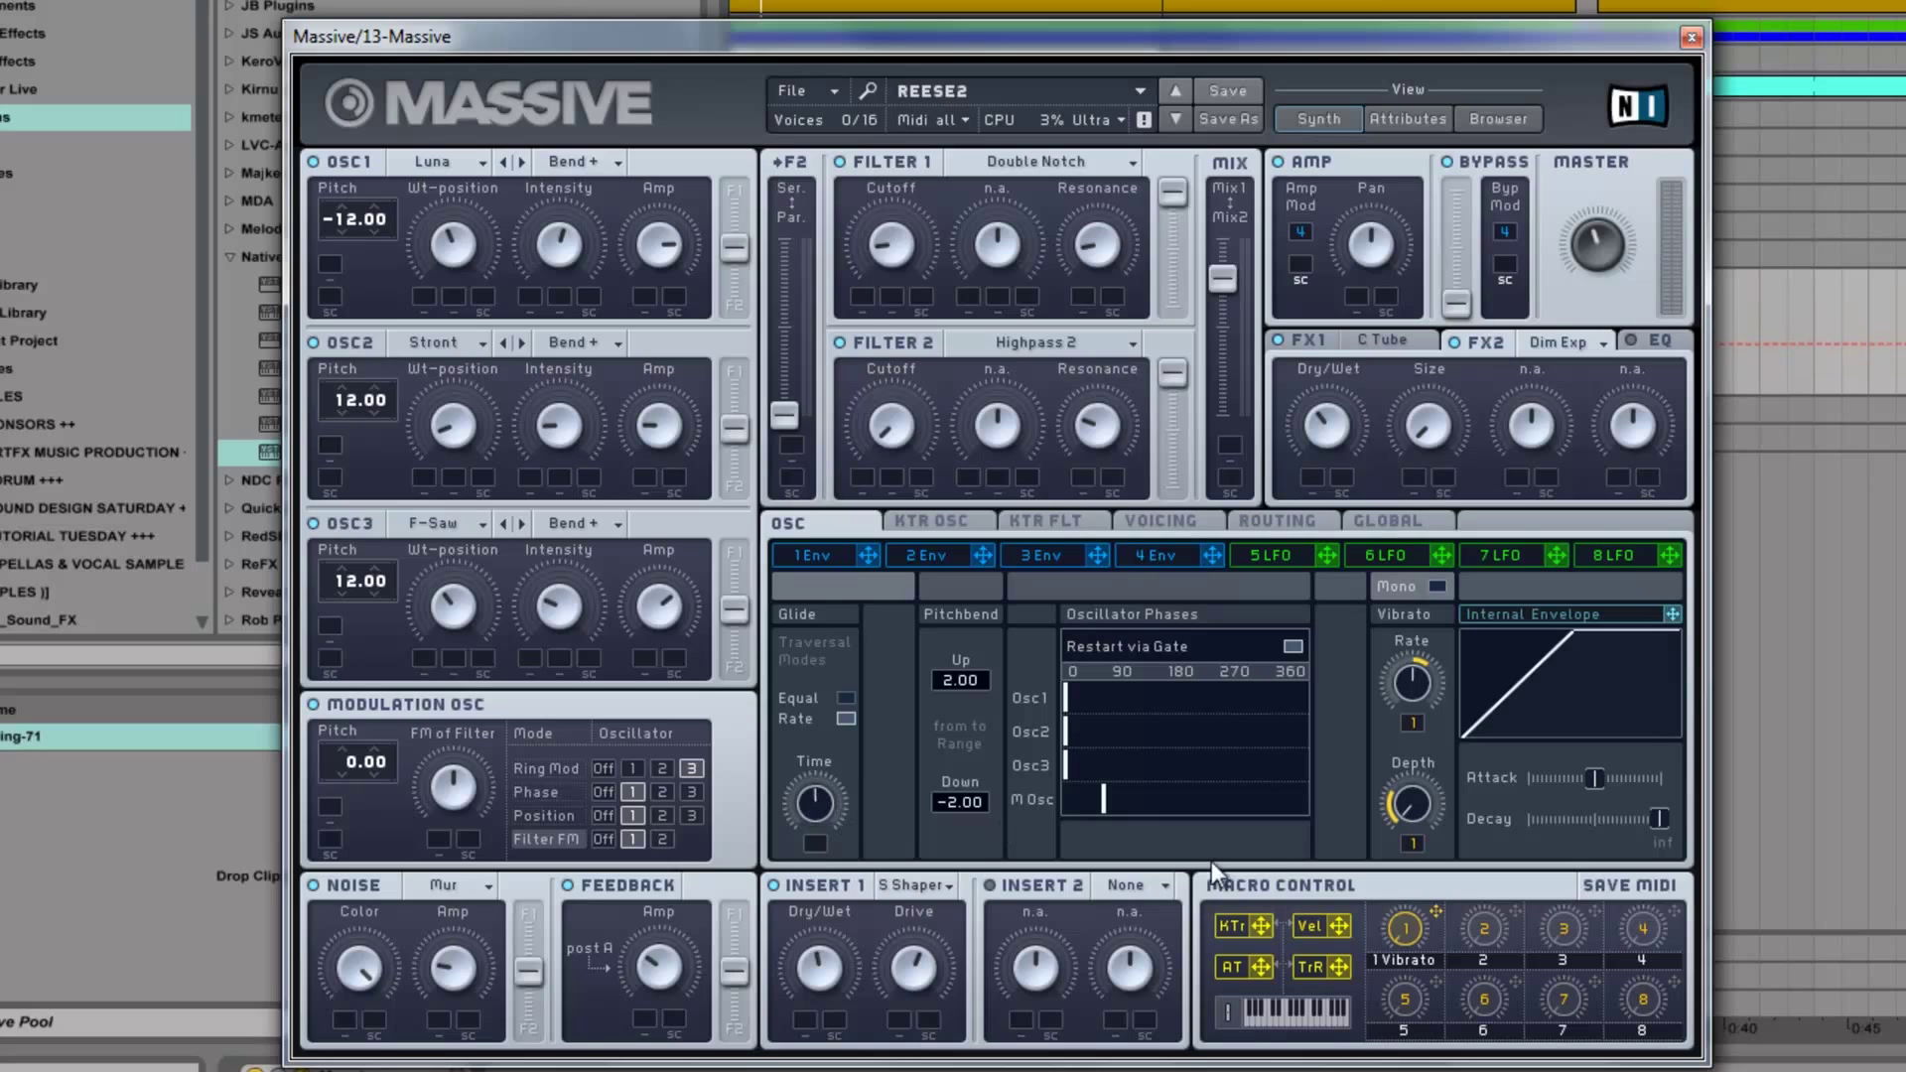
- Clear Macro 1, assign it to the Glide Time with a wide upward modulation range, and label it GLIDE
{"action": "right_click", "coordinate": [1403, 959]}
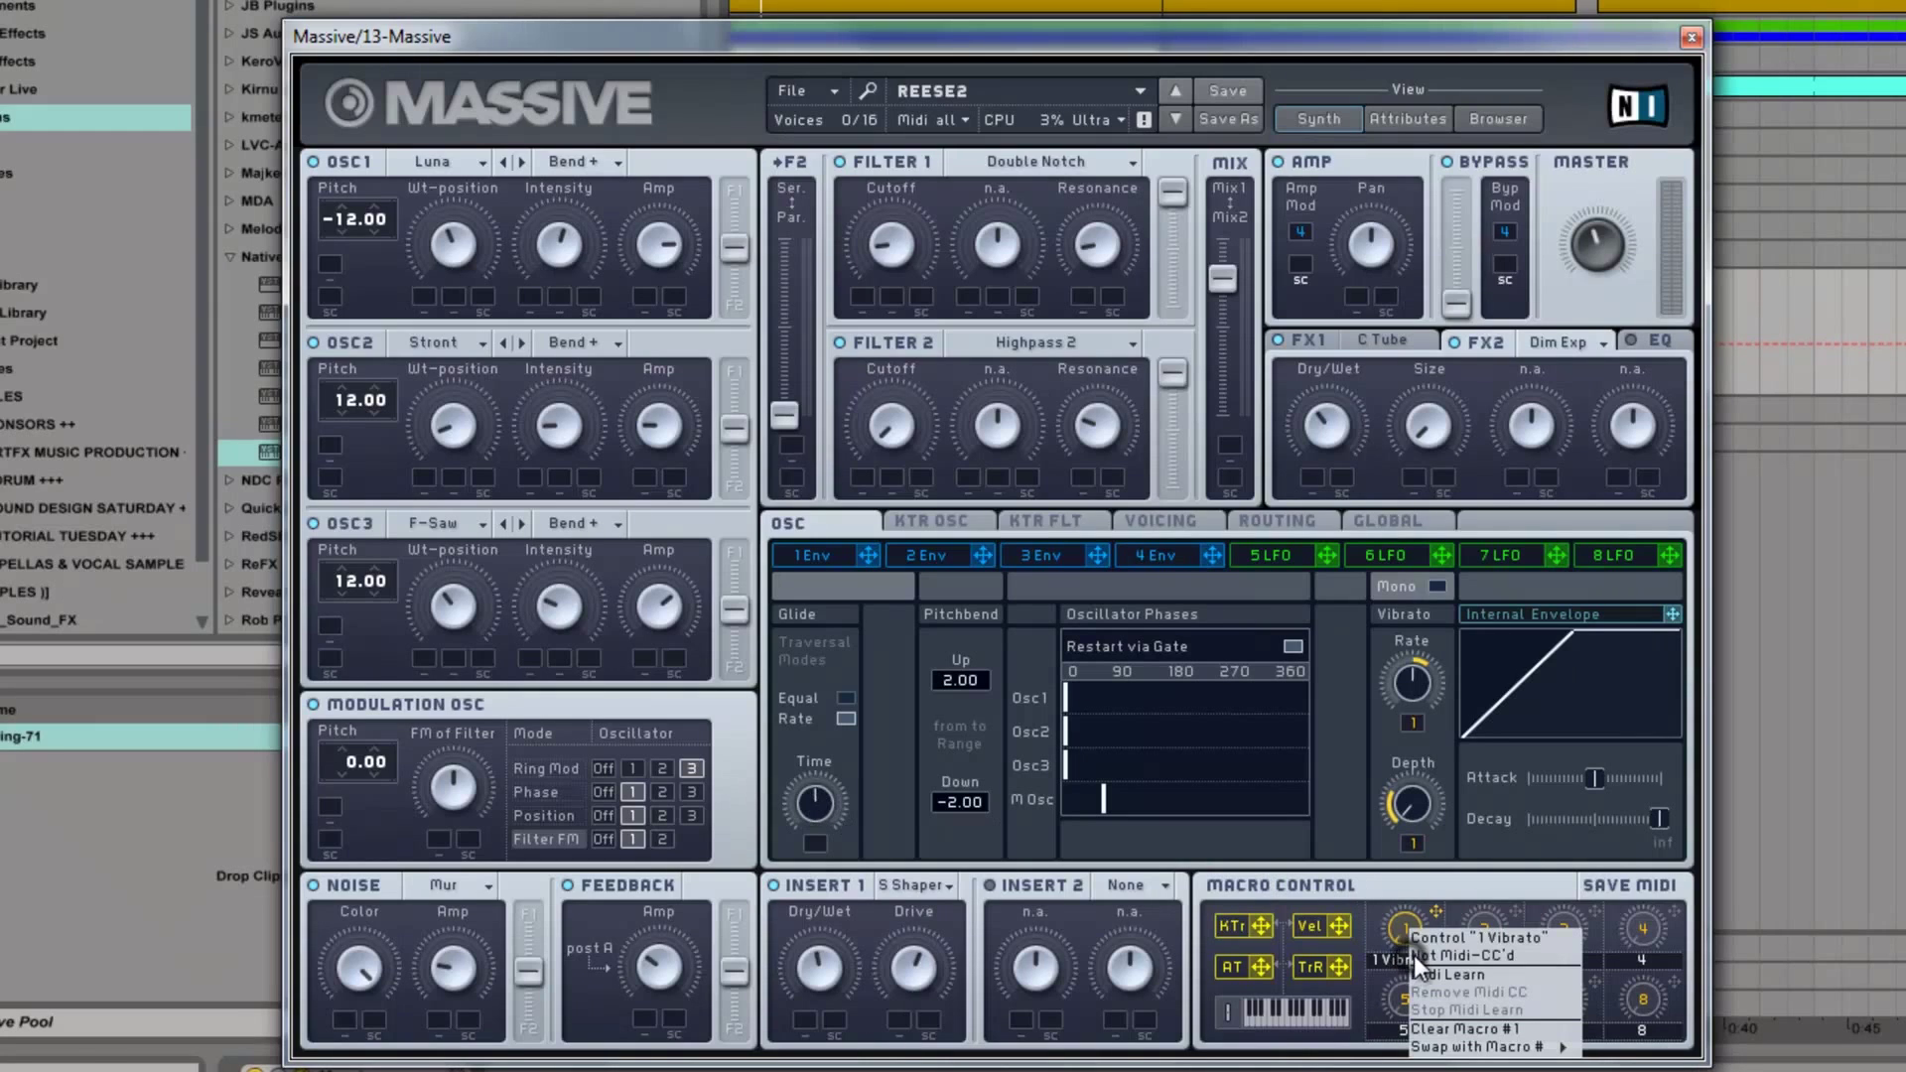
{"action": "left_click", "coordinate": [1441, 1025]}
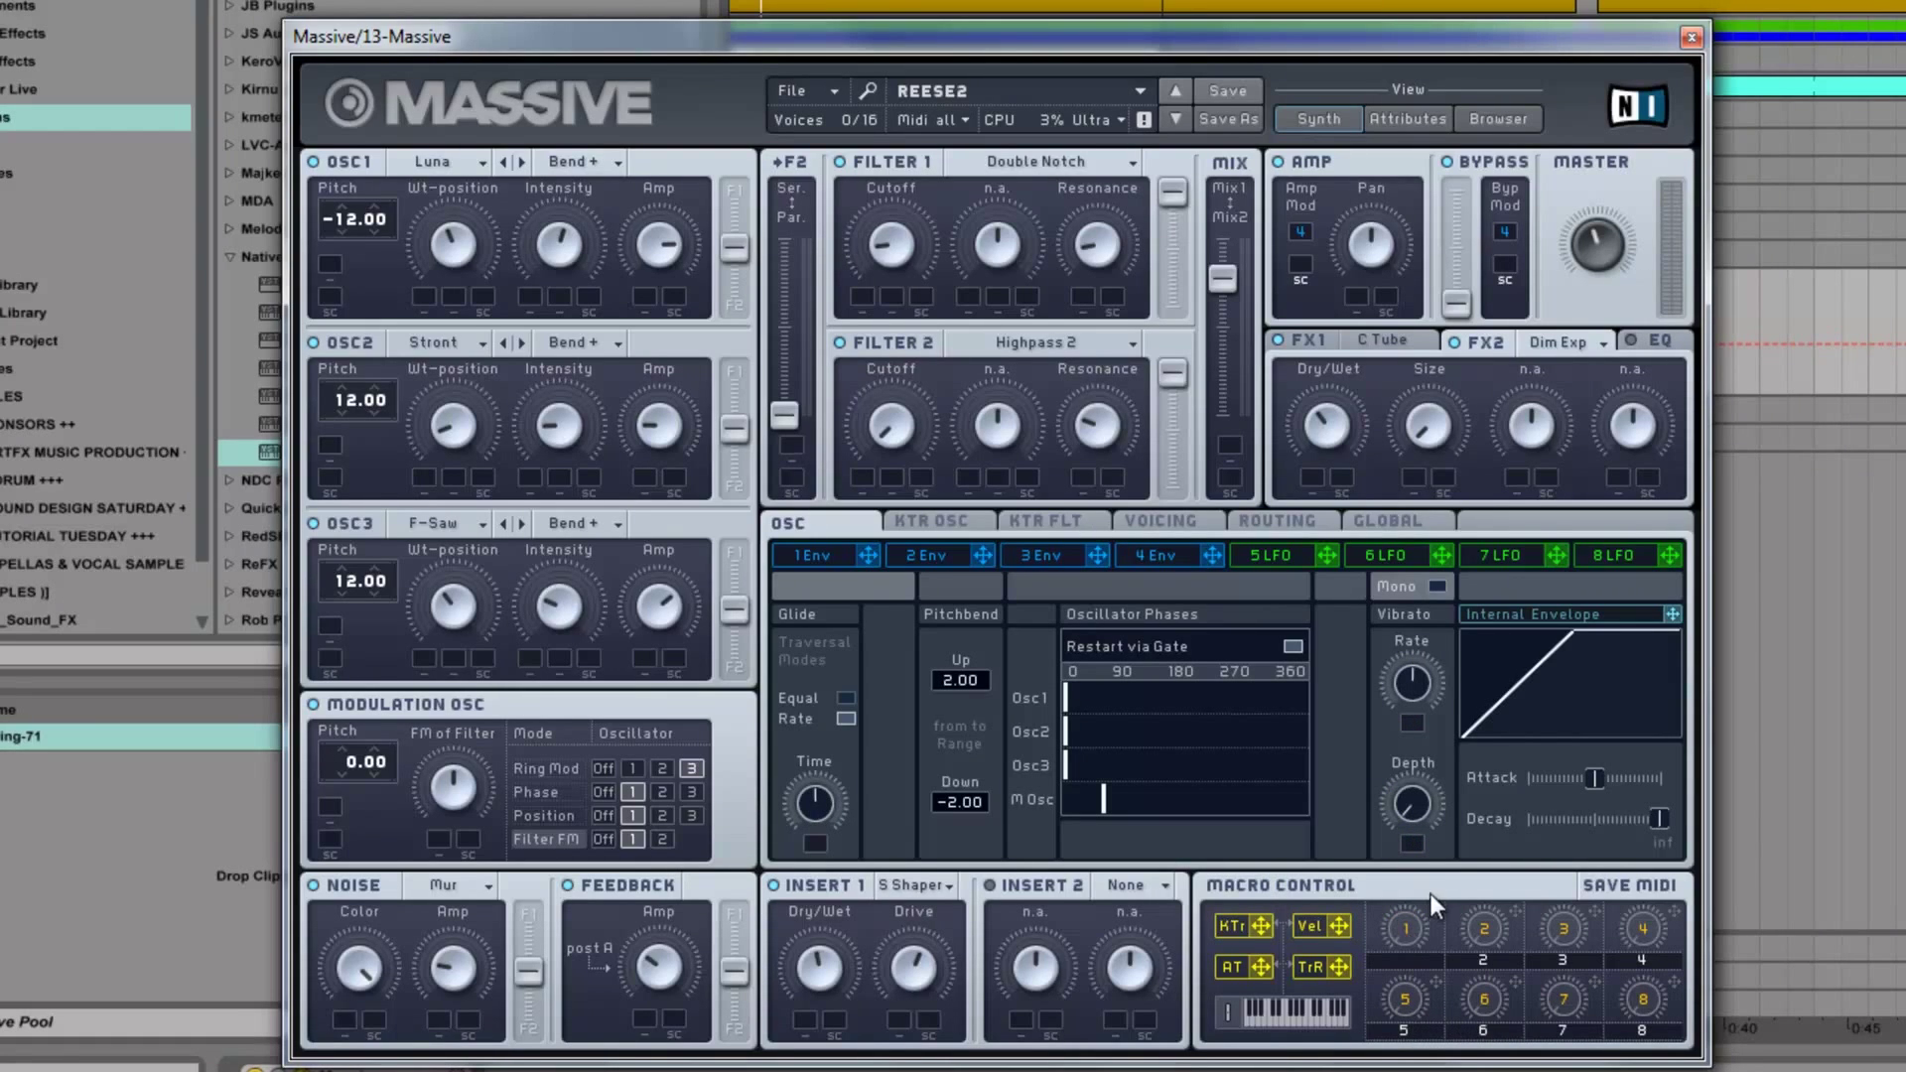
{"action": "left_click_drag", "start_coordinate": [818, 848], "coordinate": [818, 846]}
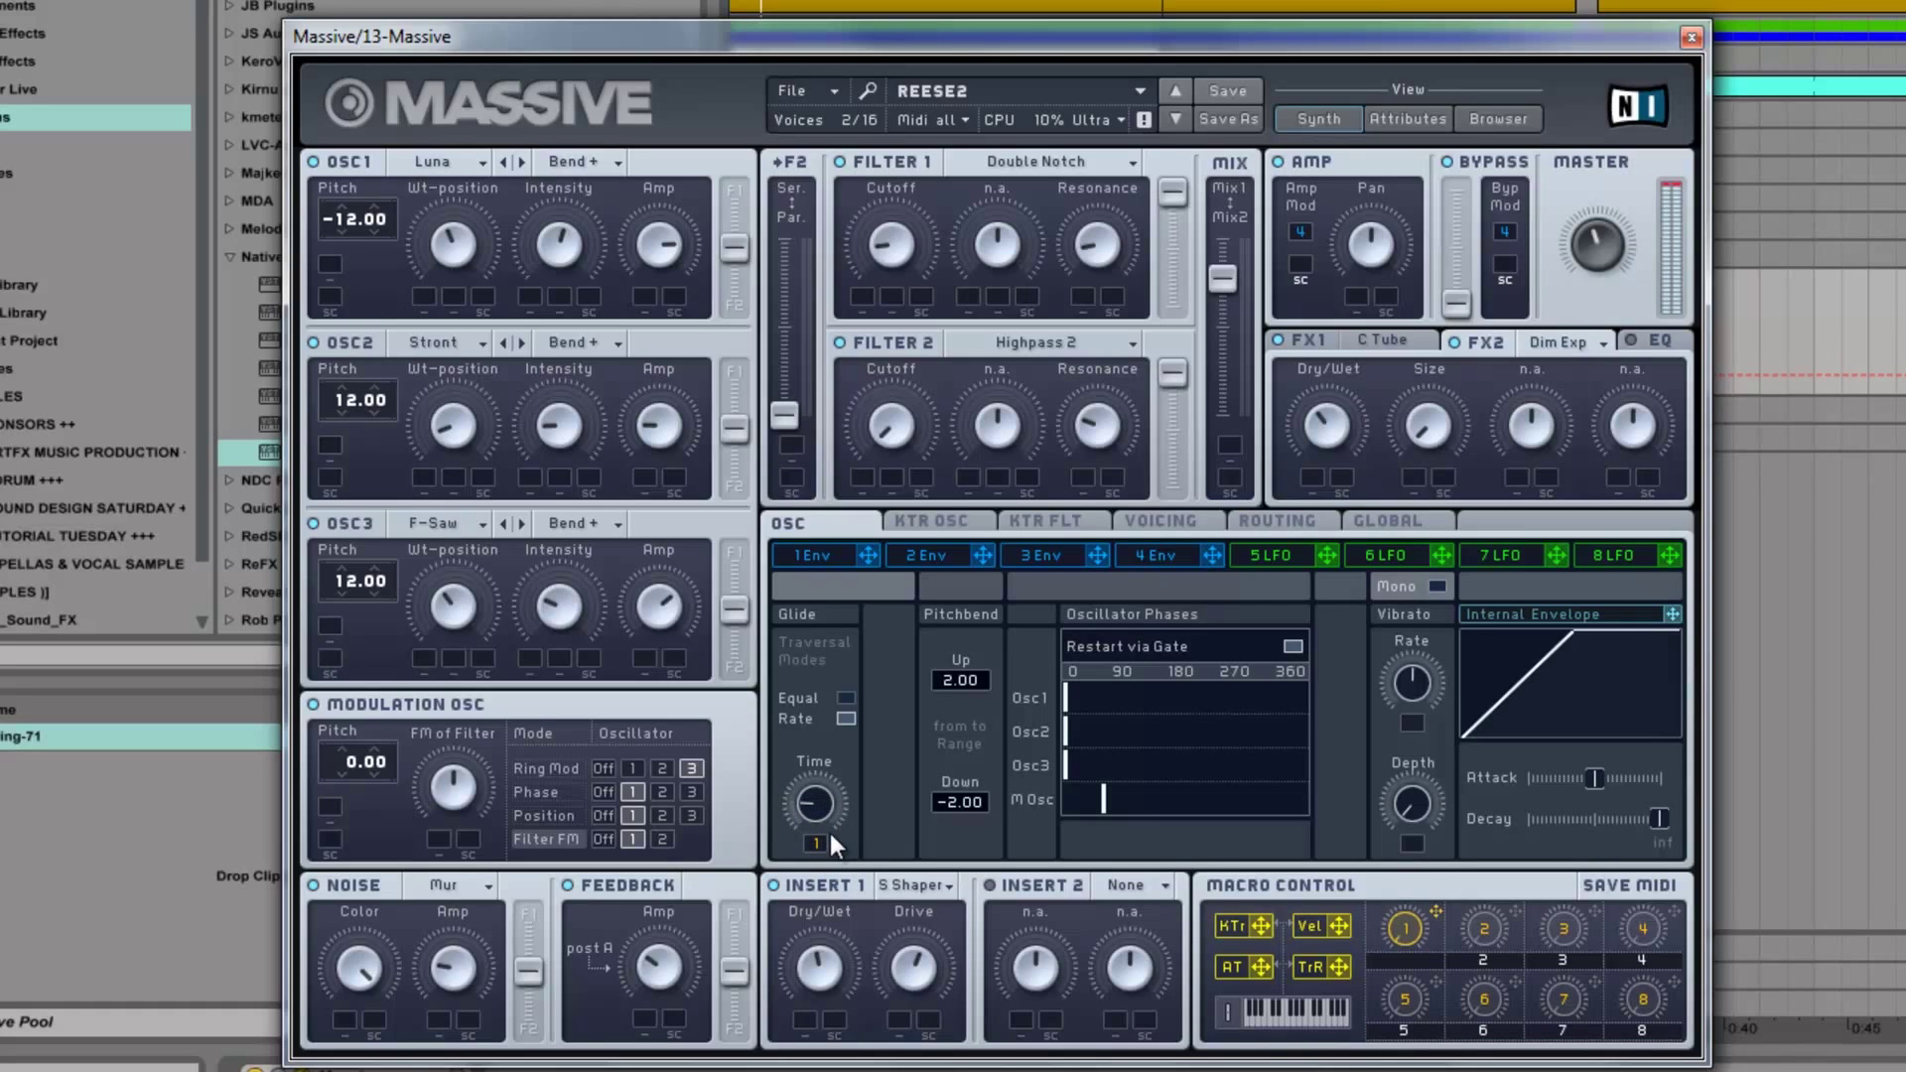
{"action": "left_click_drag", "start_coordinate": [817, 833], "coordinate": [834, 706]}
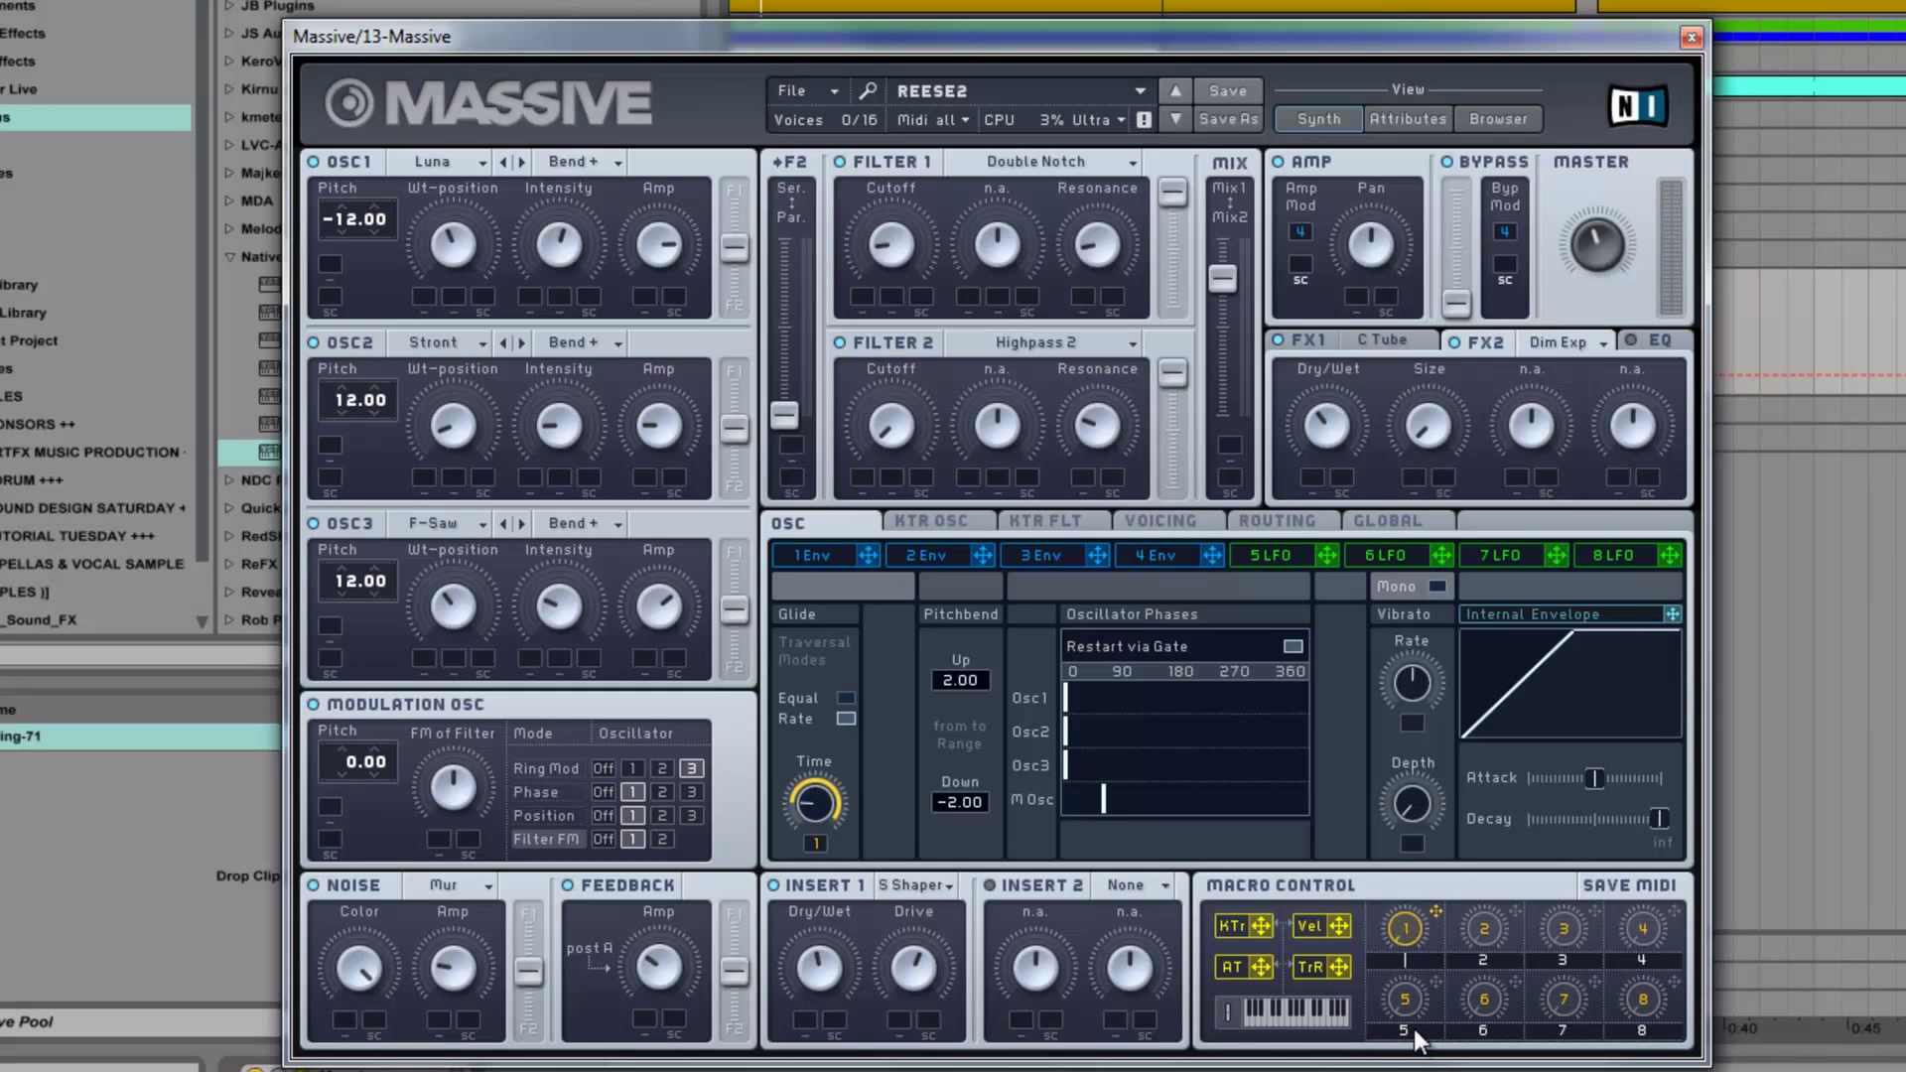
{"action": "type", "text": "GLIDE"}
- Enable the unisono Pan Position spread at about 30 percent of its slider and the Pitch Cutoff spread at -0.14
{"action": "left_click", "coordinate": [1158, 523]}
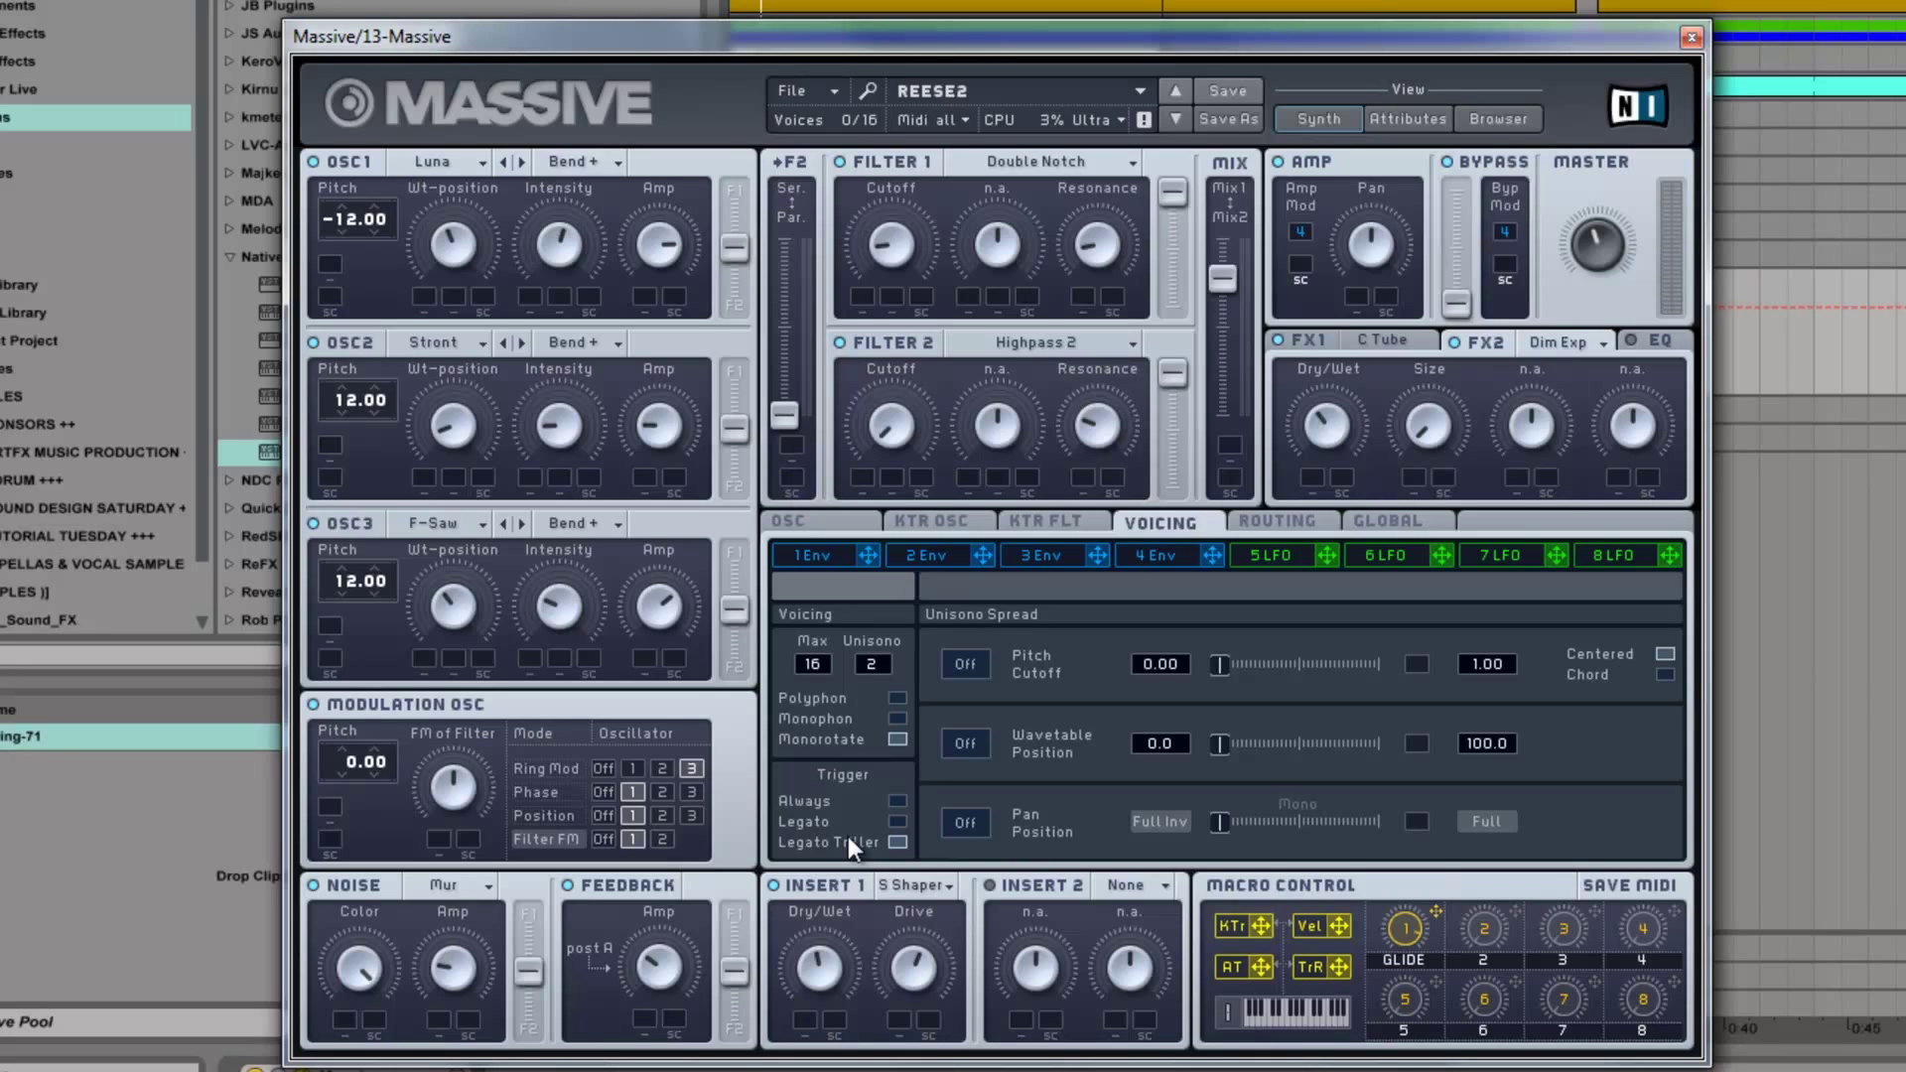
{"action": "left_click", "coordinate": [968, 823]}
{"action": "left_click_drag", "start_coordinate": [1219, 824], "coordinate": [1271, 824]}
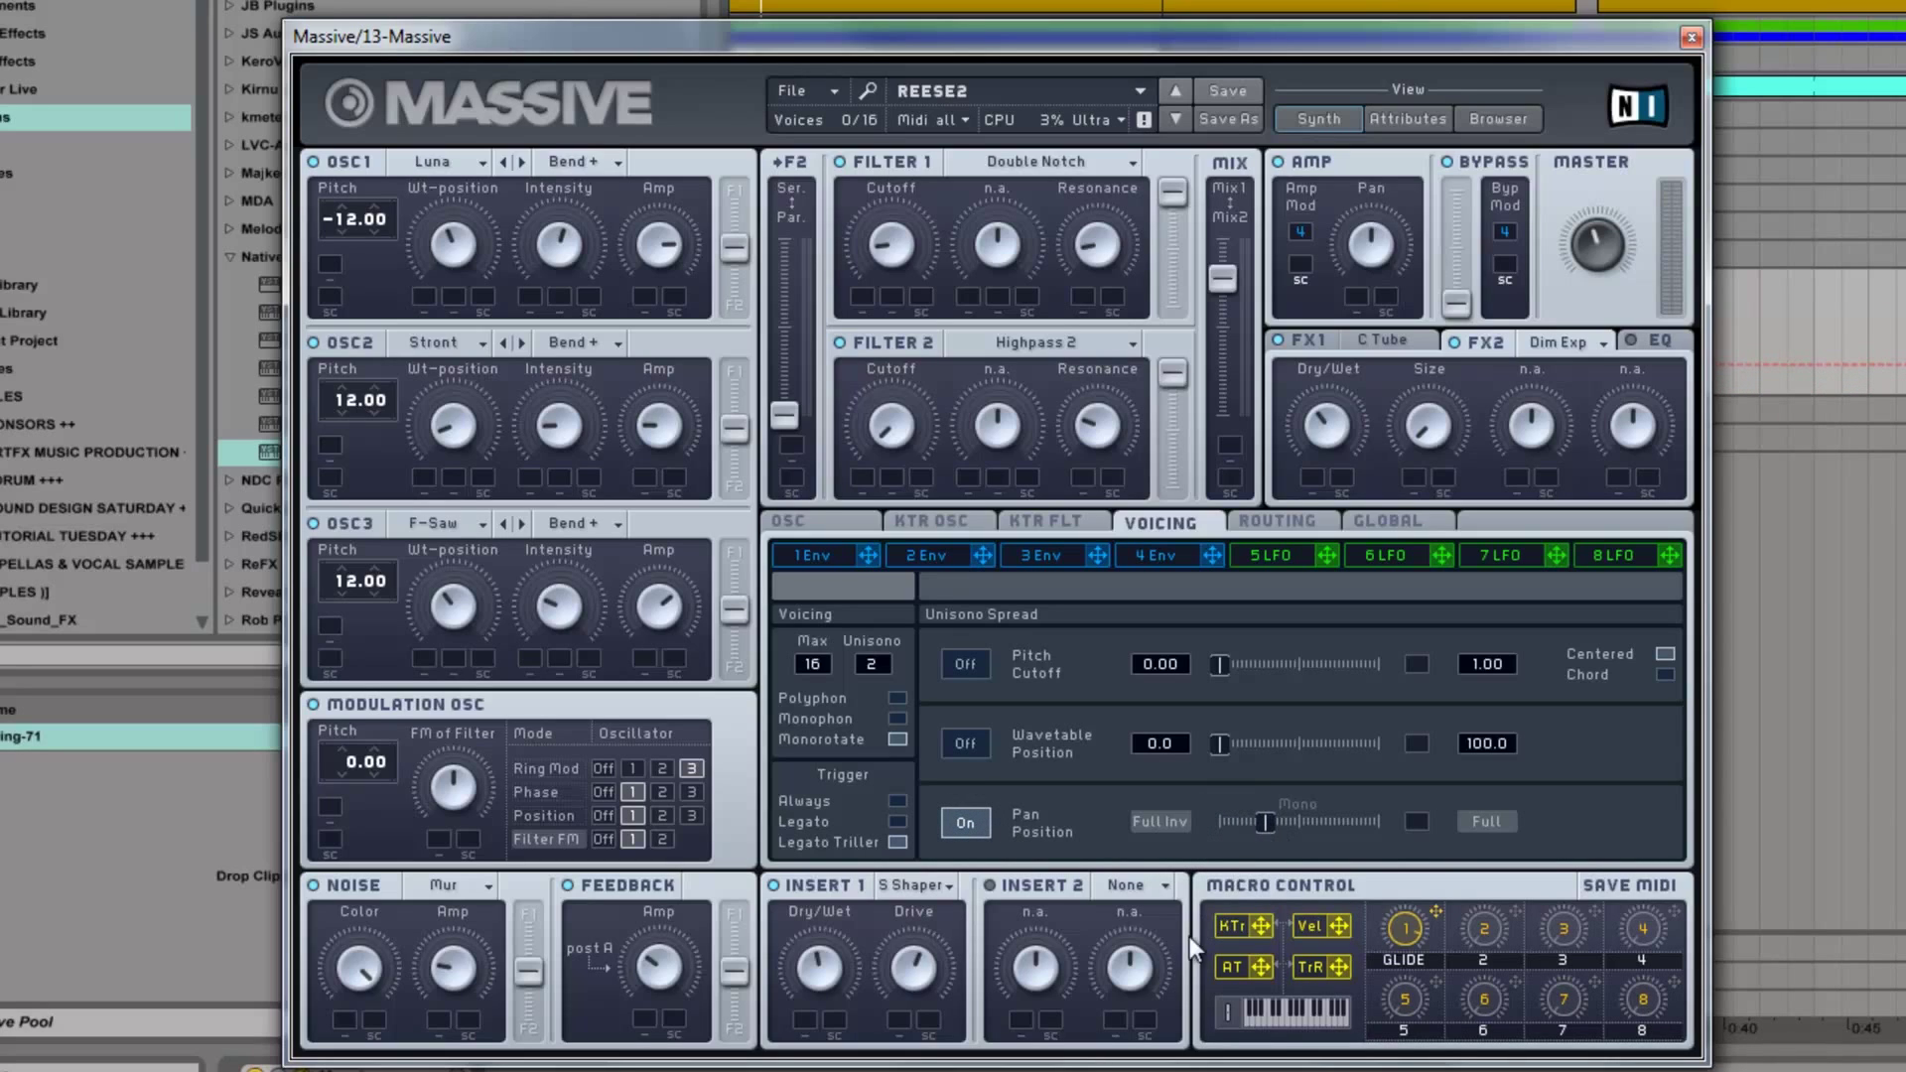
{"action": "left_click", "coordinate": [968, 663]}
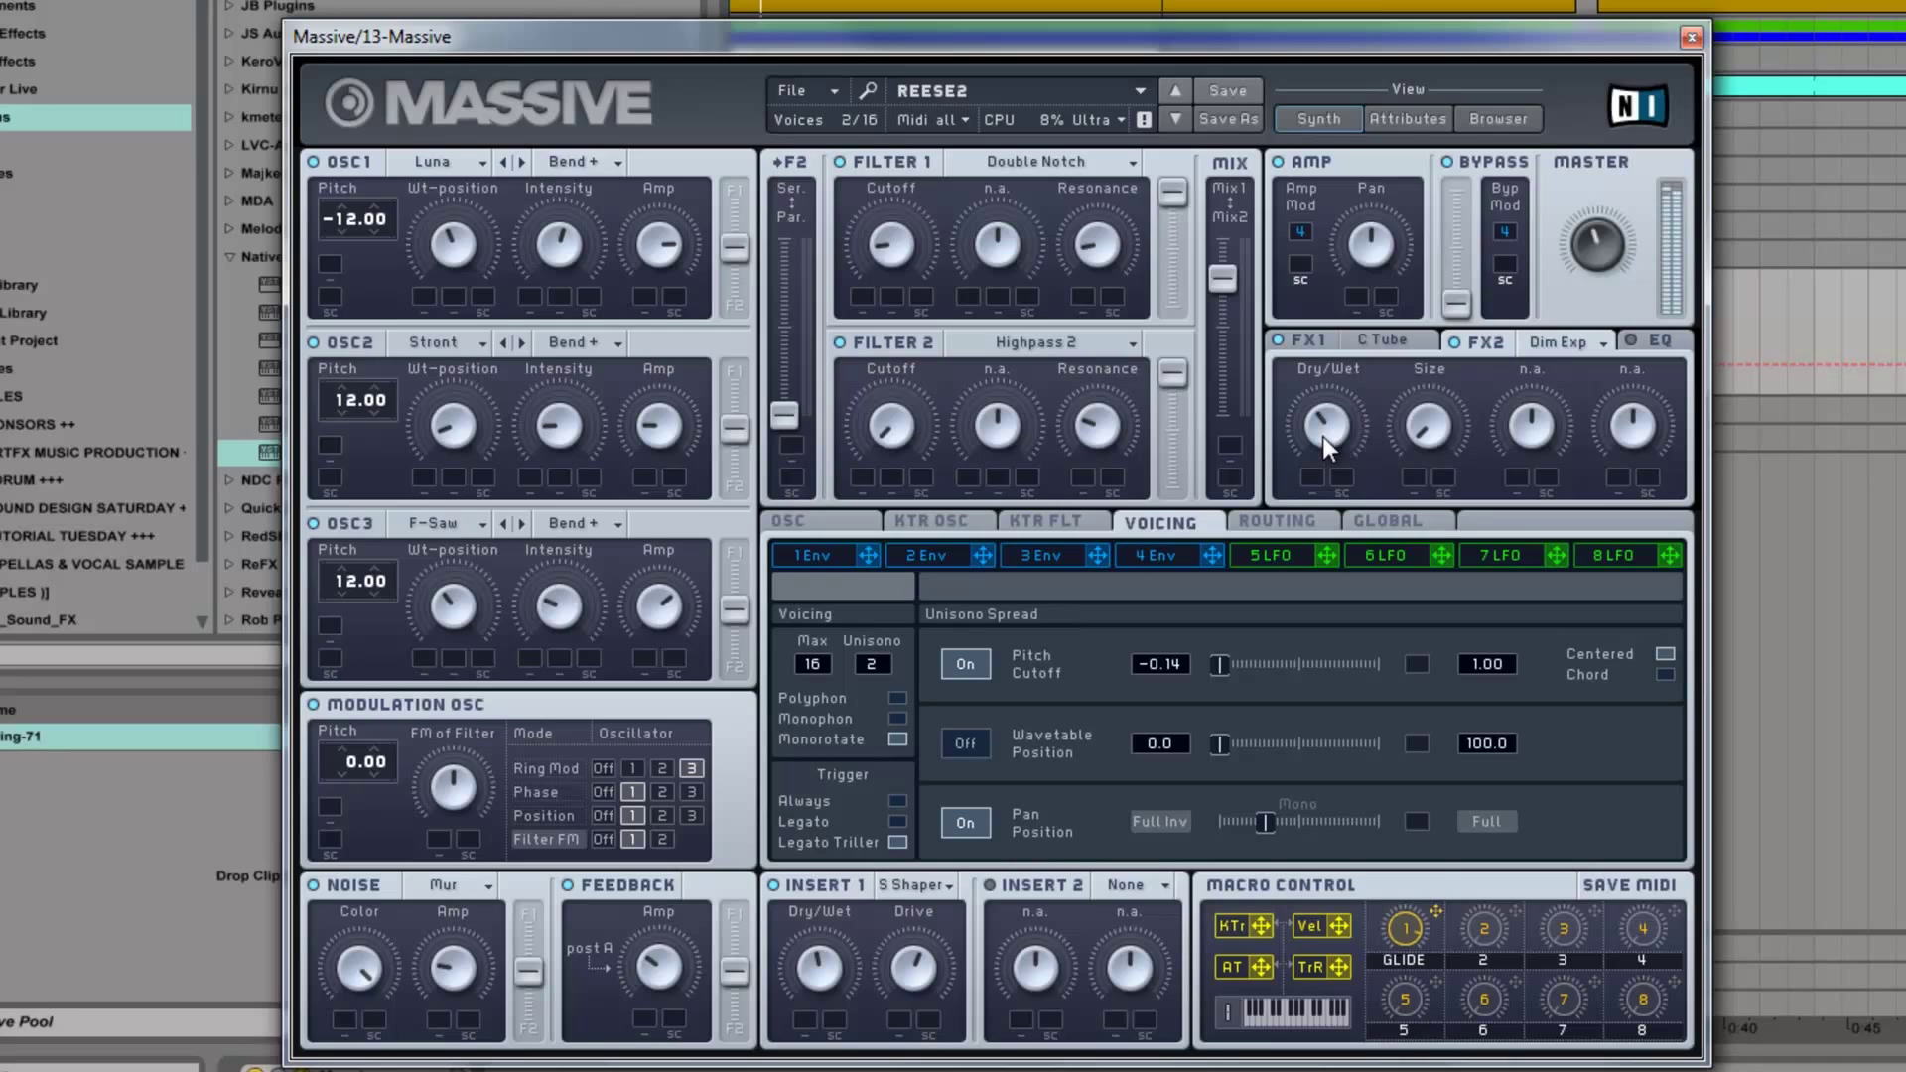
- Set the EQ's Boost slightly above centre, push Frequency to its maximum, and reset High Shelf to centre after trying a small boost
{"action": "left_click", "coordinate": [1642, 348]}
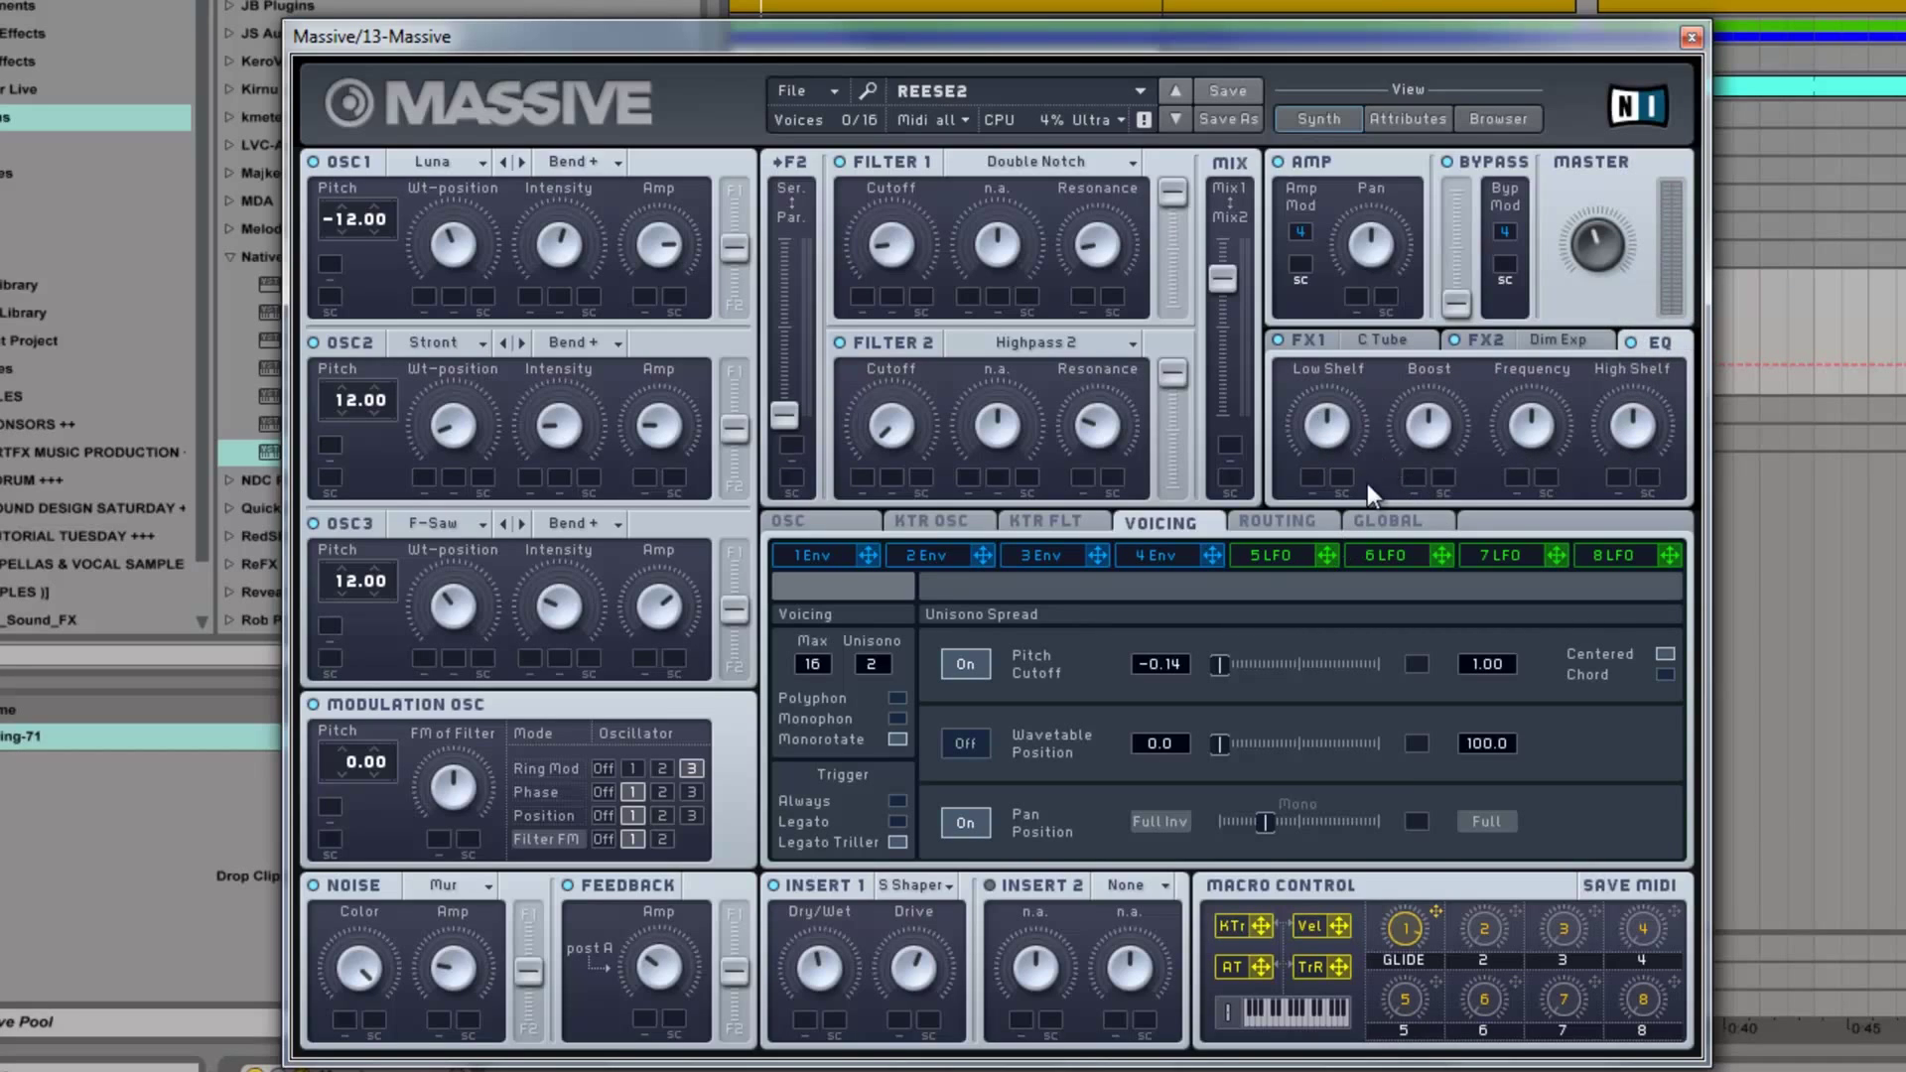
{"action": "left_click_drag", "start_coordinate": [1328, 452], "coordinate": [1321, 444]}
{"action": "left_click_drag", "start_coordinate": [1534, 422], "coordinate": [1462, 820]}
{"action": "left_click_drag", "start_coordinate": [1439, 415], "coordinate": [1442, 397]}
{"action": "left_click_drag", "start_coordinate": [1646, 425], "coordinate": [1653, 411]}
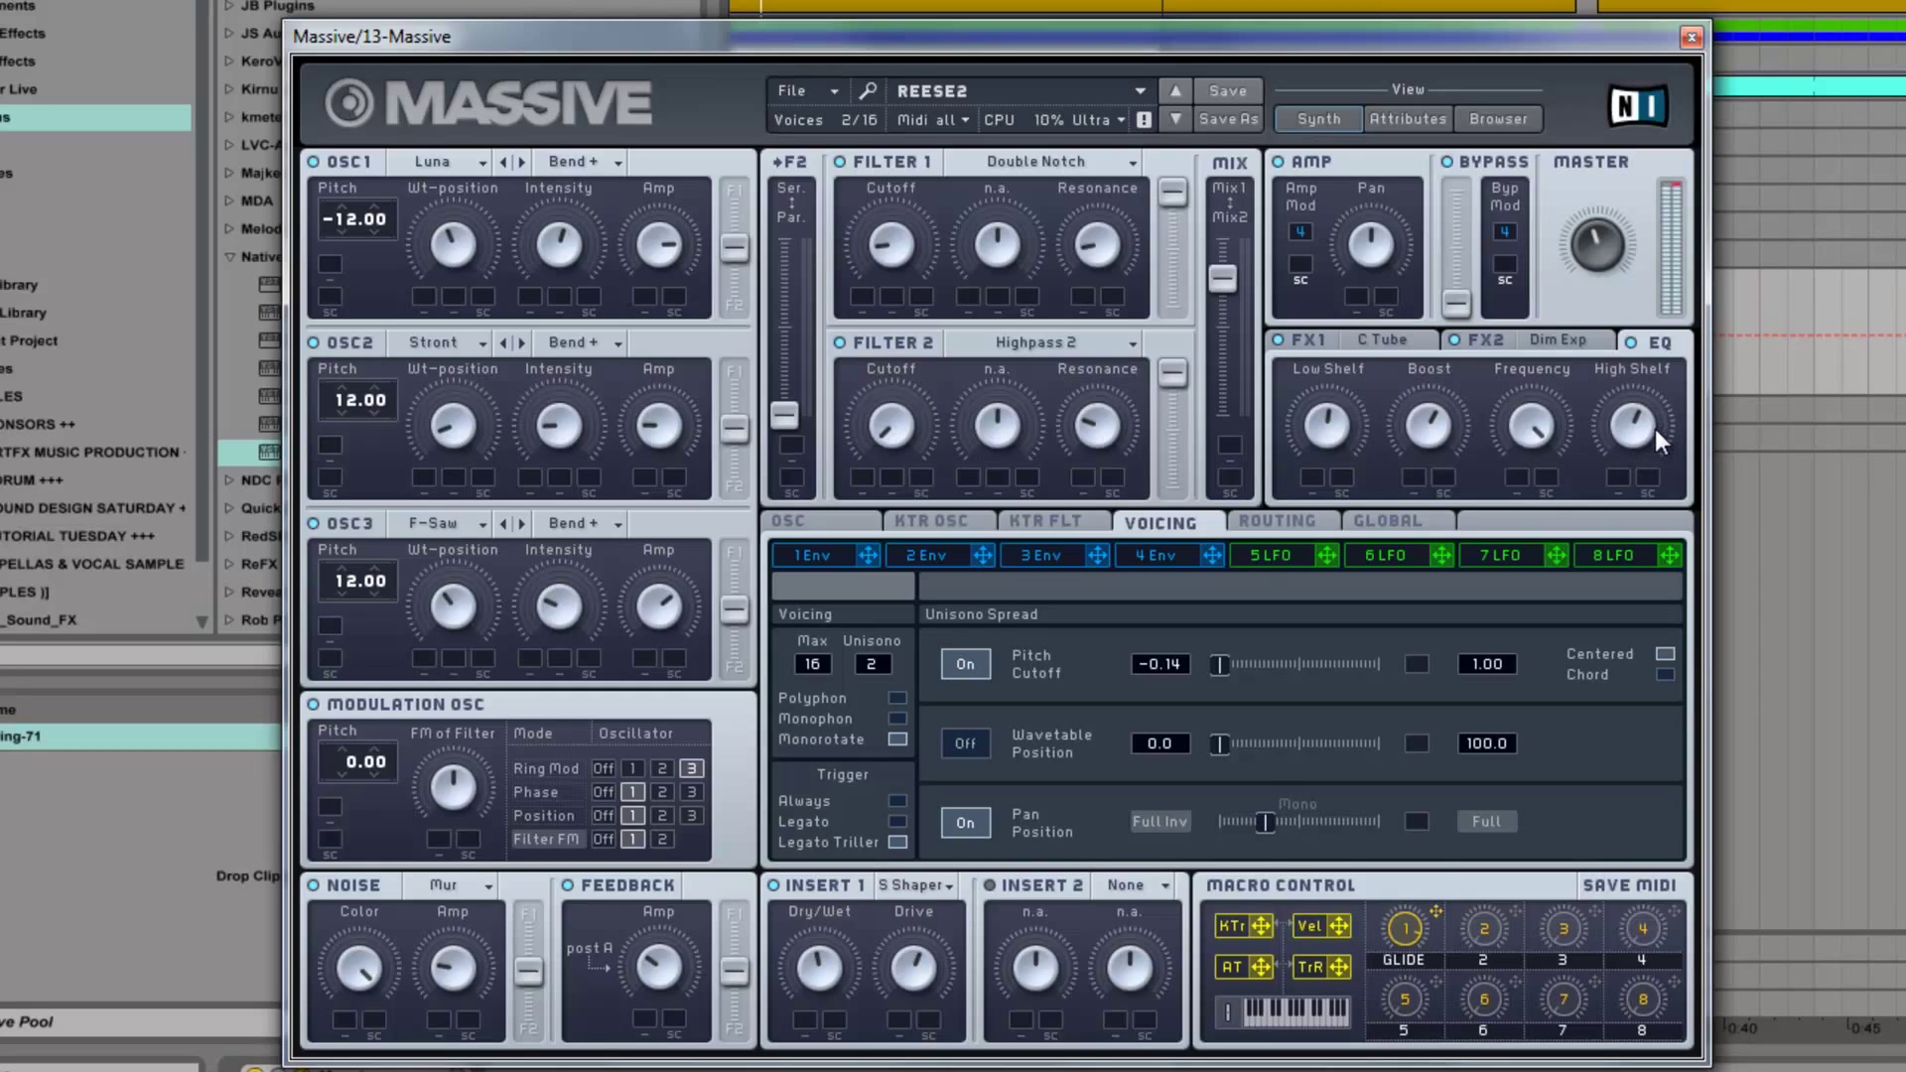
{"action": "double_click", "coordinate": [1652, 431]}
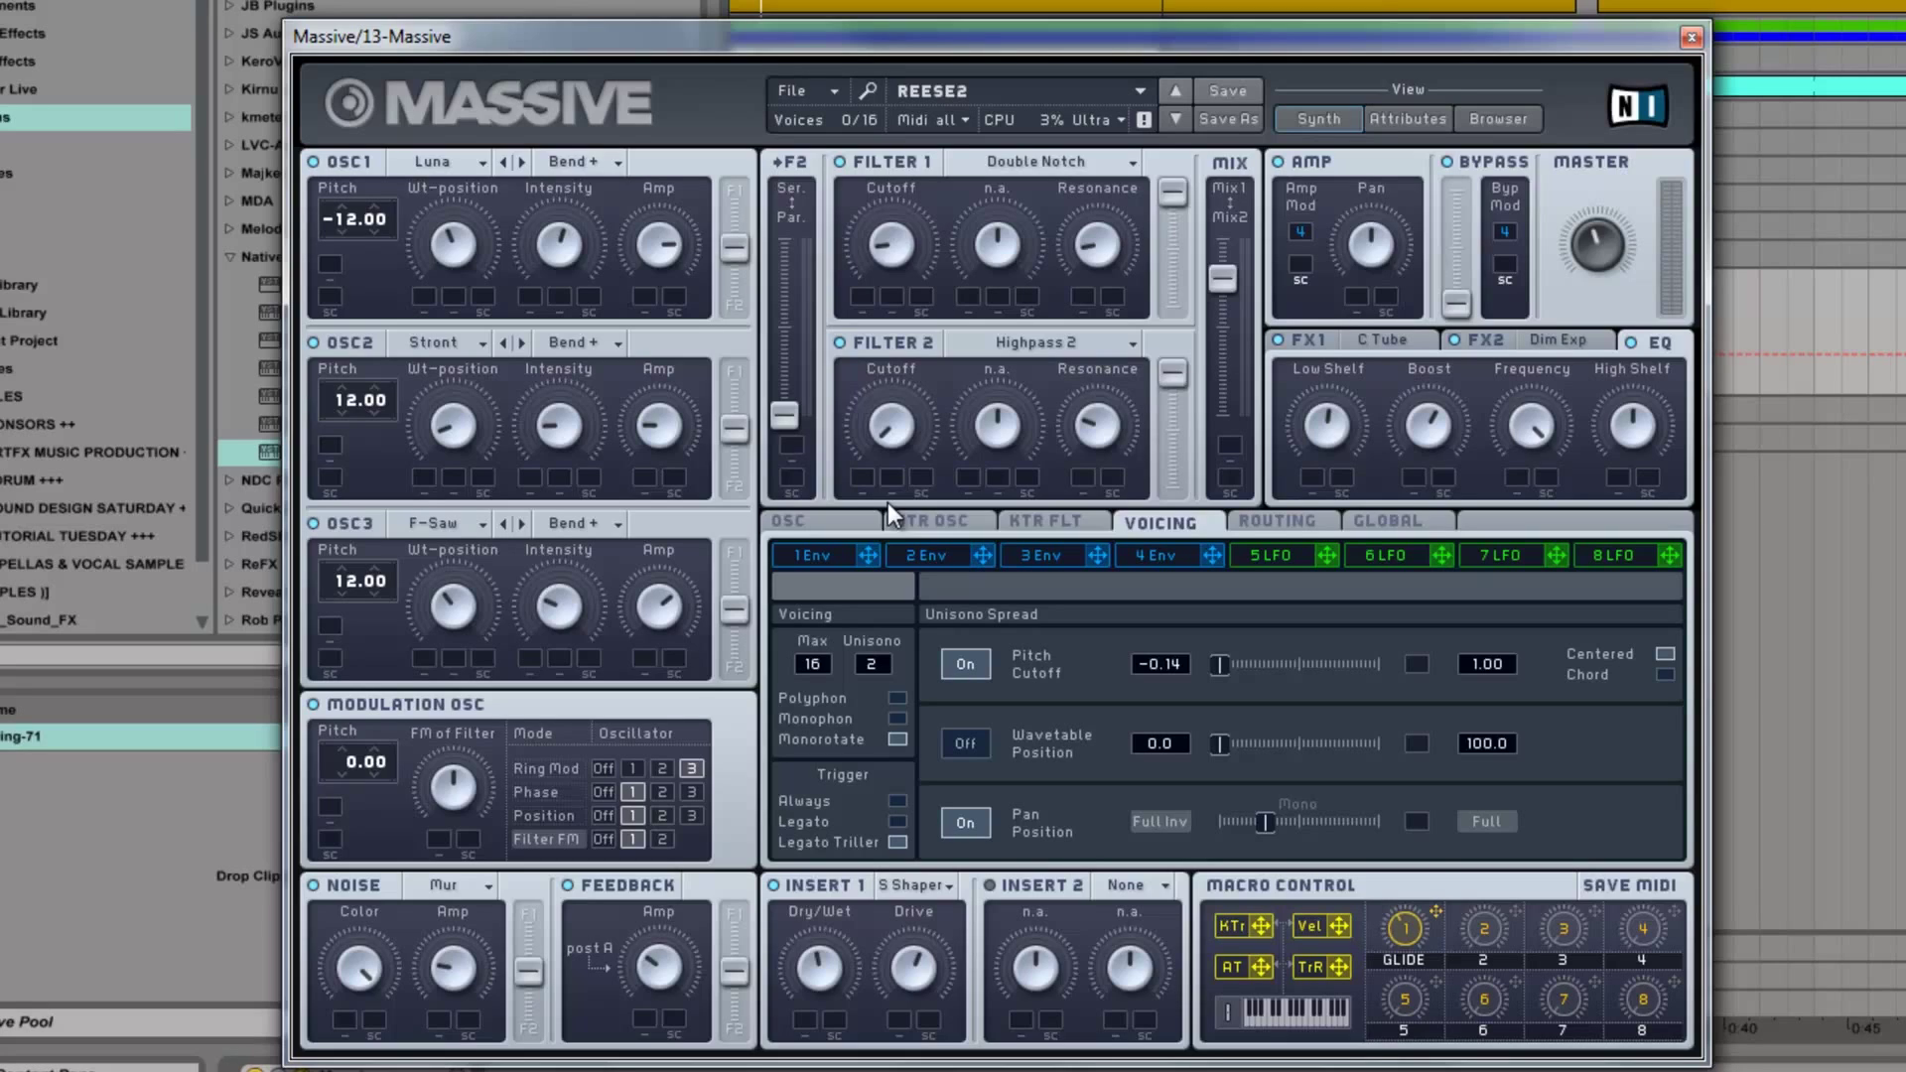
- Shape Envelope 1 as a gradual rise, with near-minimum Attack, zero attack Level, maximum decay Level and a longer Decay
{"action": "left_click", "coordinate": [818, 554]}
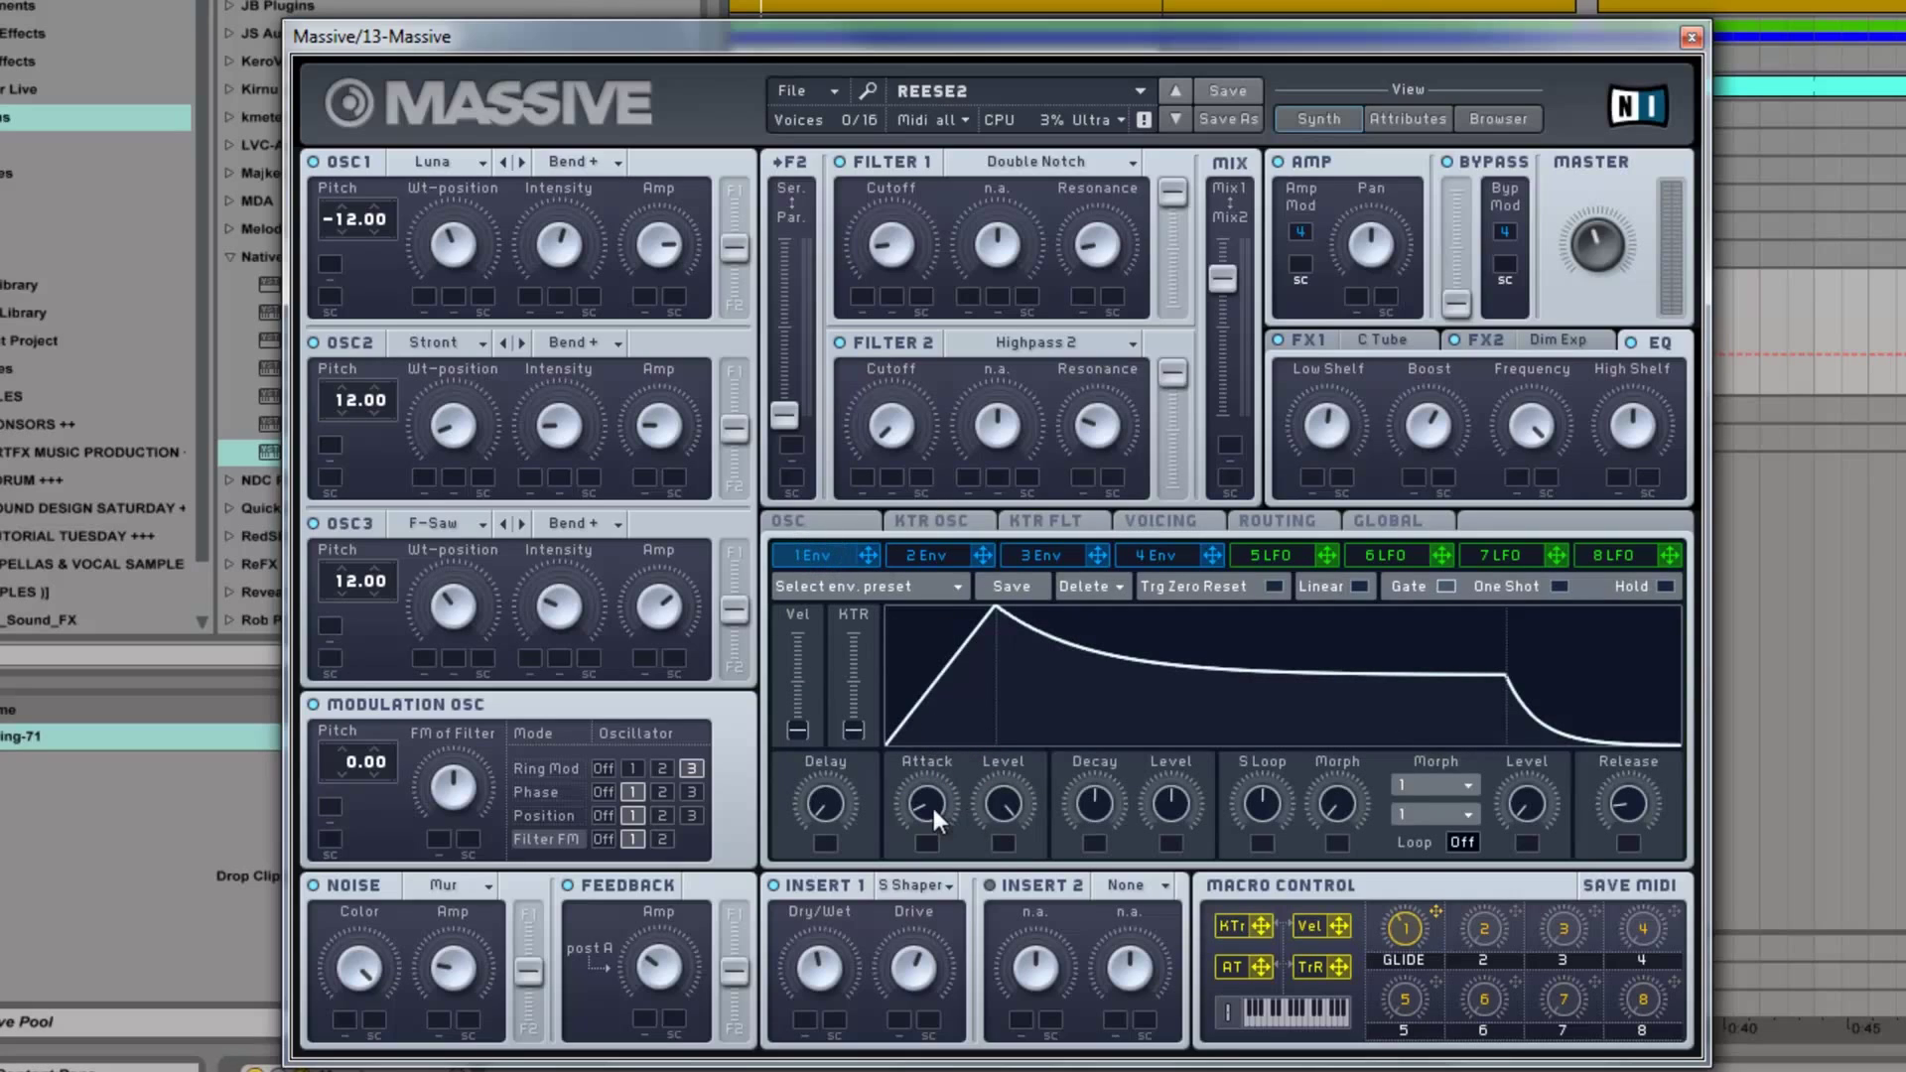
{"action": "left_click_drag", "start_coordinate": [934, 797], "coordinate": [940, 882]}
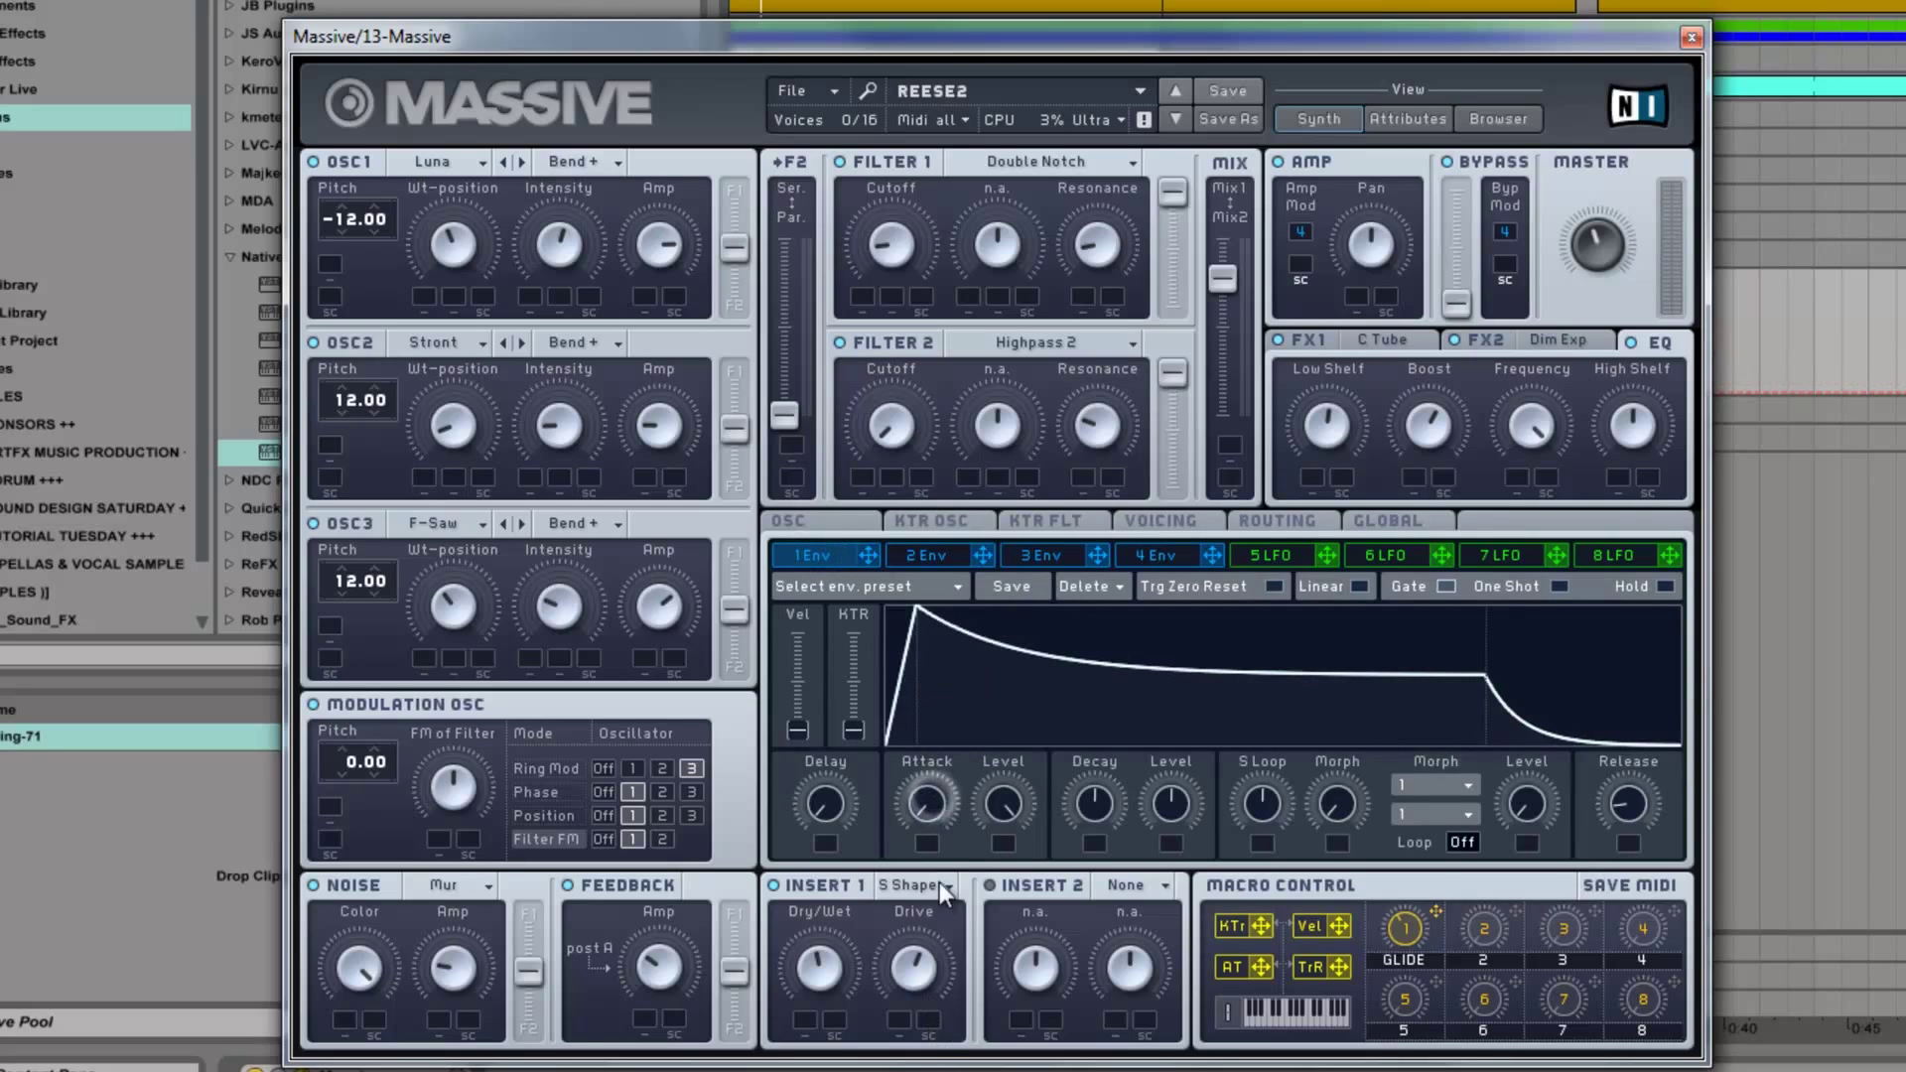
{"action": "left_click_drag", "start_coordinate": [1004, 777], "coordinate": [1016, 819]}
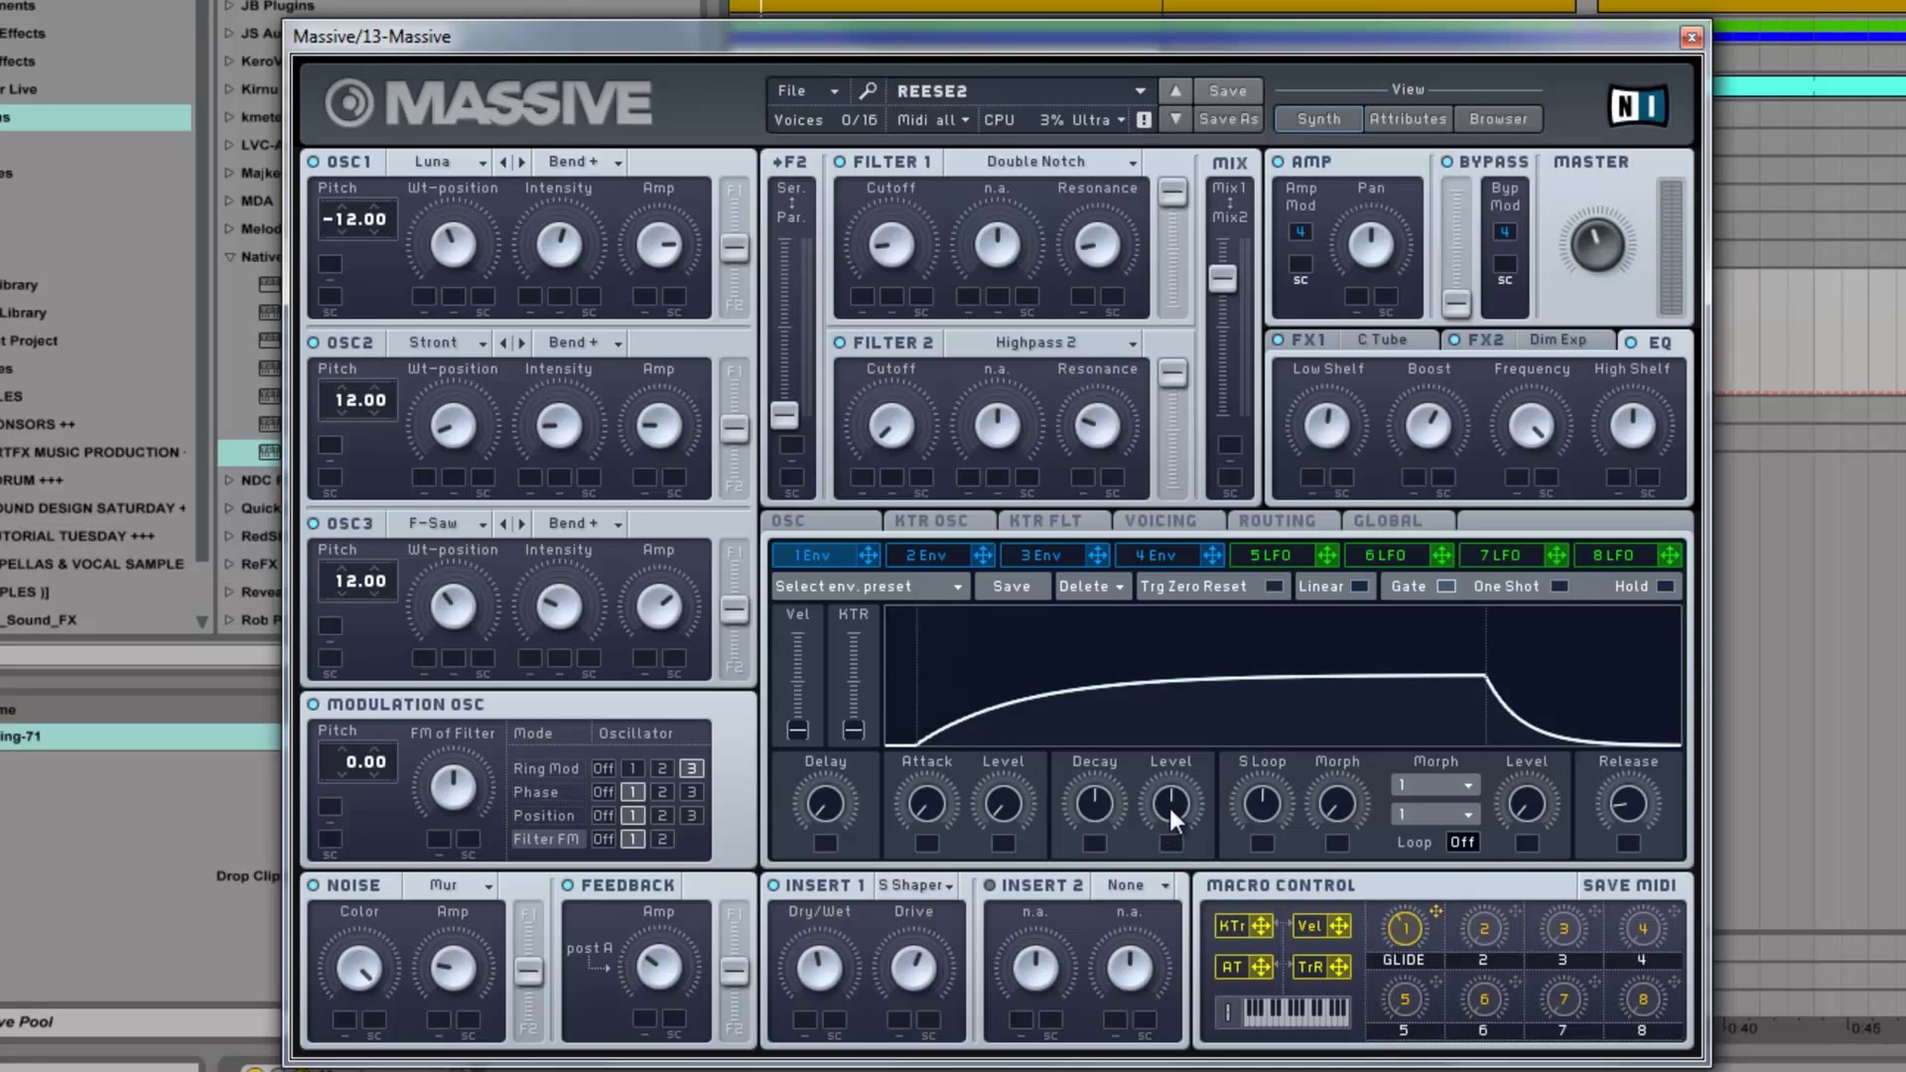
{"action": "left_click_drag", "start_coordinate": [1169, 808], "coordinate": [1207, 537]}
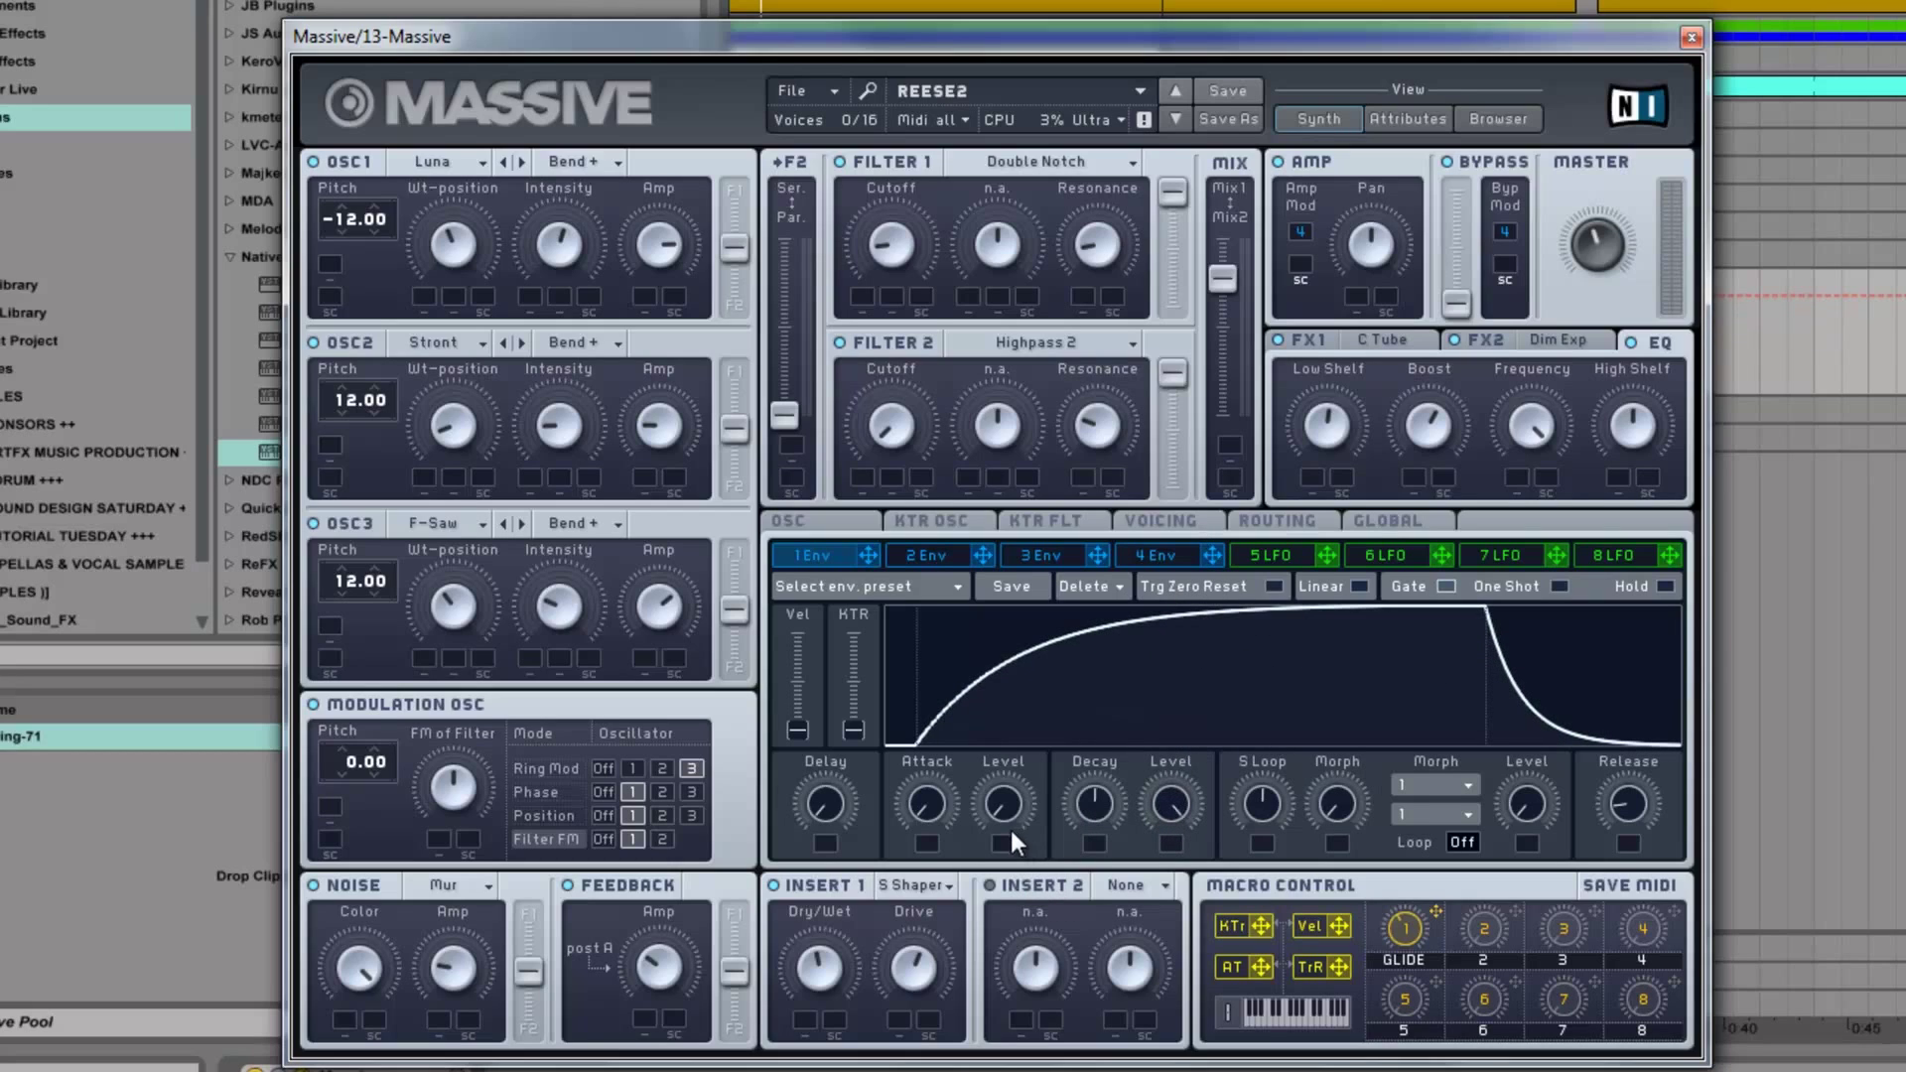
{"action": "left_click_drag", "start_coordinate": [1098, 799], "coordinate": [1130, 707]}
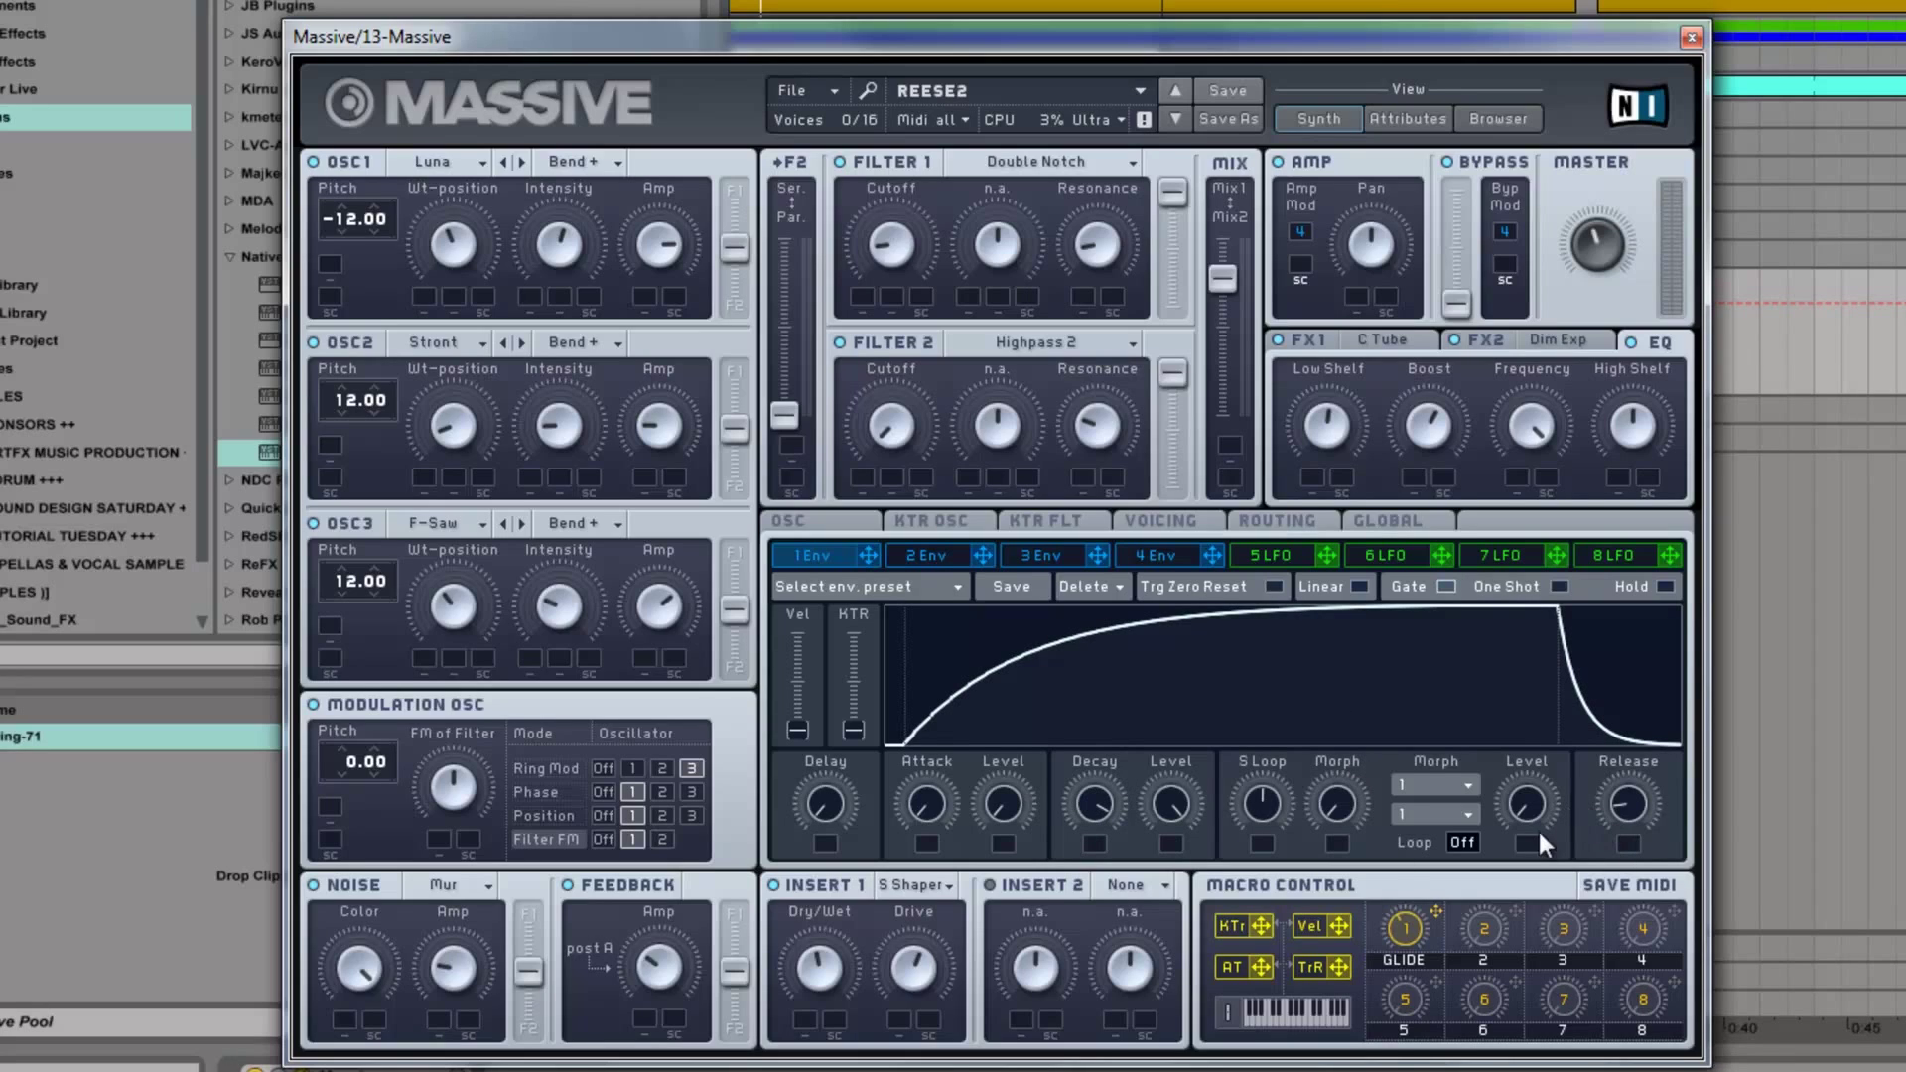
- Shape Envelope 2 as a quick spike, with near-minimum Attack, zero decay Level and slightly shortened Decay
{"action": "left_click", "coordinate": [916, 559]}
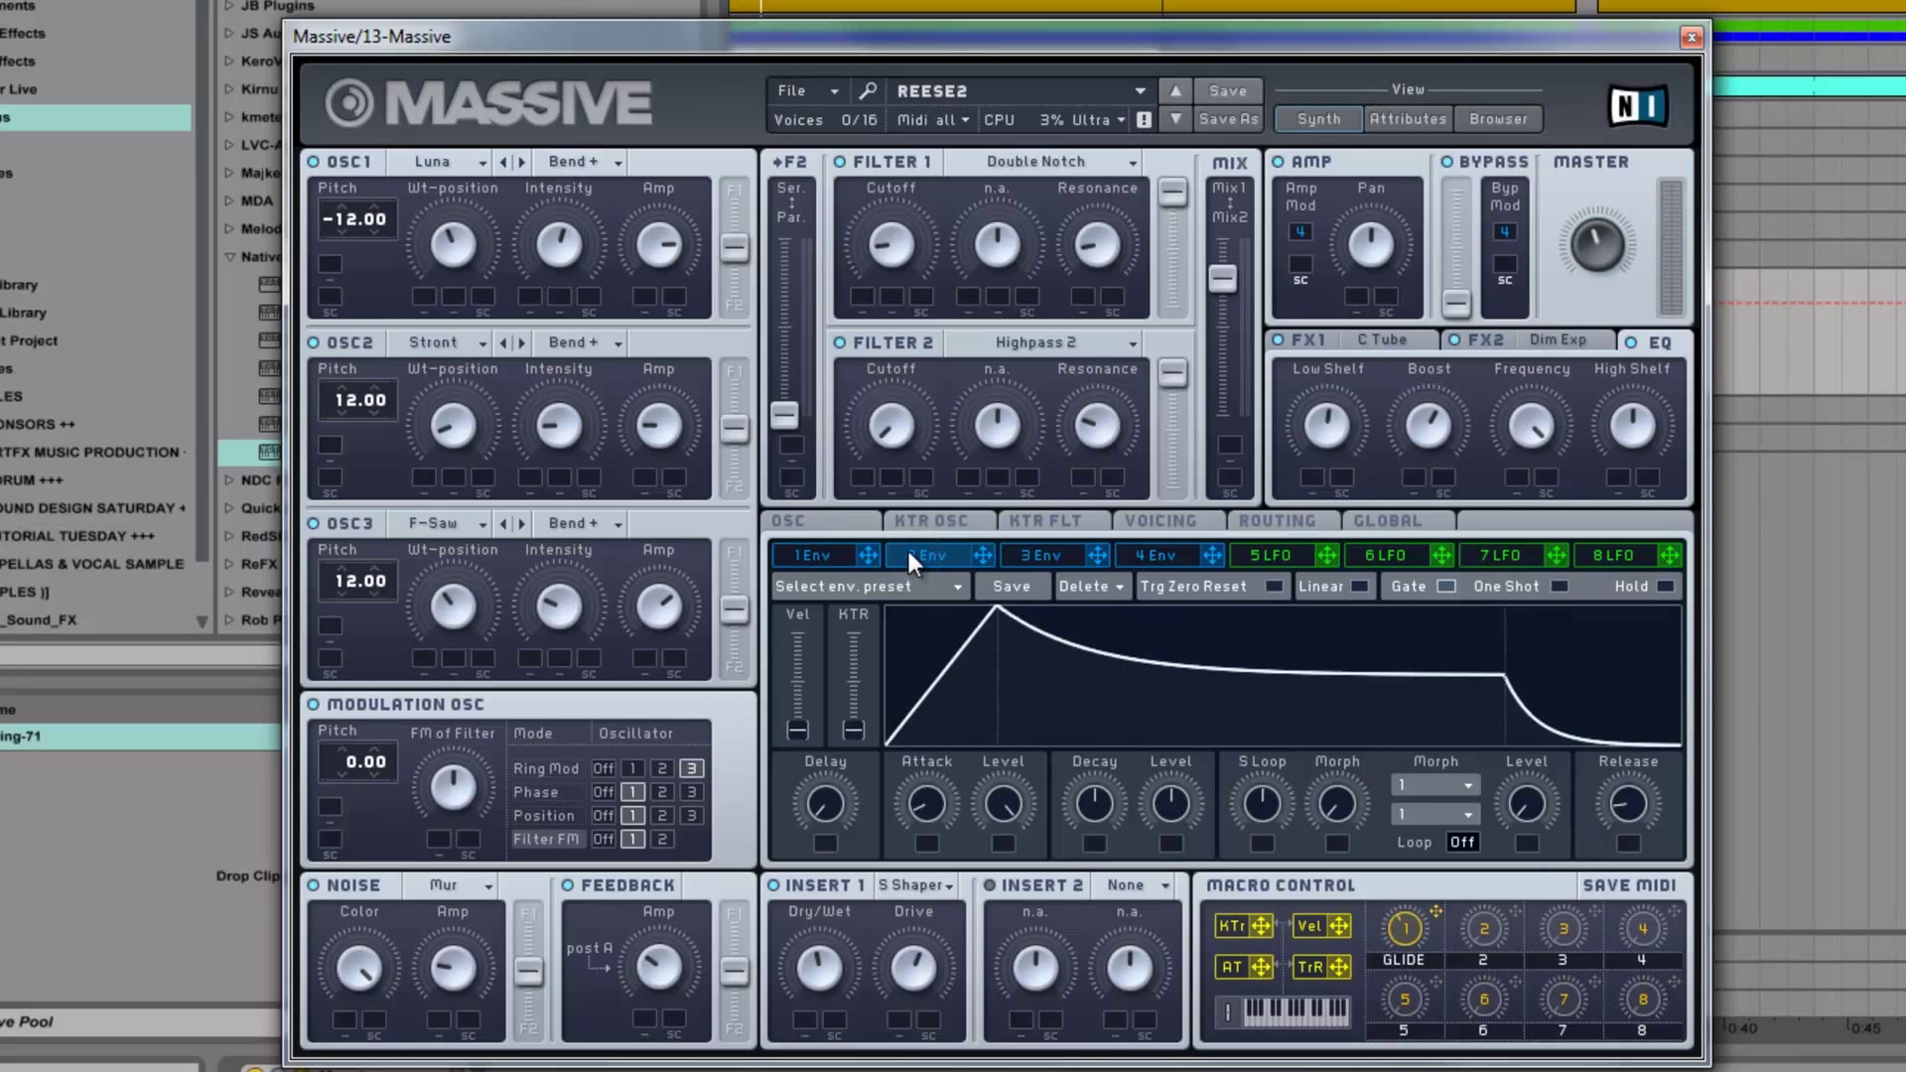
{"action": "left_click_drag", "start_coordinate": [927, 810], "coordinate": [927, 864]}
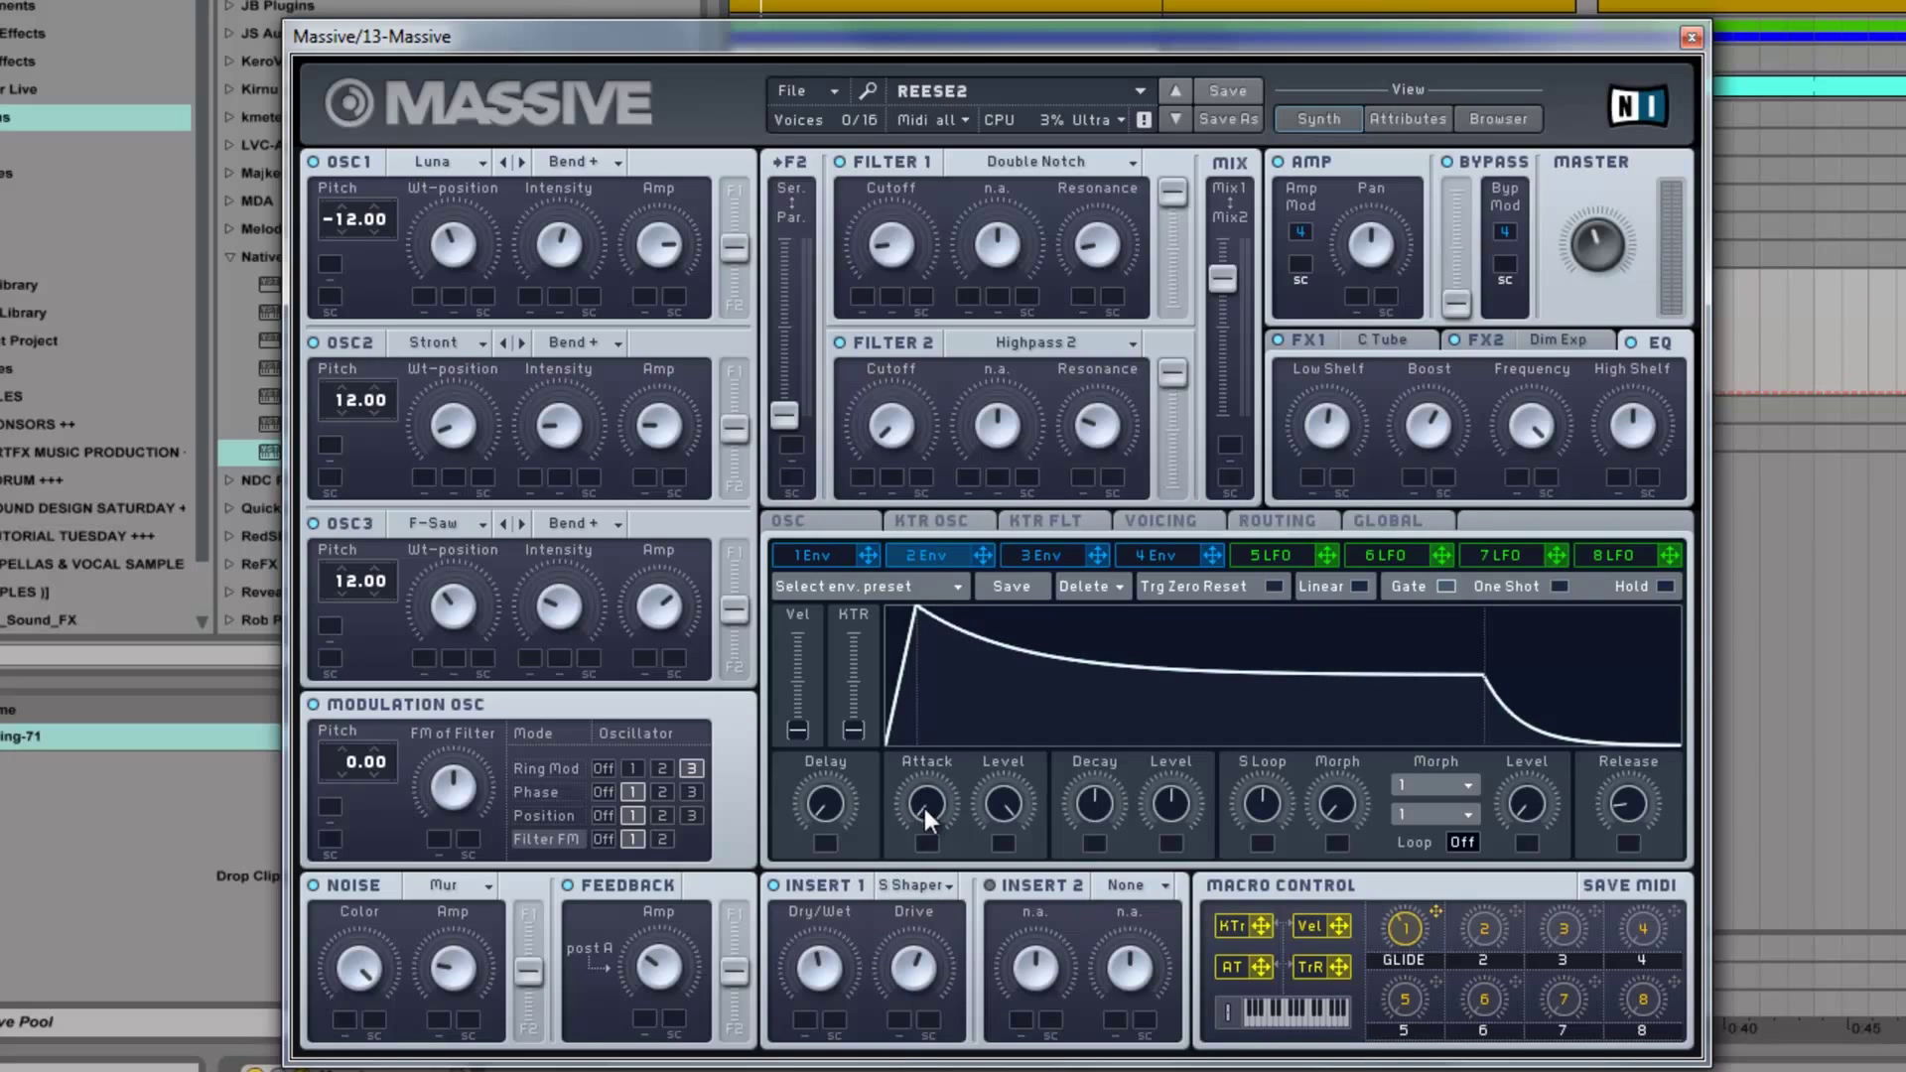
{"action": "left_click_drag", "start_coordinate": [1072, 795], "coordinate": [1157, 800]}
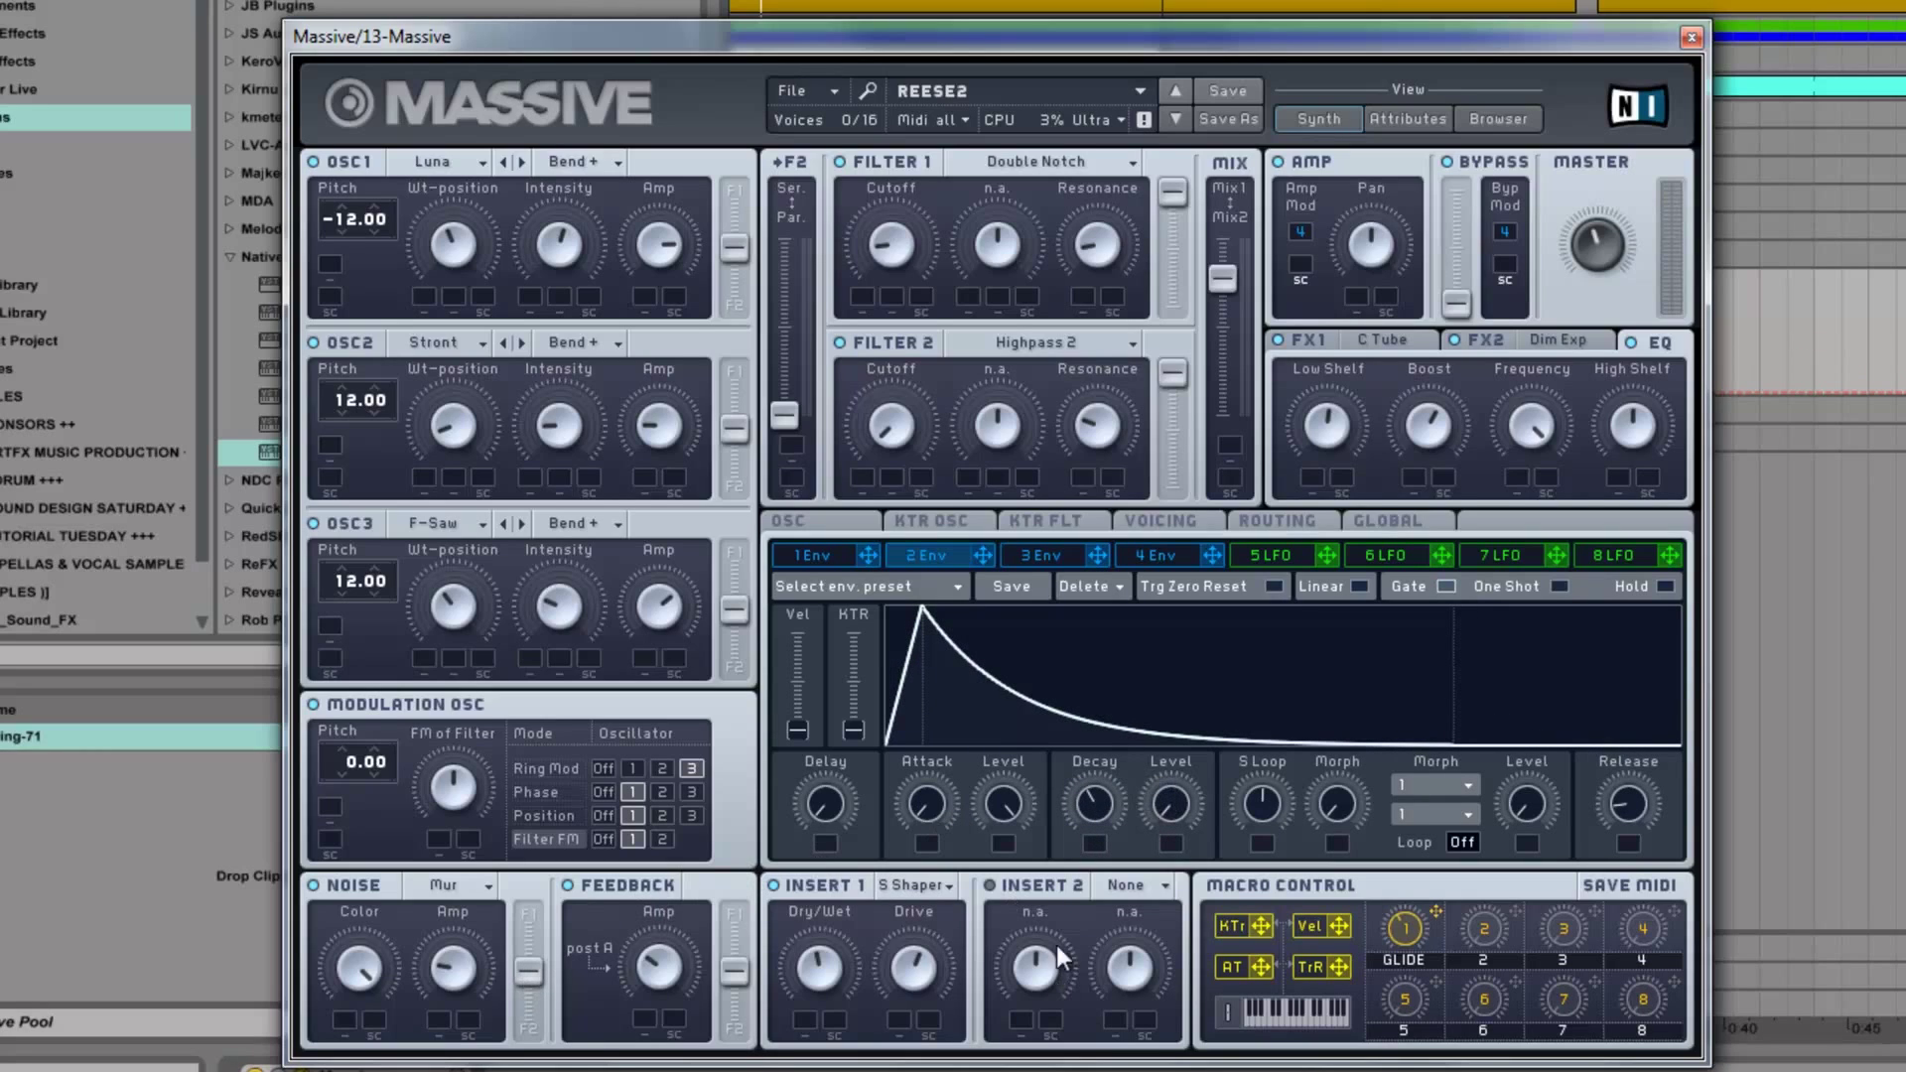
- Assign Envelope 2 to the pitch of all three oscillators and the modulation oscillator, each with a 12.00 modulation amount
{"action": "left_click_drag", "start_coordinate": [985, 563], "coordinate": [564, 338]}
{"action": "left_click_drag", "start_coordinate": [338, 261], "coordinate": [337, 262]}
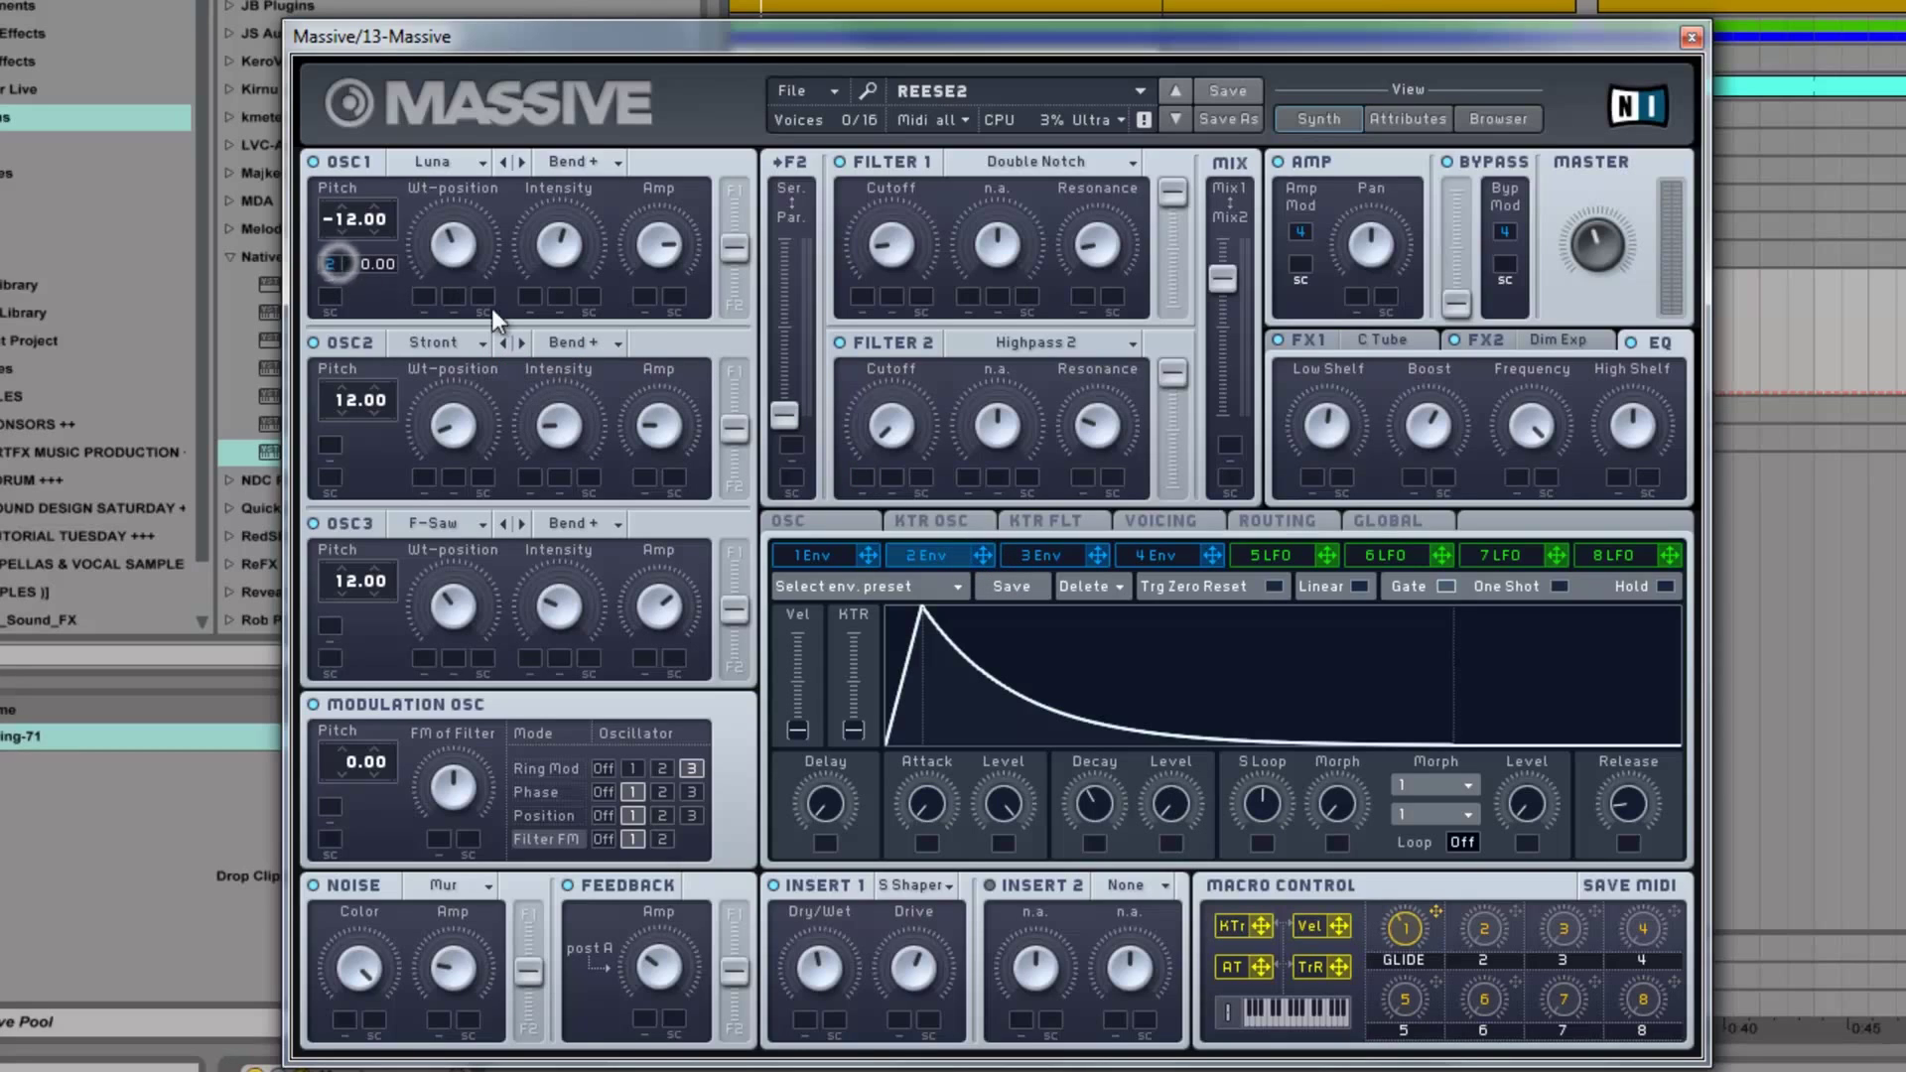
{"action": "left_click_drag", "start_coordinate": [992, 558], "coordinate": [330, 437]}
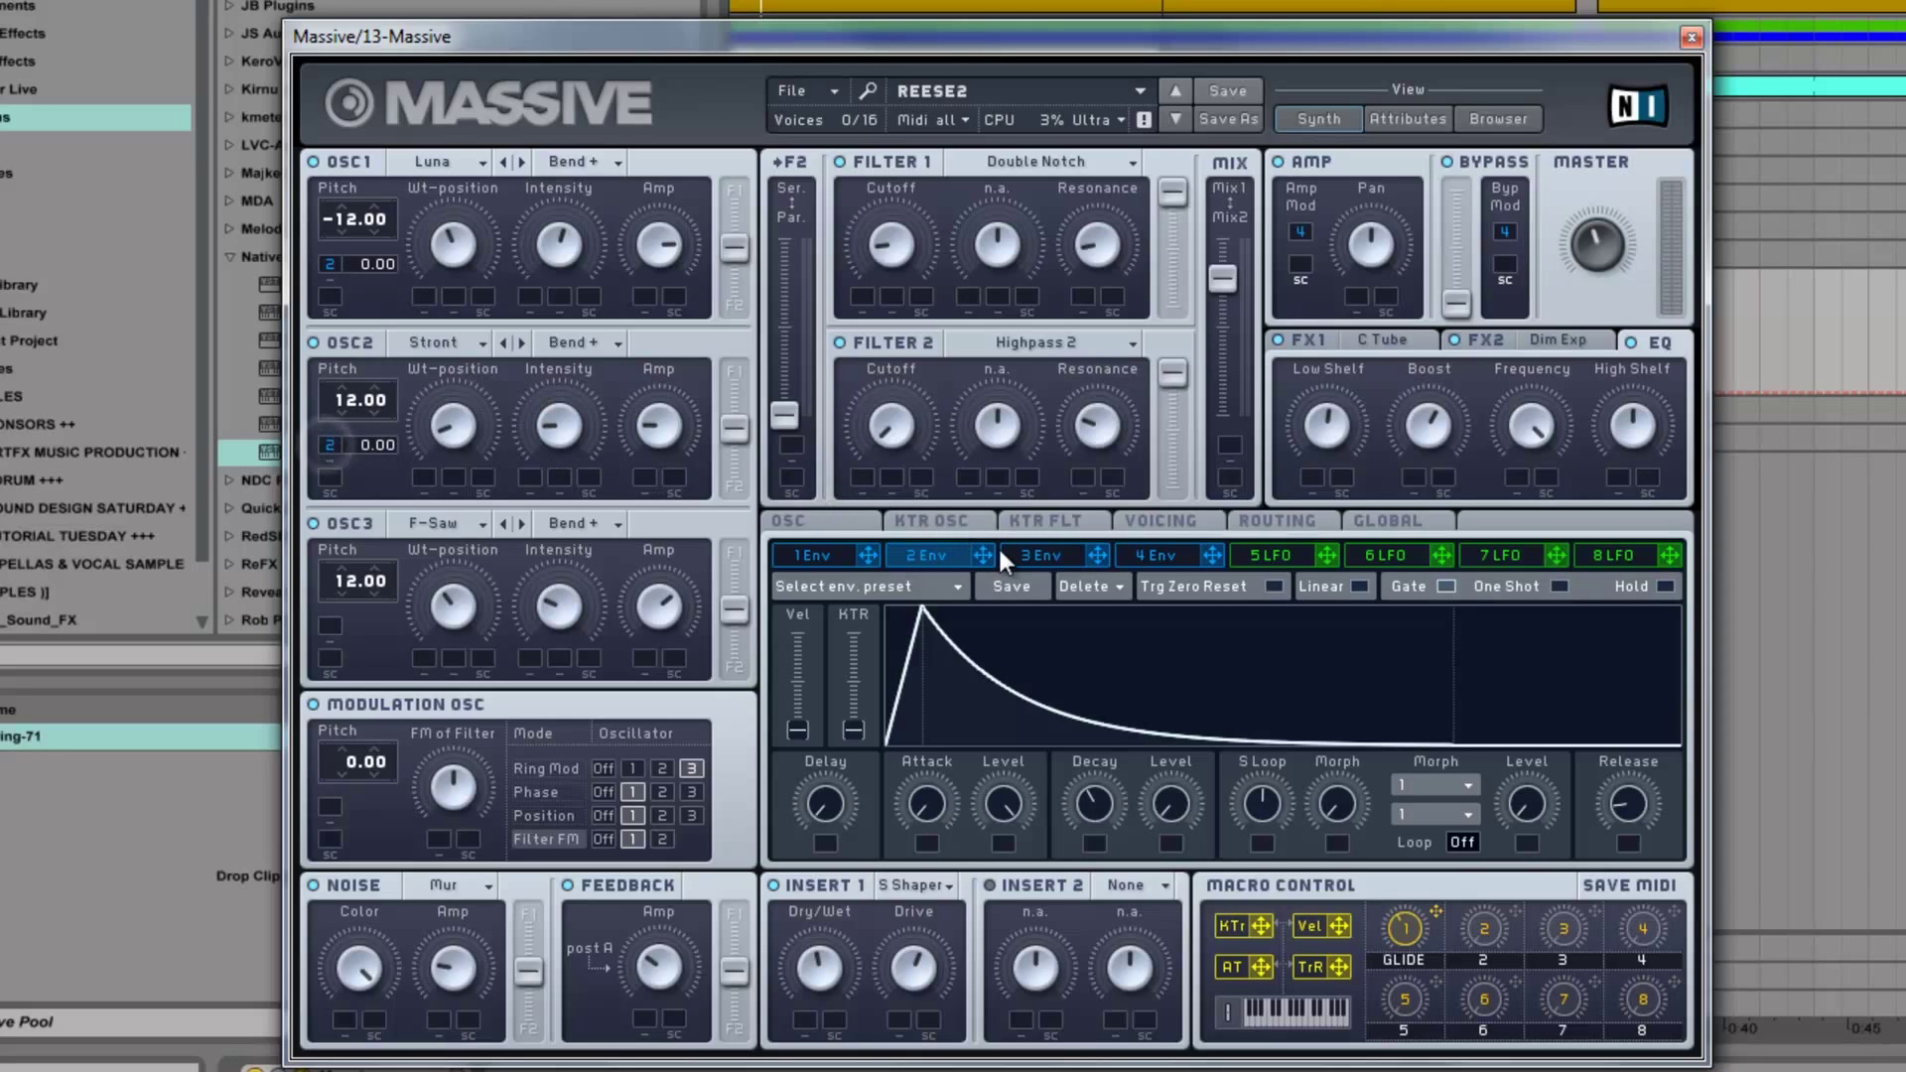
{"action": "left_click_drag", "start_coordinate": [985, 560], "coordinate": [316, 627]}
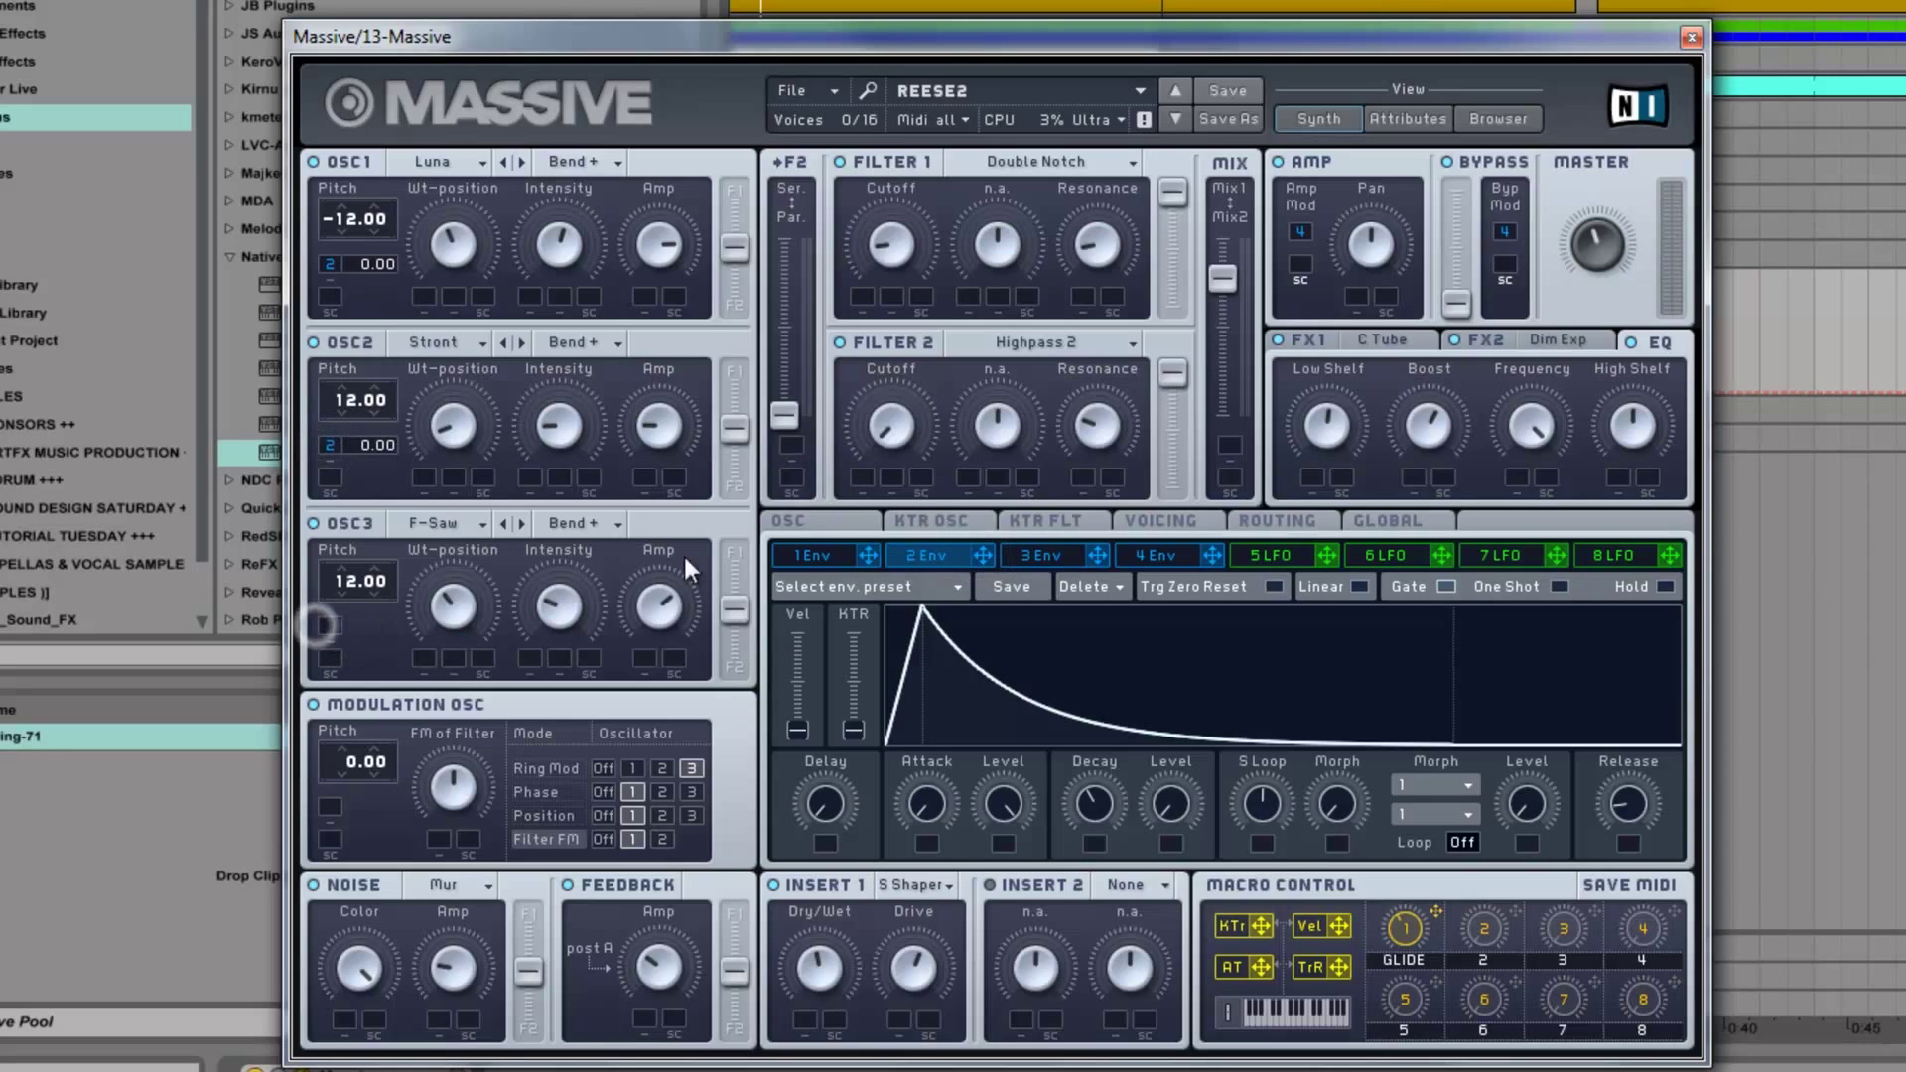
{"action": "left_click_drag", "start_coordinate": [984, 560], "coordinate": [323, 625]}
{"action": "left_click_drag", "start_coordinate": [984, 562], "coordinate": [323, 799]}
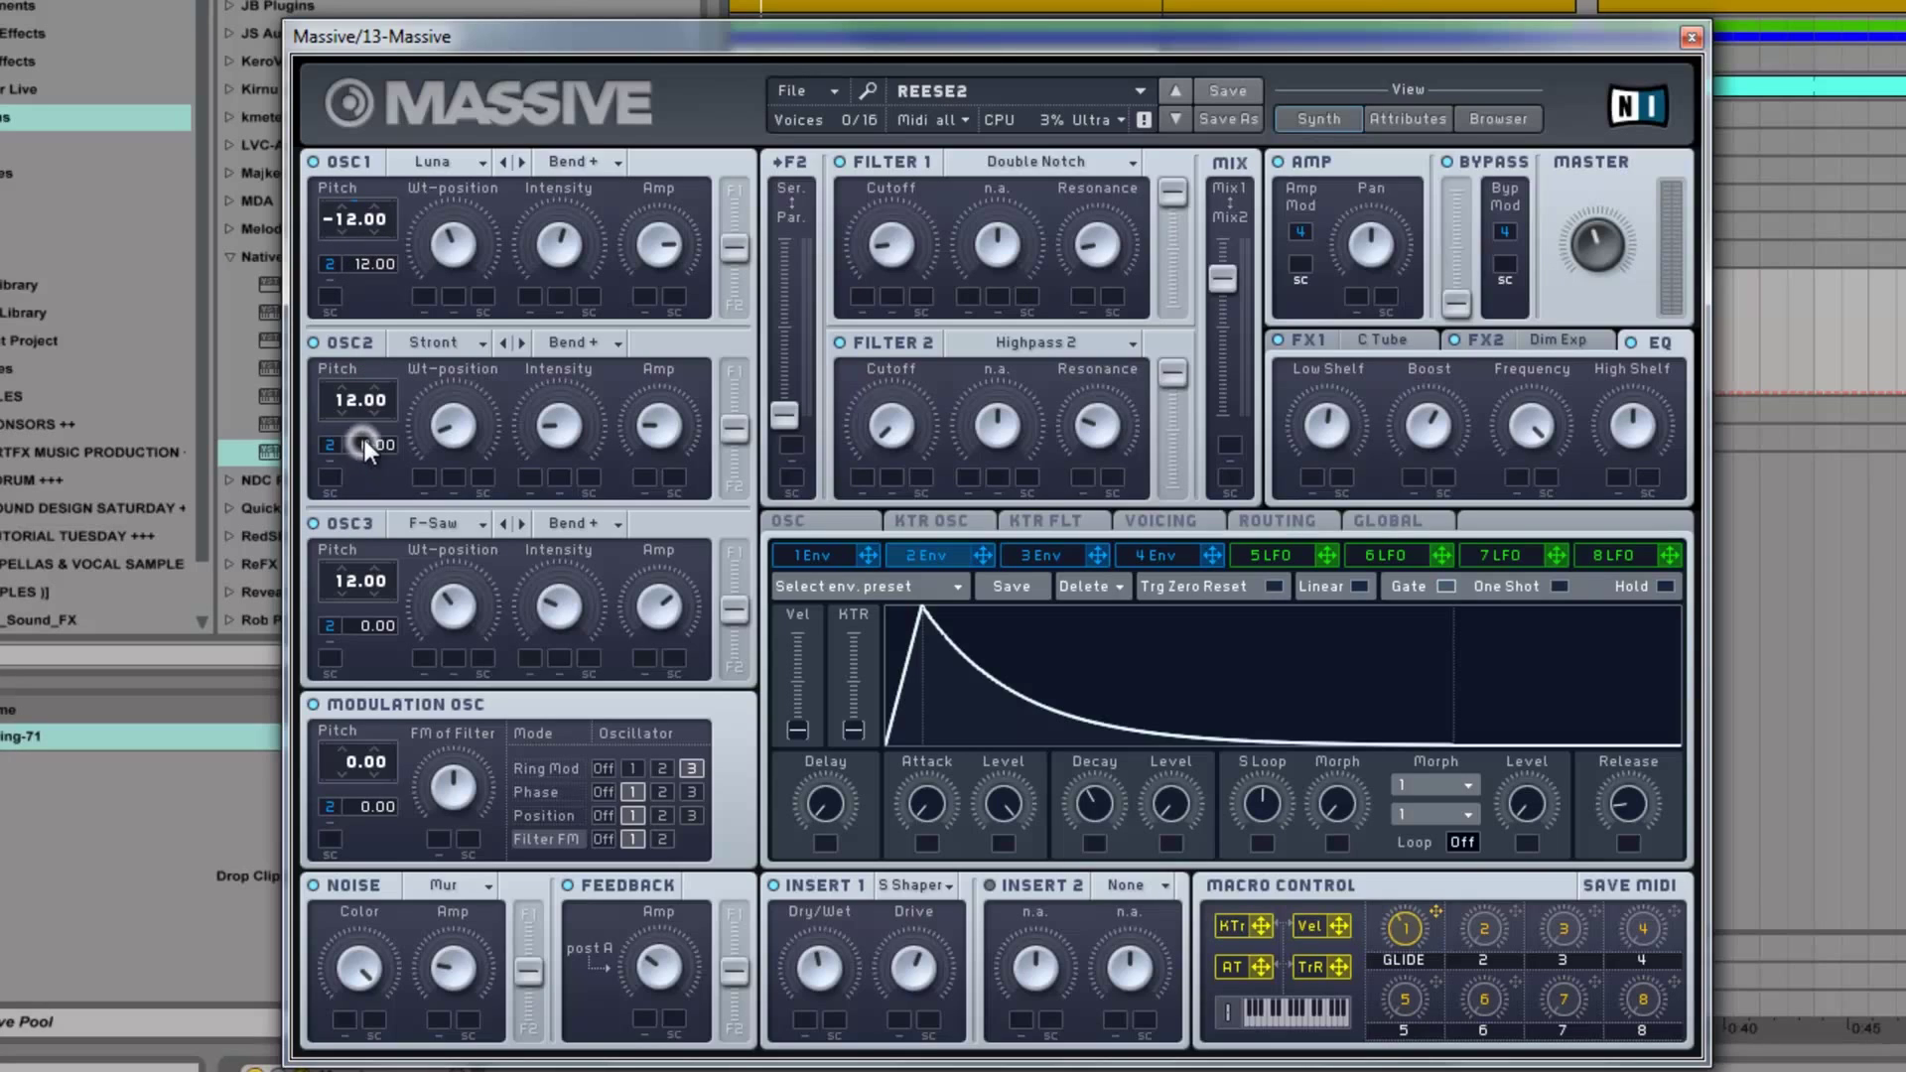
{"action": "left_click_drag", "start_coordinate": [366, 622], "coordinate": [367, 612]}
- Try Envelope 2 with its attack Level at zero and restore the Level to maximum
{"action": "left_click_drag", "start_coordinate": [1003, 809], "coordinate": [1002, 894]}
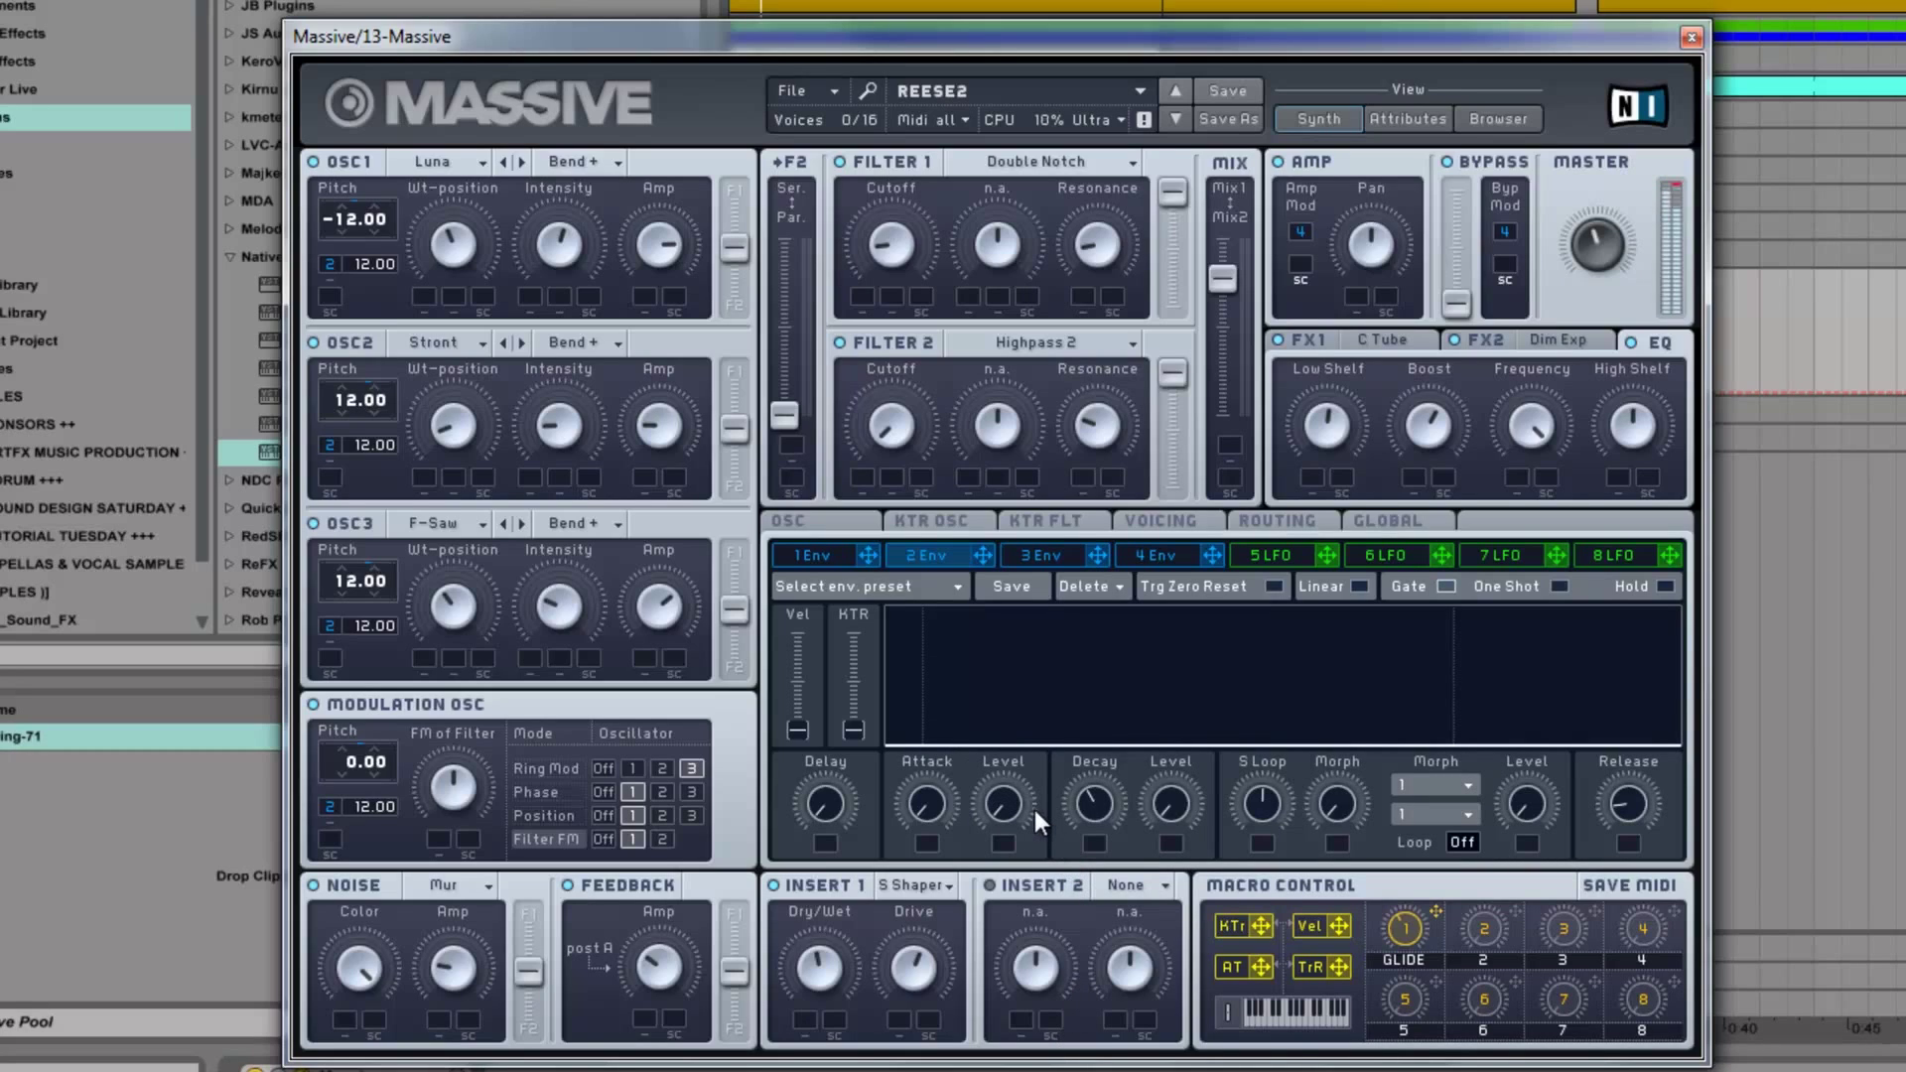
{"action": "left_click_drag", "start_coordinate": [1005, 803], "coordinate": [1177, 324]}
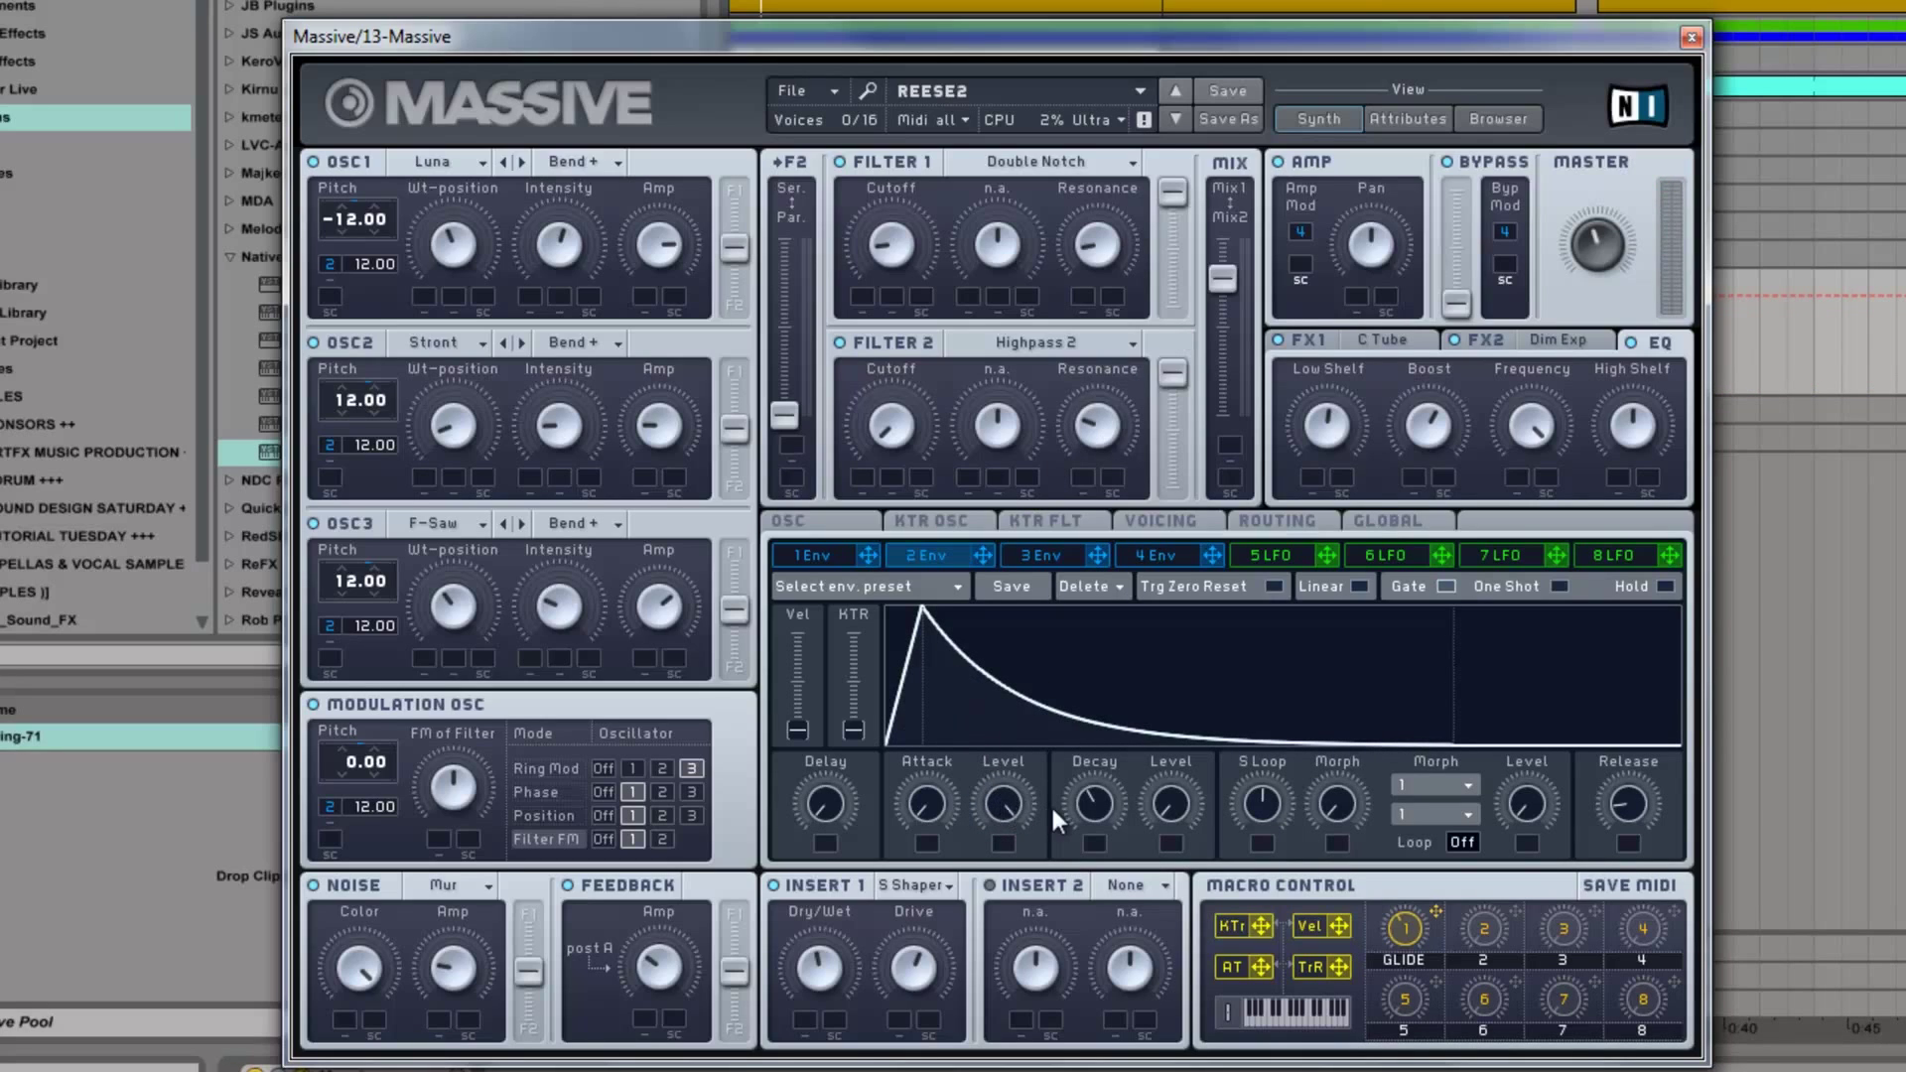
- Shorten Envelope 2's Decay to about a quarter, assign Macro 2 to it, and label the macro DECAY
{"action": "left_click_drag", "start_coordinate": [1094, 819], "coordinate": [1093, 802]}
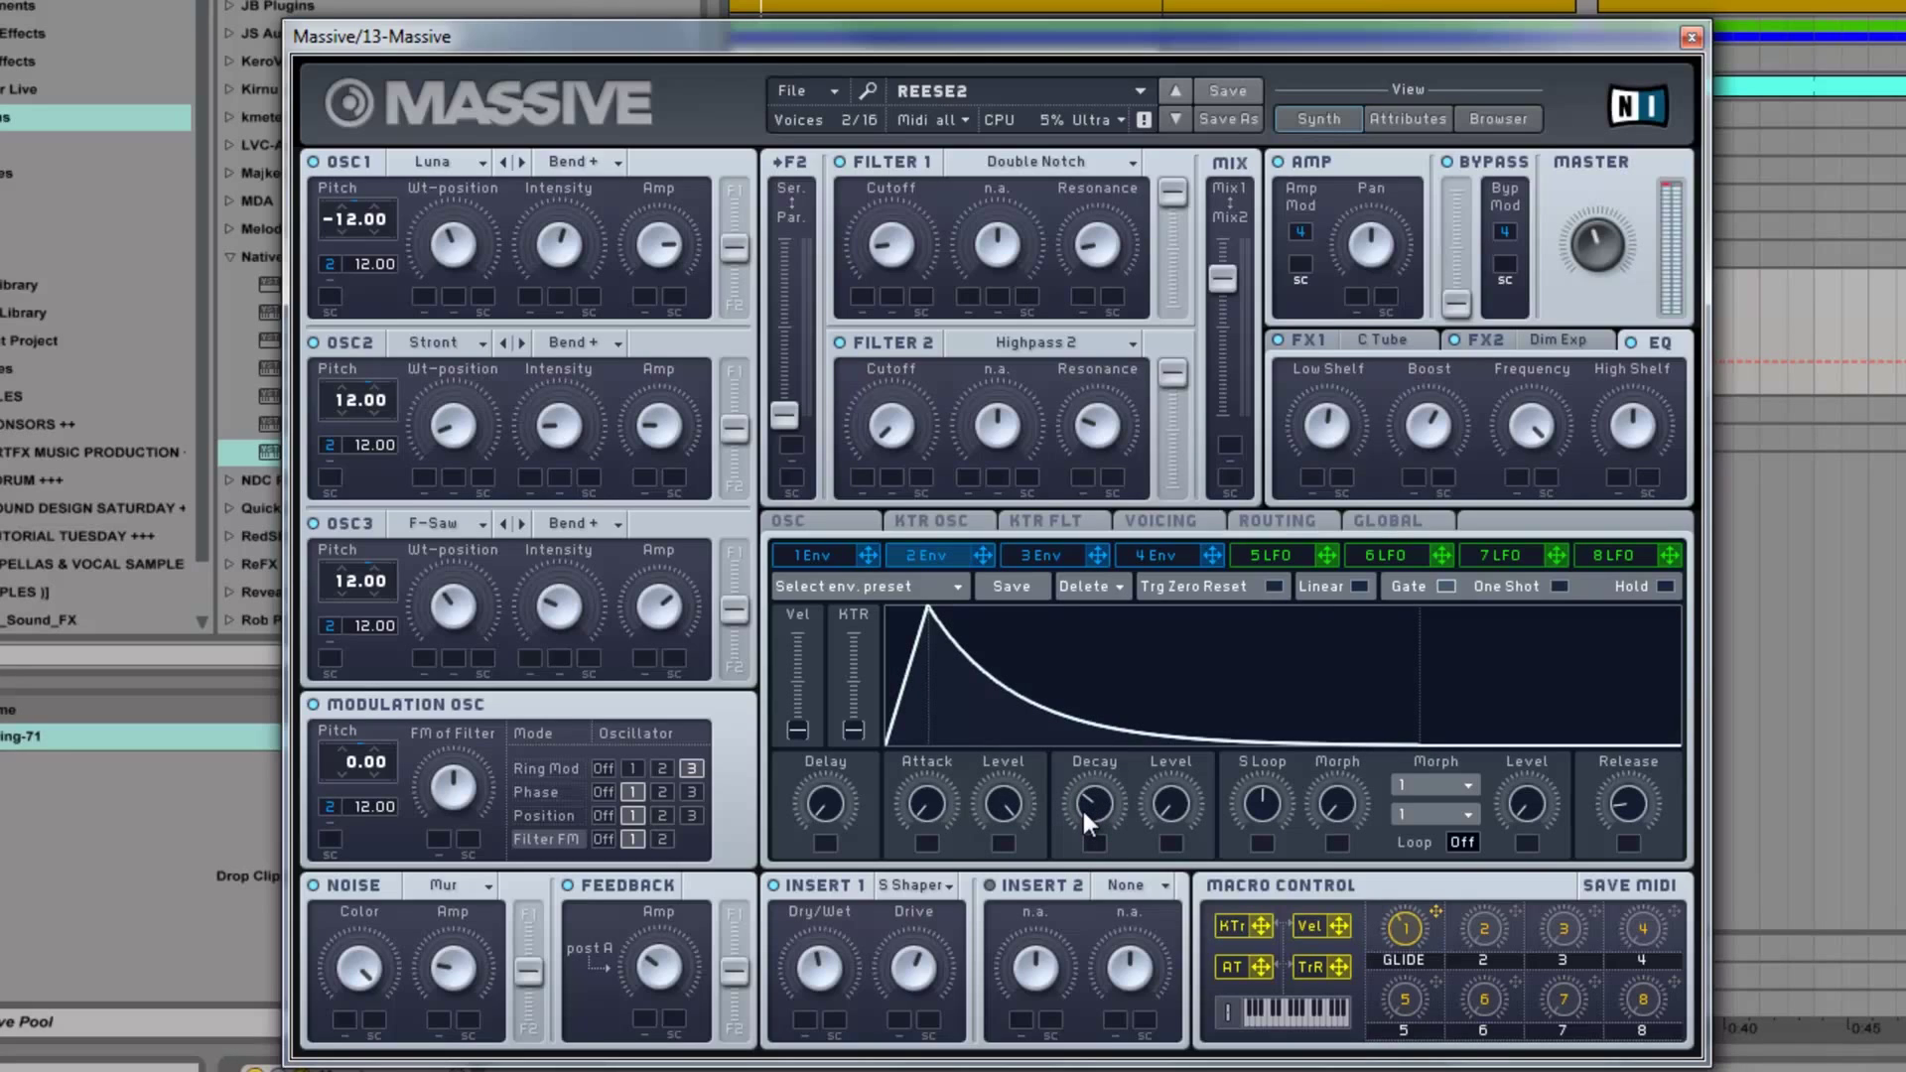
{"action": "left_click_drag", "start_coordinate": [1086, 806], "coordinate": [1062, 927]}
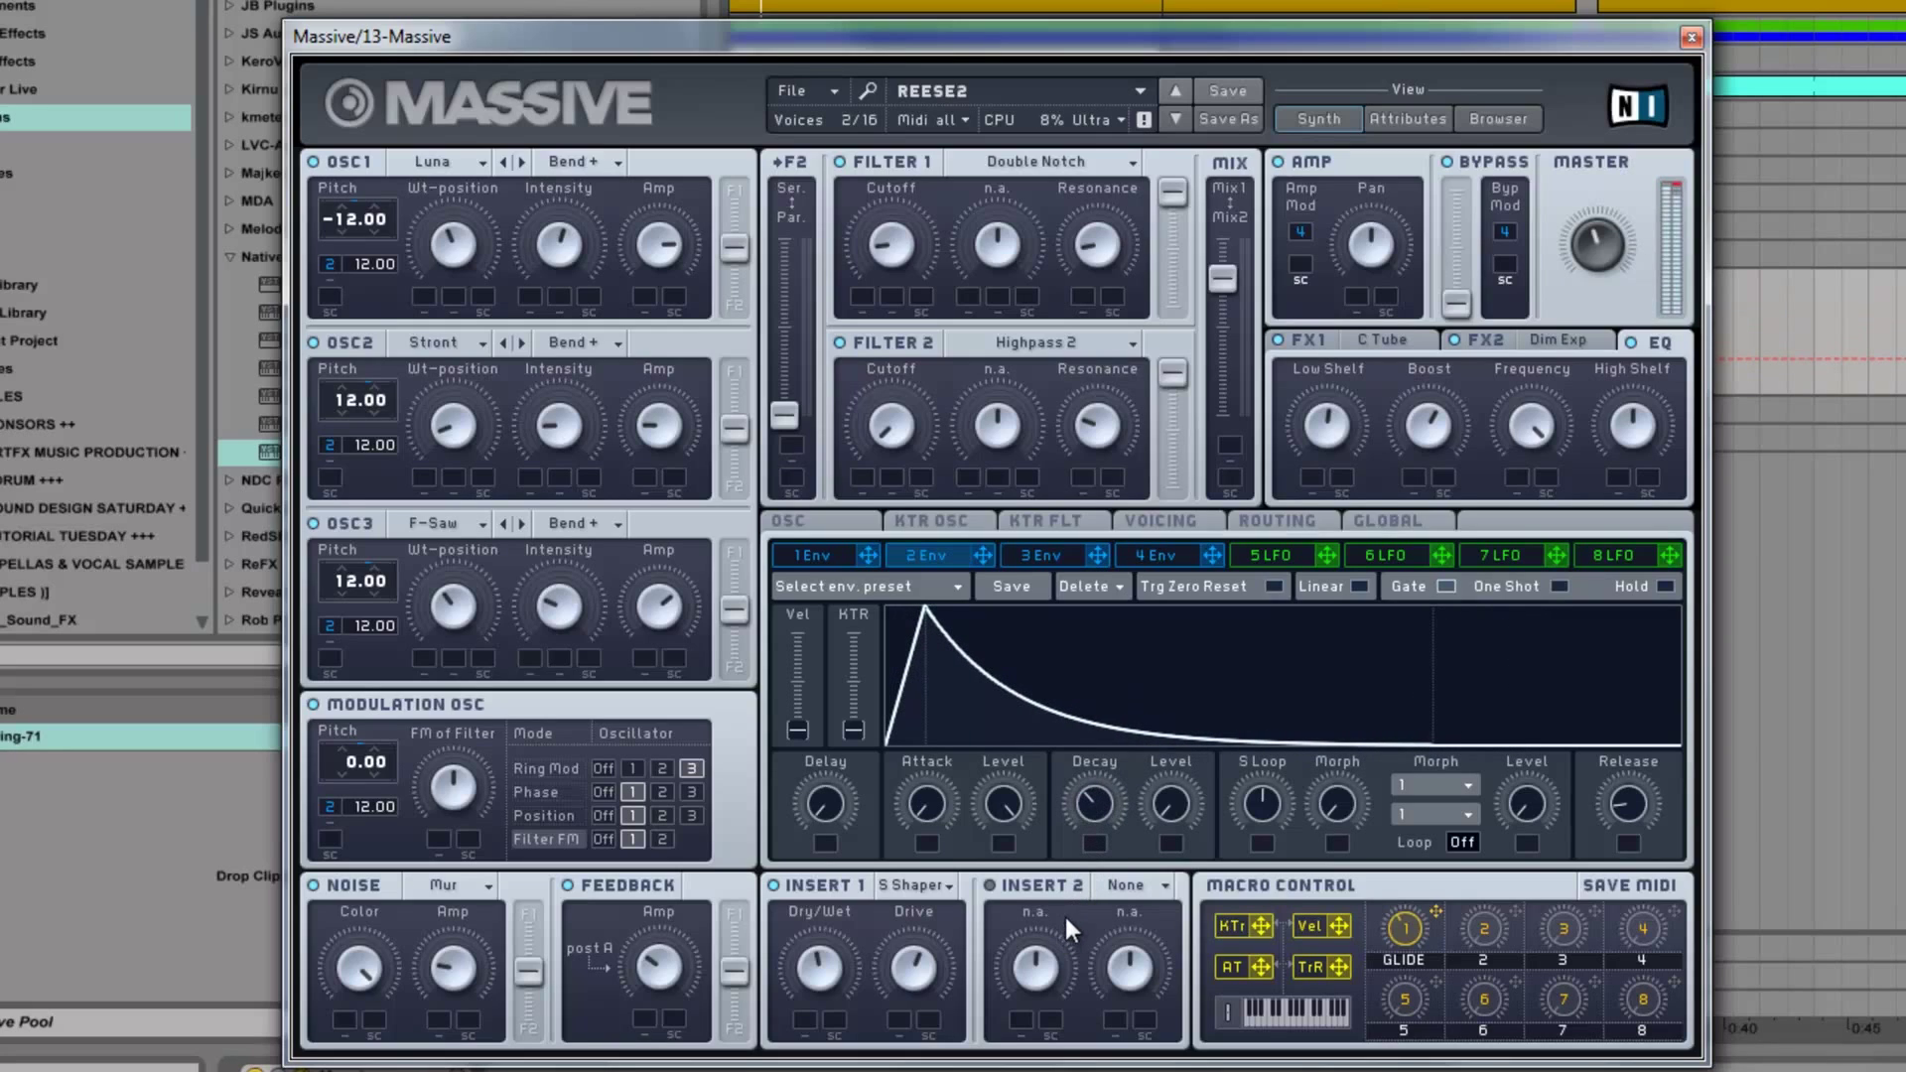
{"action": "left_click_drag", "start_coordinate": [1095, 801], "coordinate": [1088, 820]}
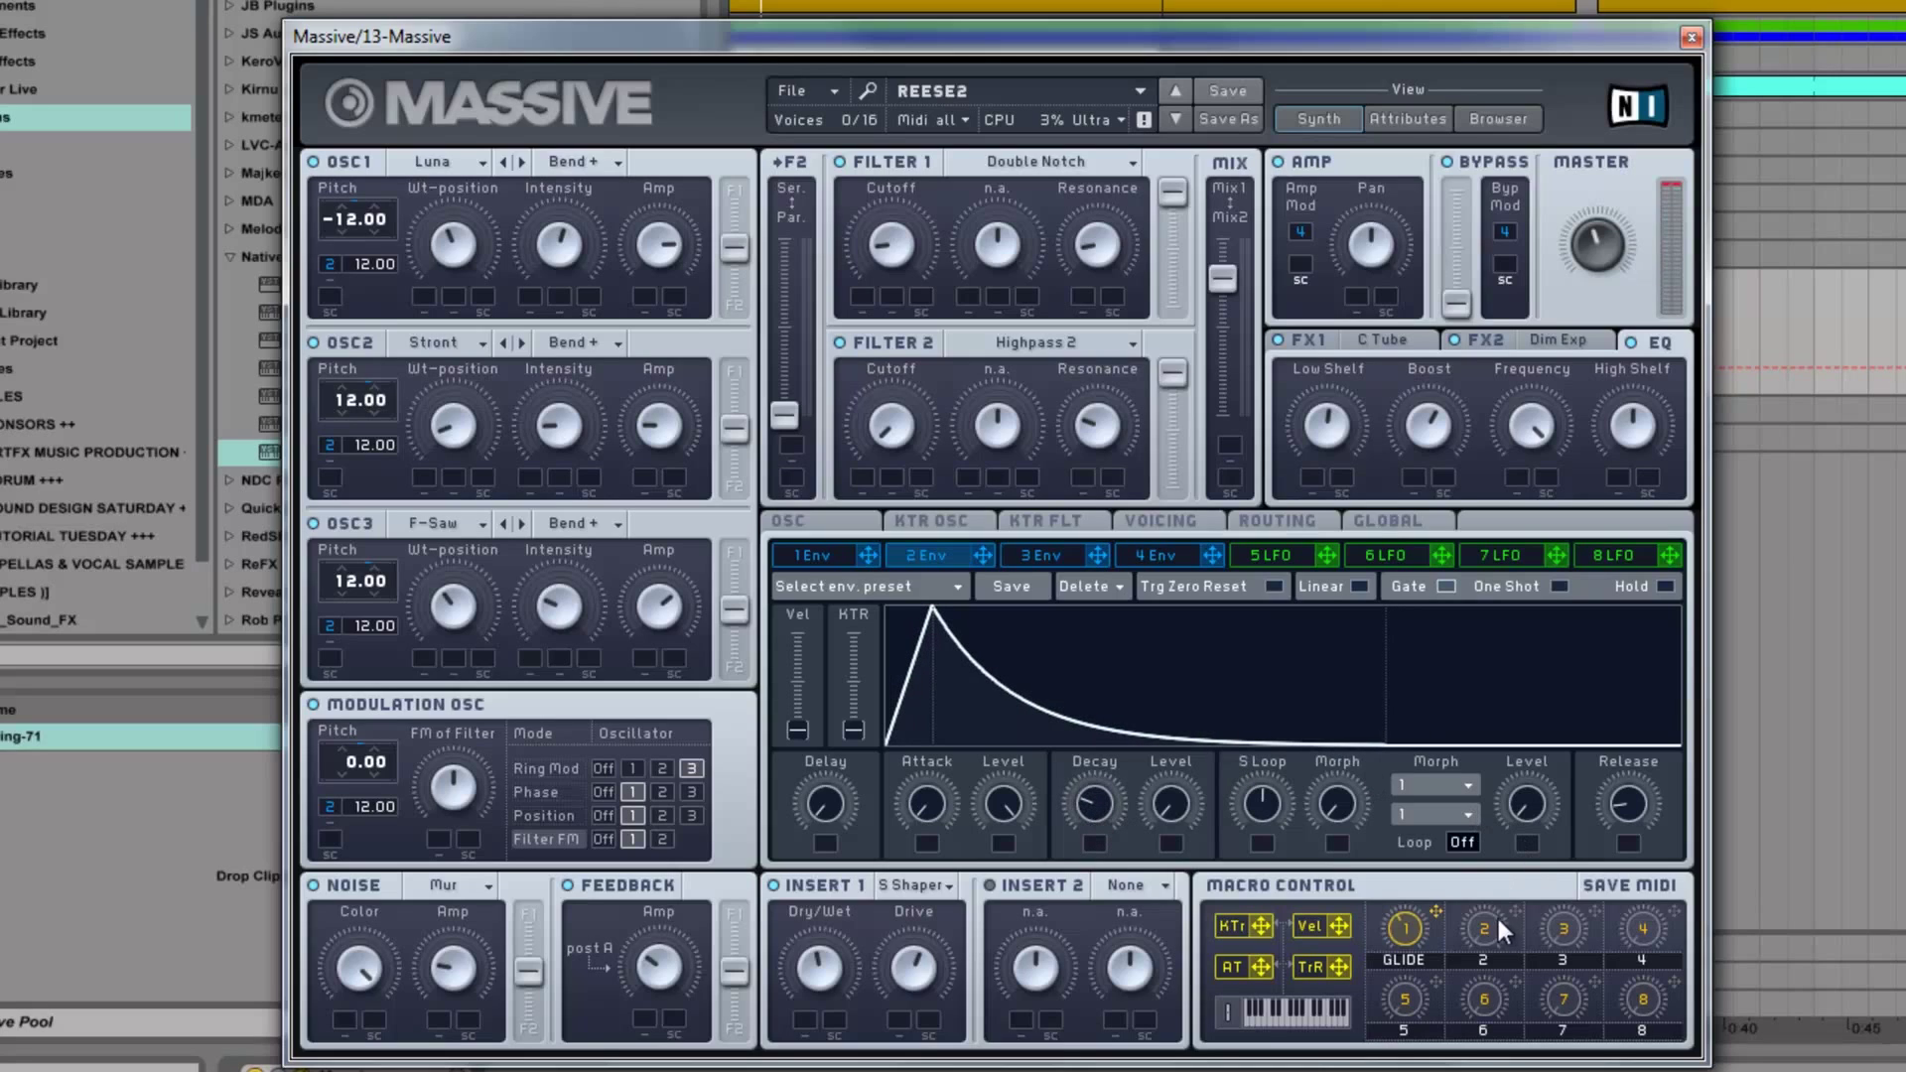
{"action": "left_click_drag", "start_coordinate": [1515, 913], "coordinate": [1134, 756]}
- Assign Envelope 1 to oscillator 2's Wt-position with a small range, and to its Intensity and Amp with moderate upward ranges
{"action": "left_click", "coordinate": [810, 552]}
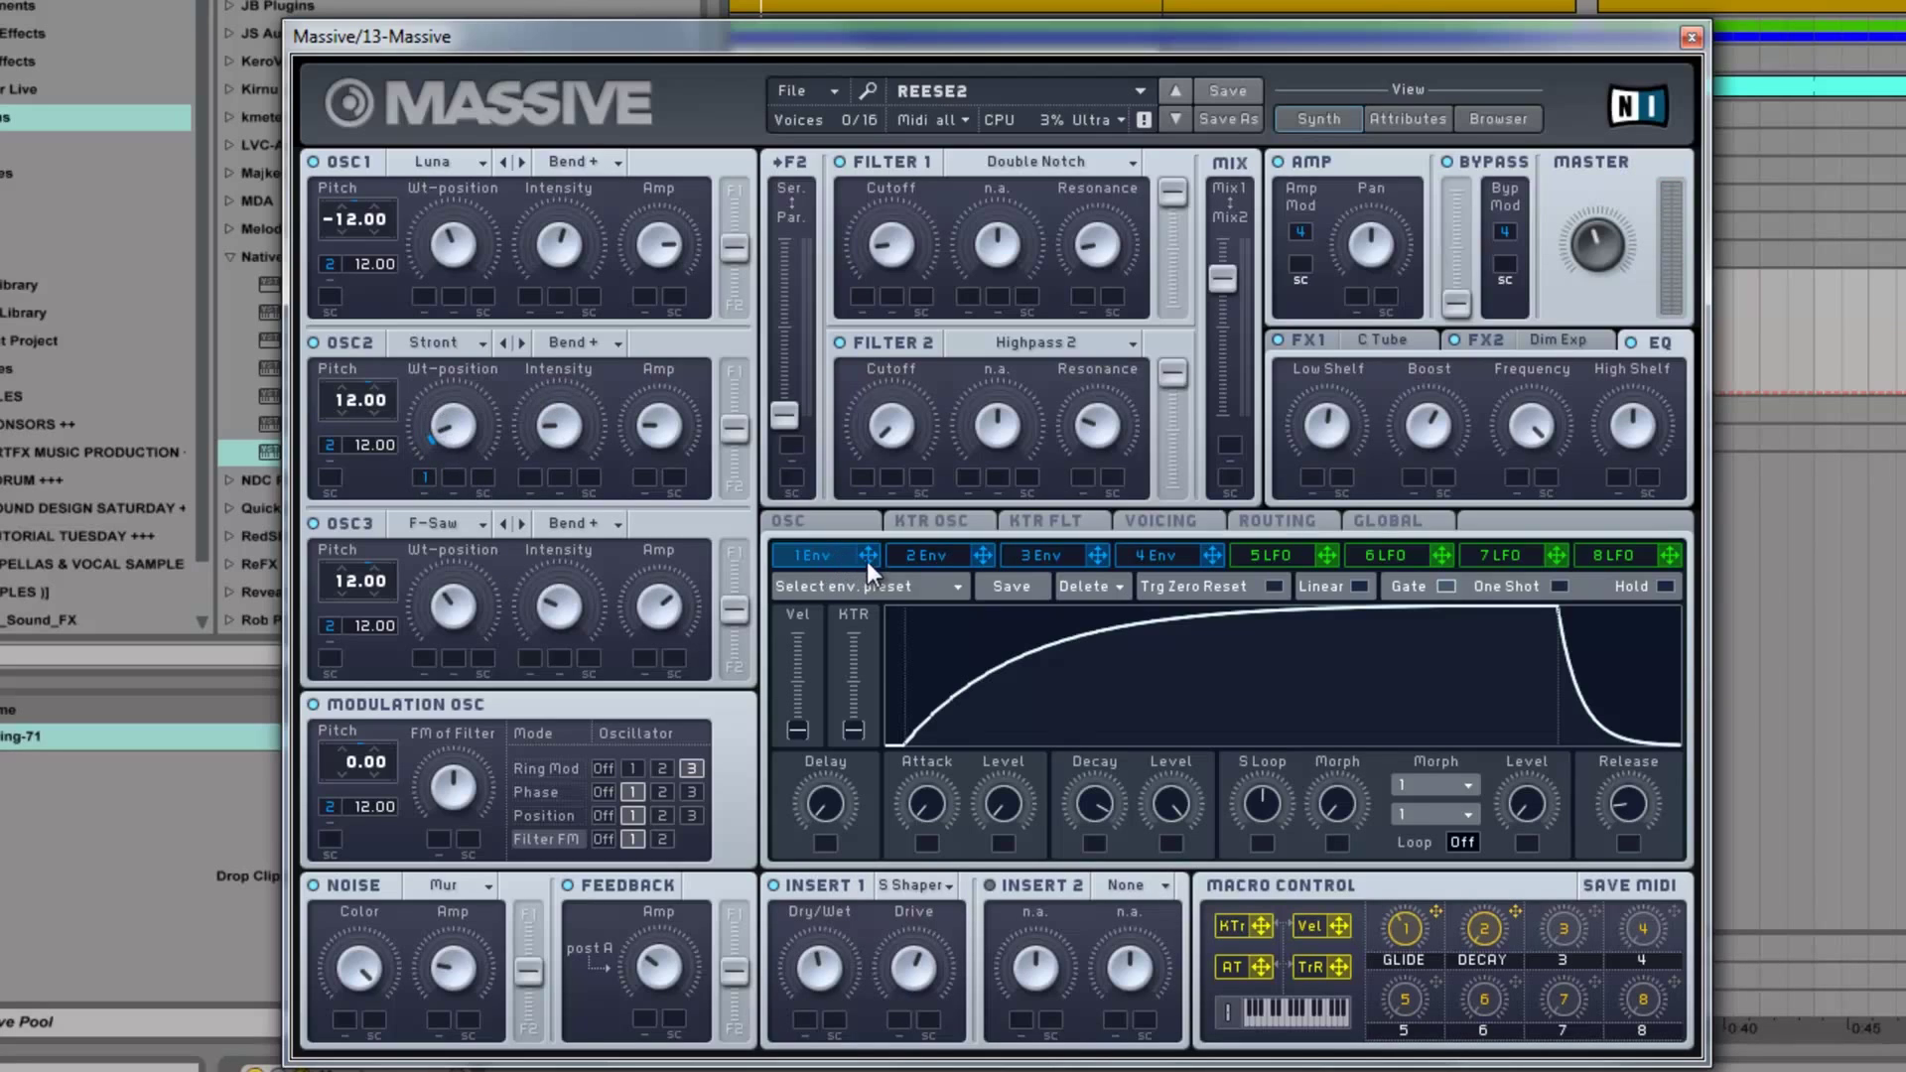
{"action": "left_click_drag", "start_coordinate": [586, 508], "coordinate": [516, 487]}
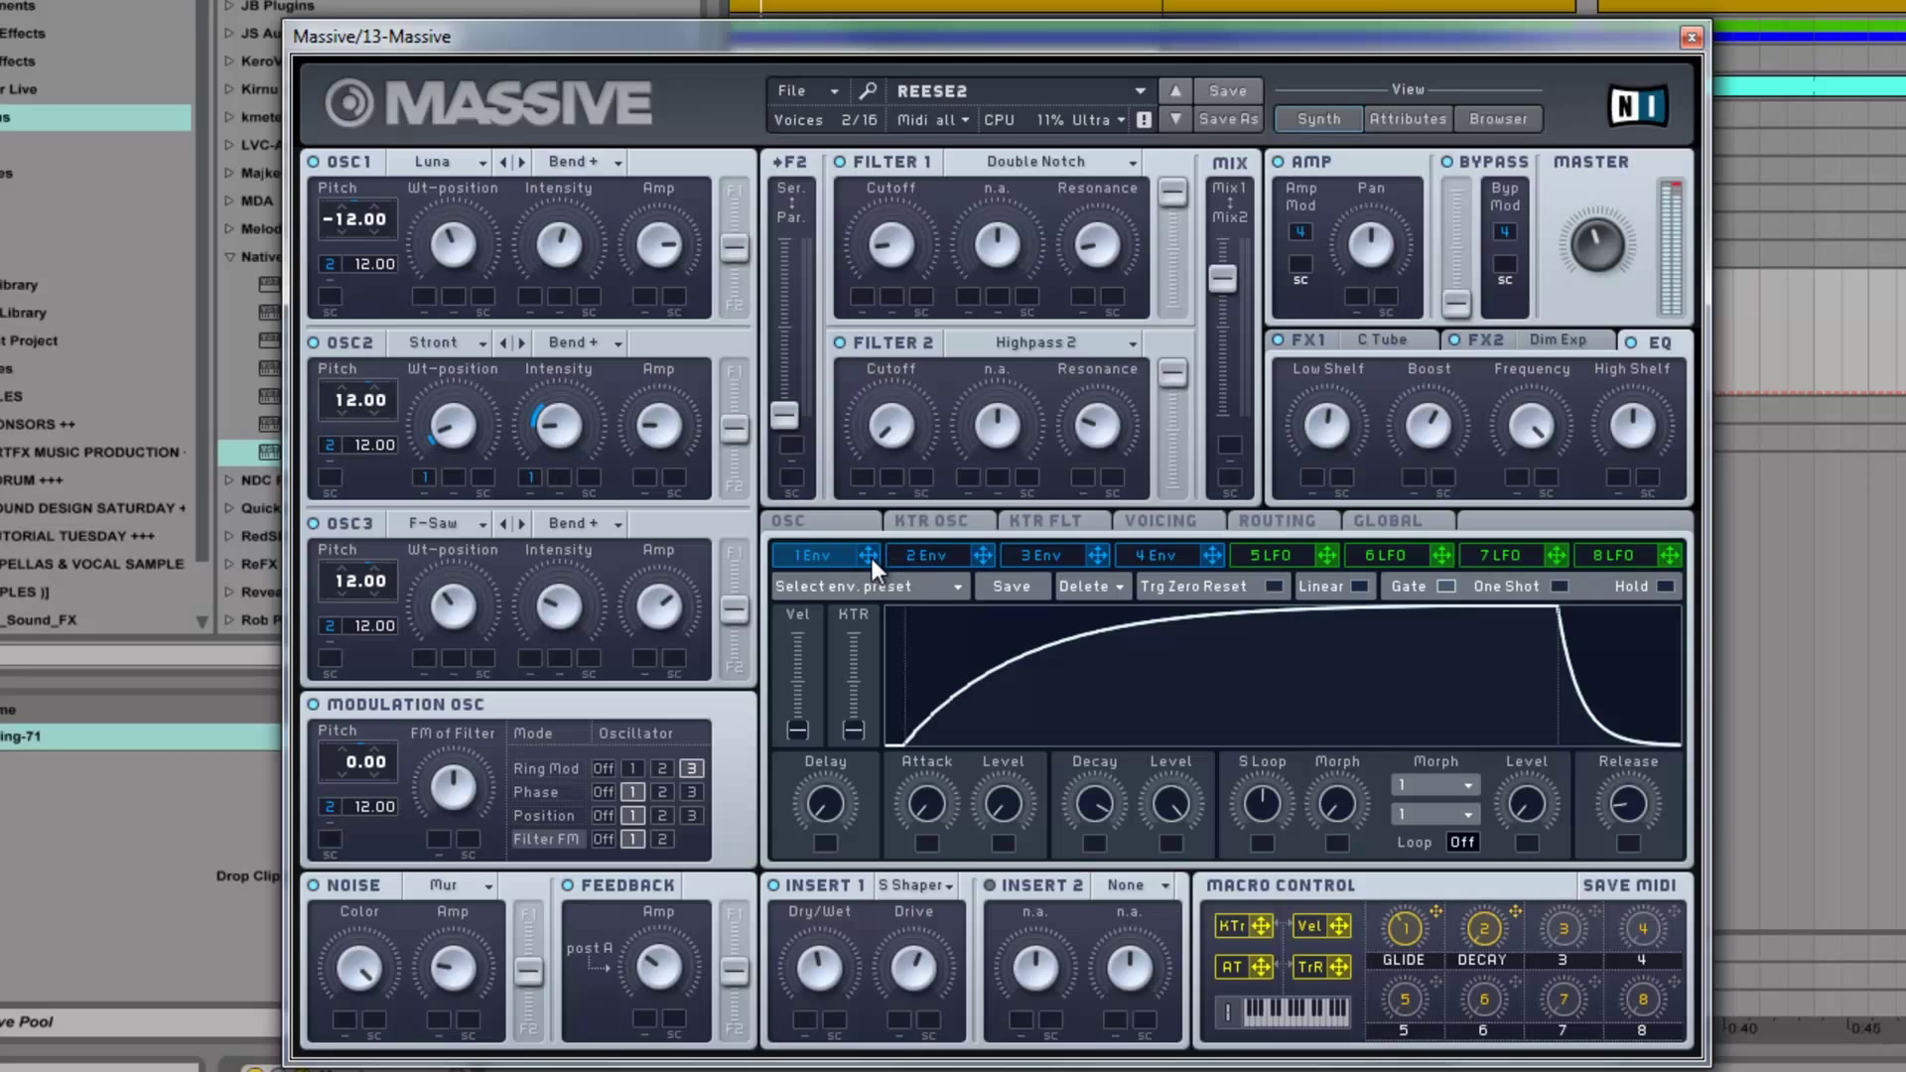
{"action": "left_click_drag", "start_coordinate": [871, 558], "coordinate": [673, 426]}
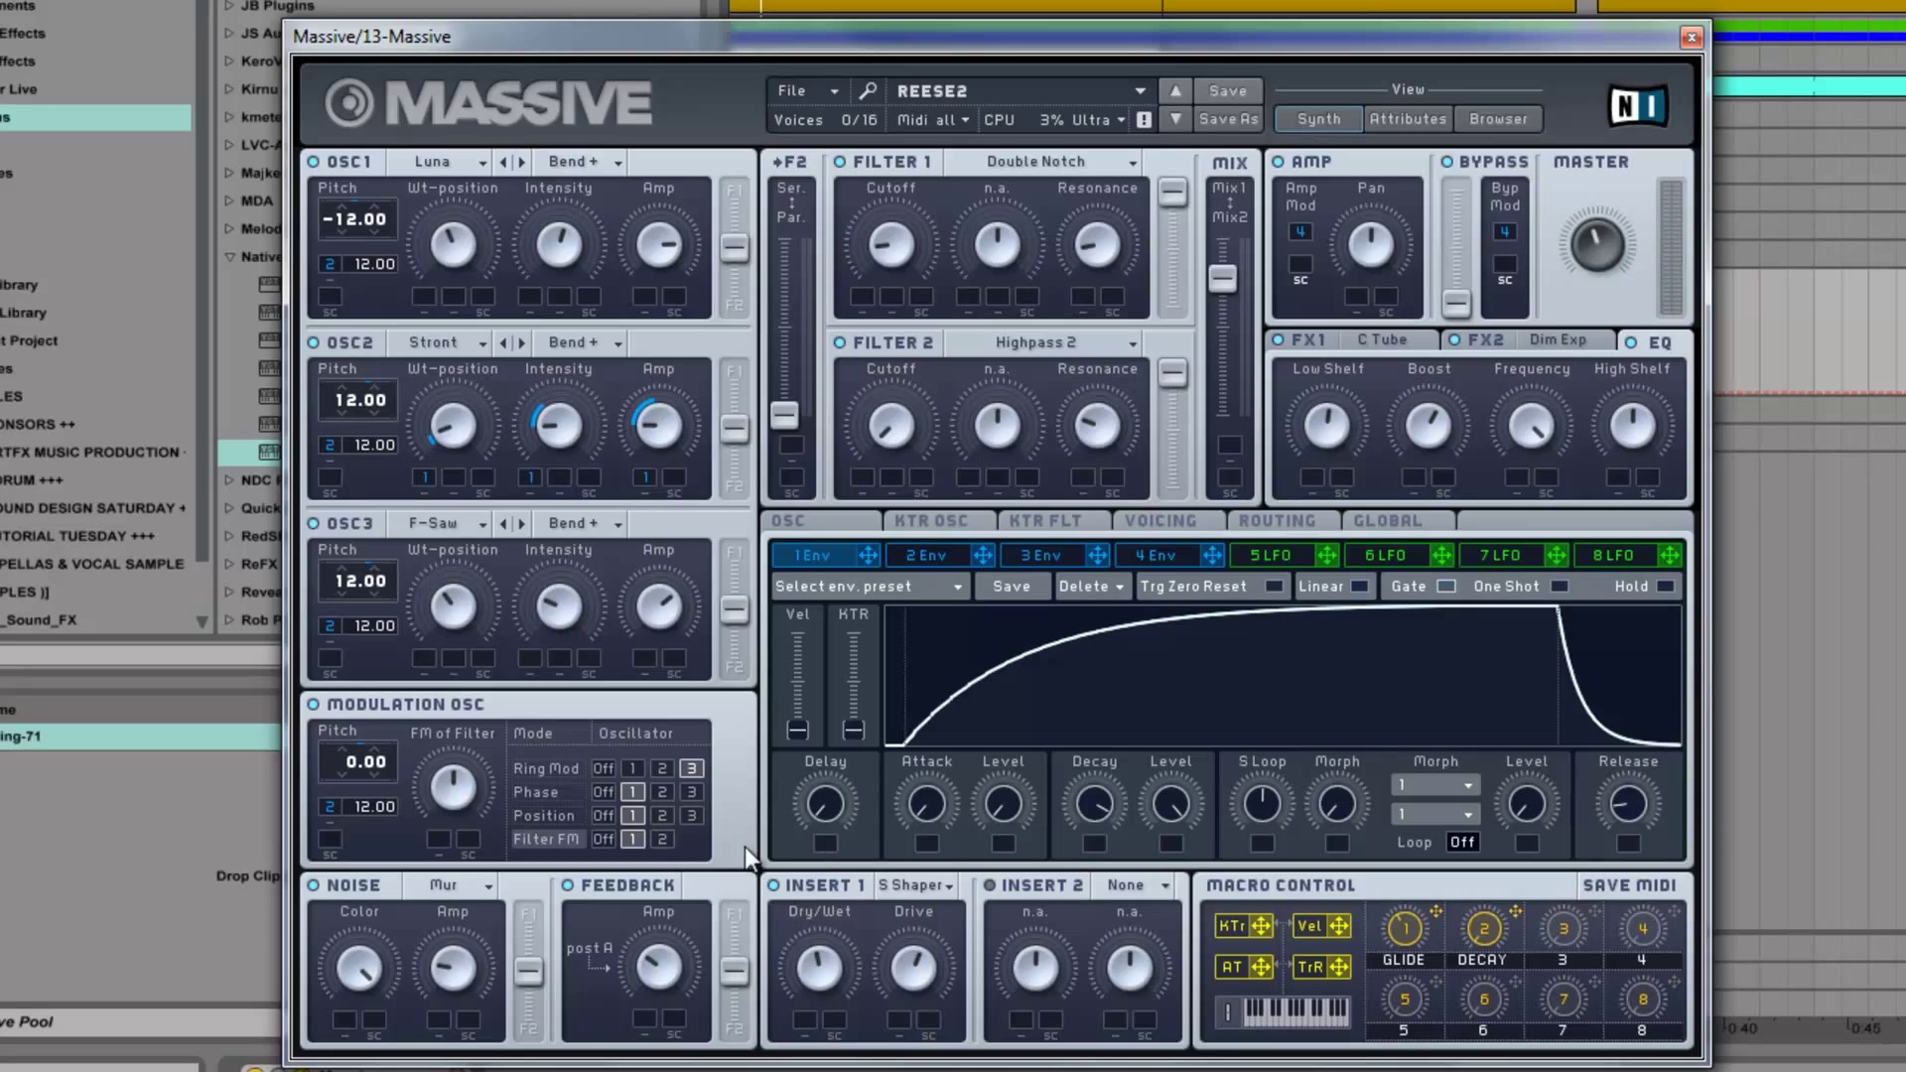
- Assign Envelope 2 to the modulation oscillator's Phase amount with an upward modulation range
{"action": "left_click", "coordinate": [556, 792]}
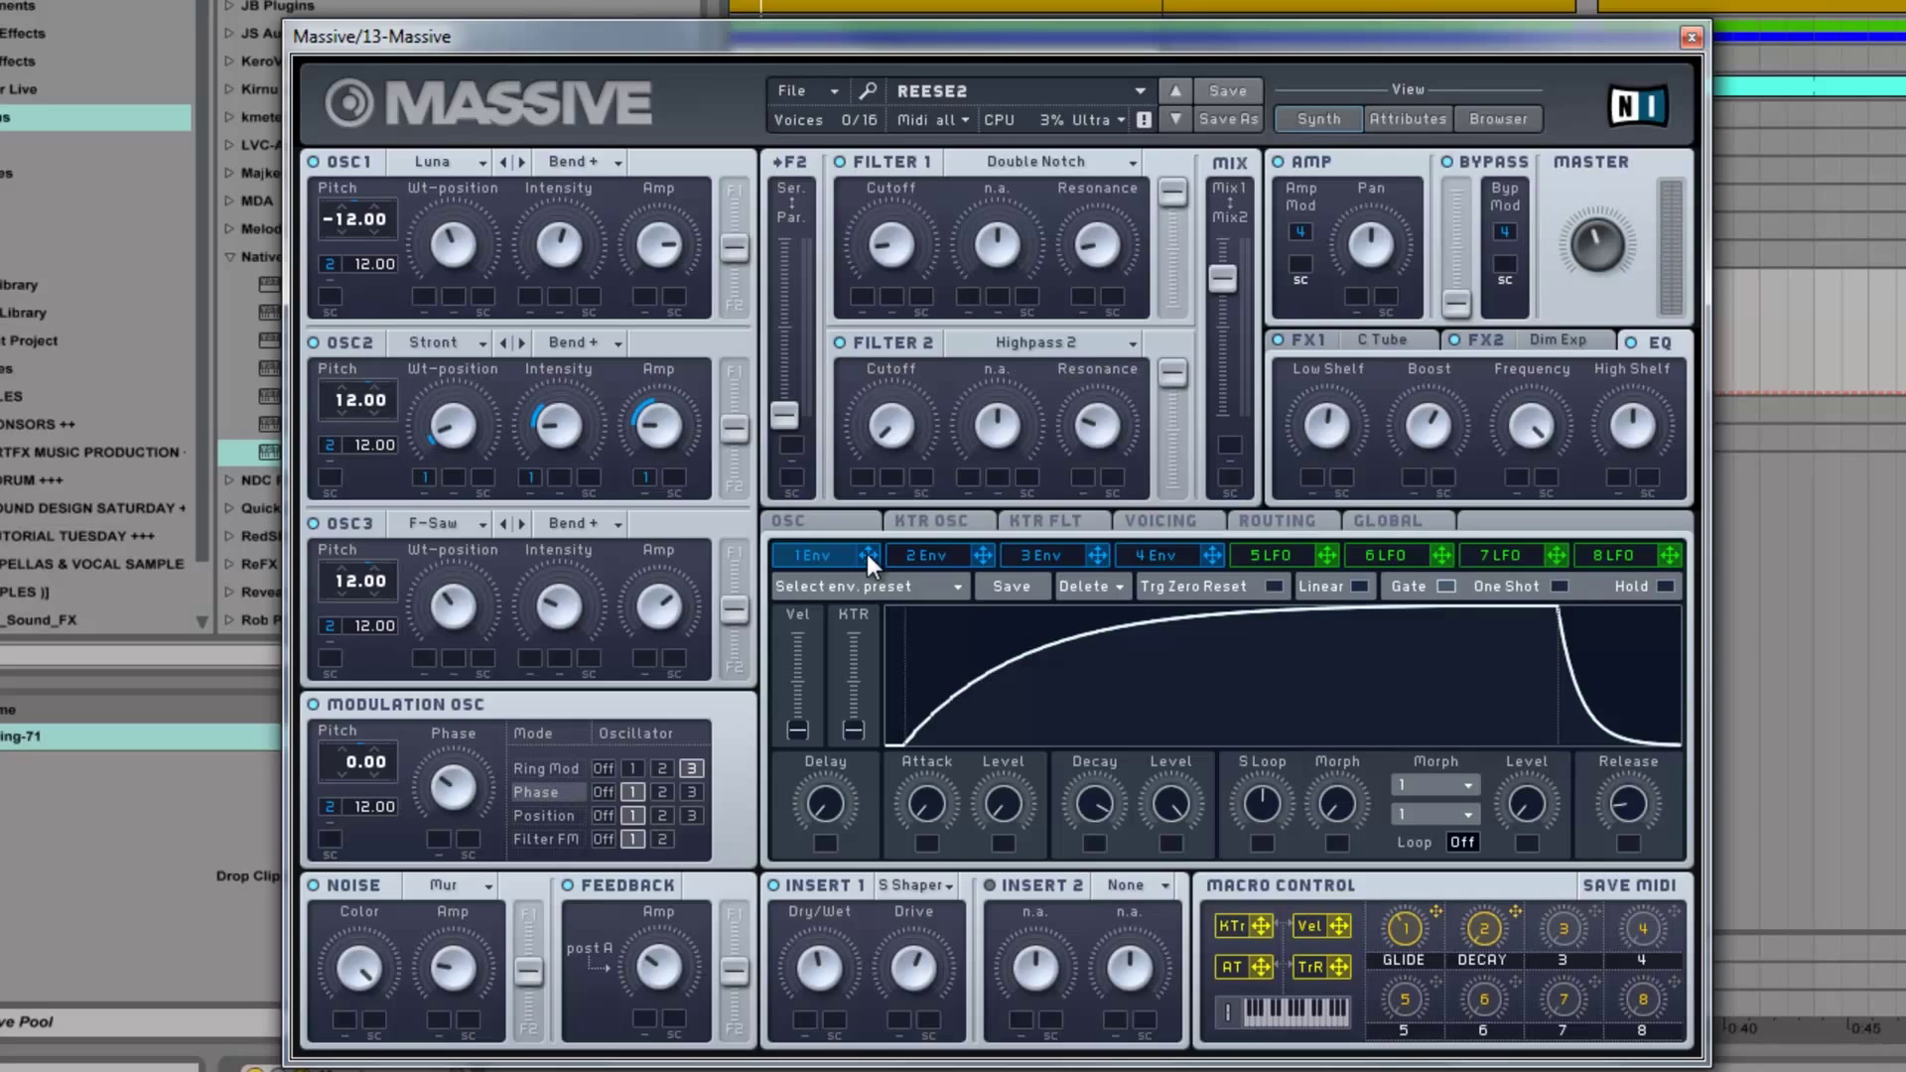
{"action": "left_click_drag", "start_coordinate": [951, 569], "coordinate": [564, 805]}
{"action": "left_click_drag", "start_coordinate": [445, 836], "coordinate": [437, 831]}
{"action": "left_click_drag", "start_coordinate": [451, 787], "coordinate": [454, 797]}
- Assign Envelope 1 to the Cutoff of both filters with upward ranges, wider on Filter 1 than on Filter 2
{"action": "left_click_drag", "start_coordinate": [876, 448], "coordinate": [856, 296]}
{"action": "left_click_drag", "start_coordinate": [856, 274], "coordinate": [858, 280]}
{"action": "left_click_drag", "start_coordinate": [860, 469], "coordinate": [858, 472]}
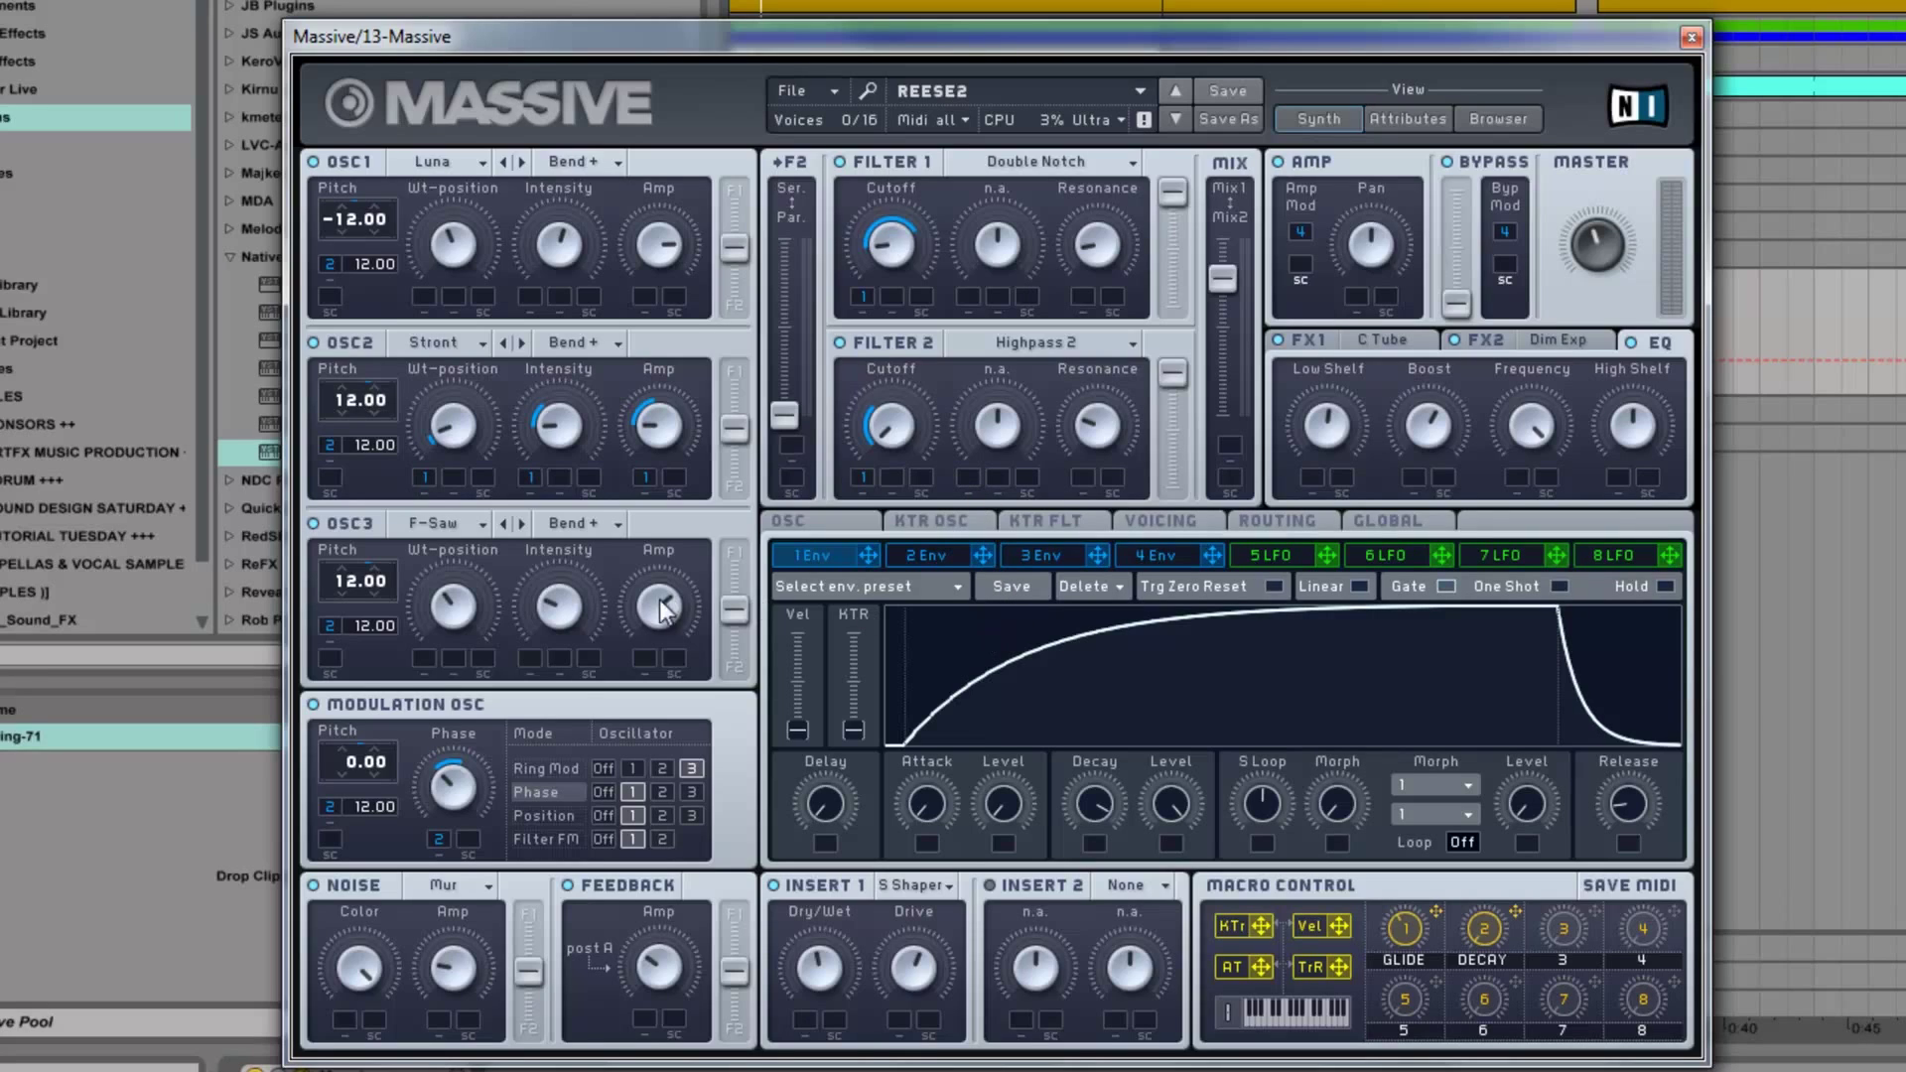
- Audition different Position amounts on the modulation oscillator and bring up its Filter FM amount
{"action": "left_click", "coordinate": [541, 817]}
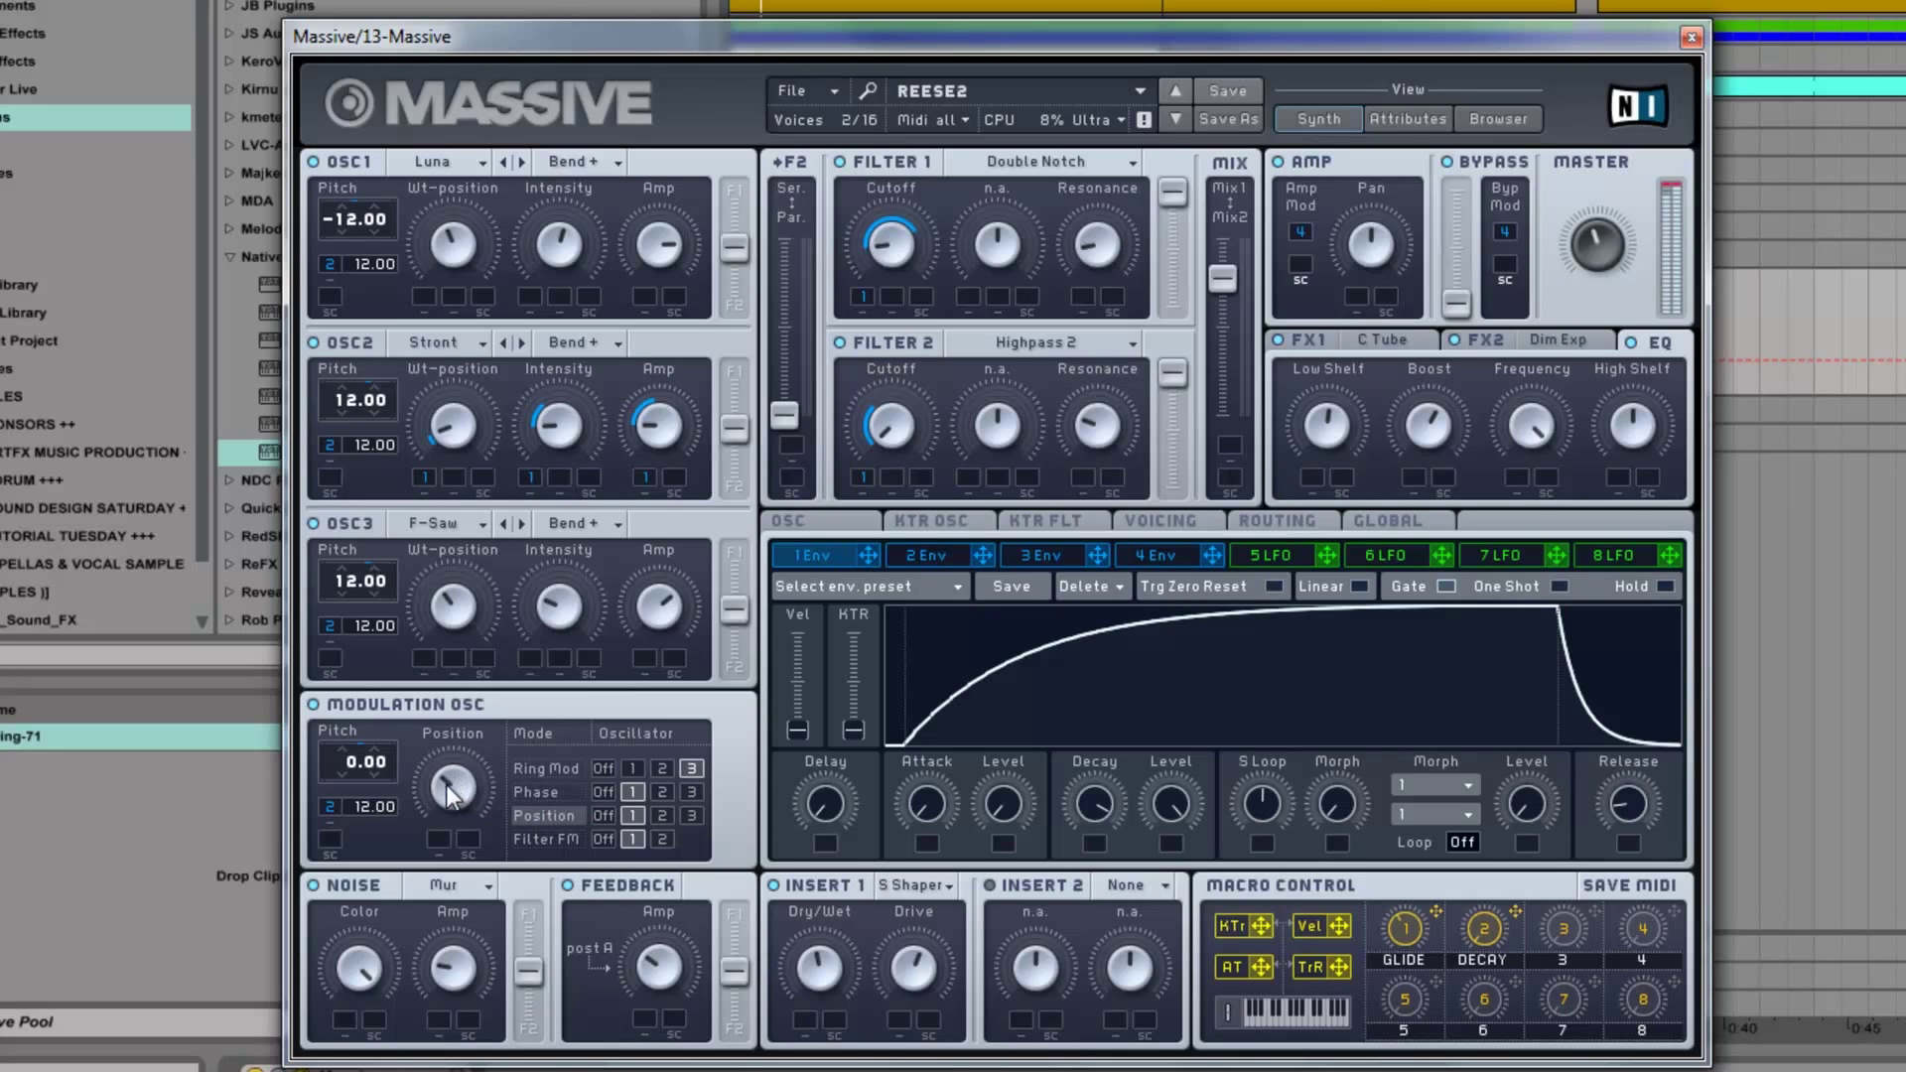
{"action": "left_click_drag", "start_coordinate": [452, 790], "coordinate": [457, 655]}
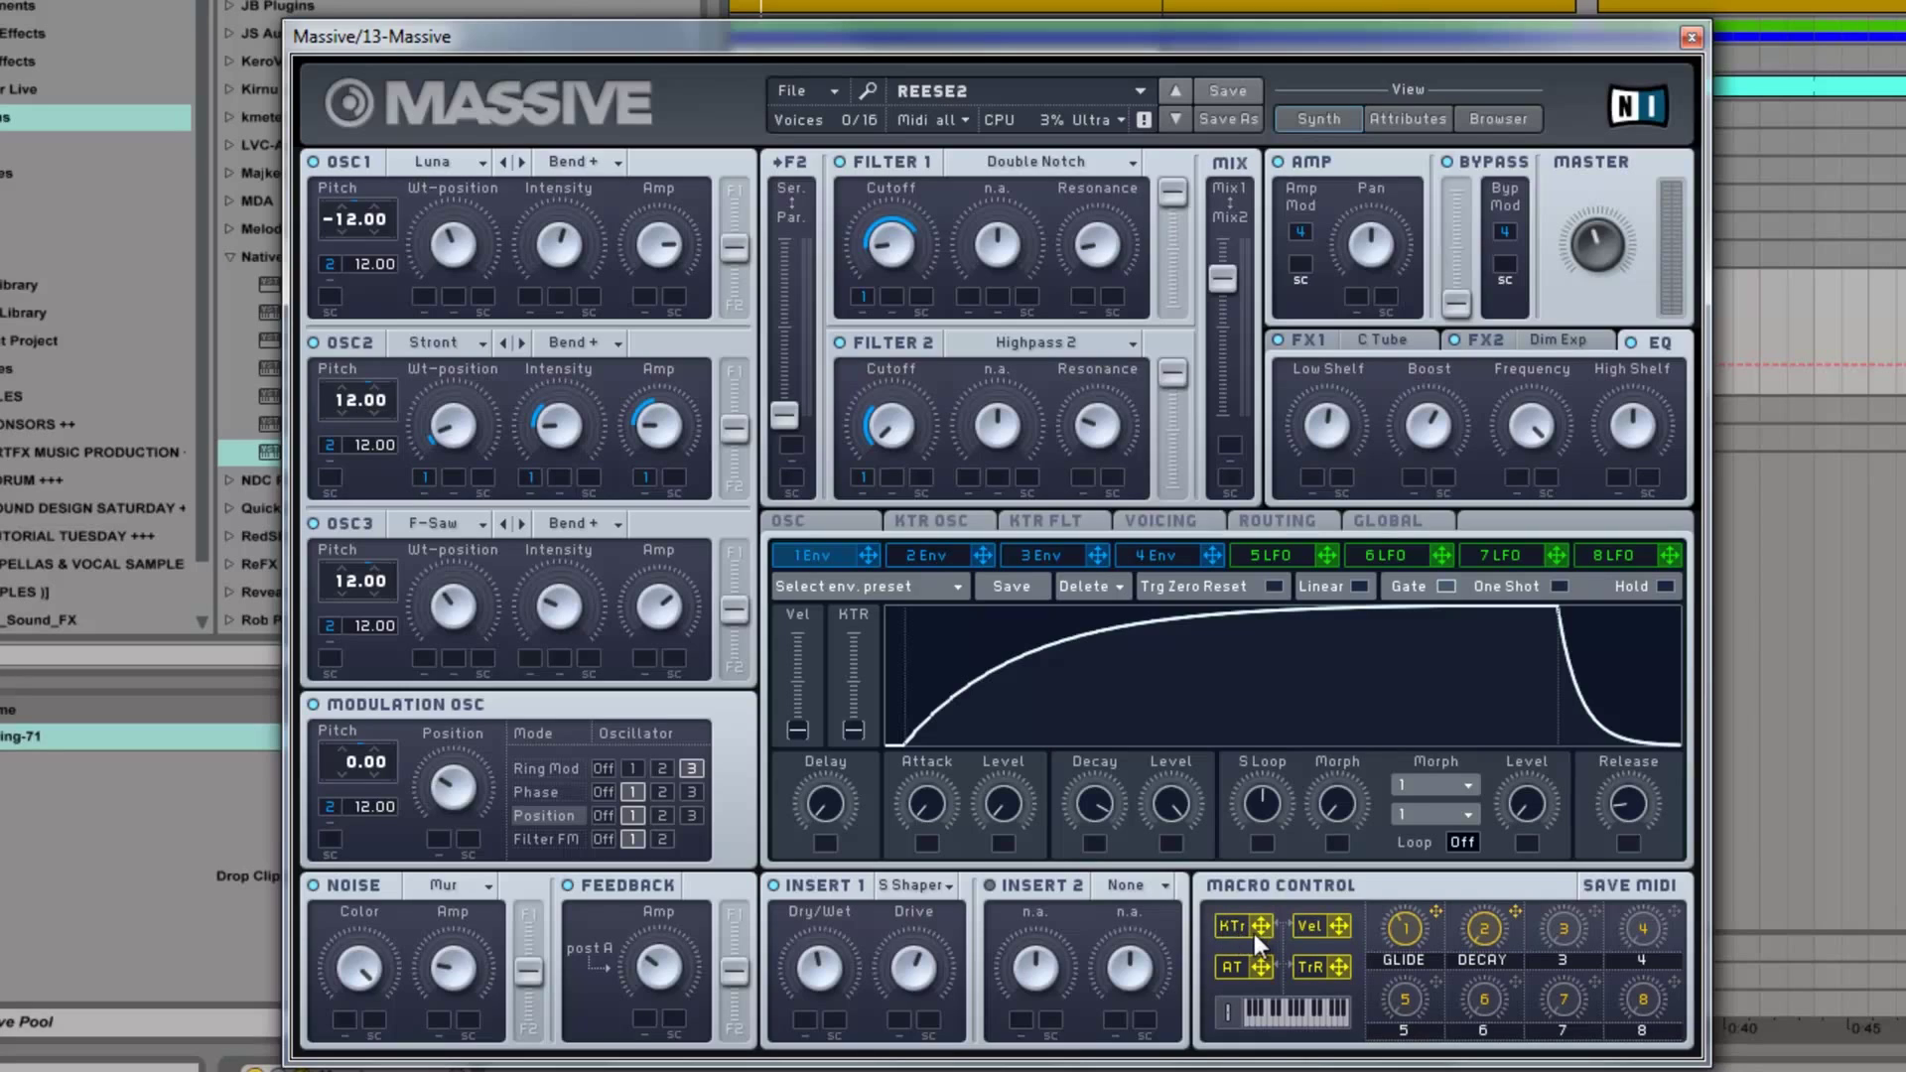
{"action": "left_click_drag", "start_coordinate": [665, 743], "coordinate": [461, 832]}
{"action": "left_click", "coordinate": [522, 842]}
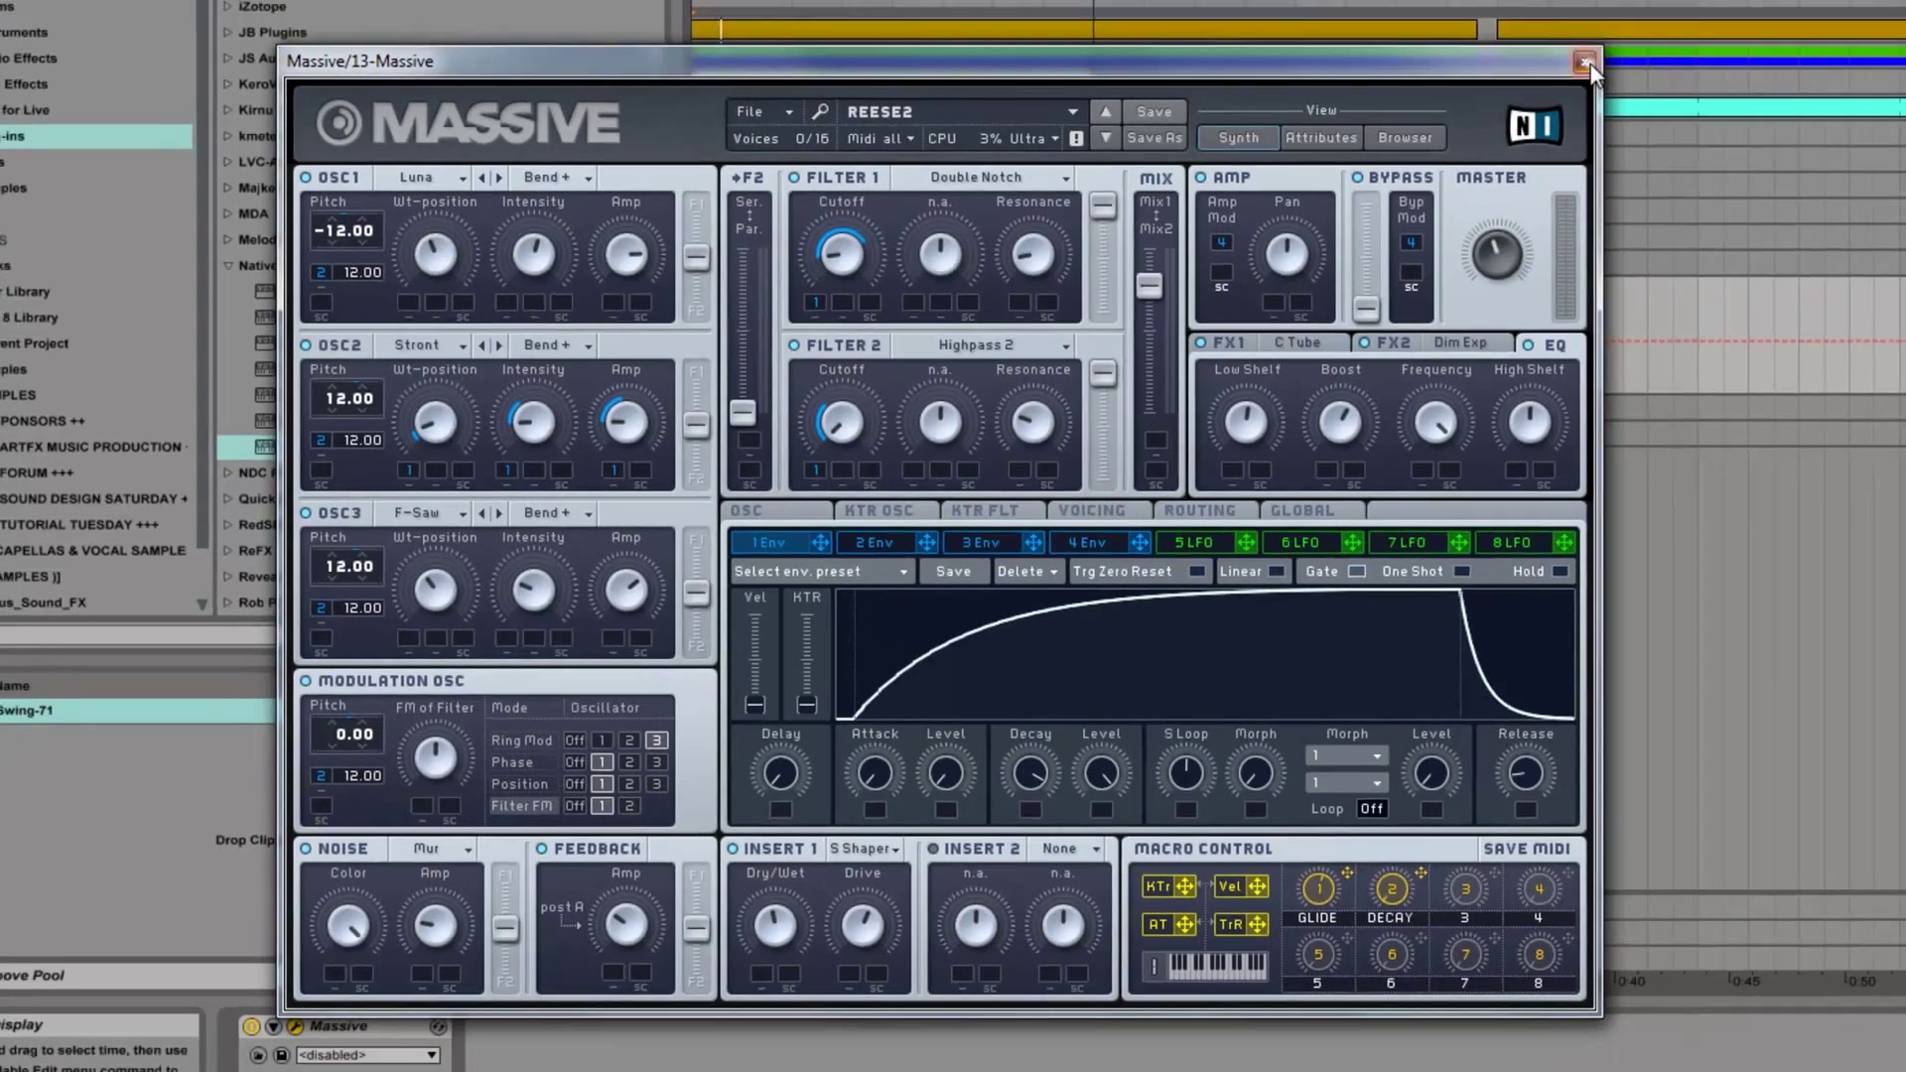
- Close the Massive plug-in window and group the Massive device into an Instrument Rack
{"action": "left_click", "coordinate": [1691, 37]}
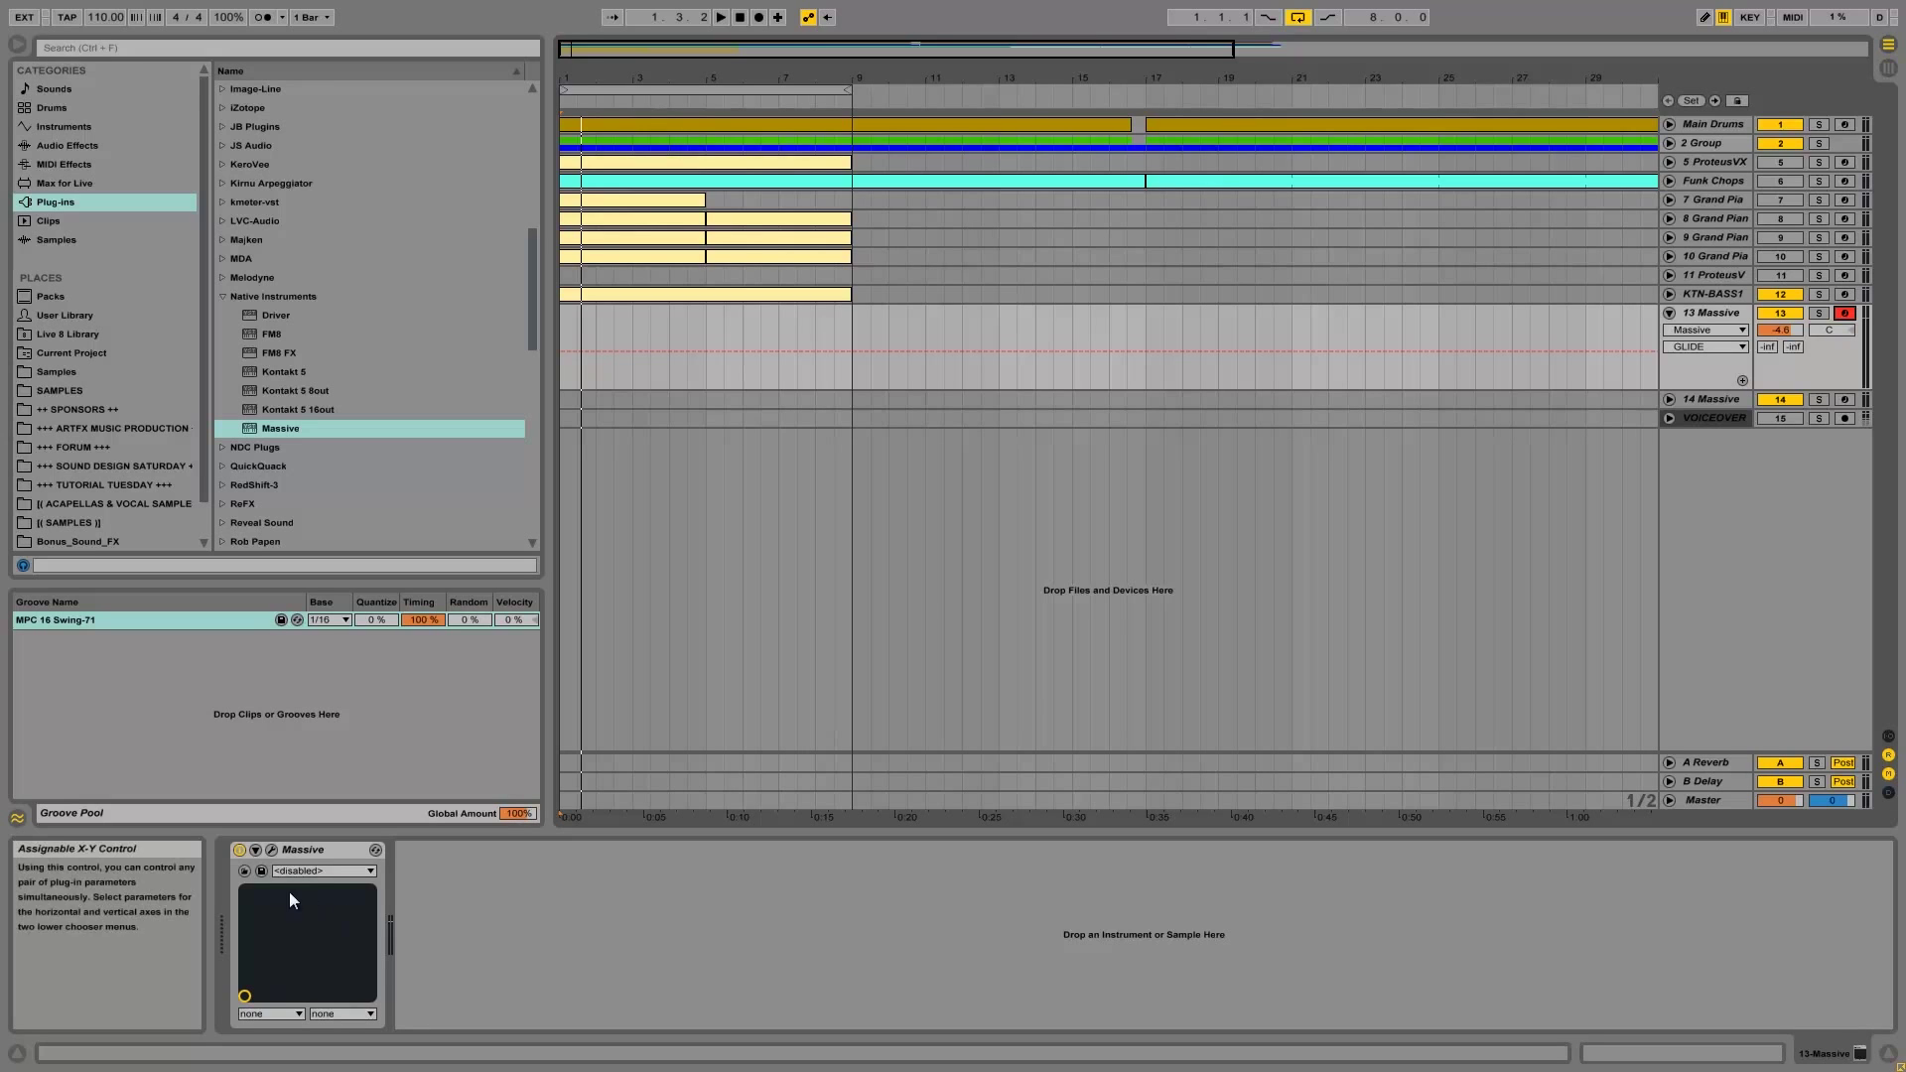
{"action": "left_click", "coordinate": [321, 844]}
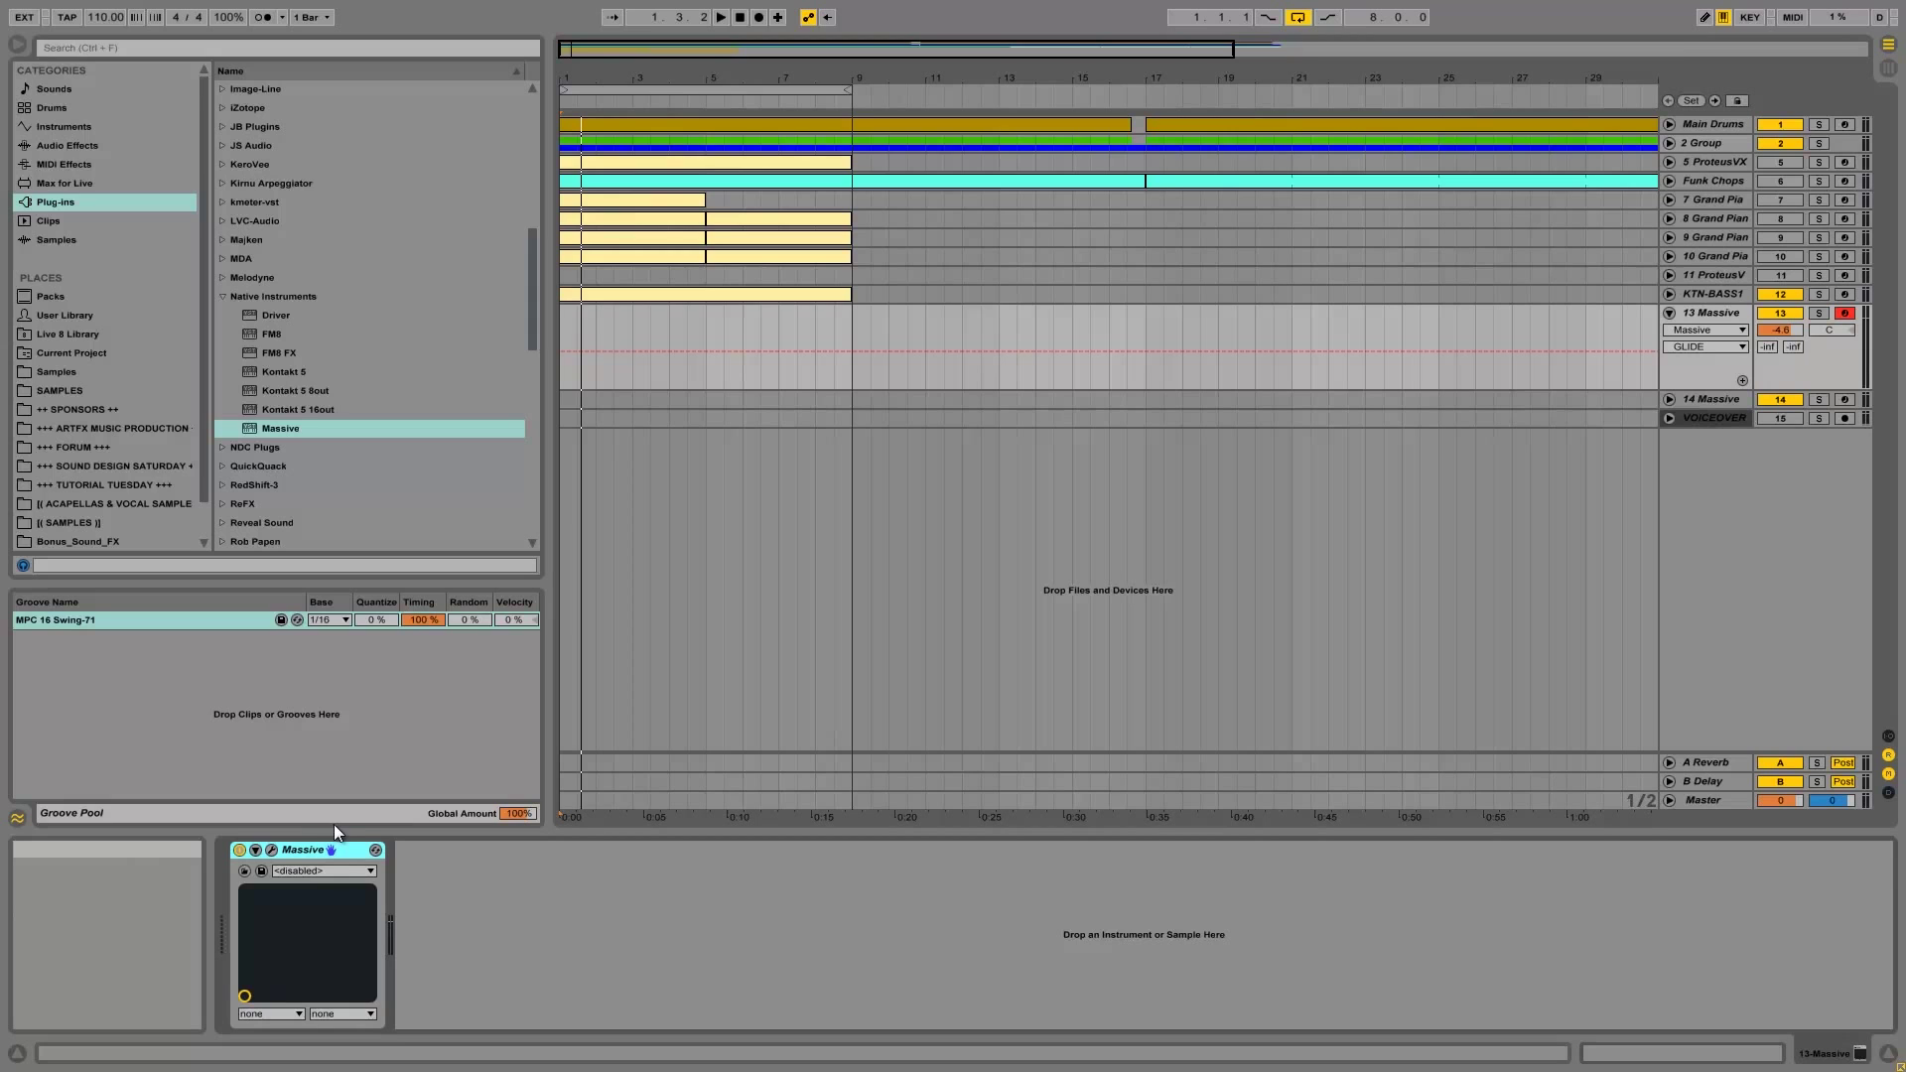
{"action": "key", "text": "ctrl+g"}
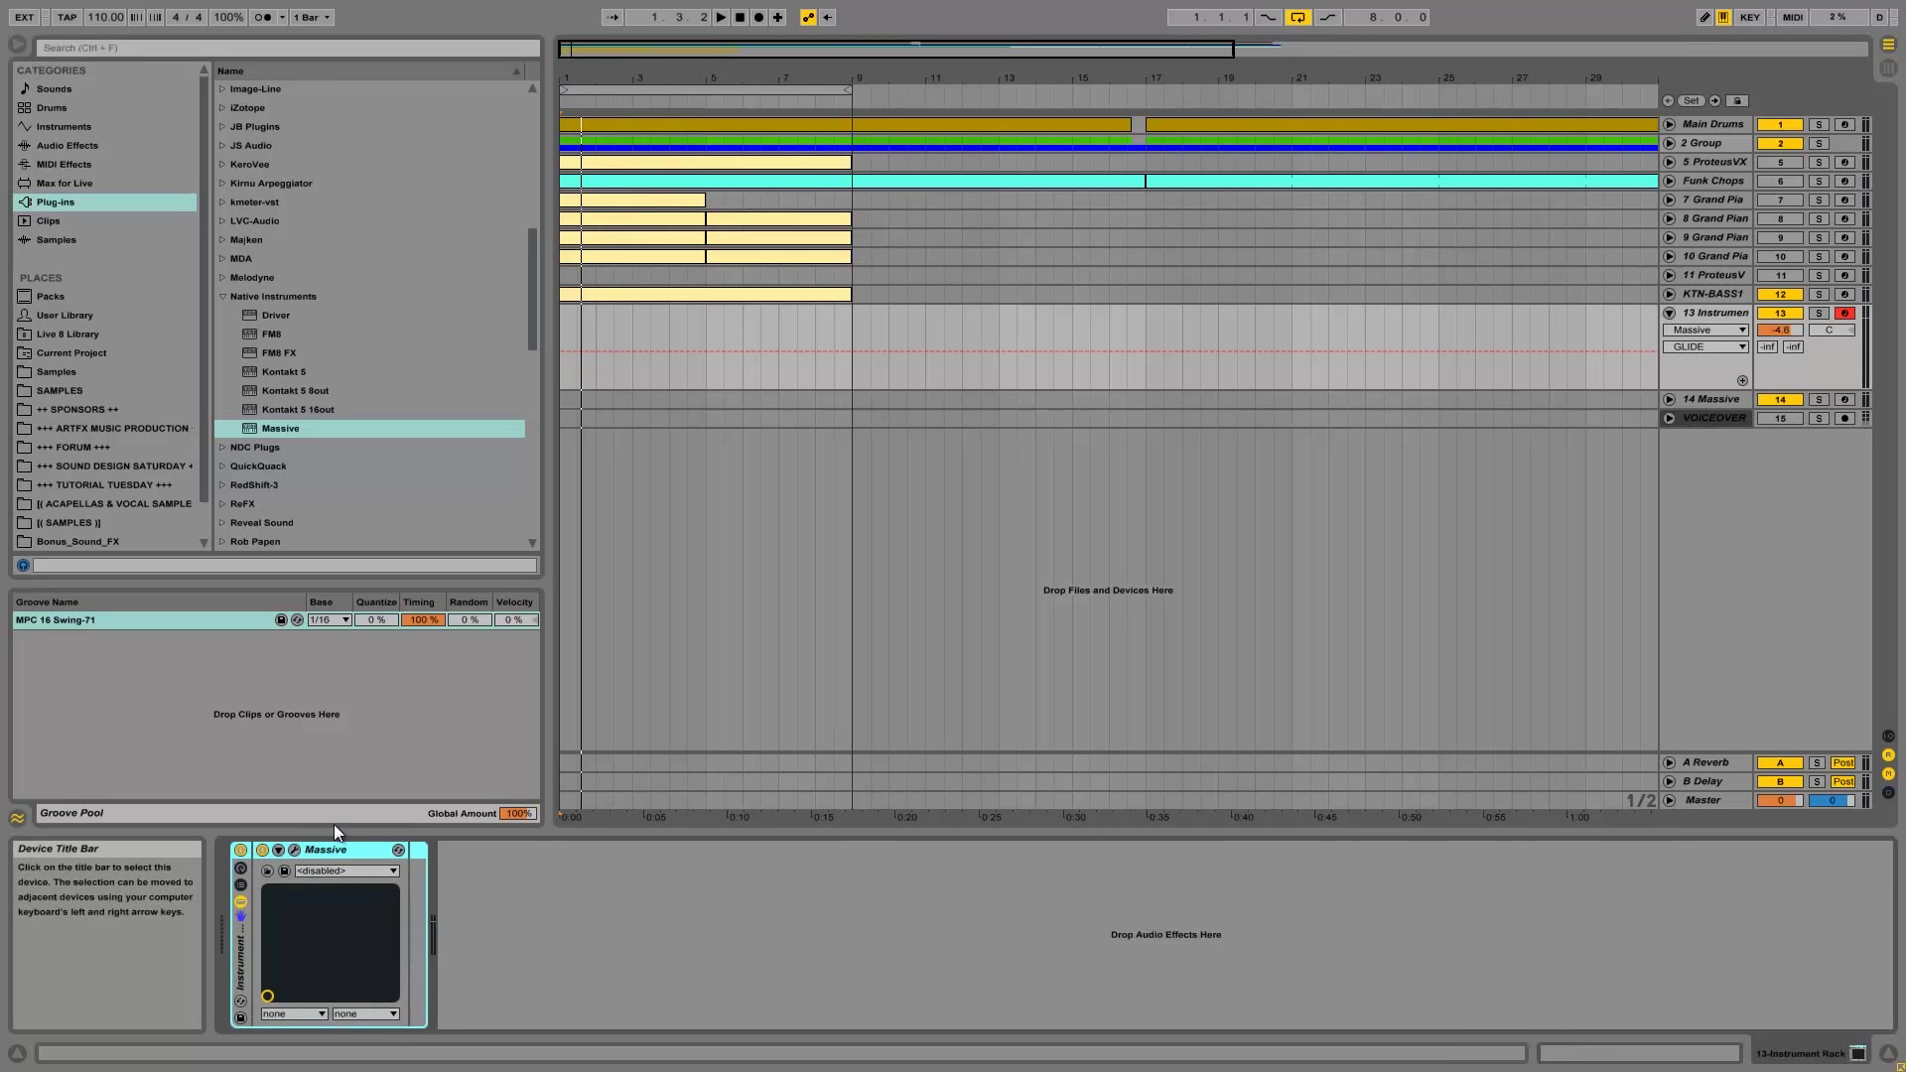
- Show the Instrument Rack's chain list and create an empty chain below the Massive chain
{"action": "left_click", "coordinate": [240, 885]}
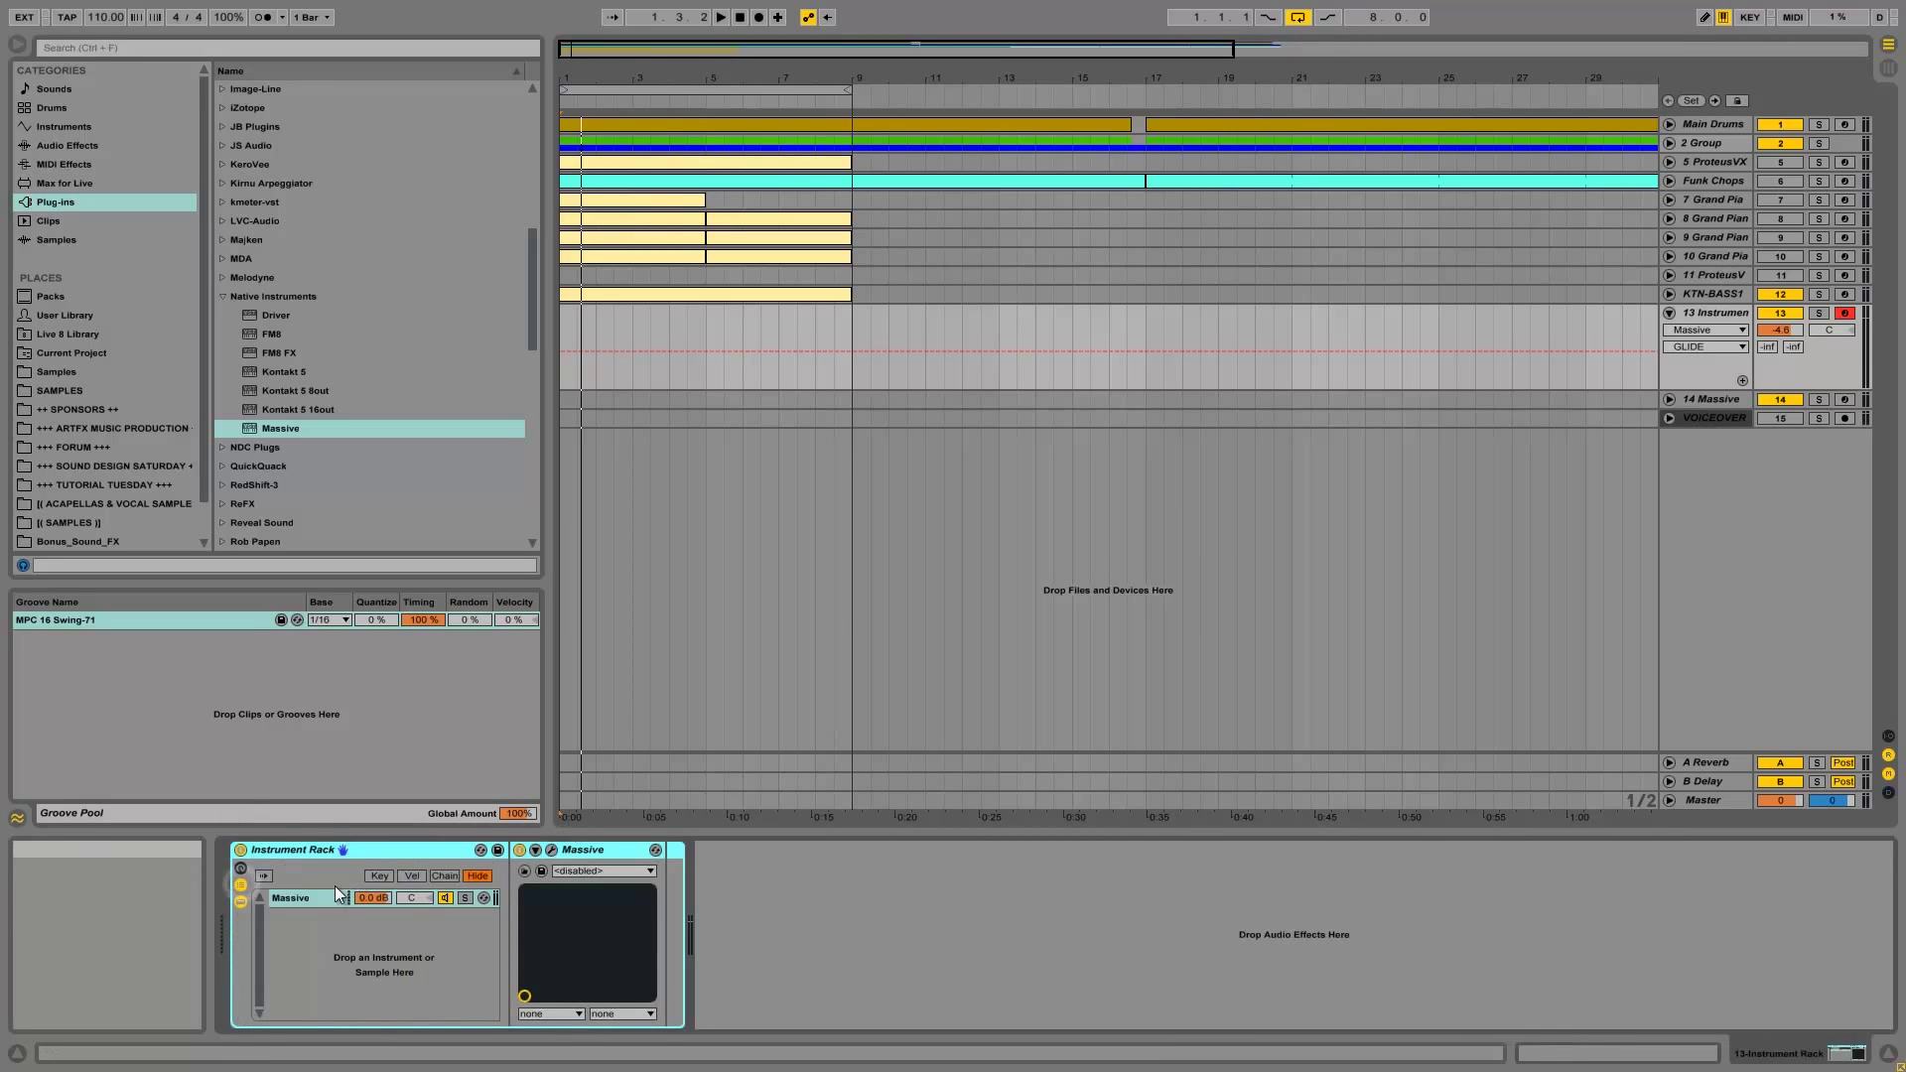
{"action": "right_click", "coordinate": [308, 917]}
{"action": "left_click", "coordinate": [342, 943]}
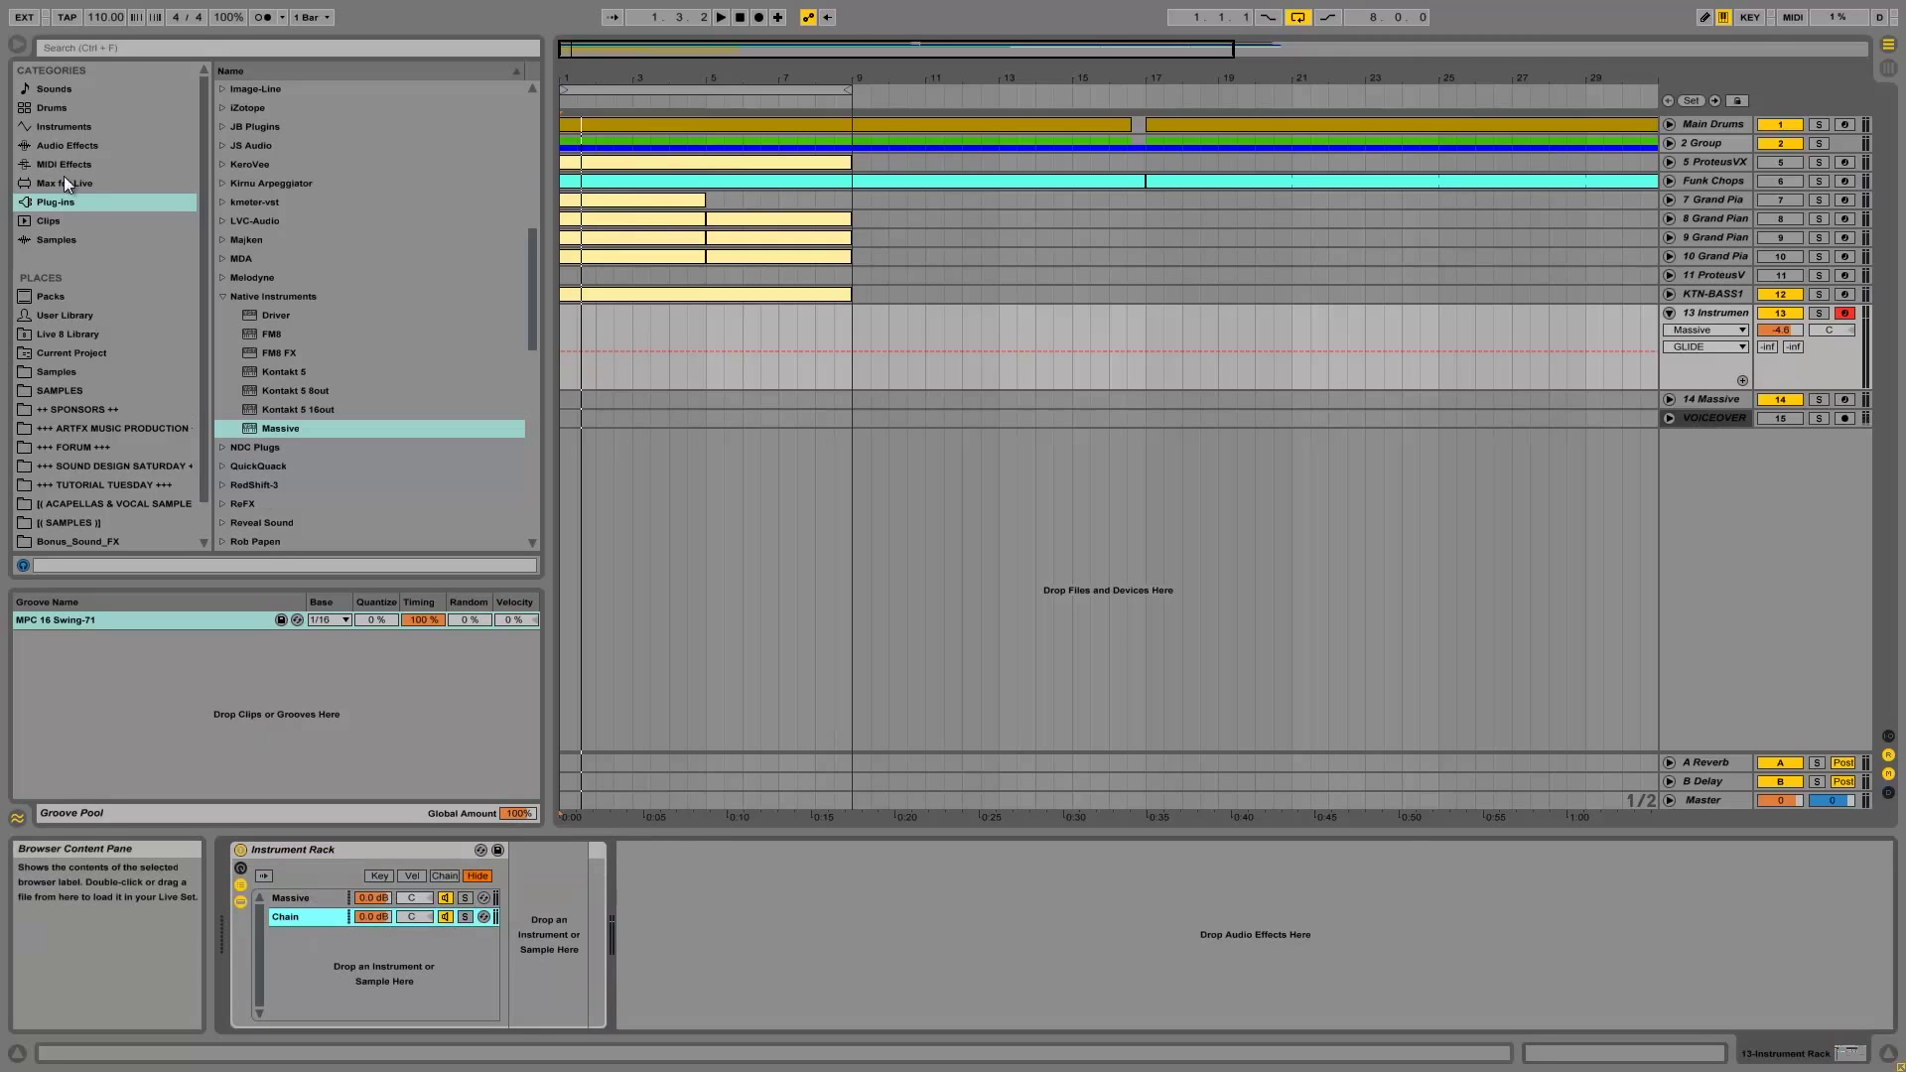
- Load a Sampler instrument into the empty second chain of the Instrument Rack
{"action": "left_click", "coordinate": [63, 127]}
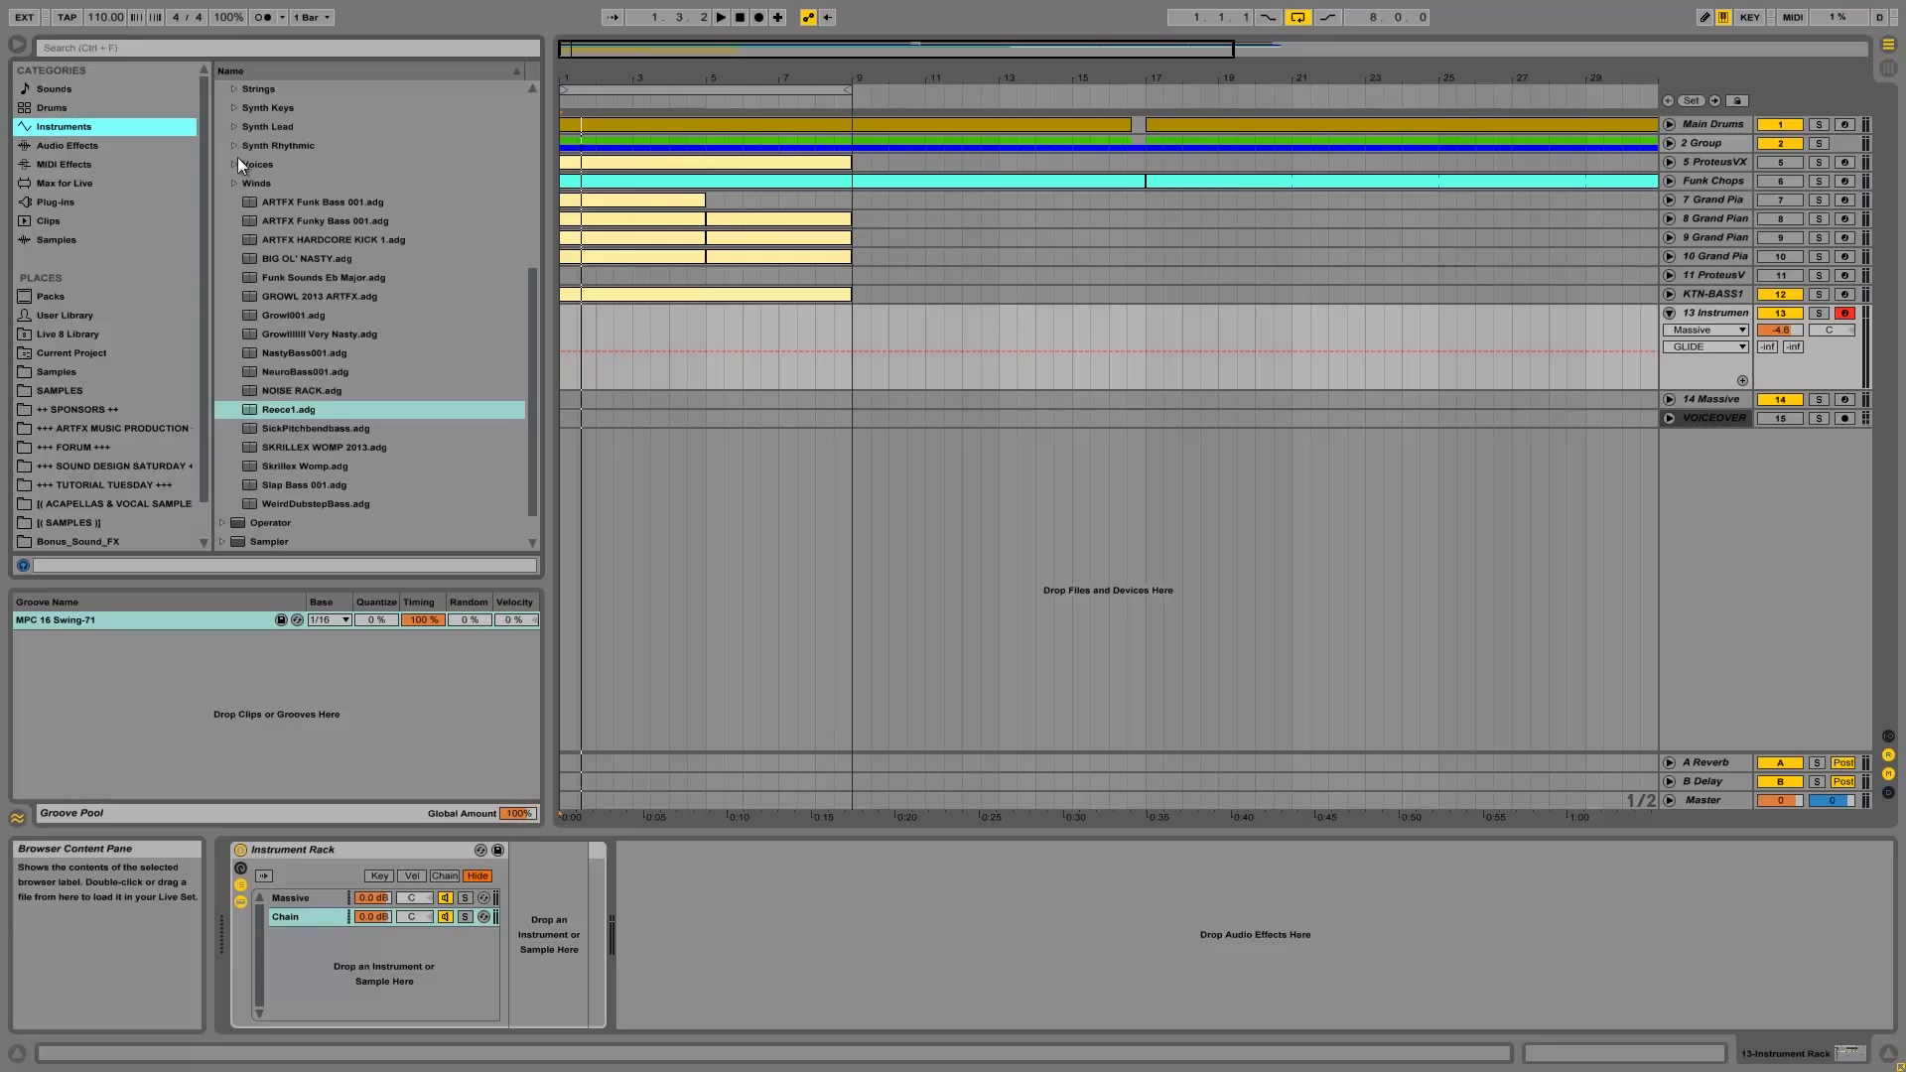
{"action": "left_click_drag", "start_coordinate": [534, 397], "coordinate": [545, 163]}
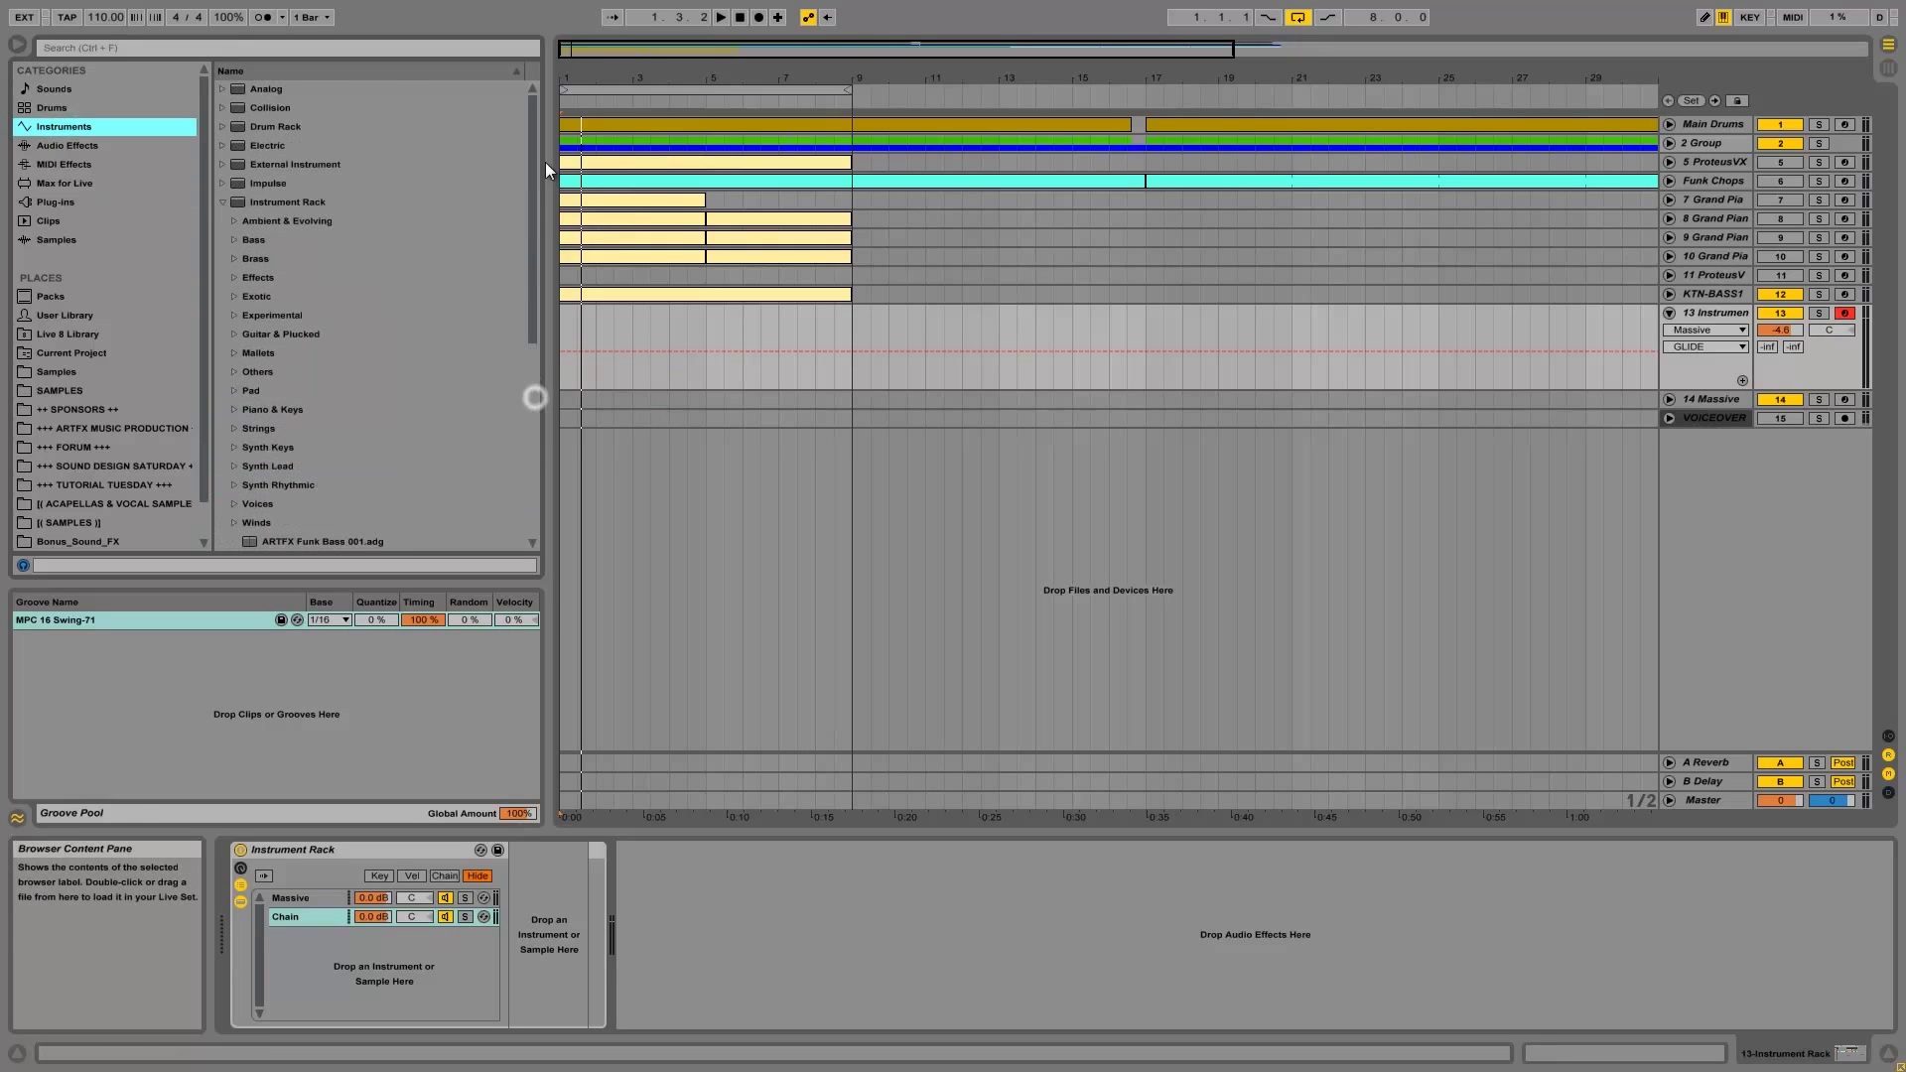
{"action": "left_click", "coordinate": [222, 201]}
{"action": "left_click_drag", "start_coordinate": [258, 240], "coordinate": [657, 893]}
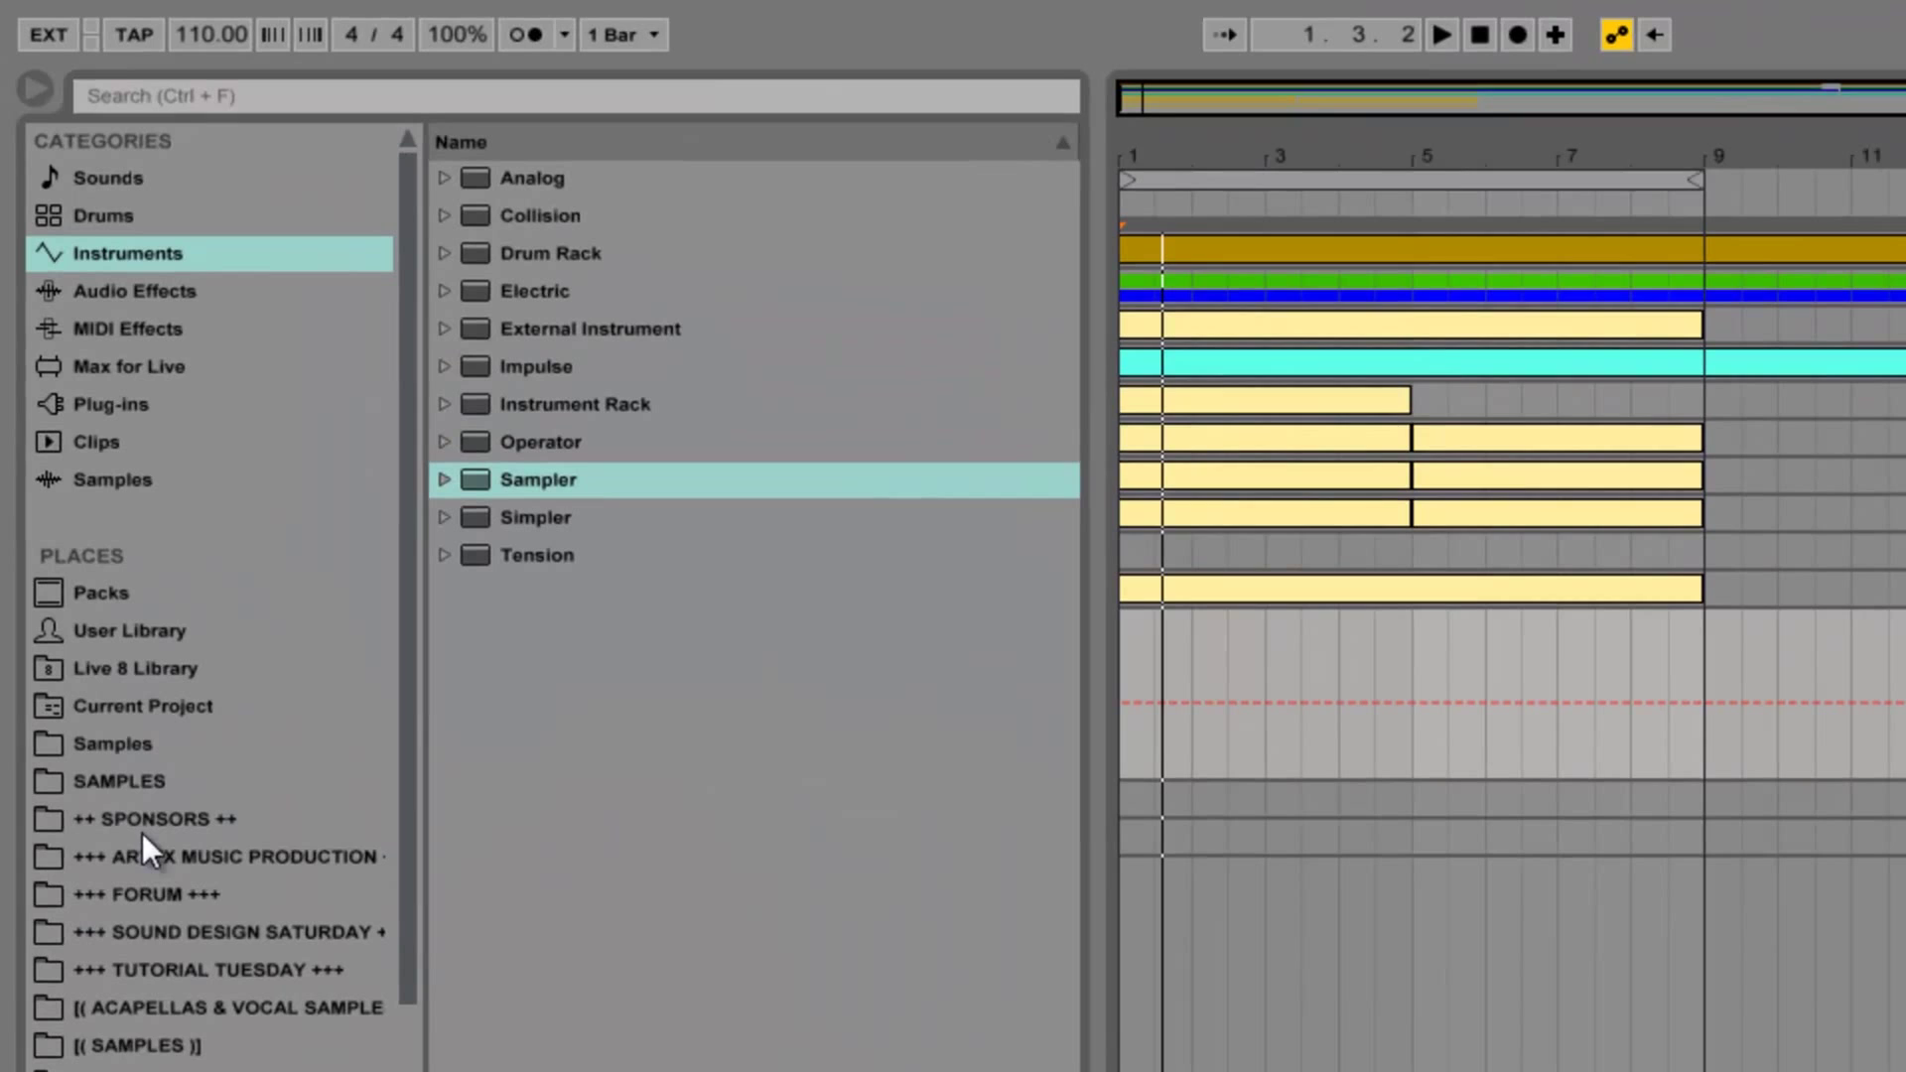
- Search the SAMPLES folder for "paper"
{"action": "scroll", "coordinate": [158, 886], "scroll_direction": "down", "scroll_amount": 1}
{"action": "scroll", "coordinate": [158, 885], "scroll_direction": "up", "scroll_amount": 1}
{"action": "left_click", "coordinate": [140, 784]}
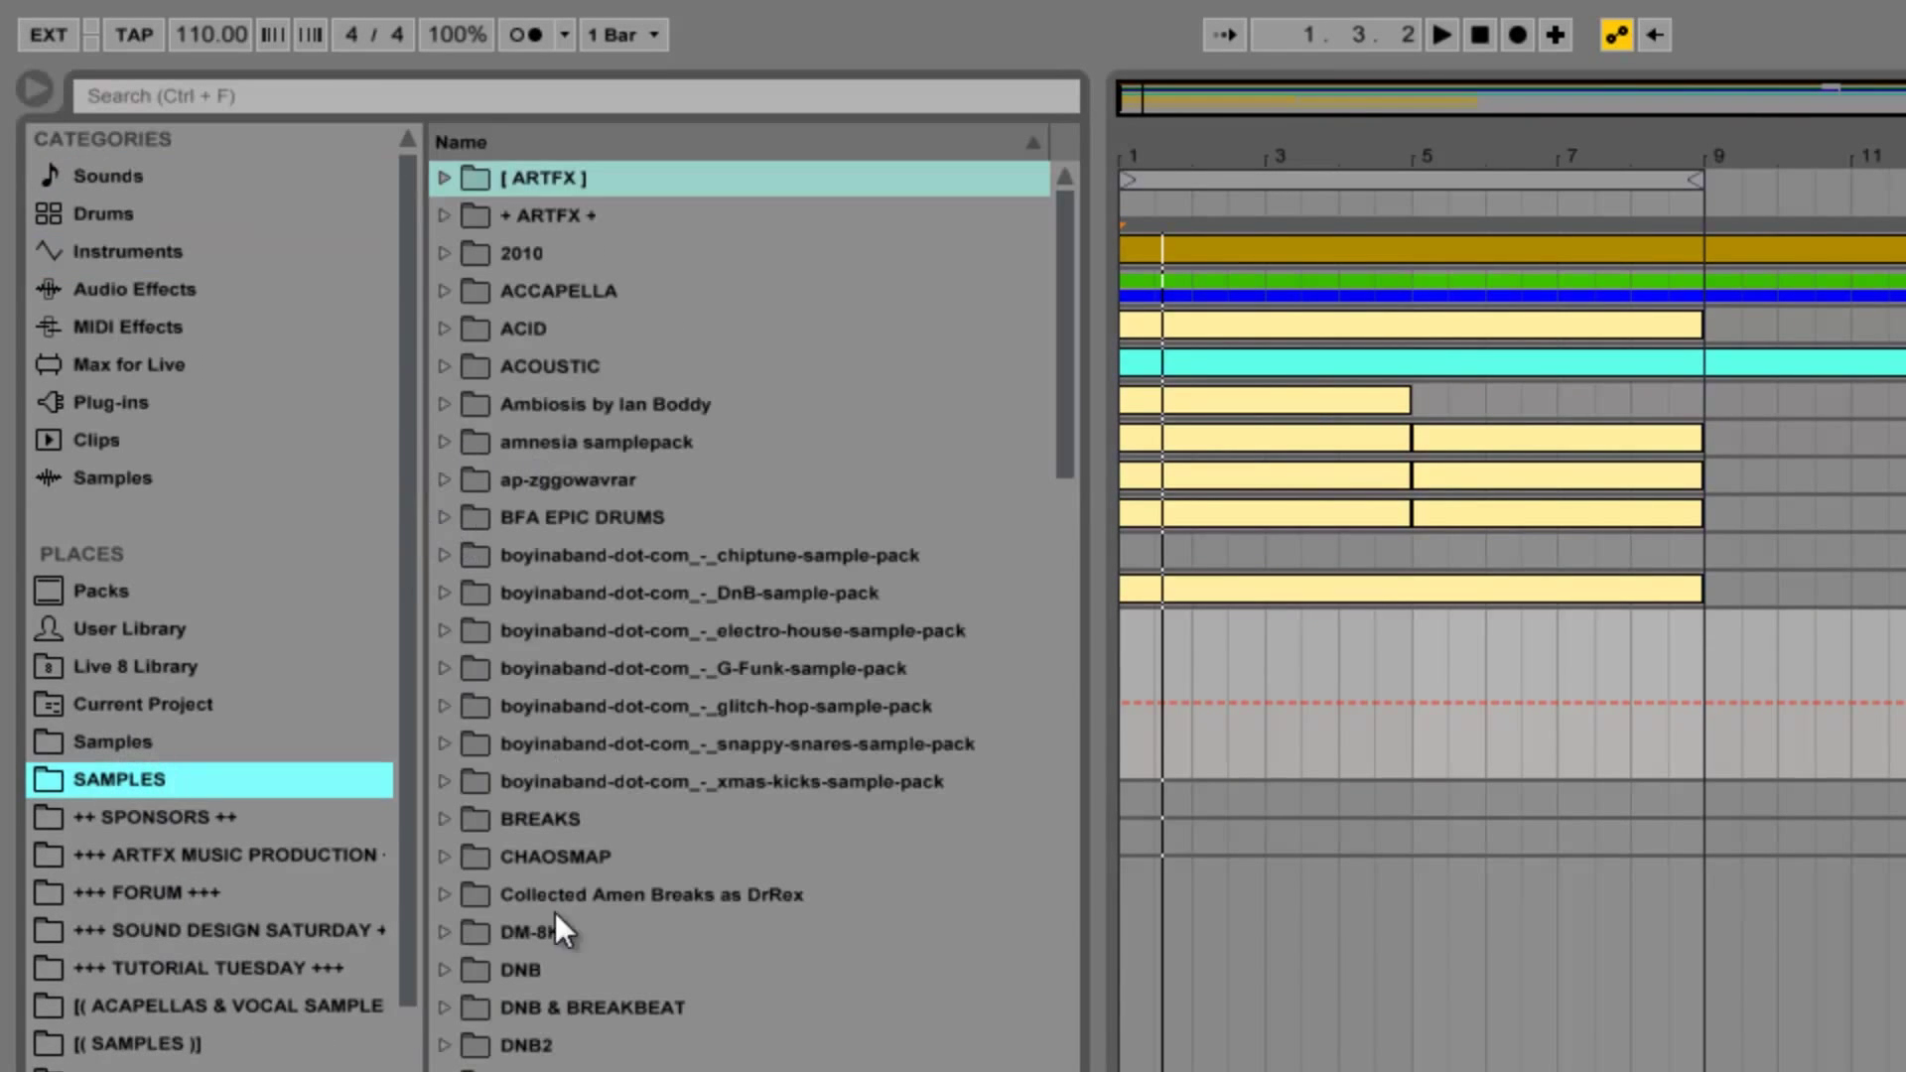
{"action": "left_click", "coordinate": [407, 95]}
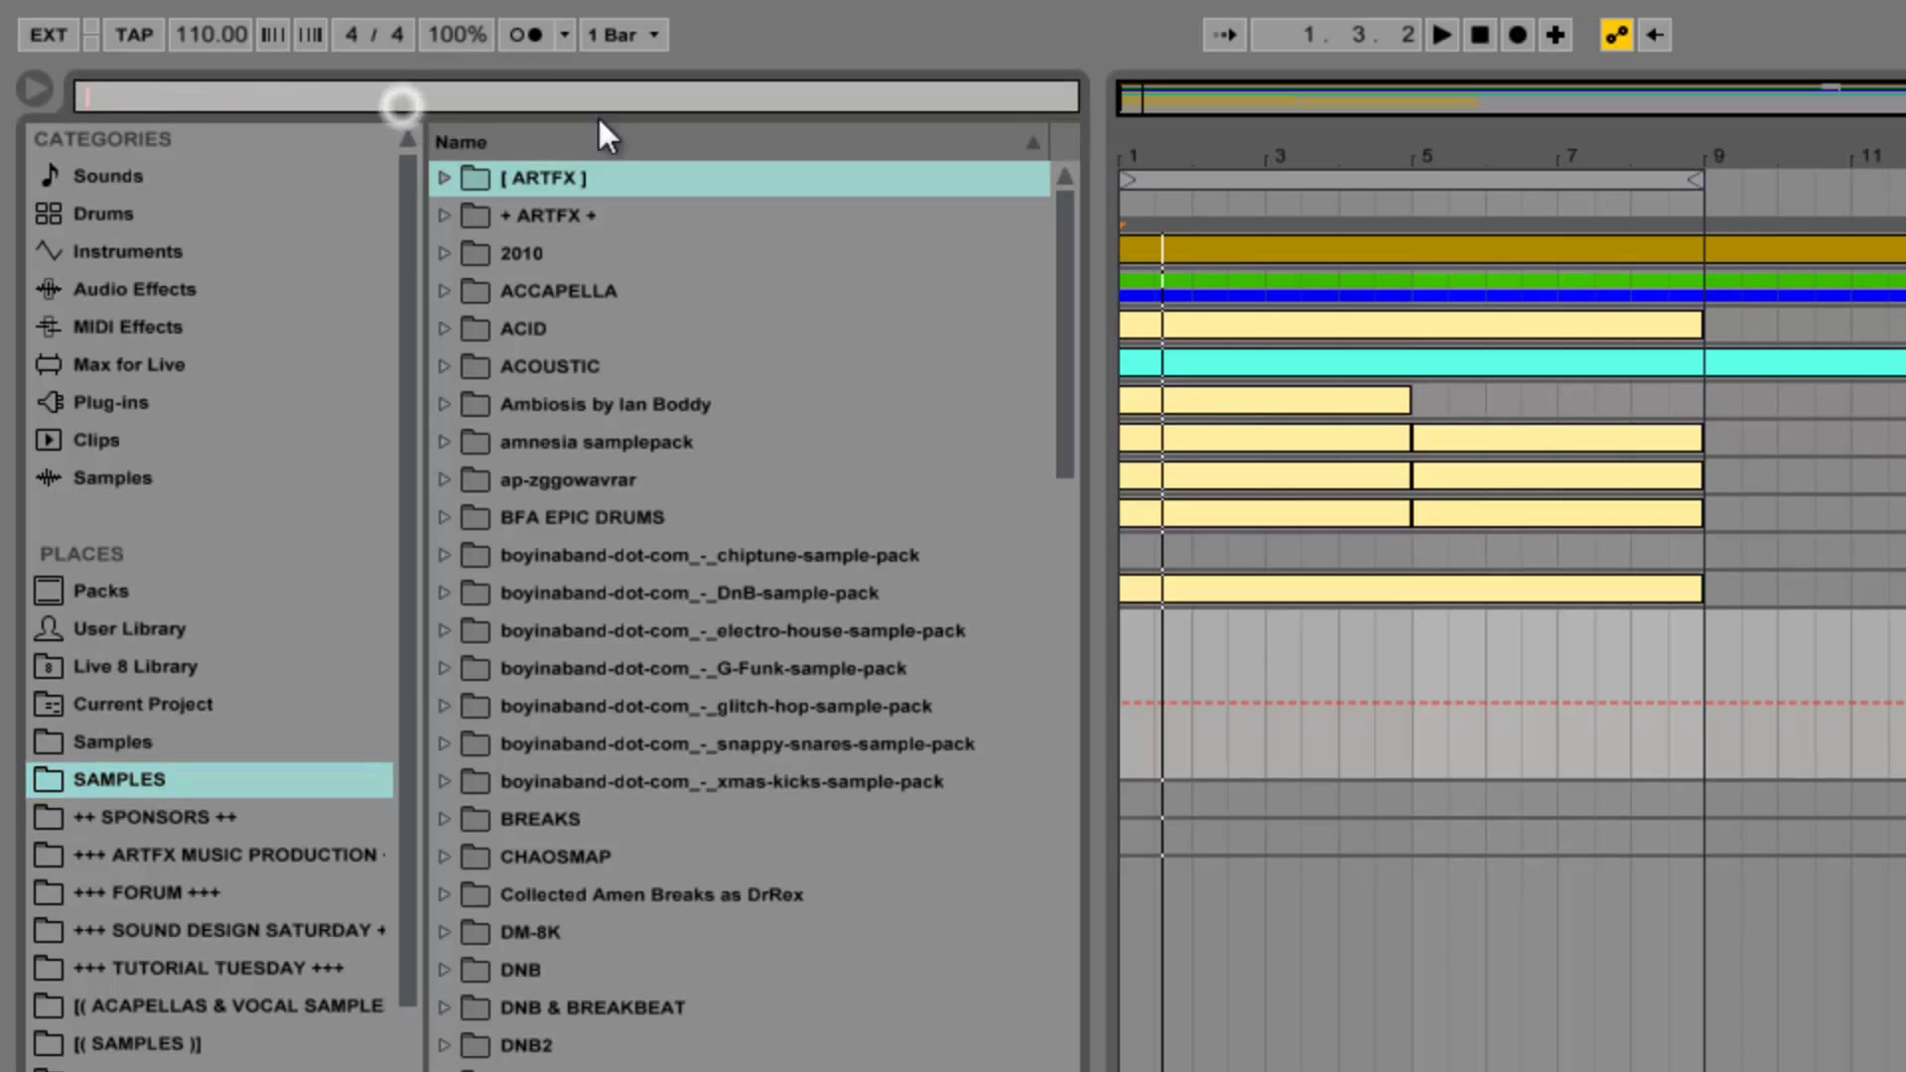
{"action": "type", "text": "pa"}
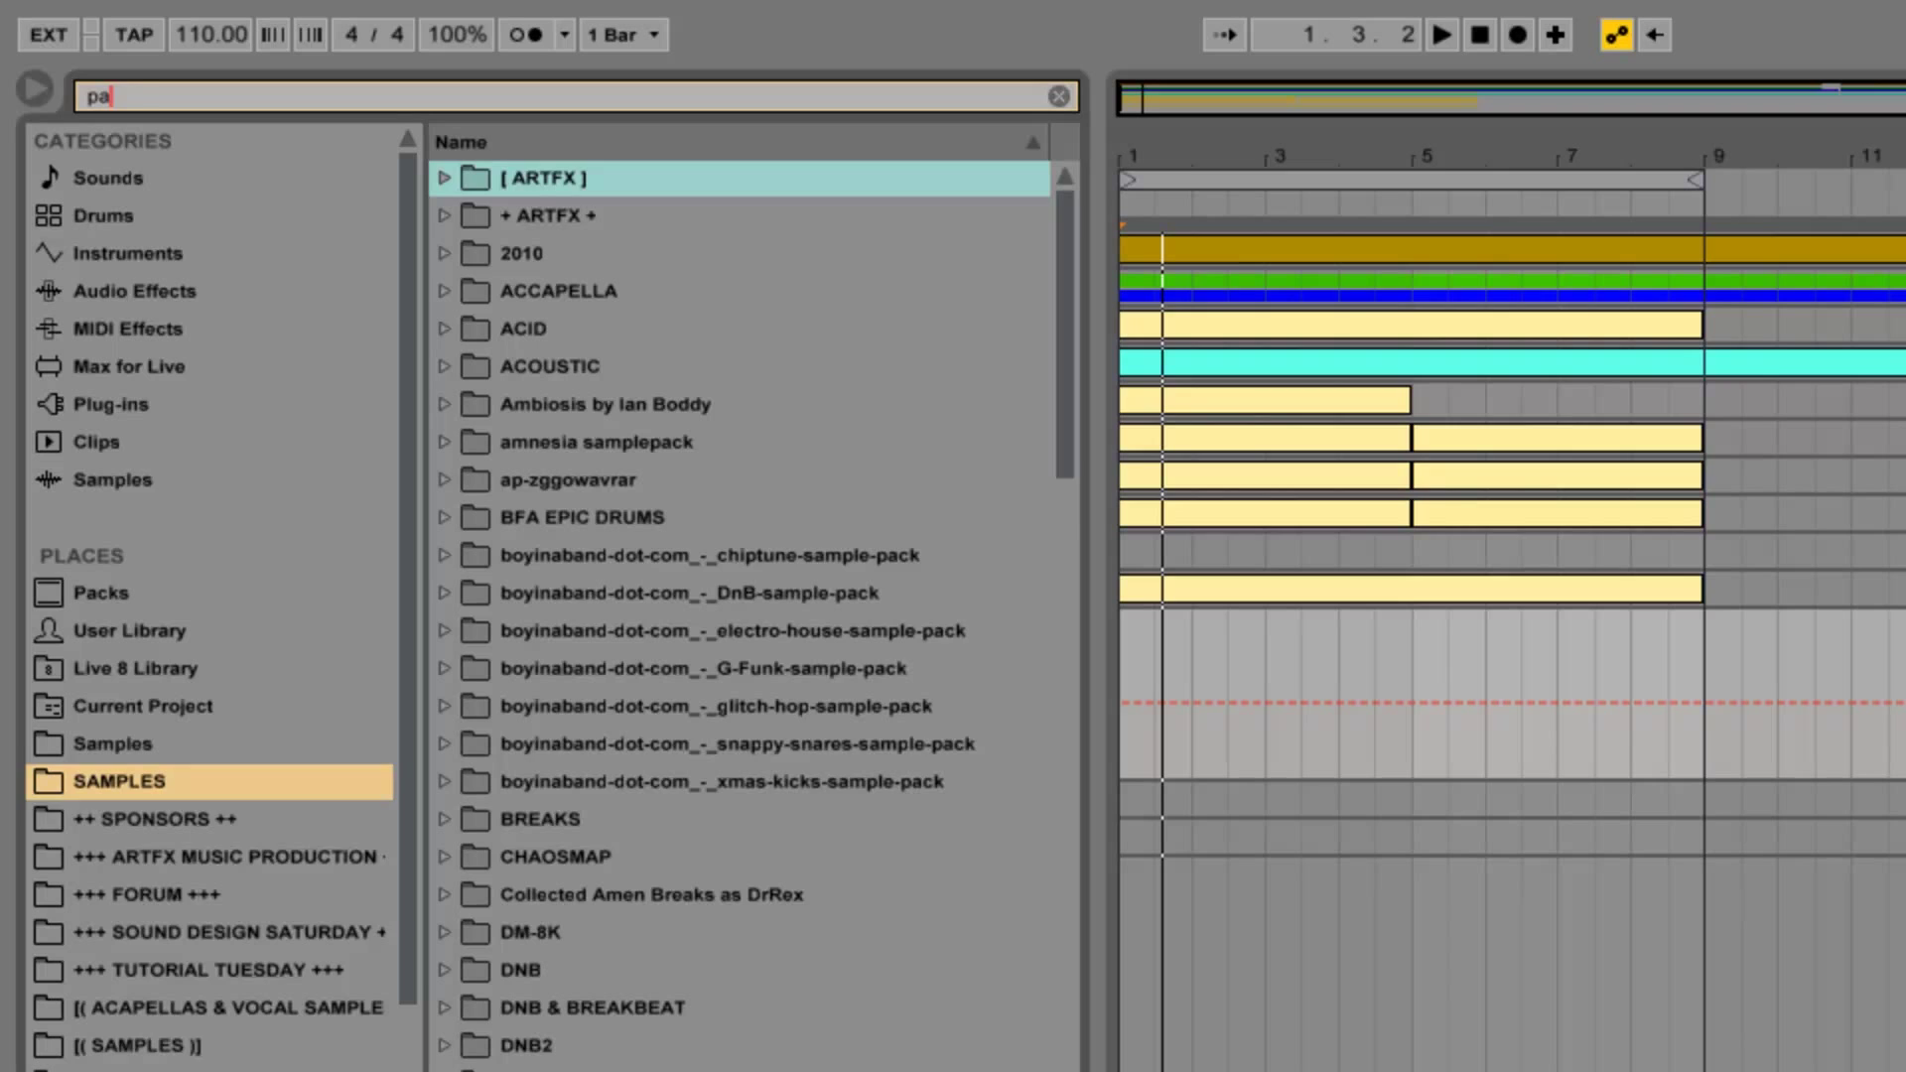
{"action": "type", "text": "per"}
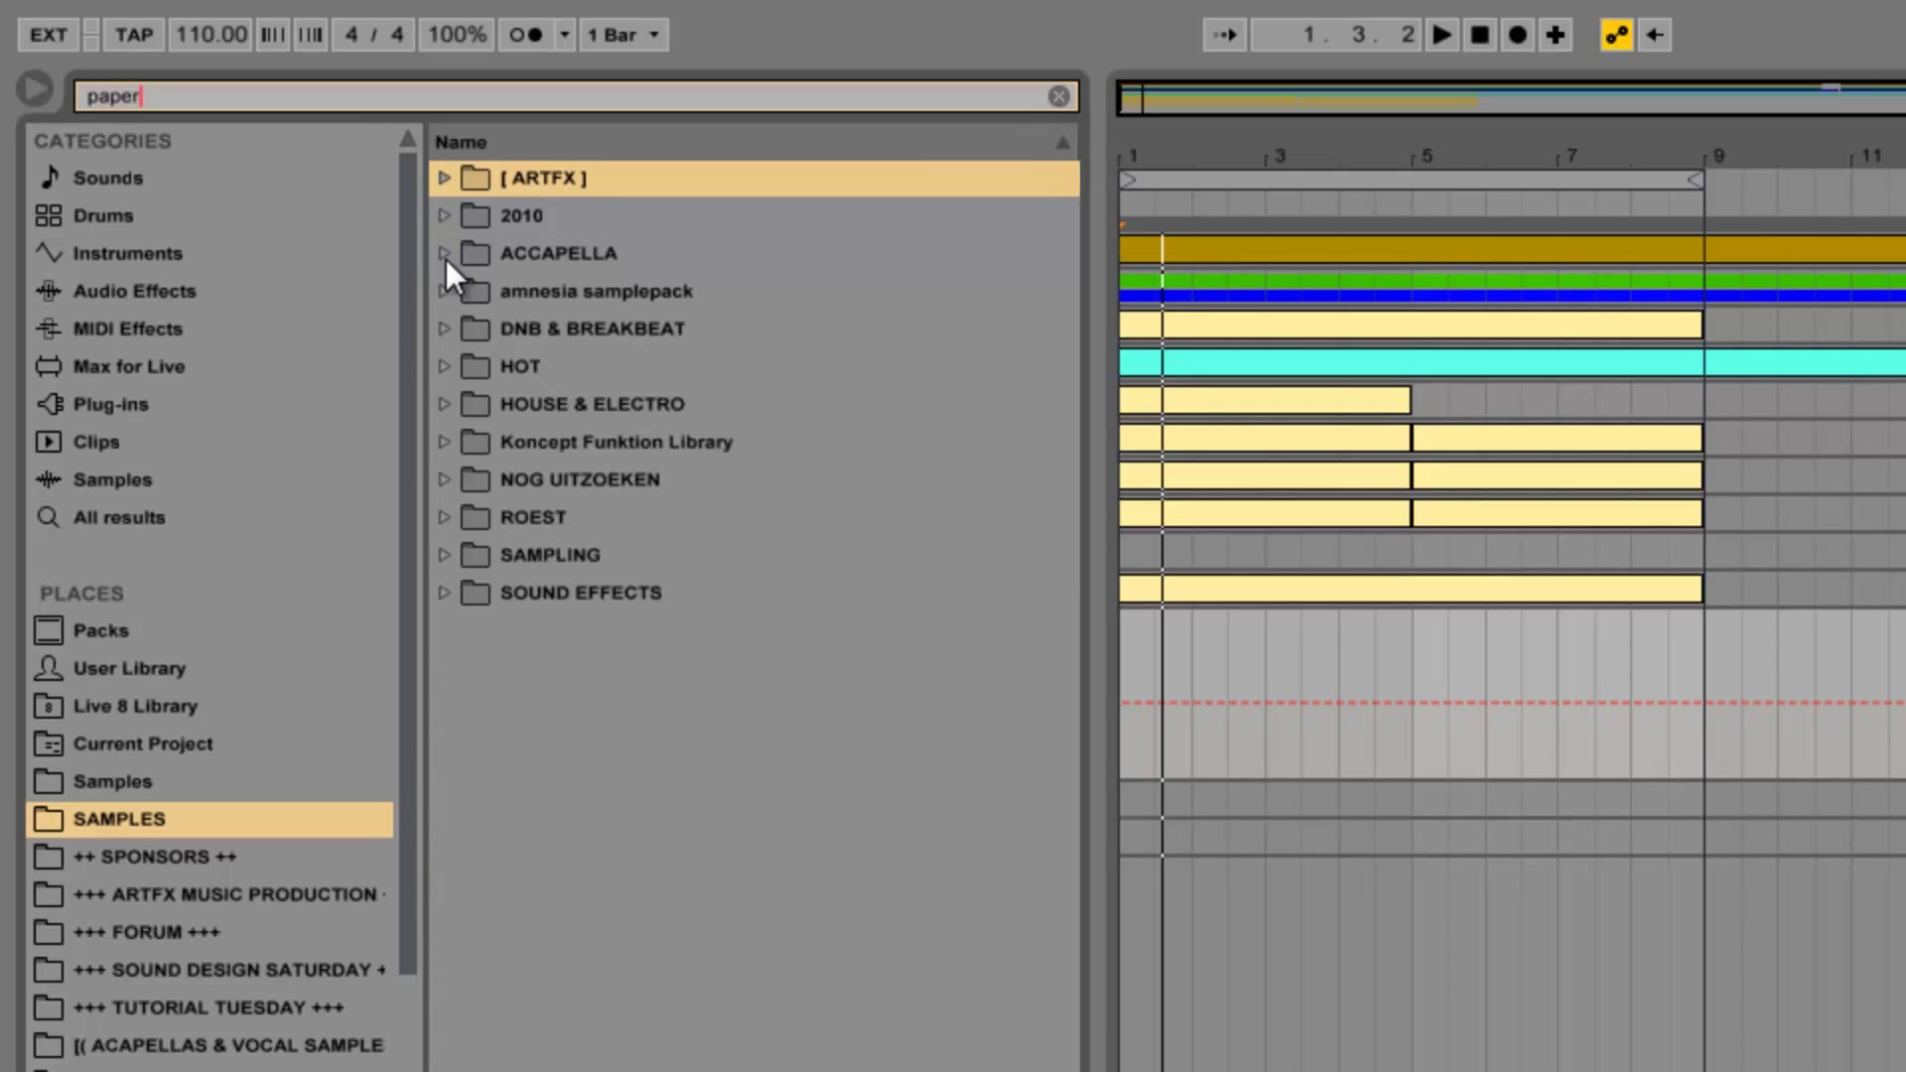
- Expand SOUND EFFECTS, Sony Sound FX+ and Sound FX down to the Office Supplies samples
{"action": "left_click", "coordinate": [453, 592]}
{"action": "left_click", "coordinate": [469, 706]}
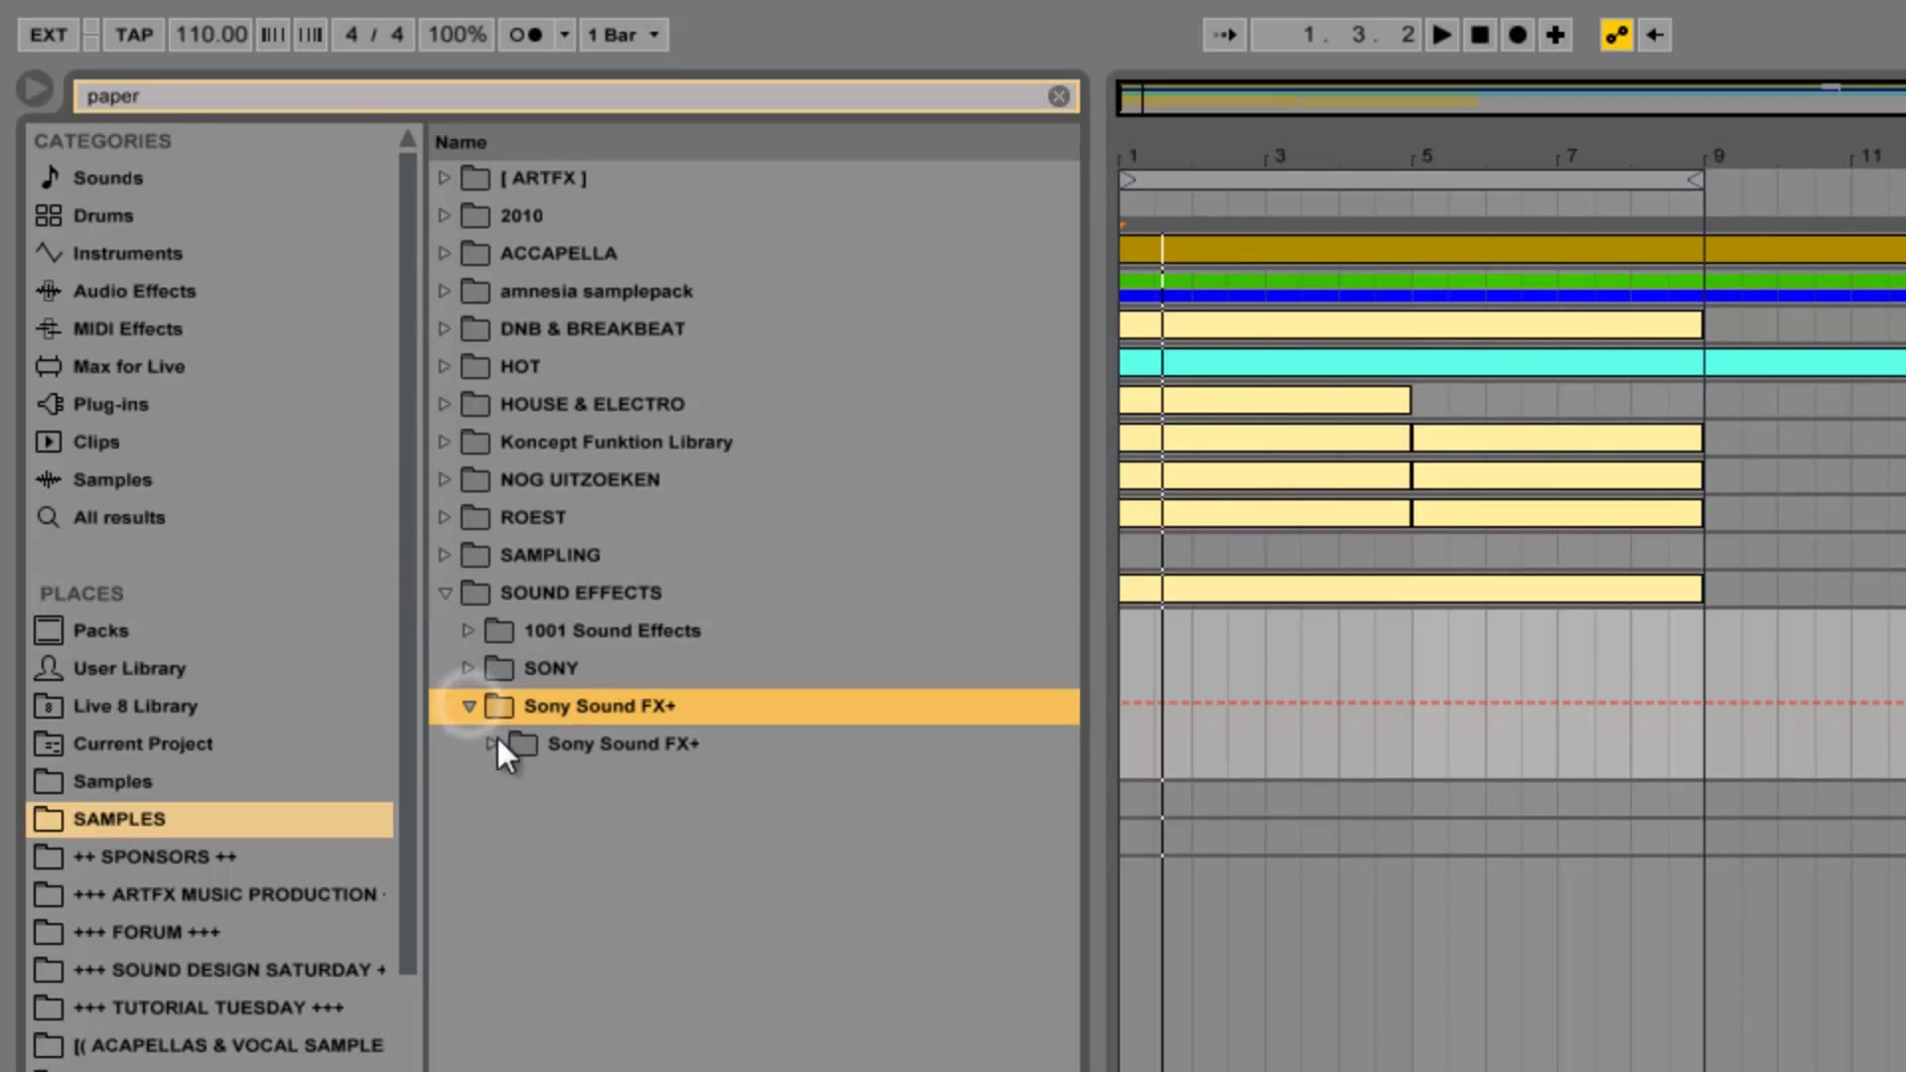
{"action": "left_click", "coordinate": [496, 744]}
{"action": "left_click", "coordinate": [518, 781]}
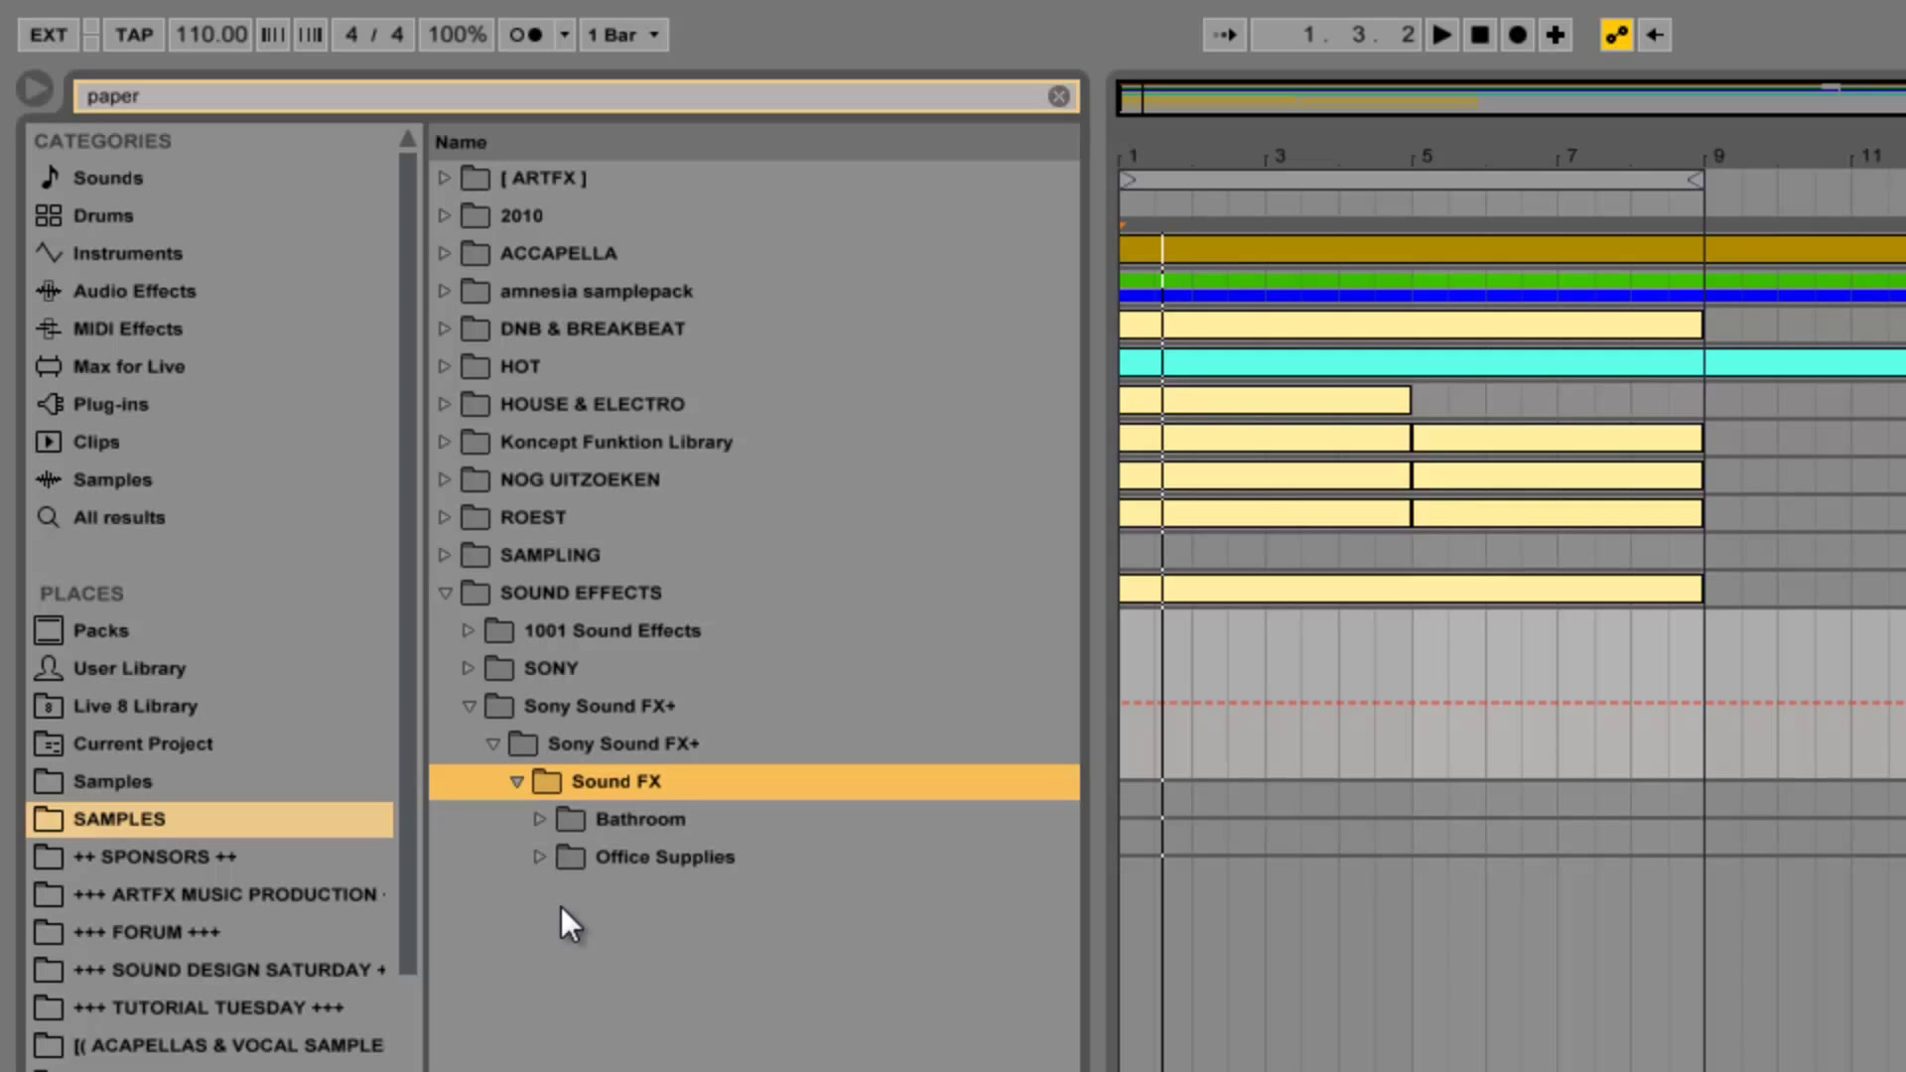
{"action": "left_click", "coordinate": [562, 857]}
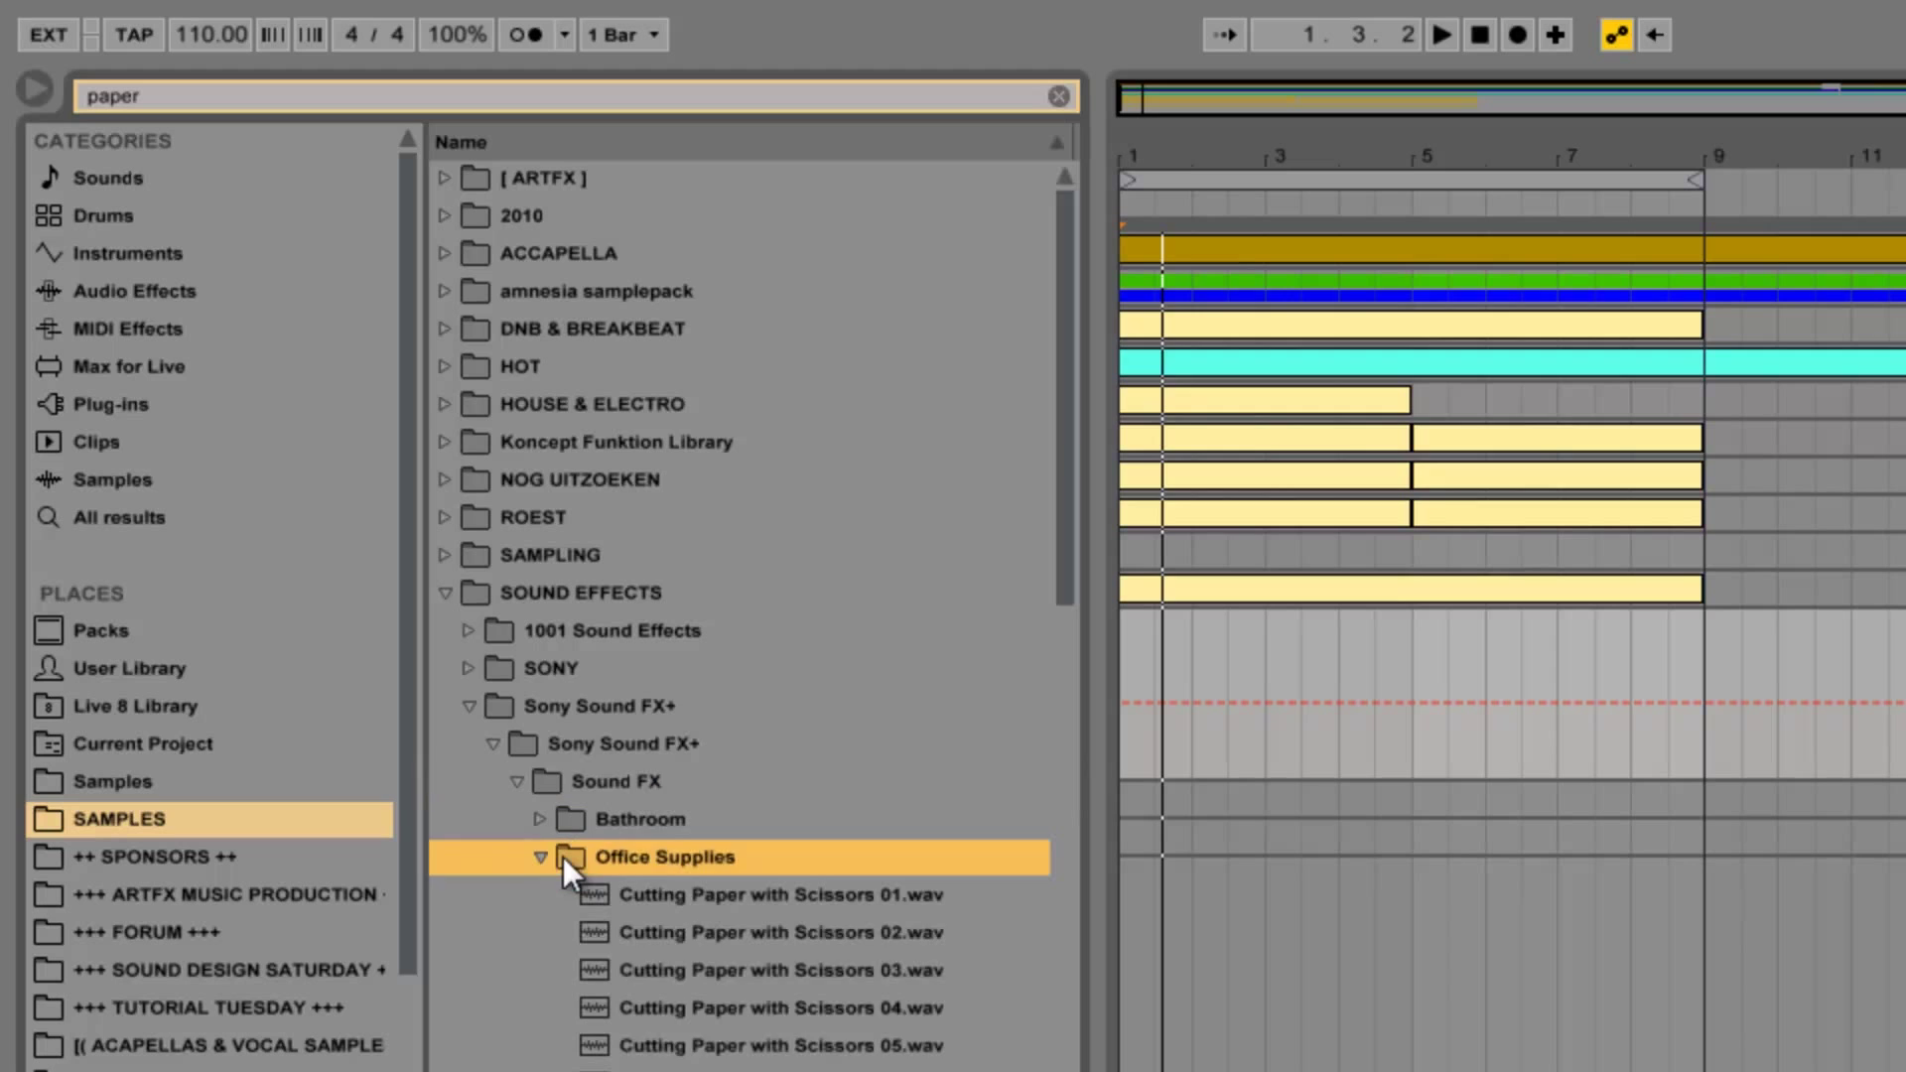
- Audition several of the Tear Paper, Turn Page of Paper Back Book and Write on Paper samples
{"action": "scroll", "coordinate": [700, 885], "scroll_direction": "down", "scroll_amount": 5}
{"action": "scroll", "coordinate": [754, 834], "scroll_direction": "down", "scroll_amount": 2}
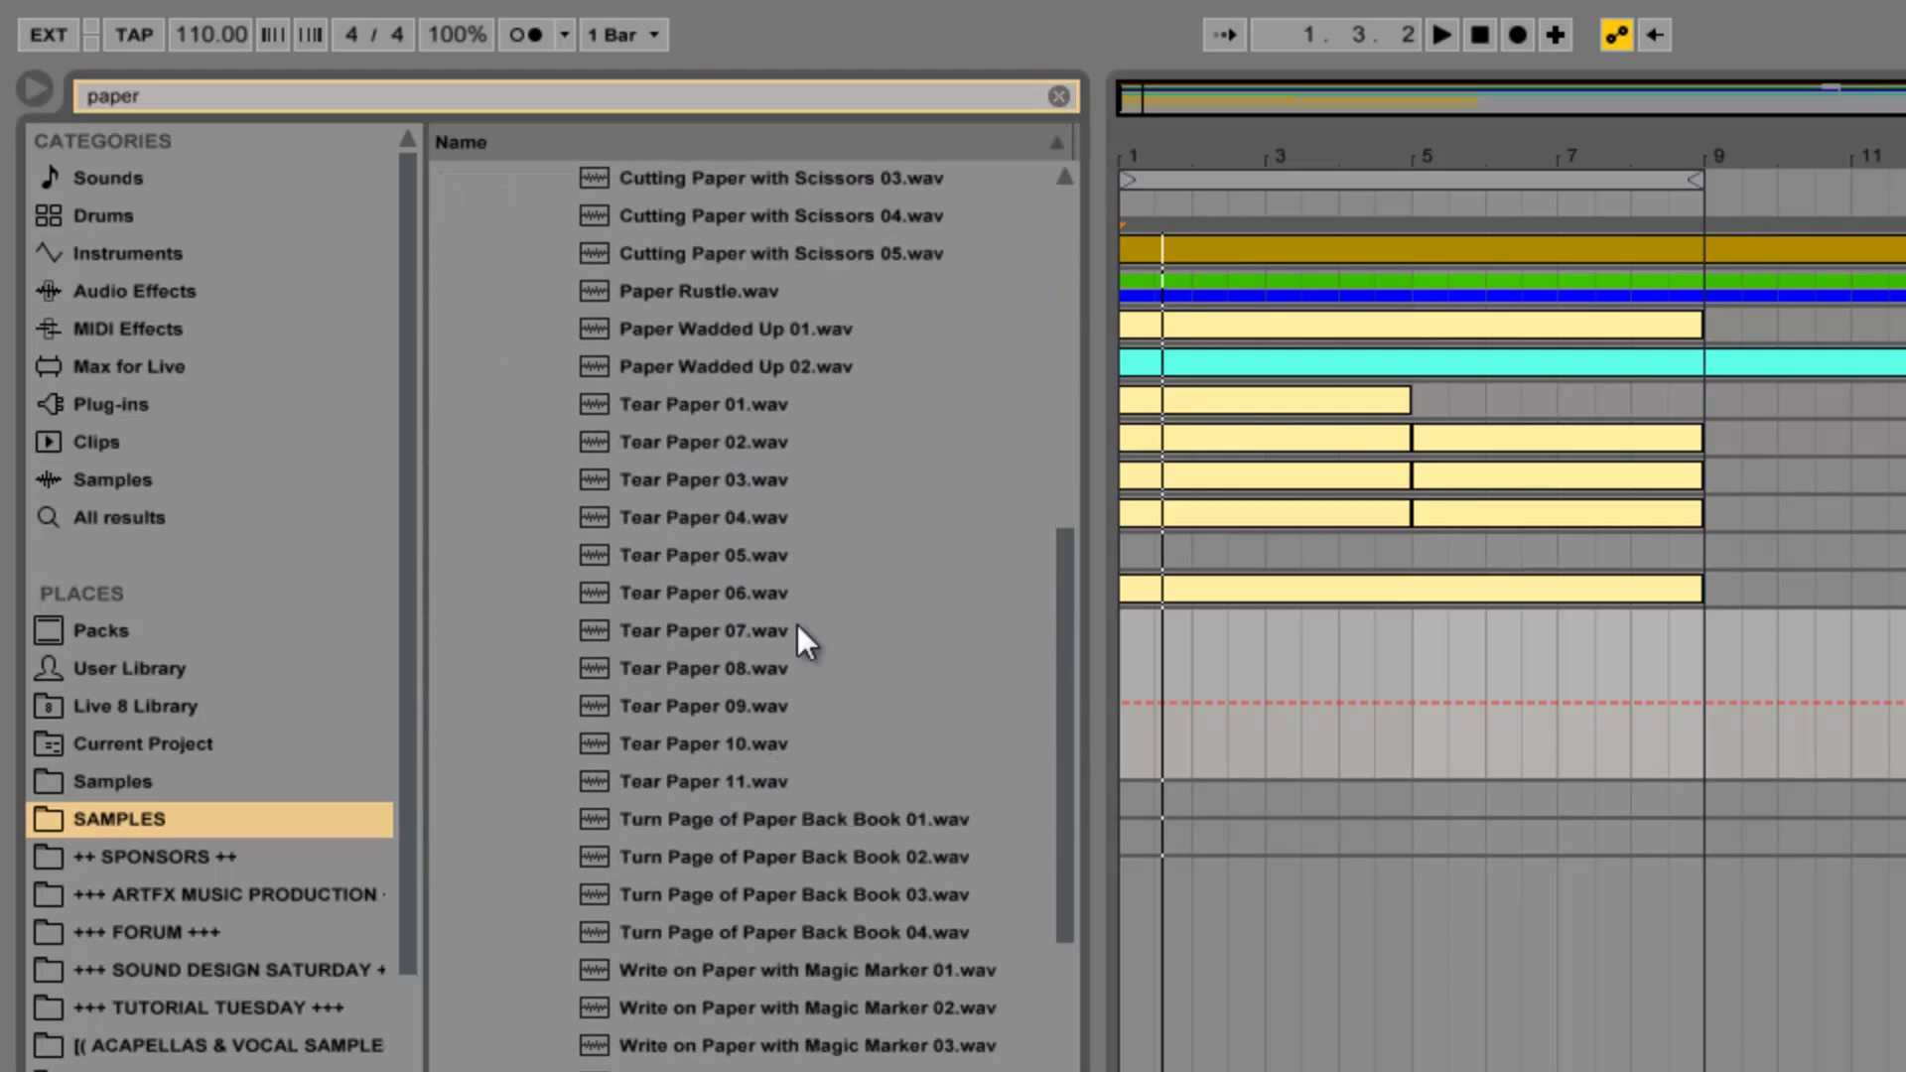
{"action": "left_click", "coordinate": [807, 561]}
{"action": "left_click", "coordinate": [773, 675]}
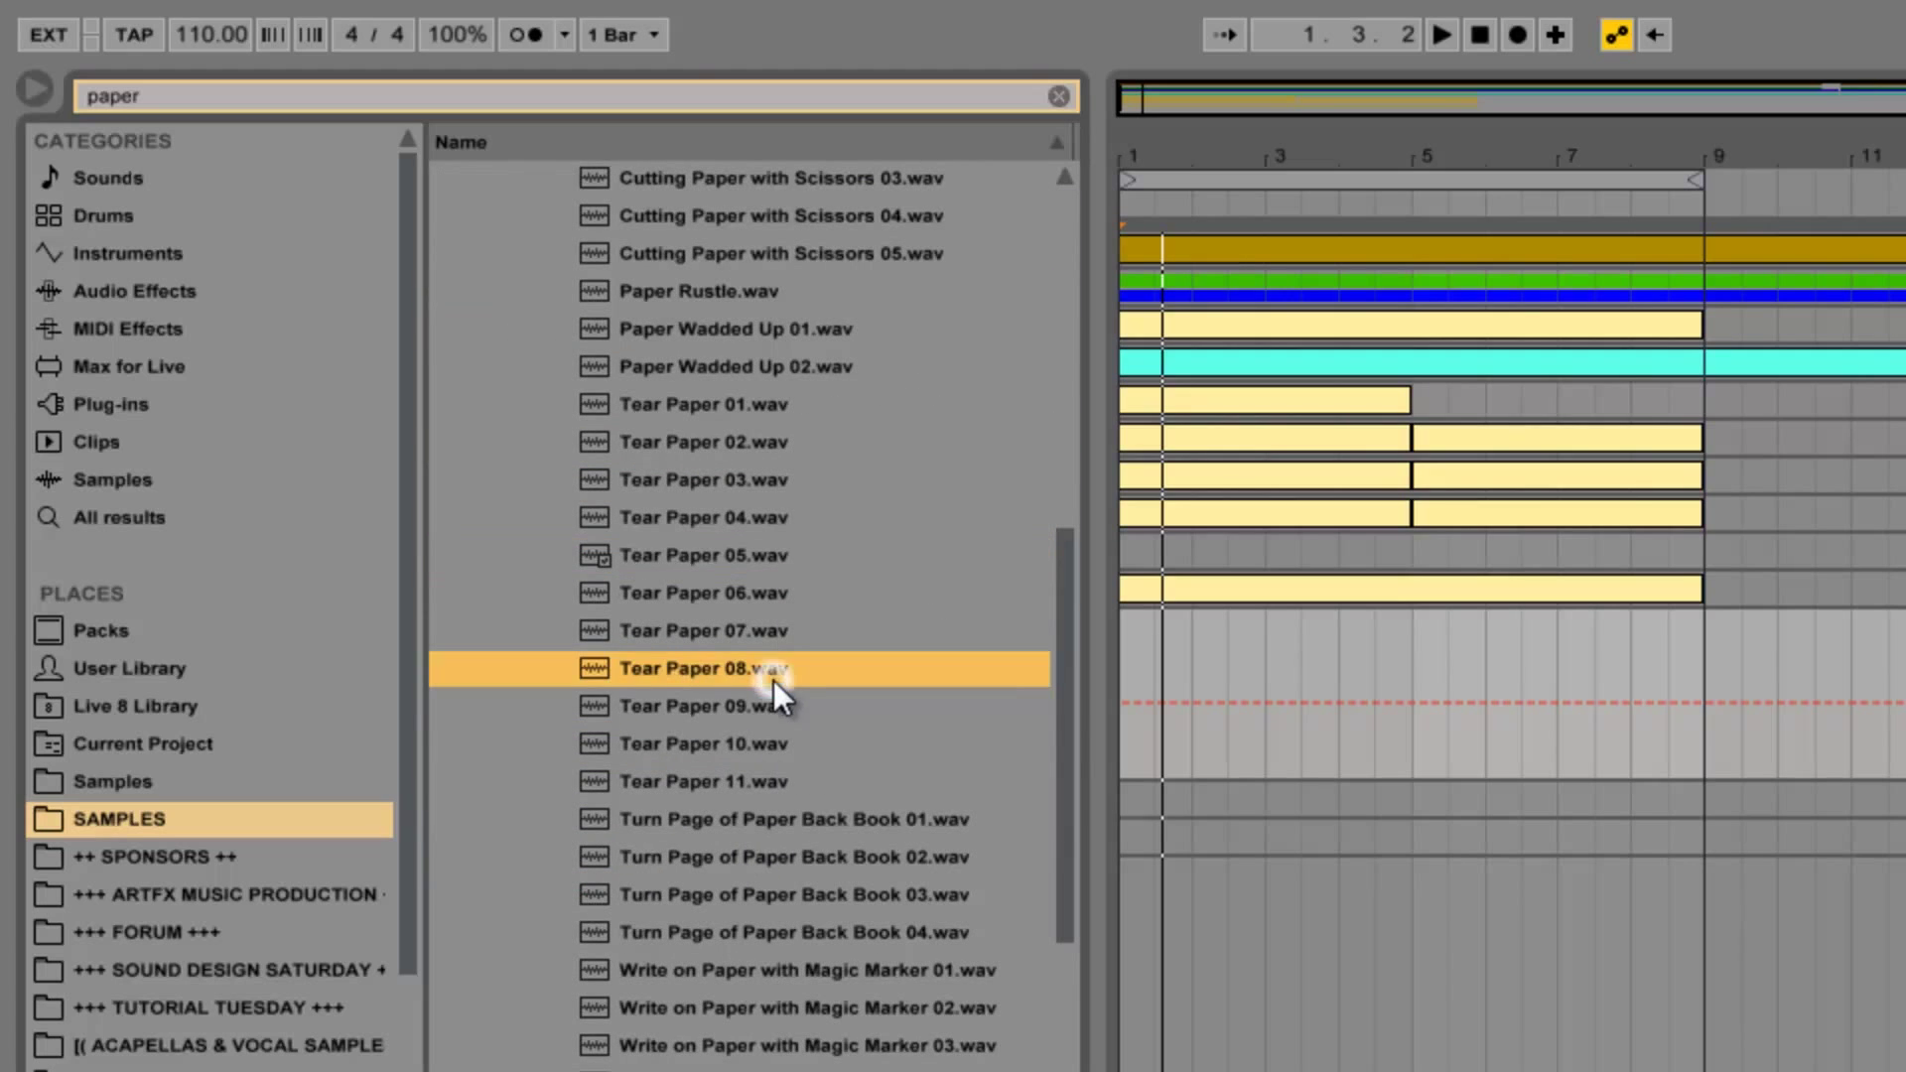
{"action": "left_click", "coordinate": [772, 746]}
{"action": "left_click", "coordinate": [820, 894]}
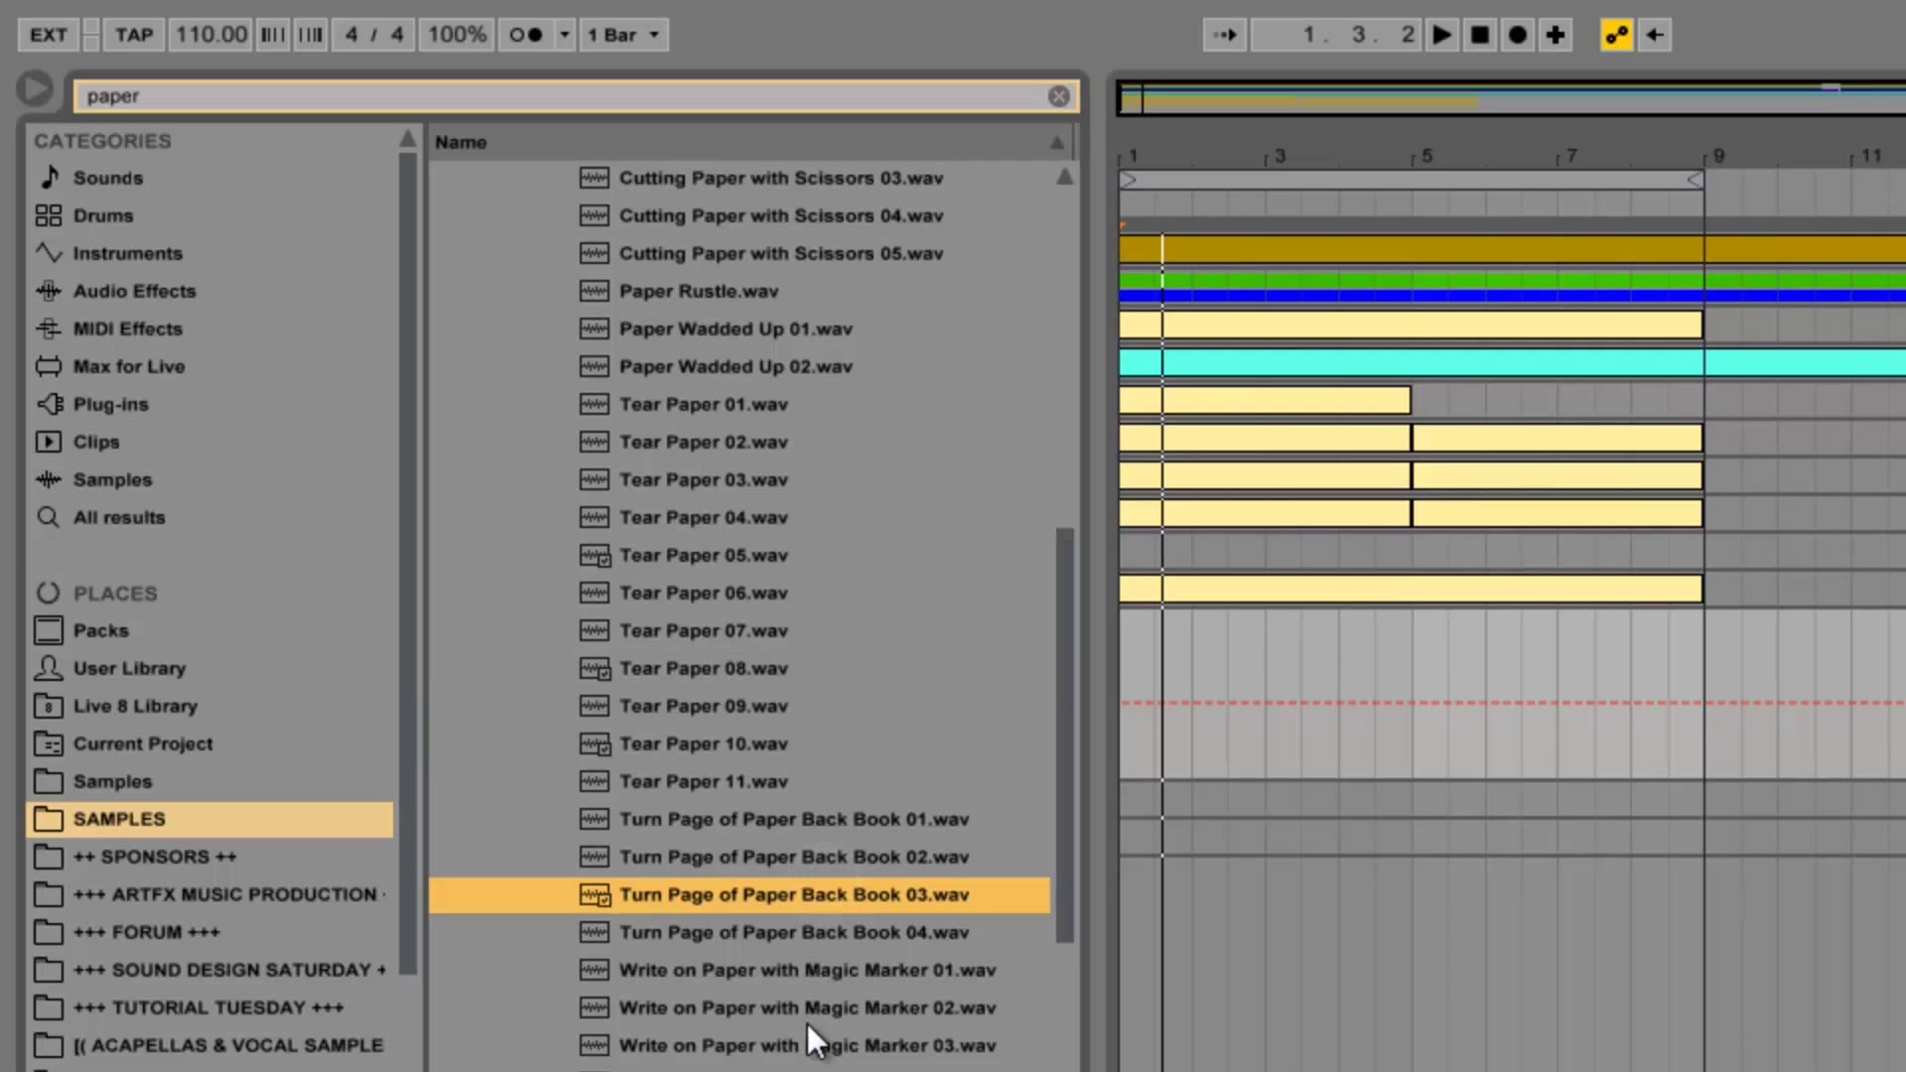
{"action": "left_click", "coordinate": [807, 1023]}
{"action": "scroll", "coordinate": [807, 1022], "scroll_direction": "down", "scroll_amount": 2}
{"action": "left_click", "coordinate": [809, 998]}
{"action": "scroll", "coordinate": [808, 998], "scroll_direction": "down", "scroll_amount": 1}
{"action": "left_click", "coordinate": [808, 998]}
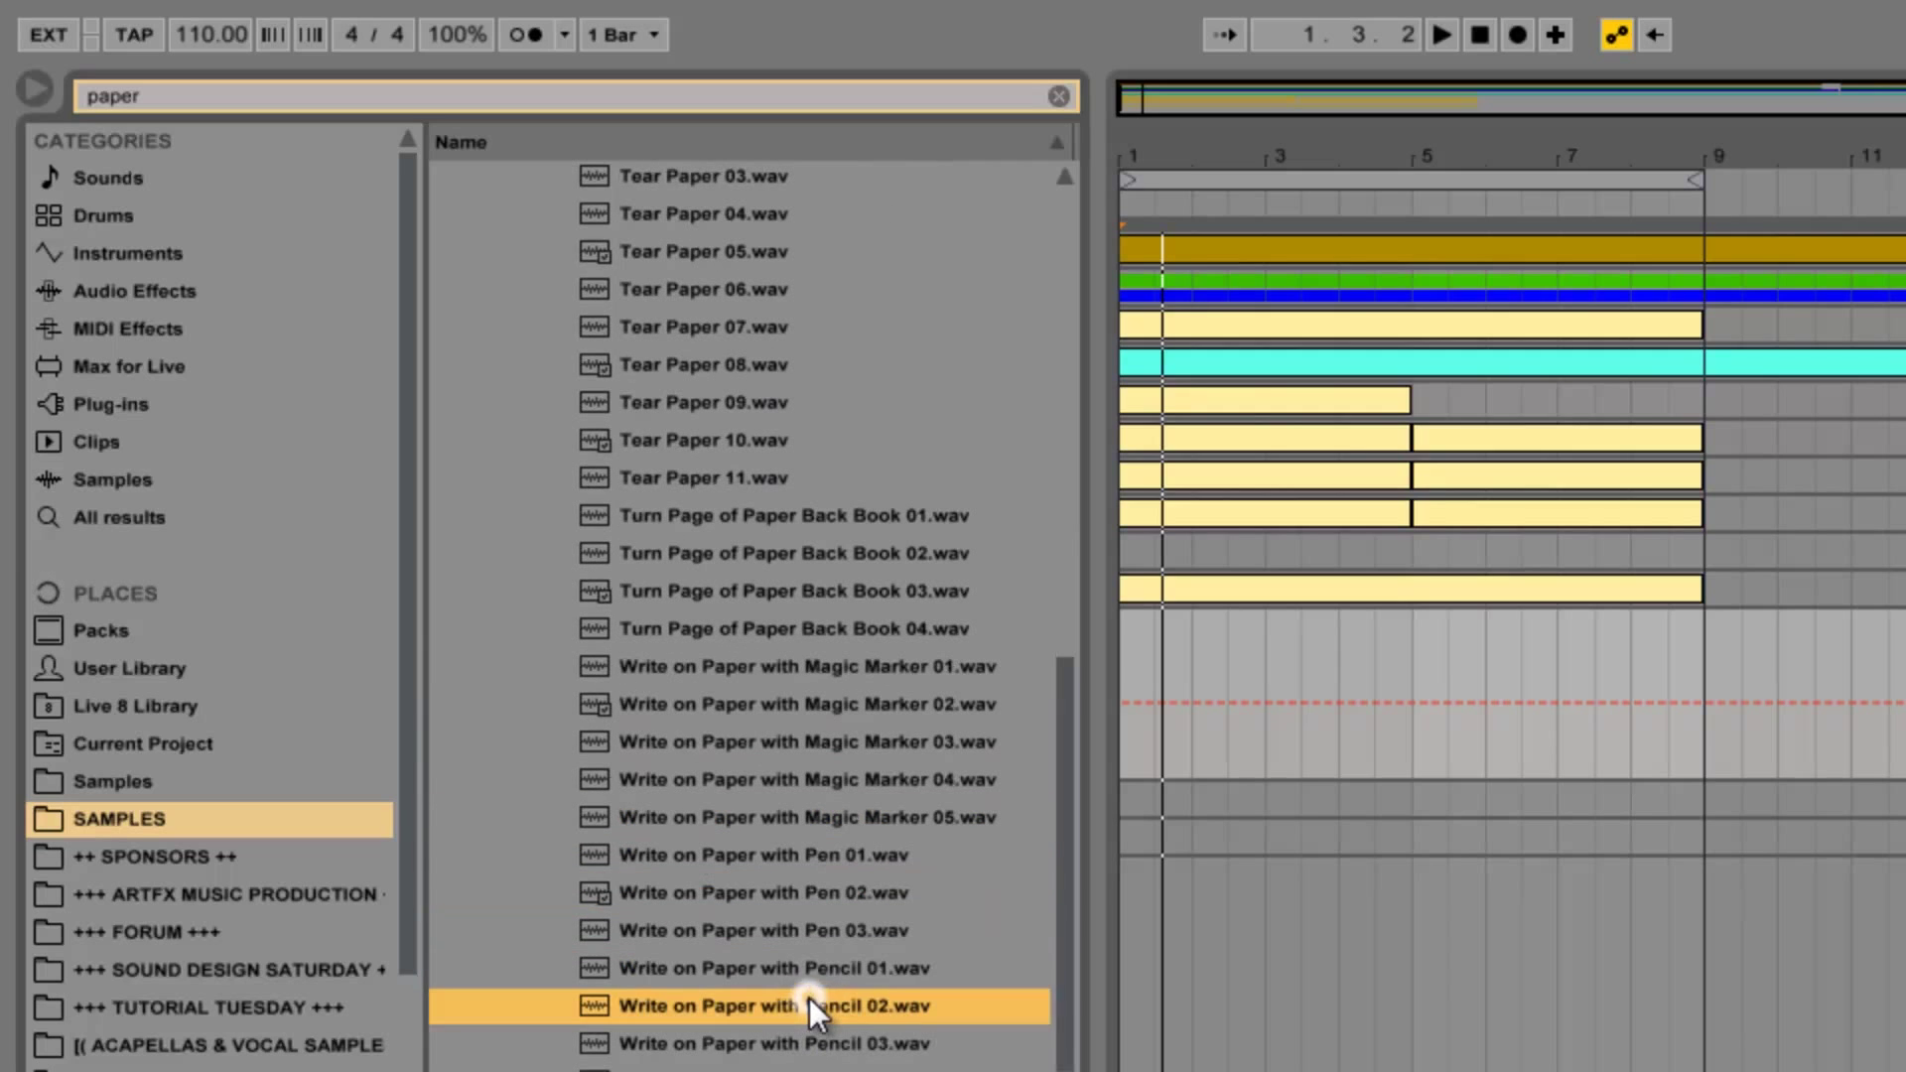
- Compare further Tear Paper samples with Paper Wadded Up 01 and 02 by previewing them
{"action": "left_click", "coordinate": [768, 478]}
{"action": "scroll", "coordinate": [774, 427], "scroll_direction": "up", "scroll_amount": 1}
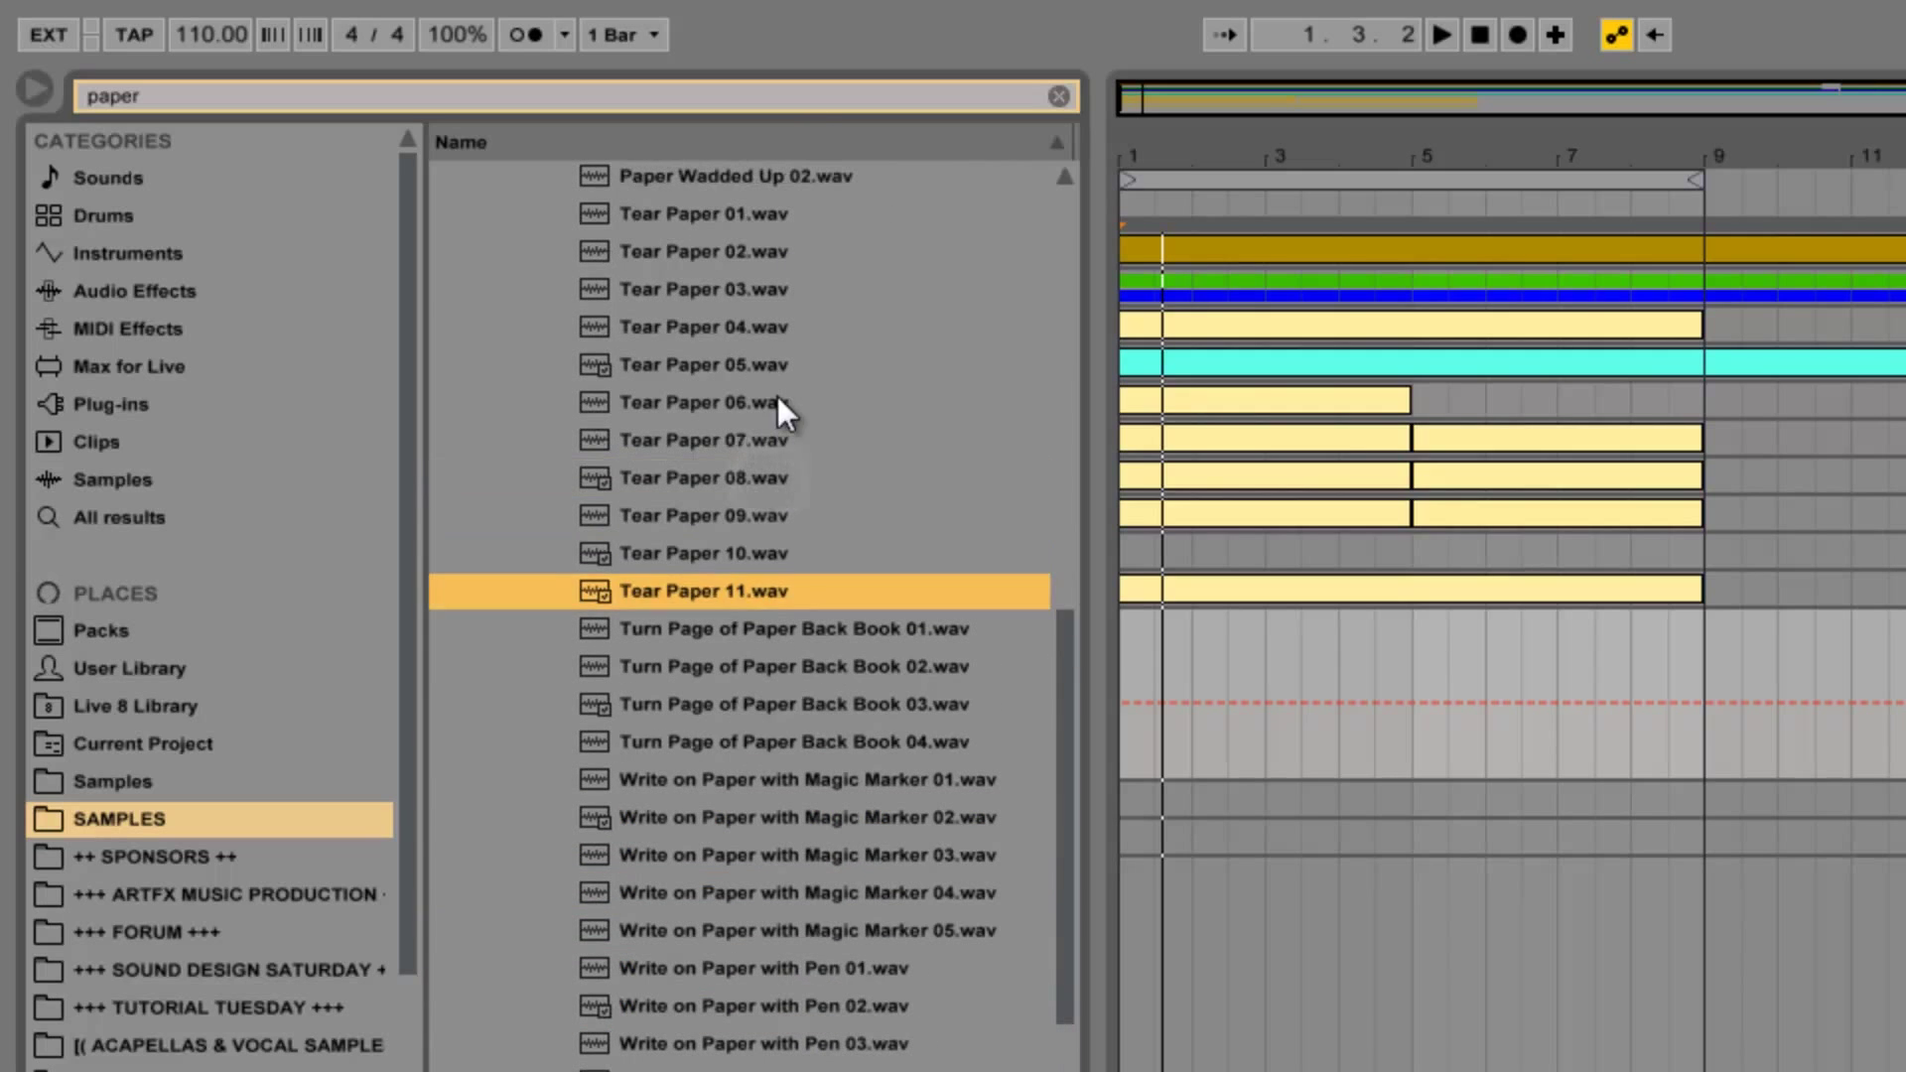
{"action": "left_click", "coordinate": [760, 289]}
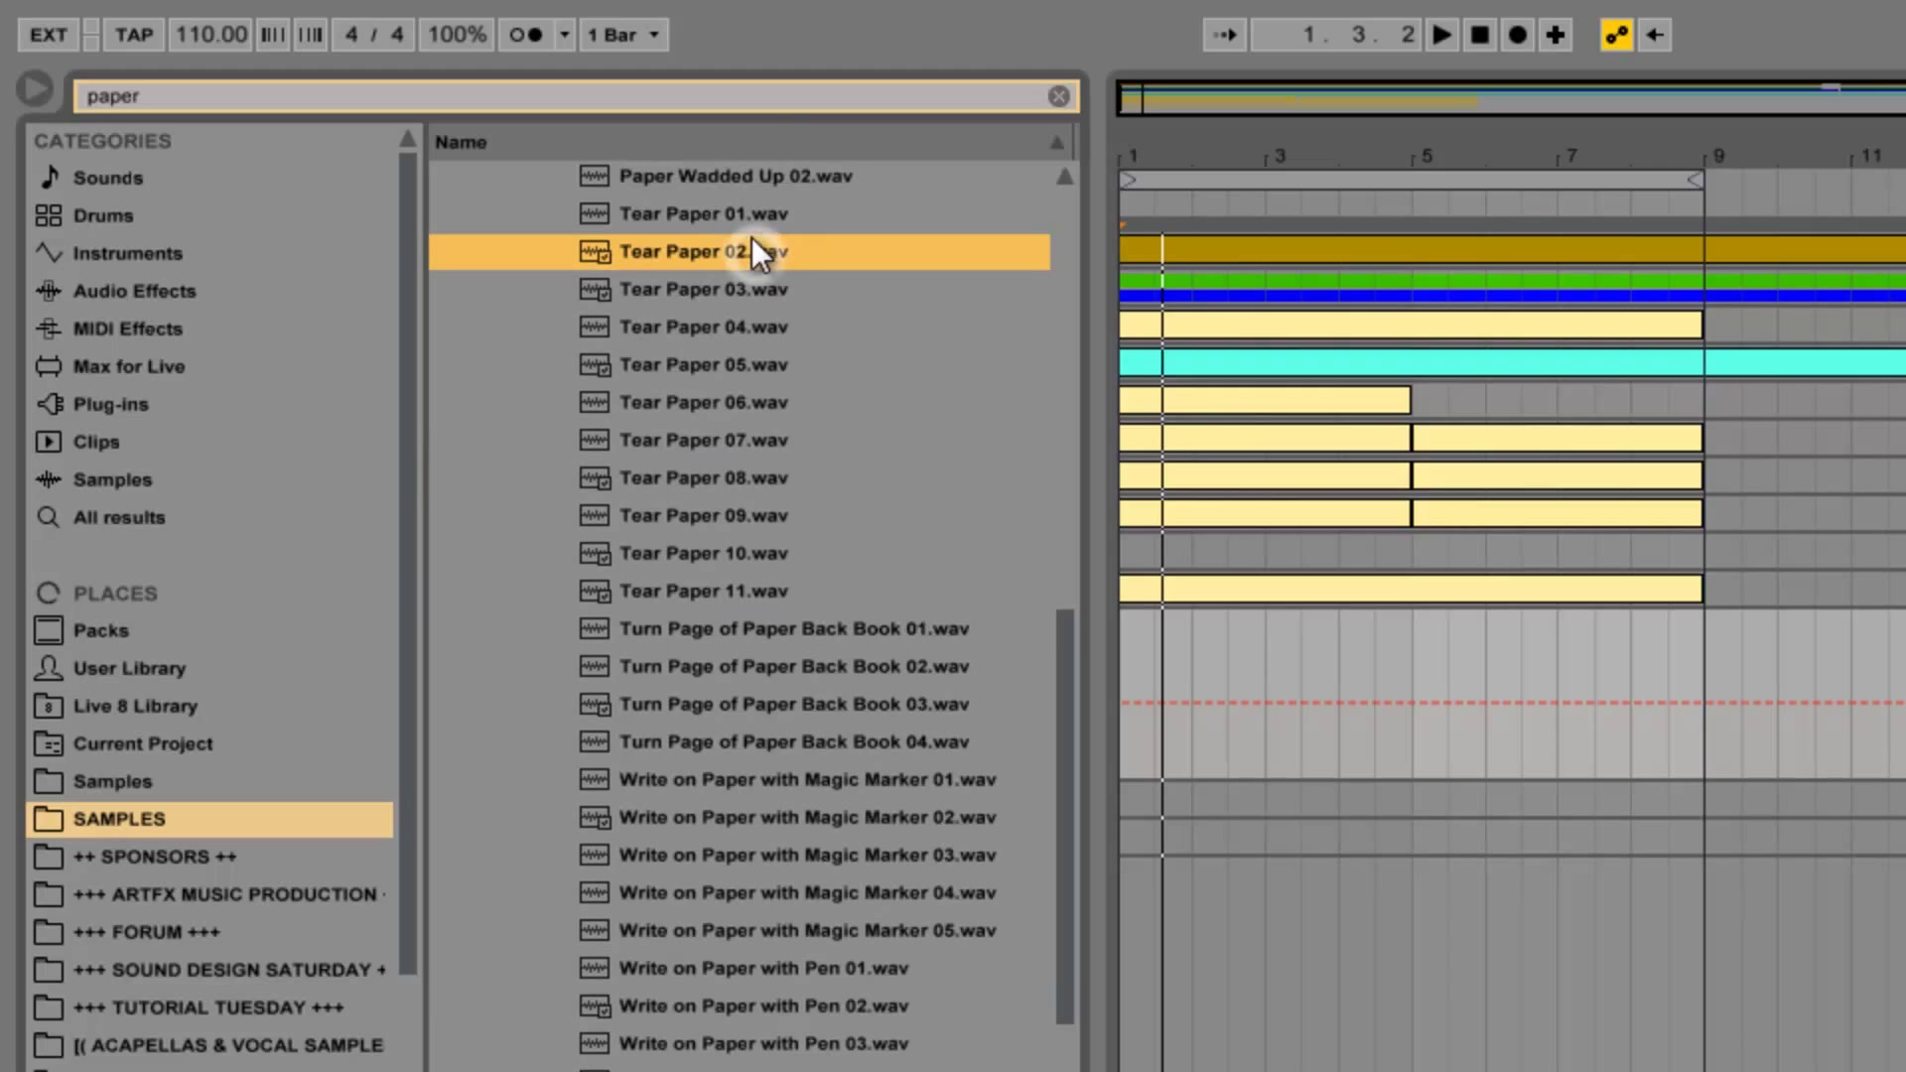
{"action": "left_click", "coordinate": [752, 213]}
{"action": "left_click", "coordinate": [779, 485]}
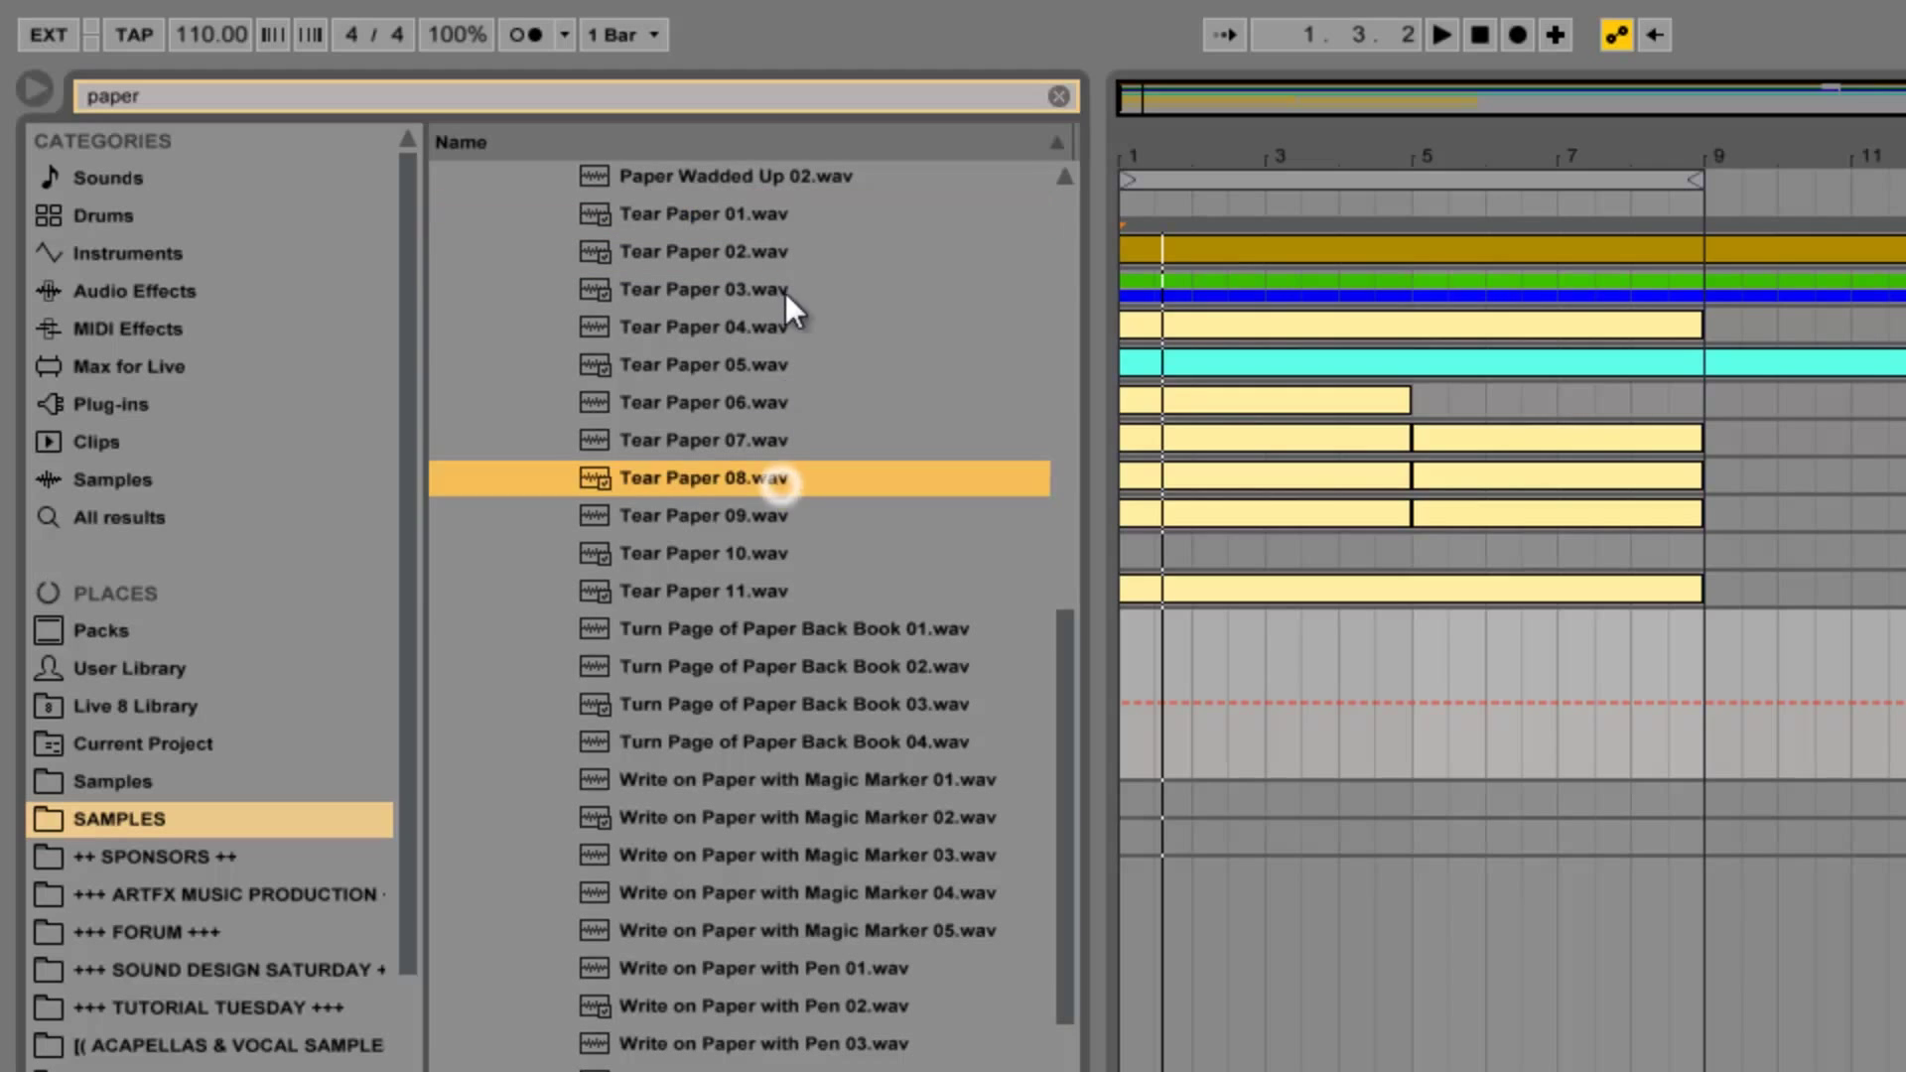
{"action": "left_click", "coordinate": [778, 177]}
{"action": "scroll", "coordinate": [777, 178], "scroll_direction": "up", "scroll_amount": 2}
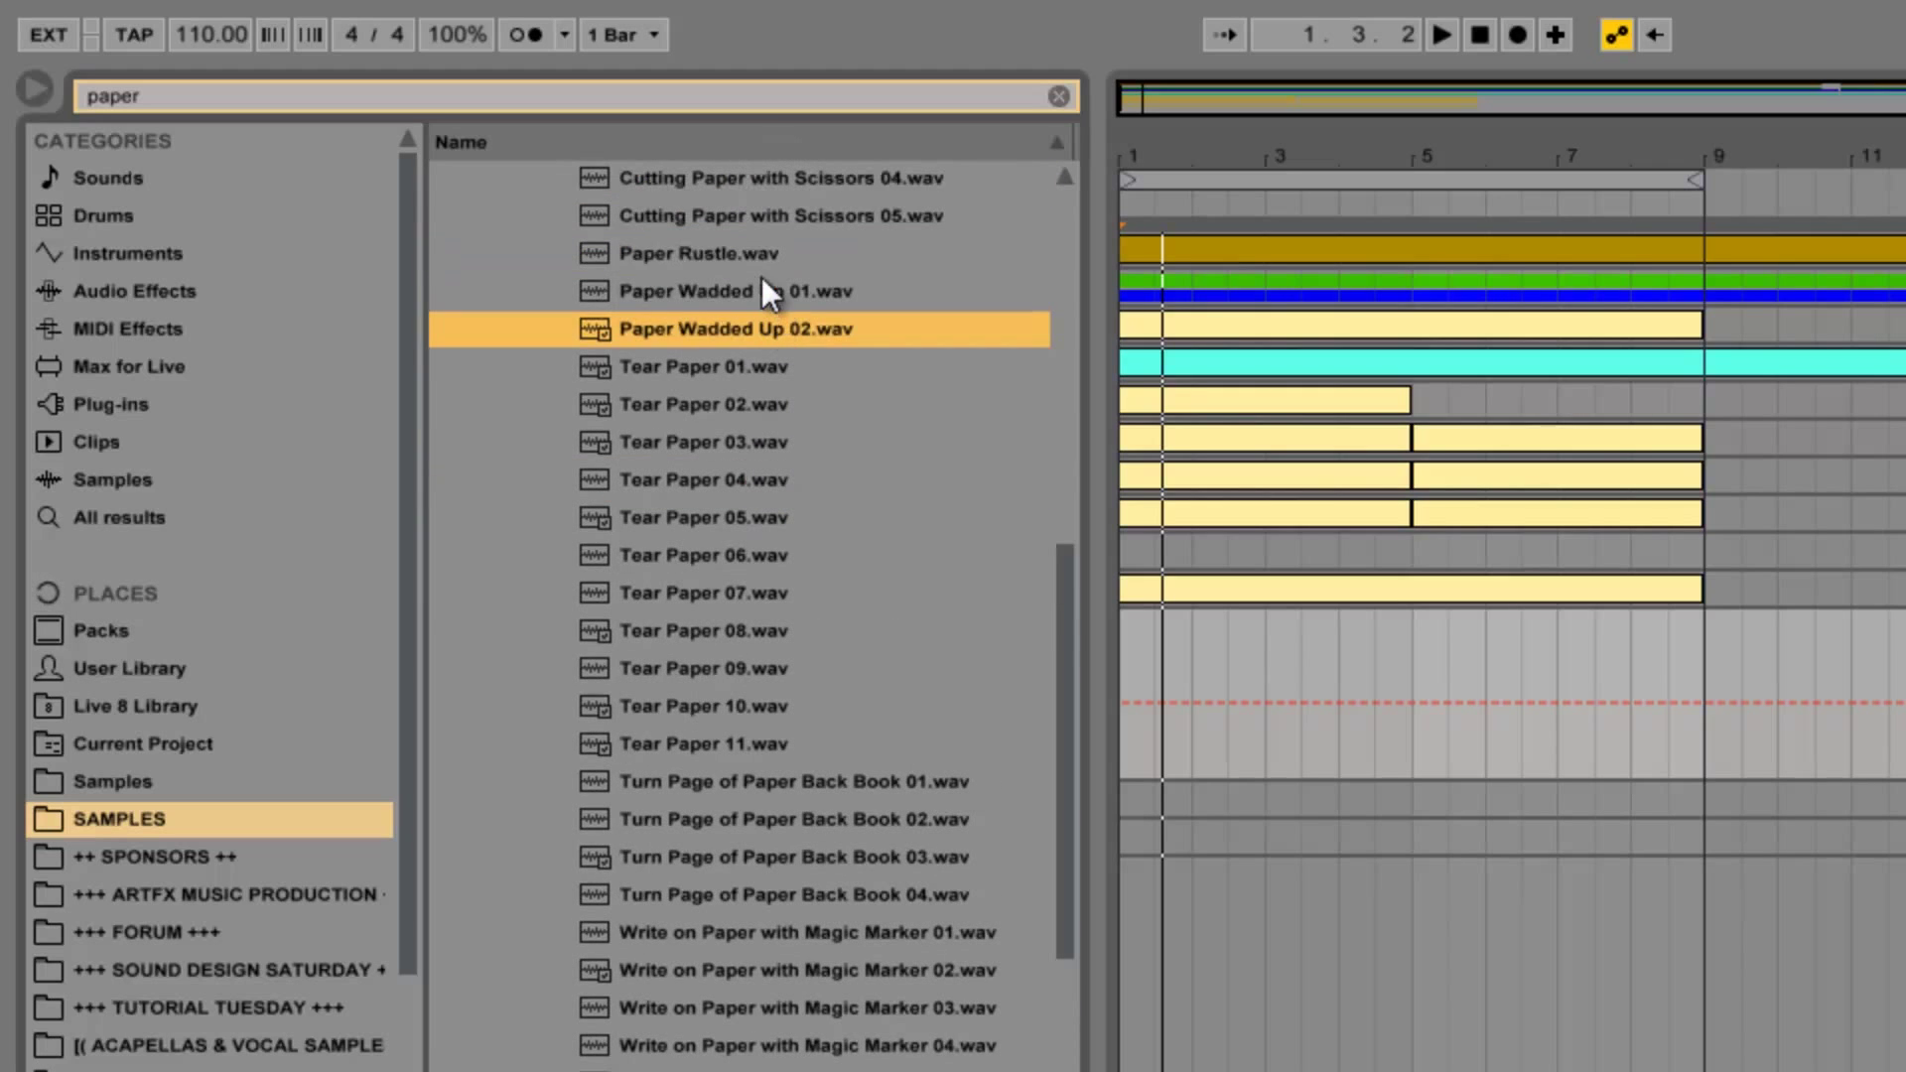
{"action": "left_click", "coordinate": [762, 280]}
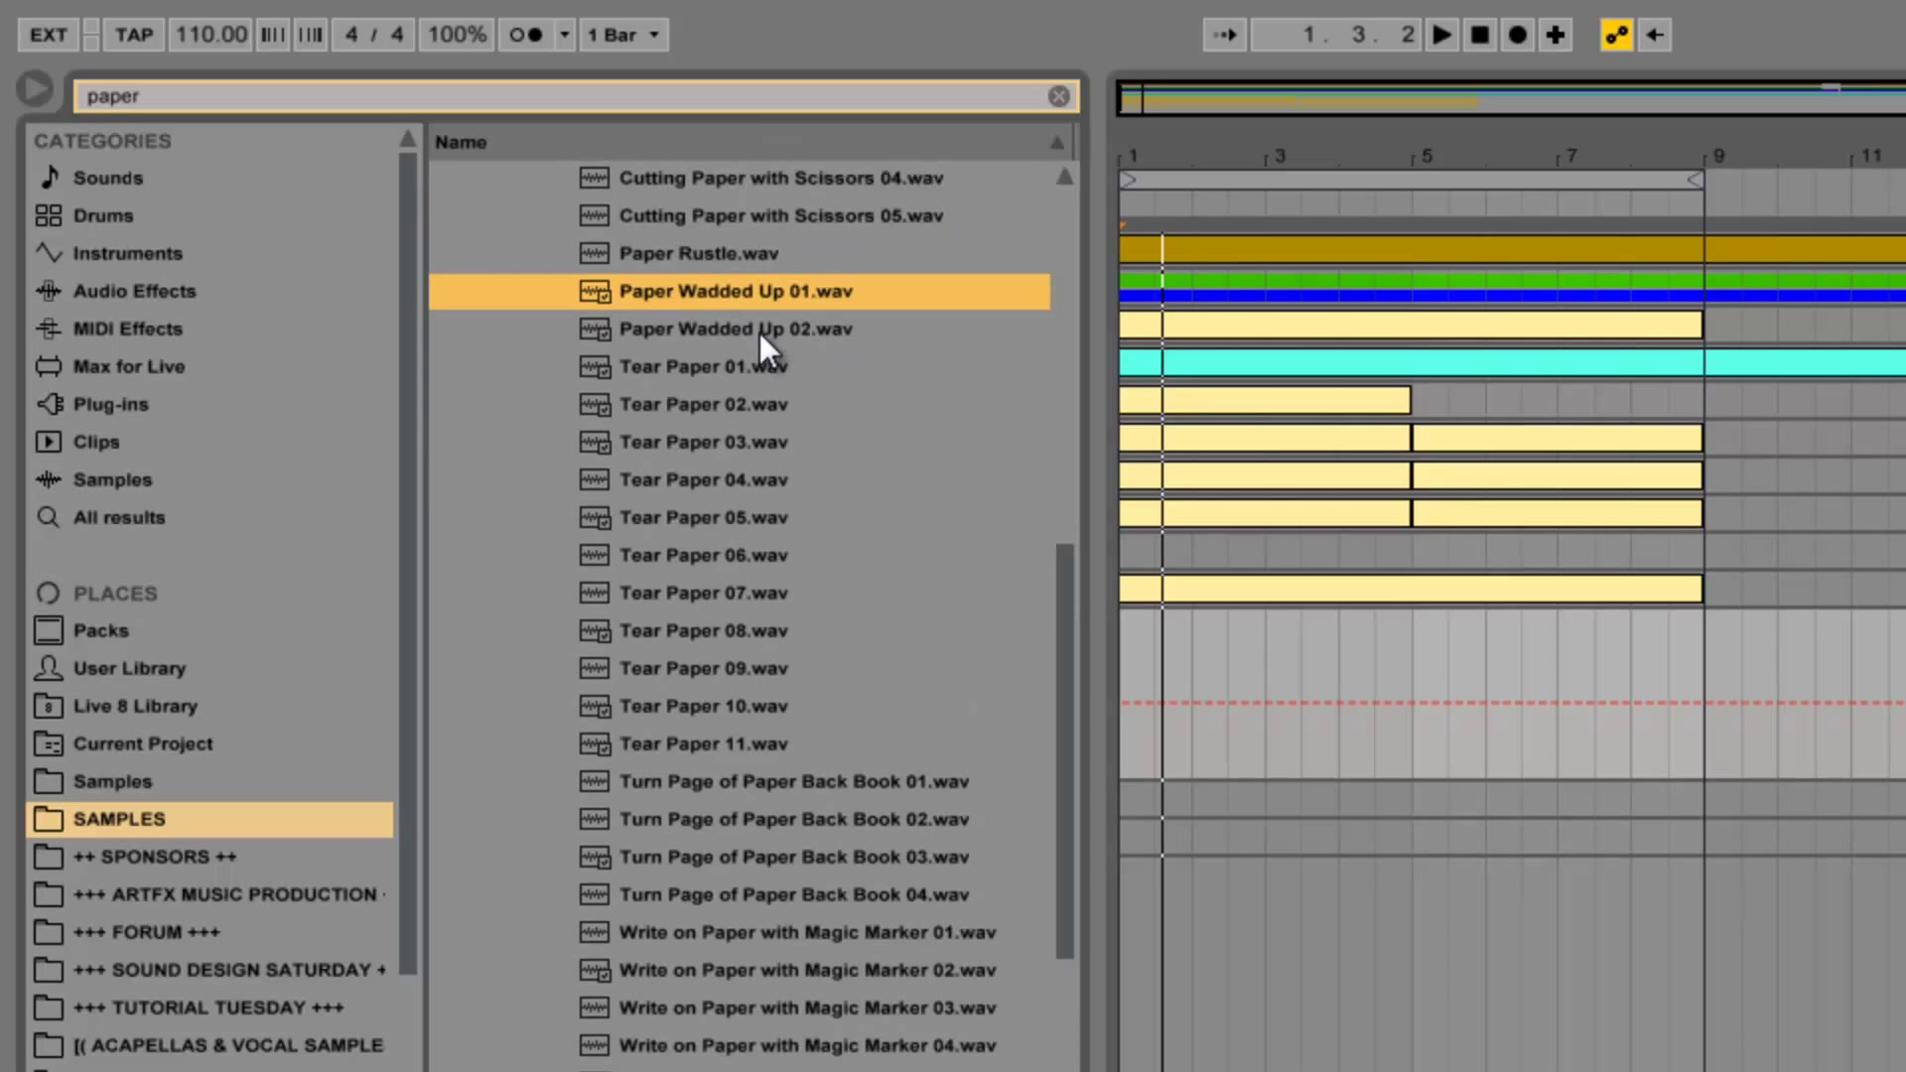
{"action": "left_click", "coordinate": [760, 331]}
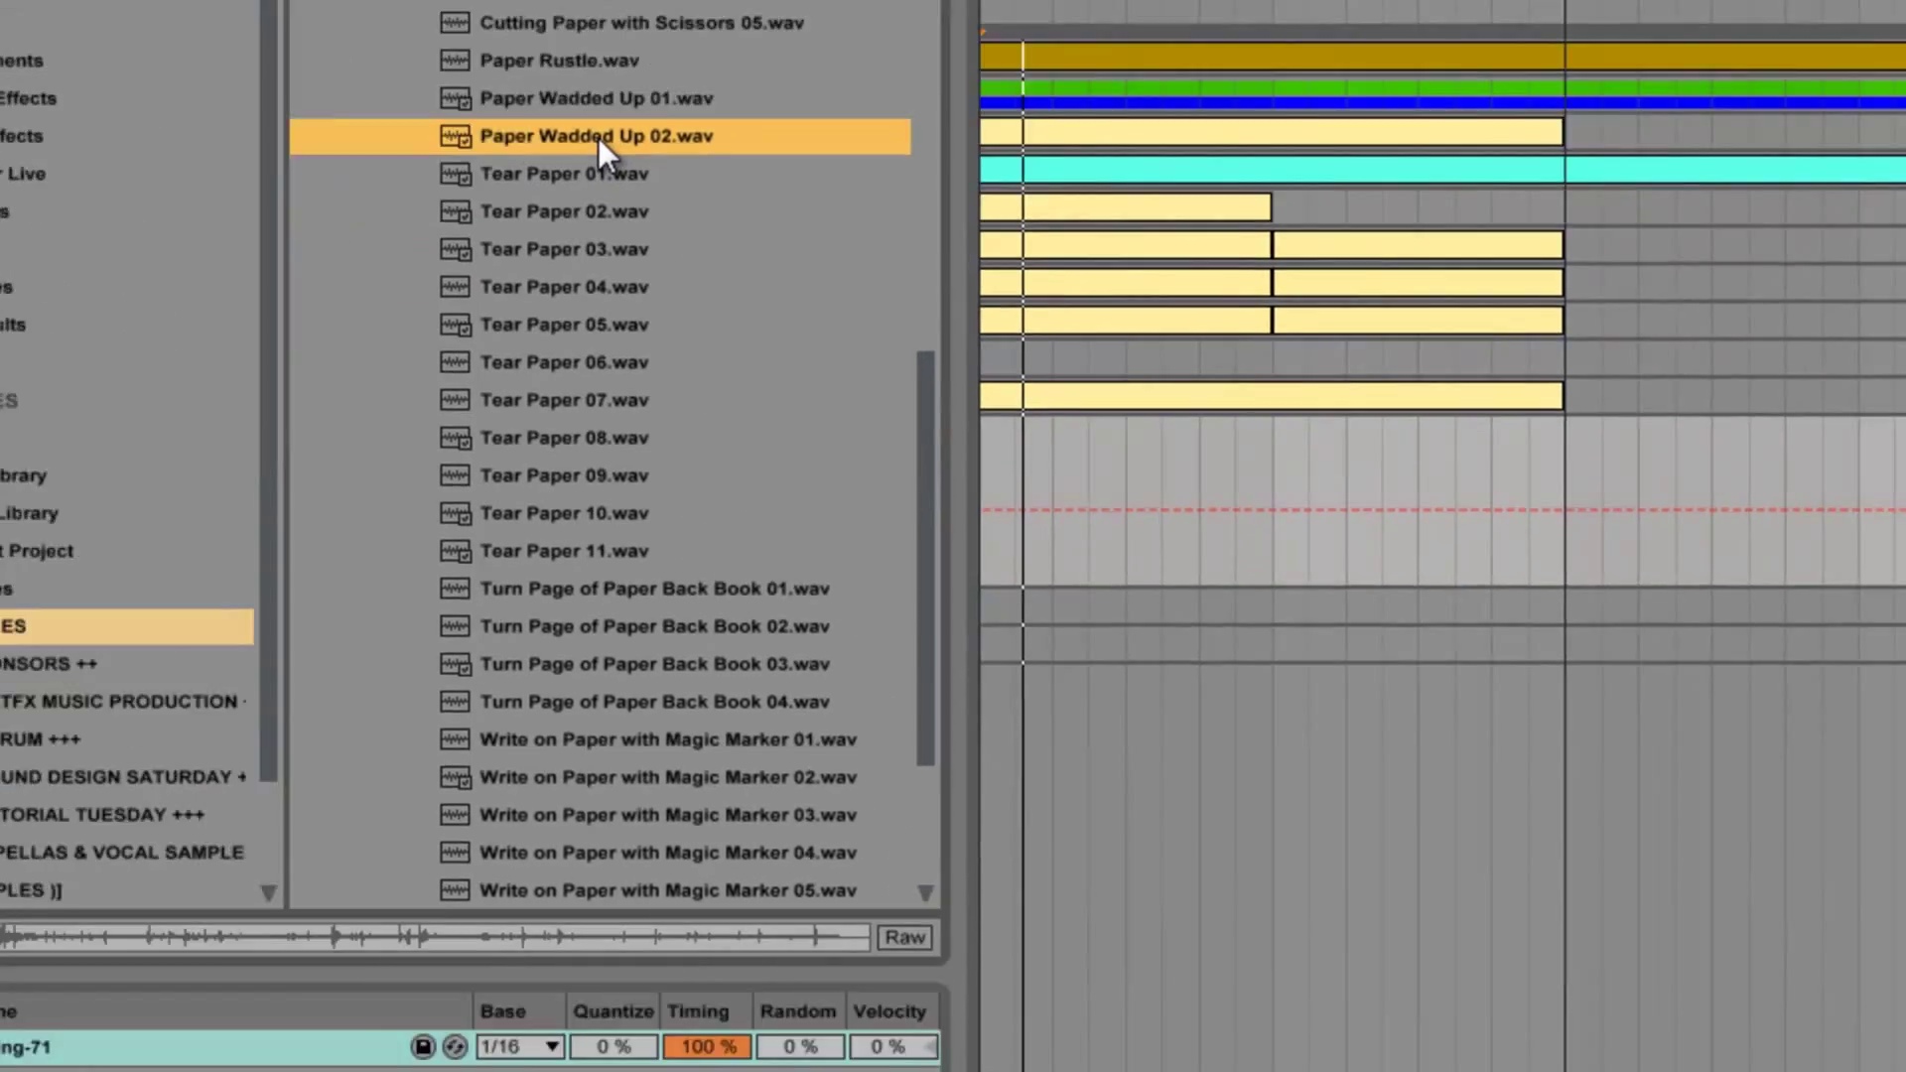
- Load Paper Wadded Up 02.wav into the Sampler and trim it to sample start 13365 and sample end 21026
{"action": "left_click_drag", "start_coordinate": [738, 330], "coordinate": [459, 604]}
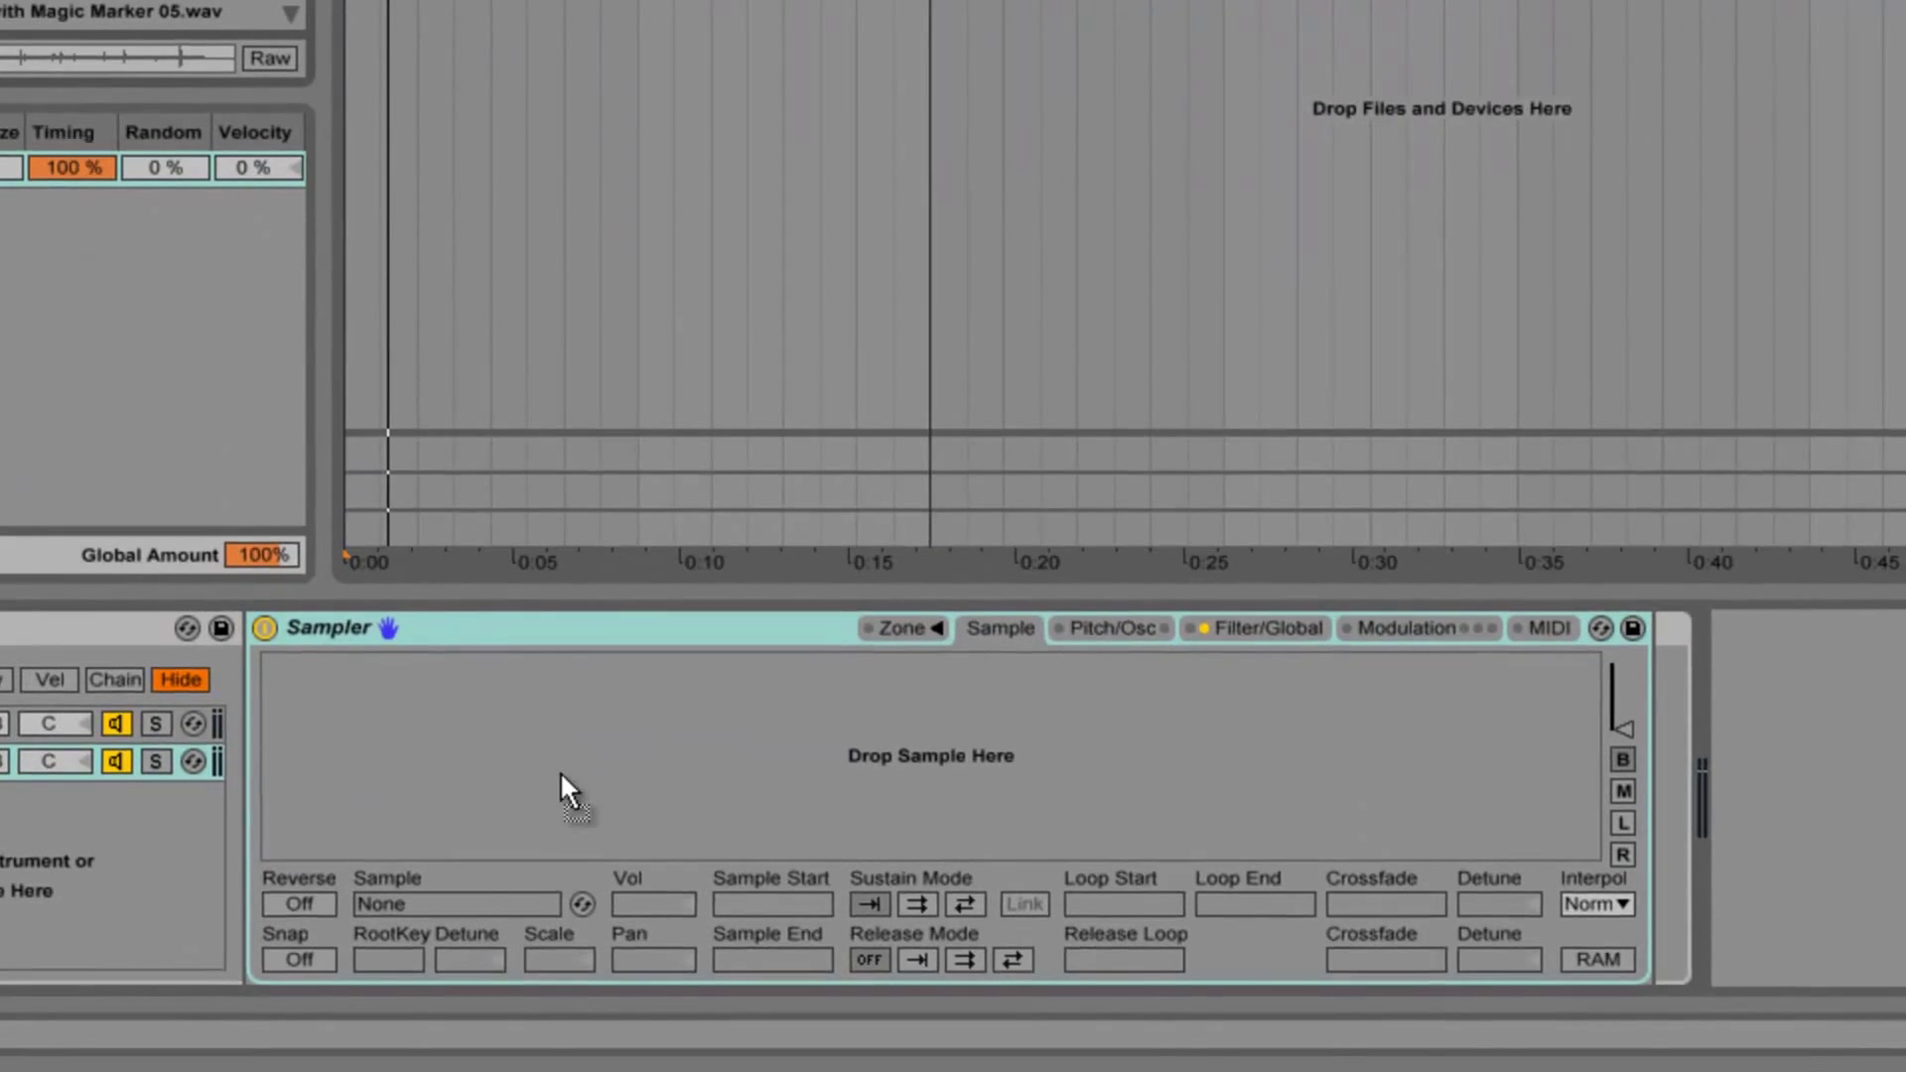
{"action": "left_click_drag", "start_coordinate": [562, 787], "coordinate": [556, 775]}
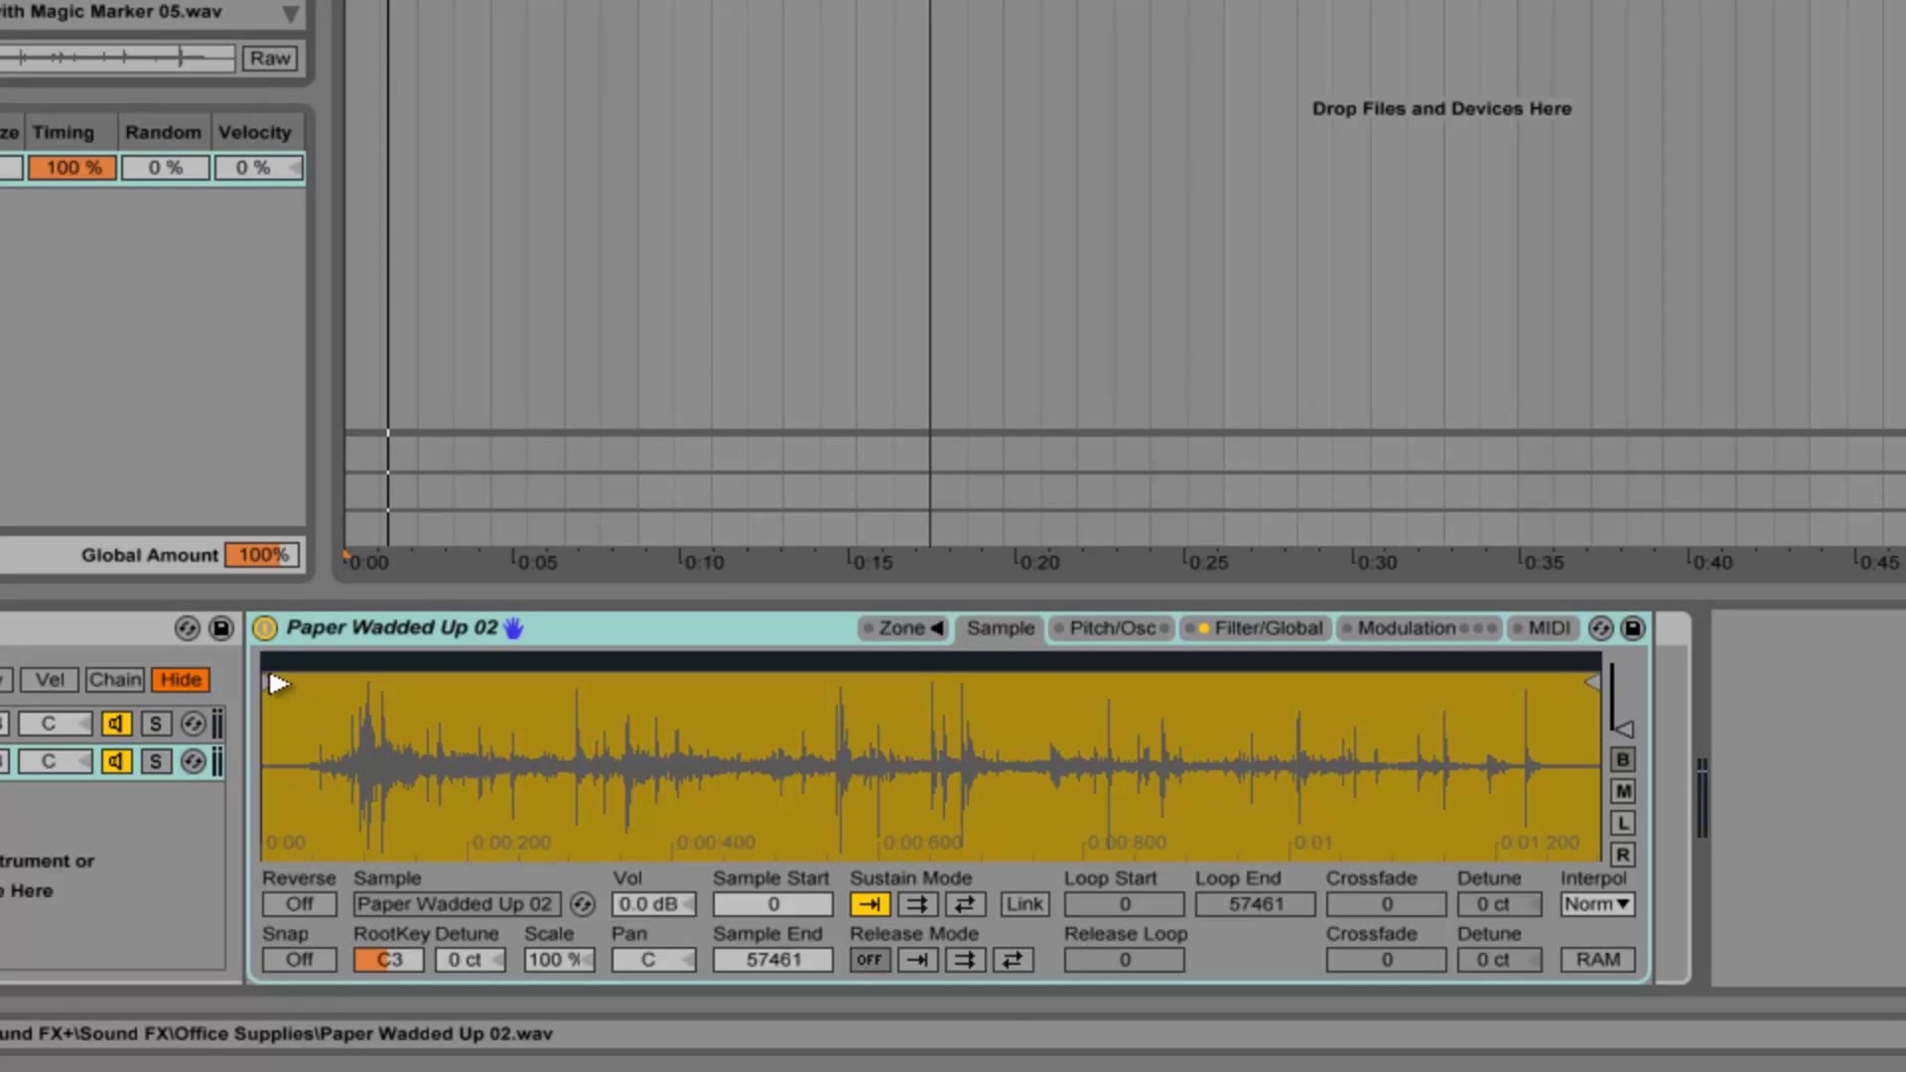
{"action": "mouse_move", "coordinate": [278, 683]}
{"action": "left_mouse_down"}
{"action": "mouse_move", "coordinate": [640, 717]}
{"action": "mouse_move", "coordinate": [590, 724]}
{"action": "left_mouse_up"}
{"action": "left_click_drag", "start_coordinate": [1594, 674], "coordinate": [754, 735]}
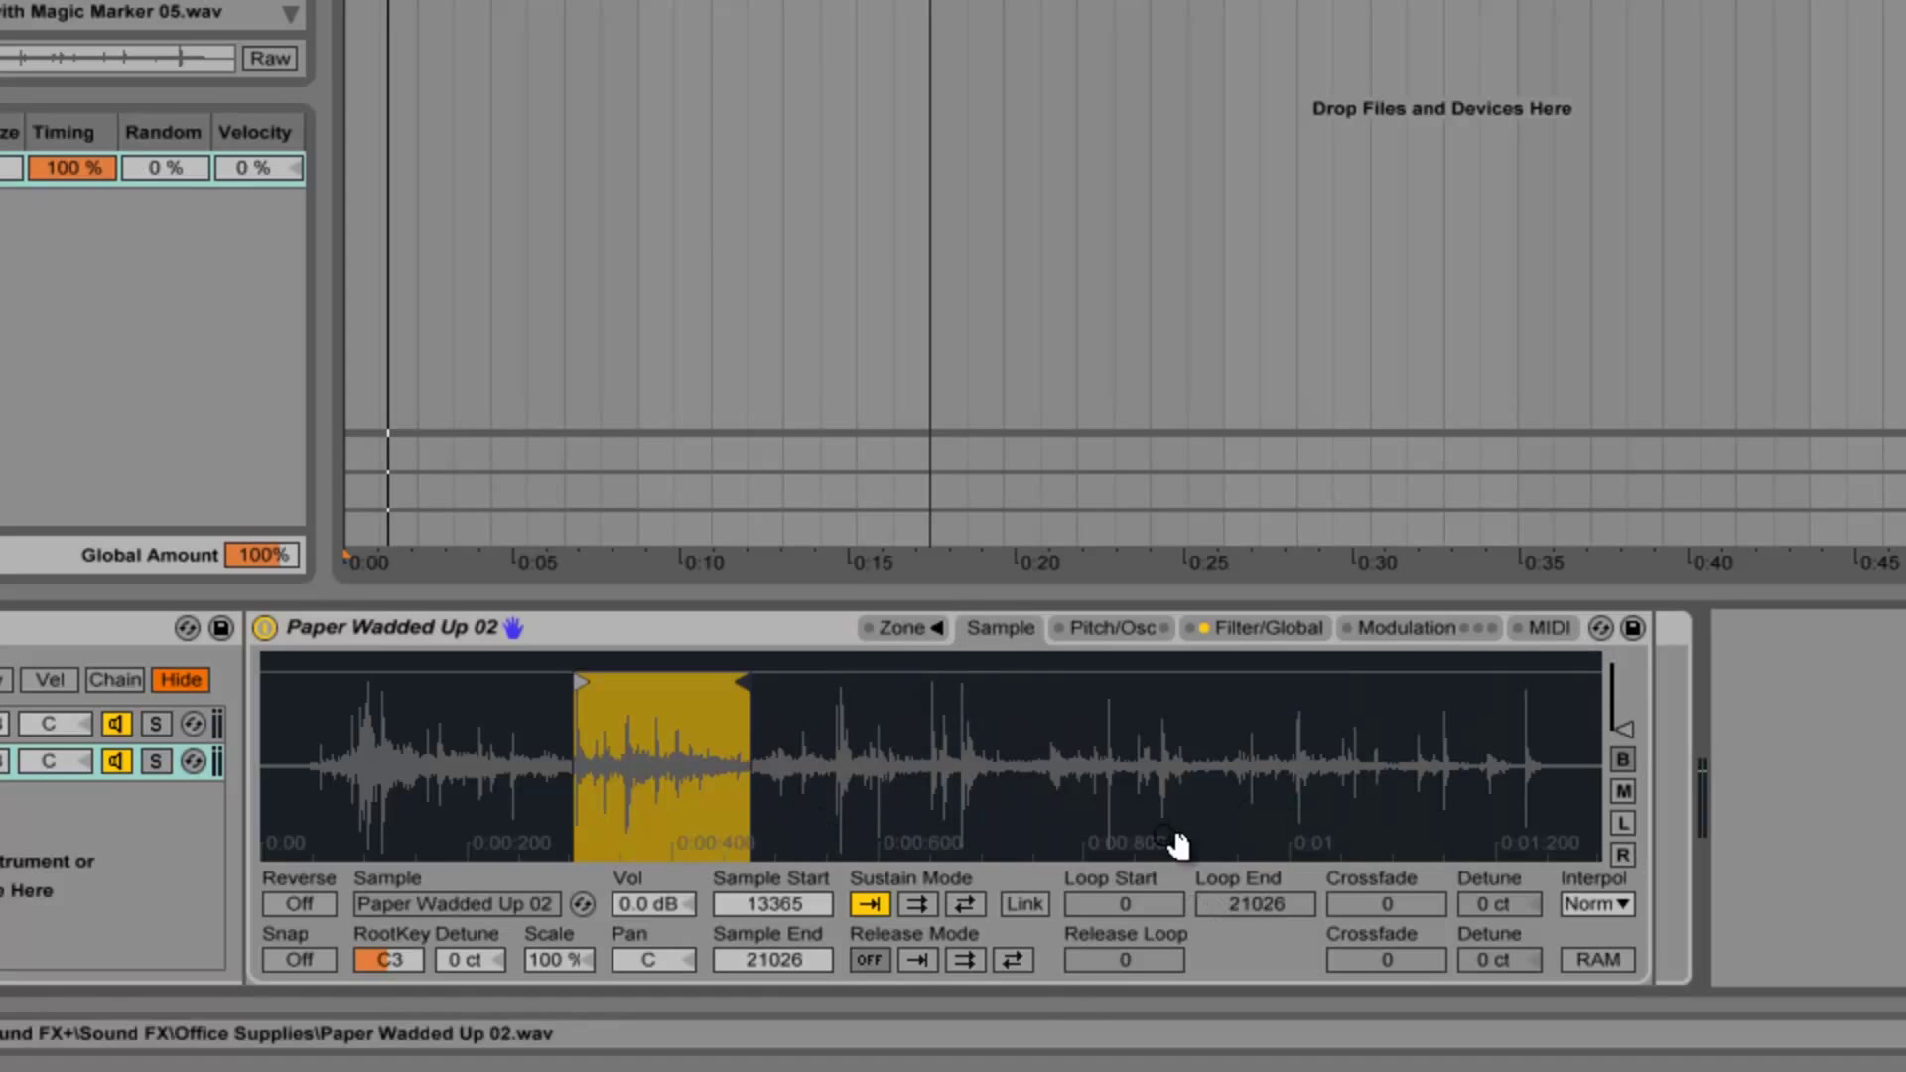
- Enable the forward sustain loop from 11747 to 33114, with sample start 6640 and end 57461, and solo the Sampler chain
{"action": "left_click", "coordinate": [905, 905]}
{"action": "mouse_move", "coordinate": [270, 662]}
{"action": "left_mouse_down"}
{"action": "mouse_move", "coordinate": [605, 660]}
{"action": "mouse_move", "coordinate": [271, 685]}
{"action": "mouse_move", "coordinate": [421, 689]}
{"action": "left_mouse_up"}
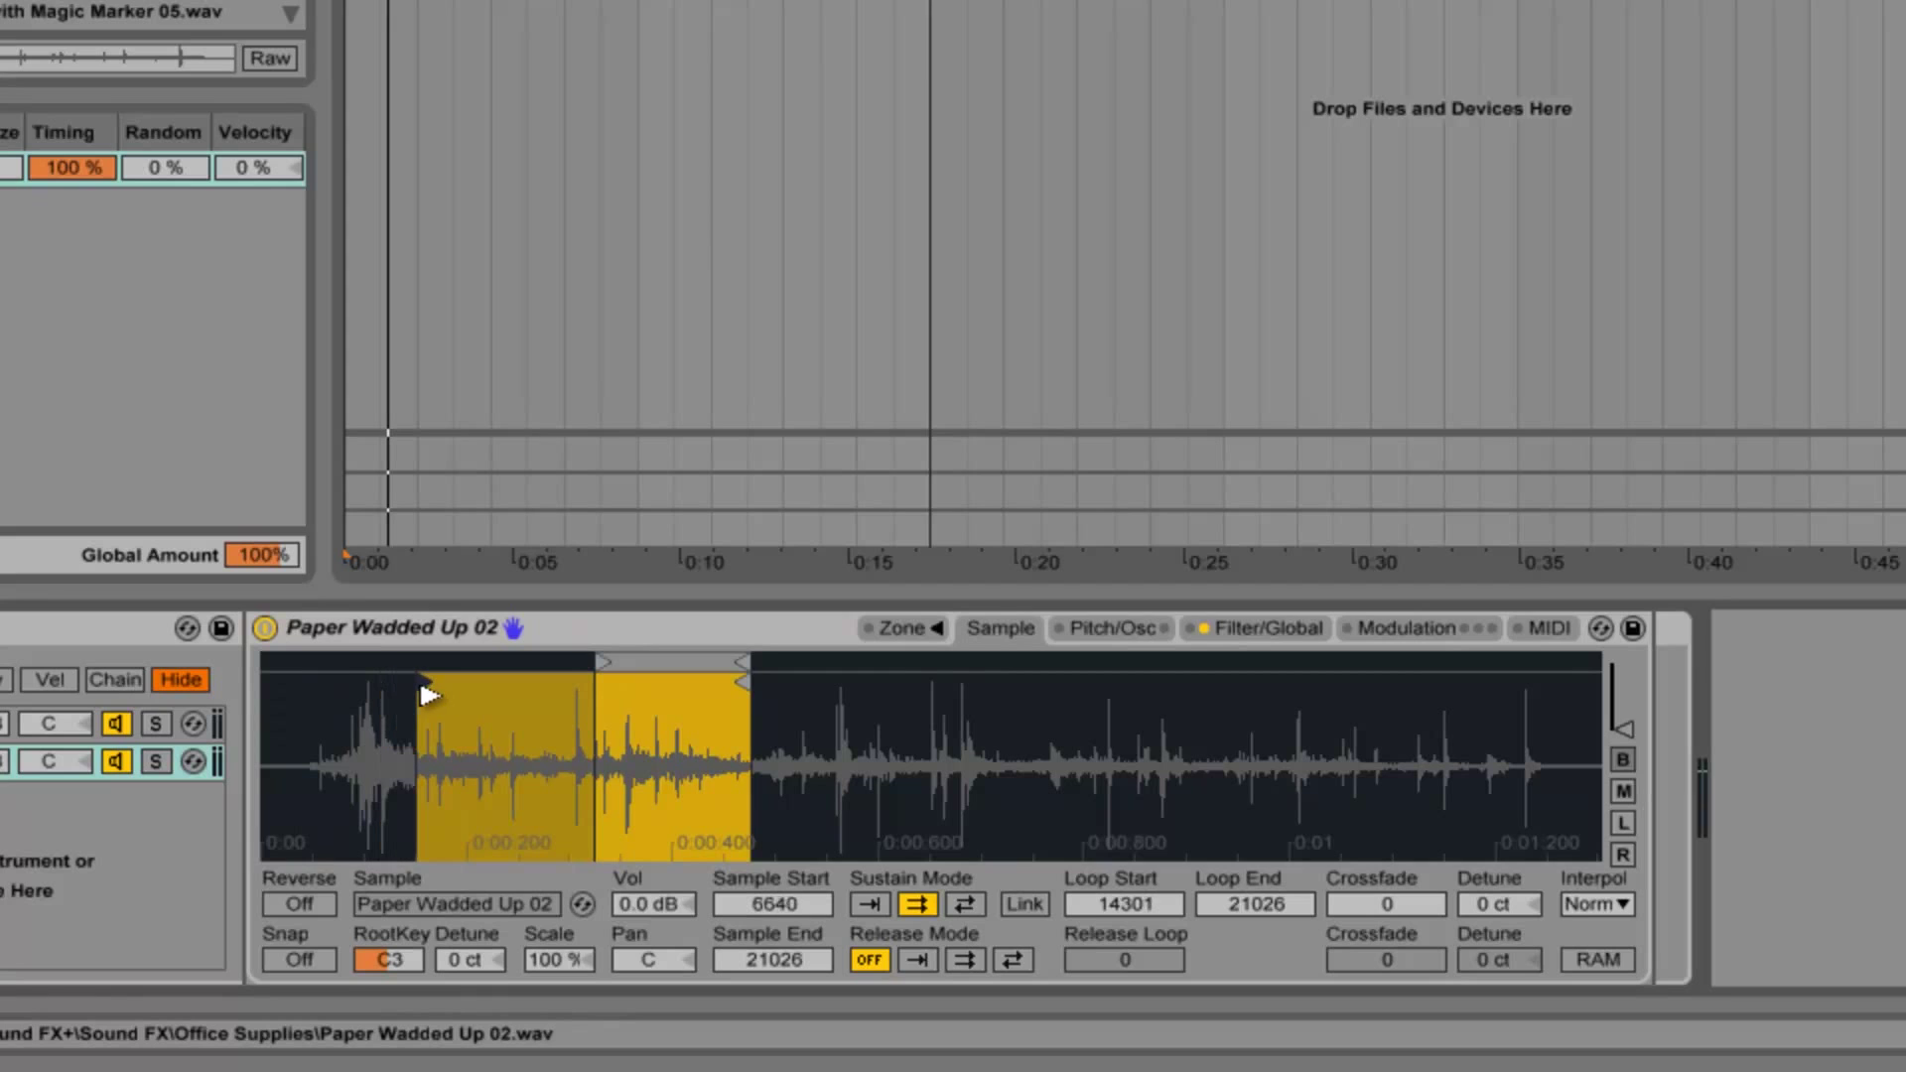
{"action": "left_click_drag", "start_coordinate": [742, 685], "coordinate": [742, 687]}
{"action": "left_click_drag", "start_coordinate": [743, 687], "coordinate": [799, 689]}
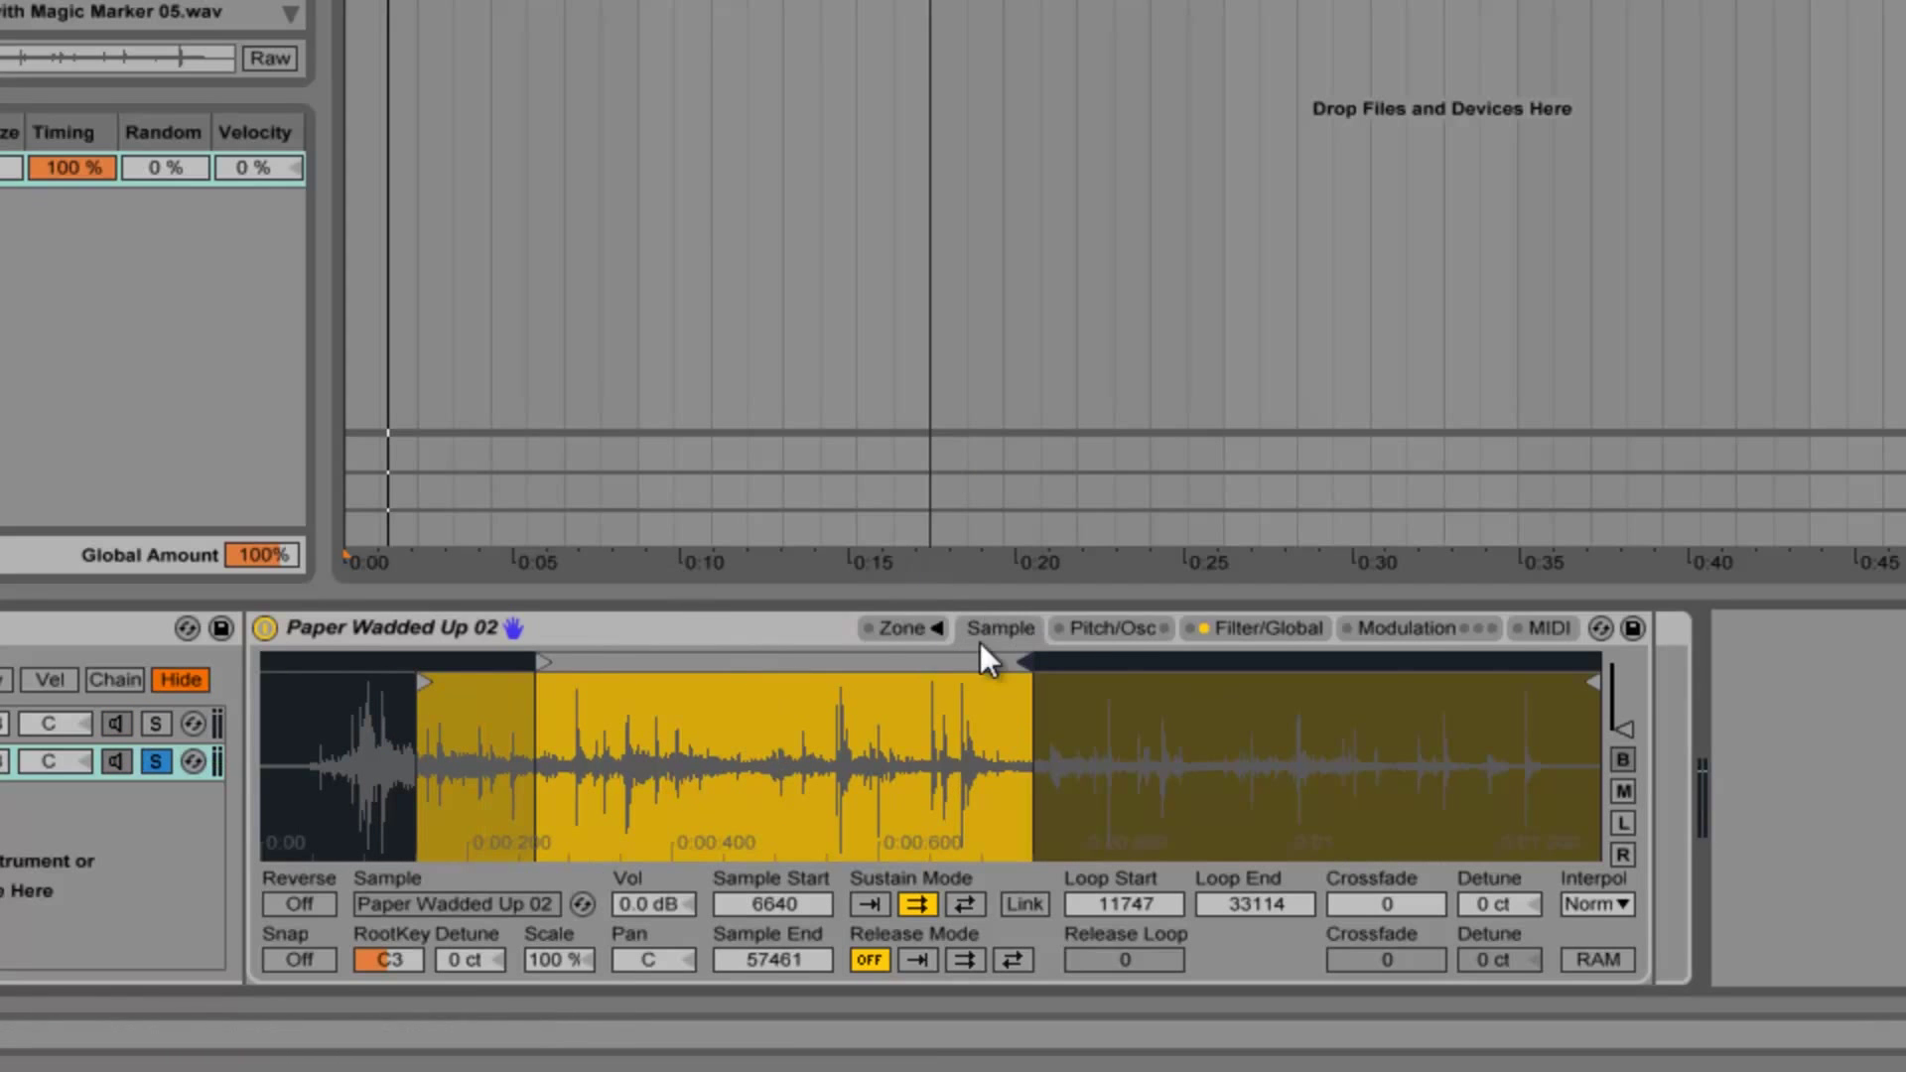
- Choose 1 as the Sampler's voice count in its global settings
{"action": "left_click", "coordinate": [1260, 628]}
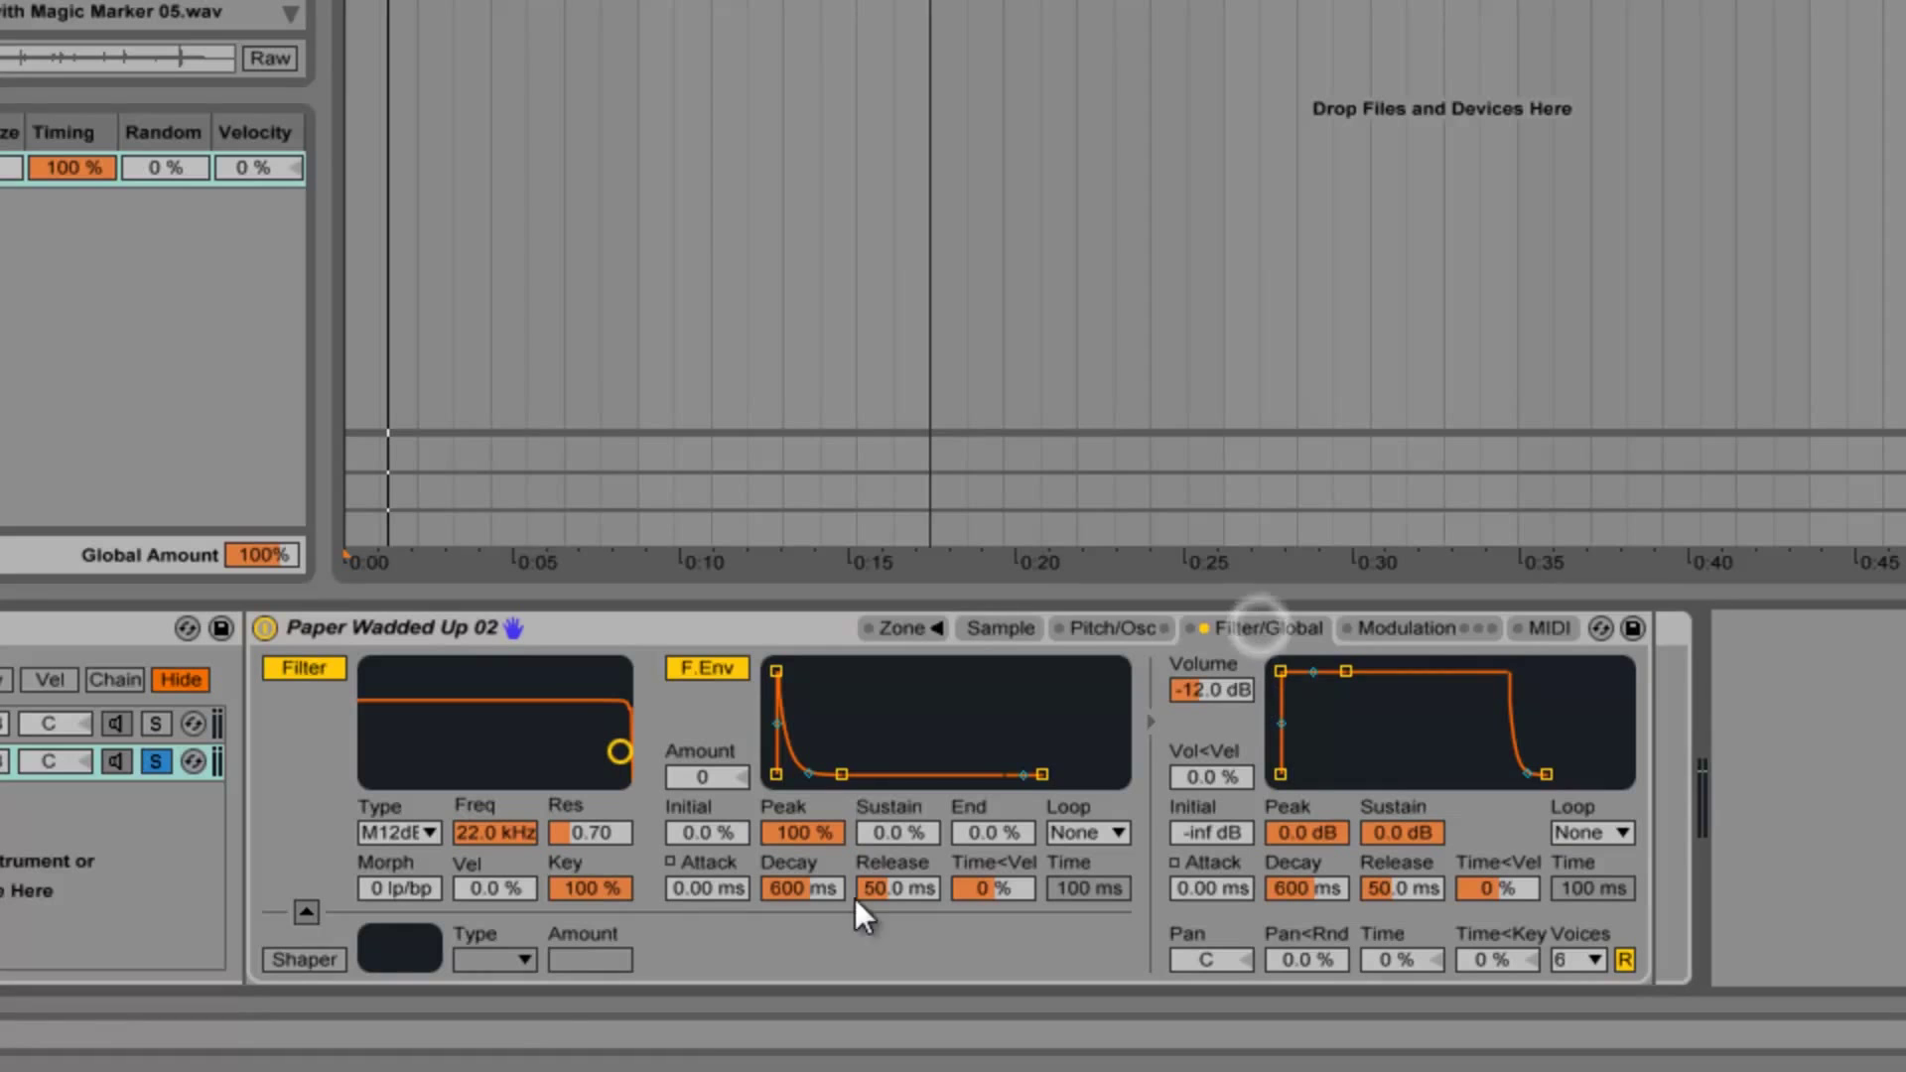
{"action": "left_click", "coordinate": [1594, 959]}
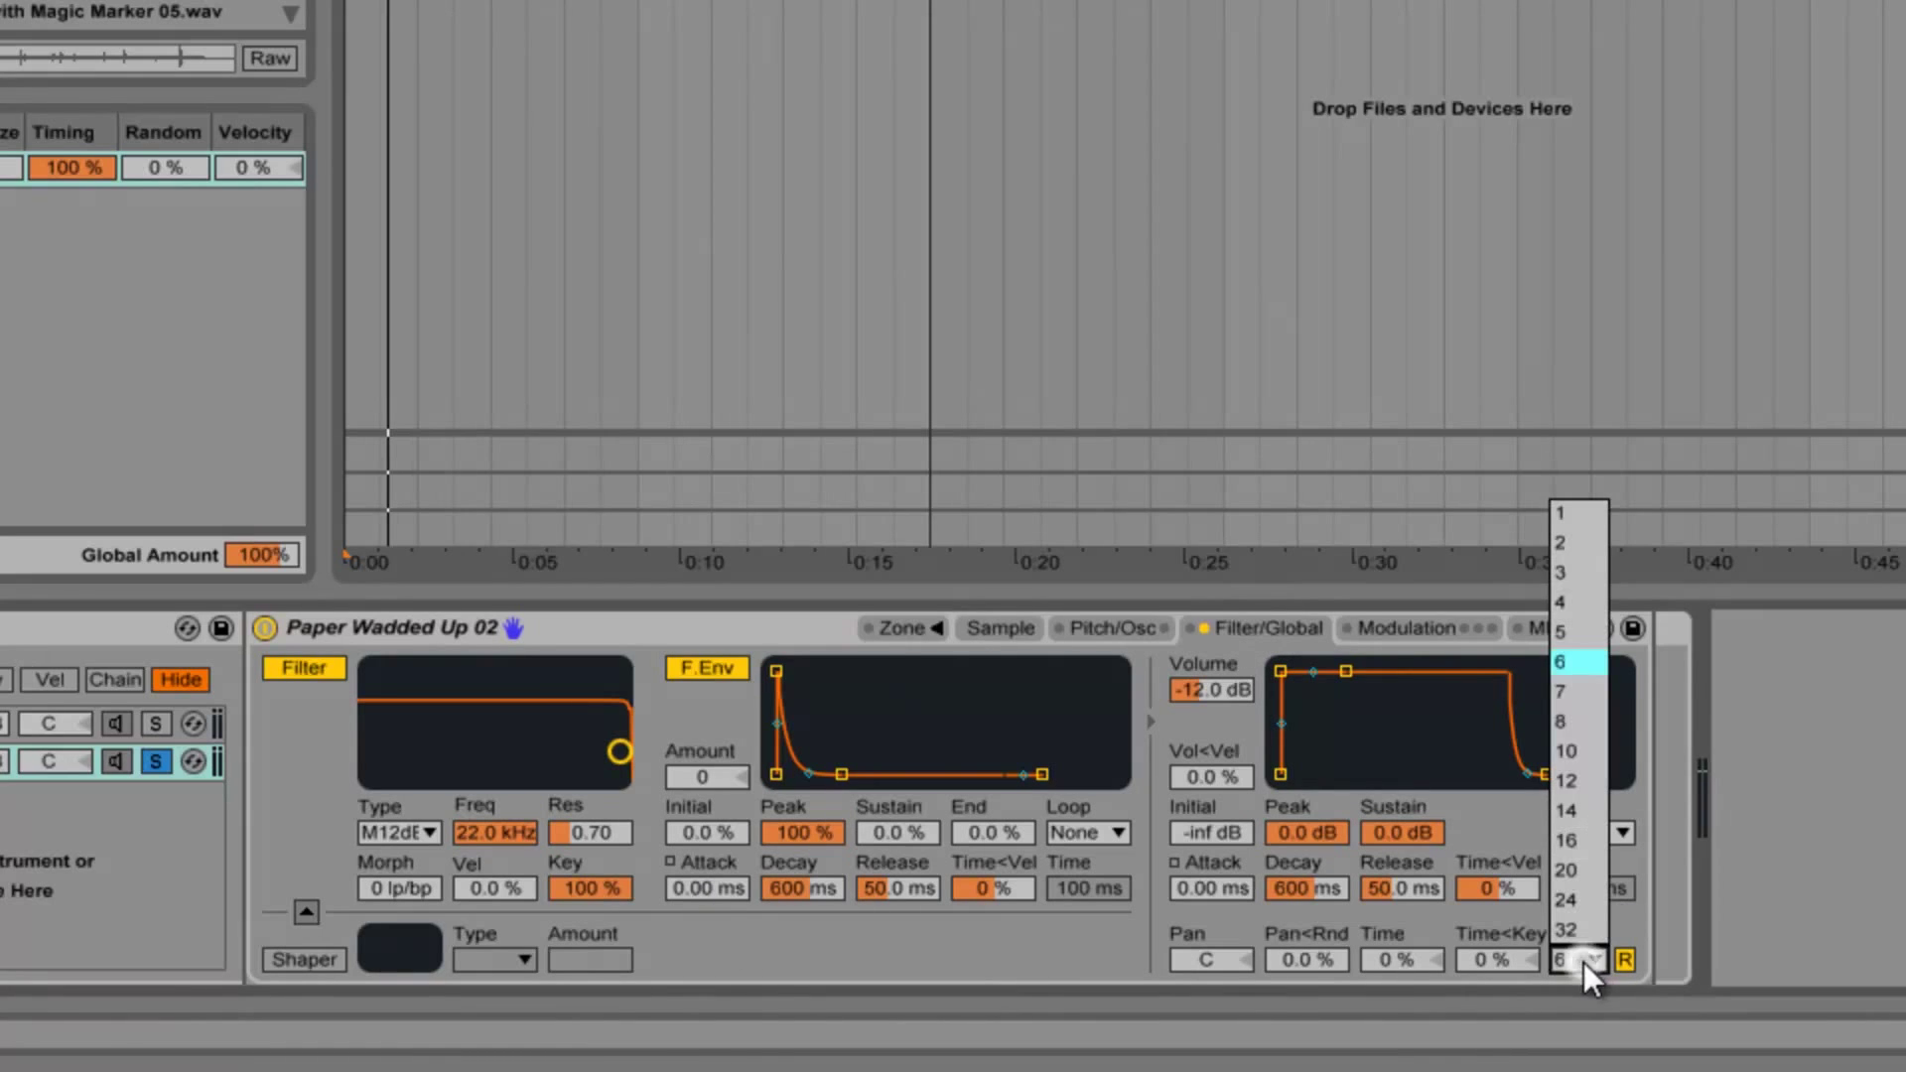
{"action": "left_click", "coordinate": [1559, 519]}
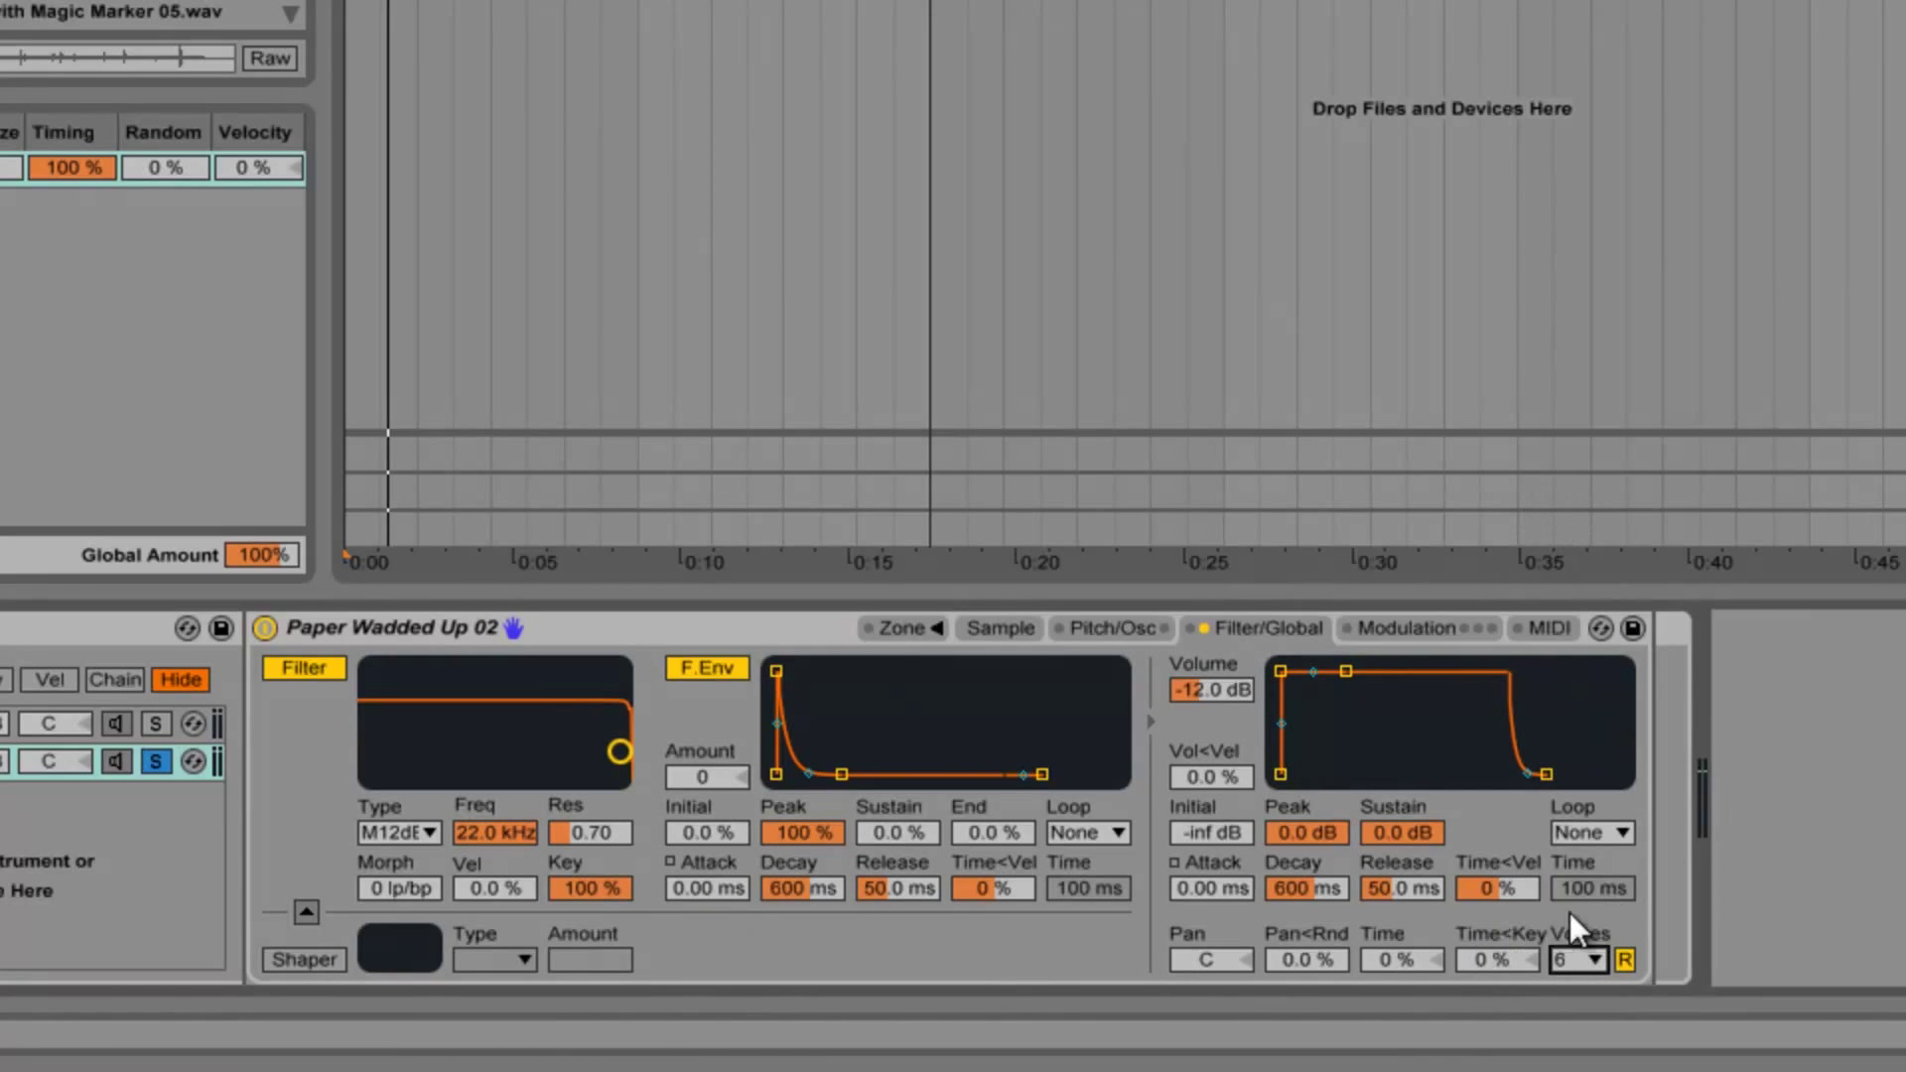
- Set the Sampler's pitch glide mode to Glide and adjust the glide time
{"action": "left_click", "coordinate": [1106, 625]}
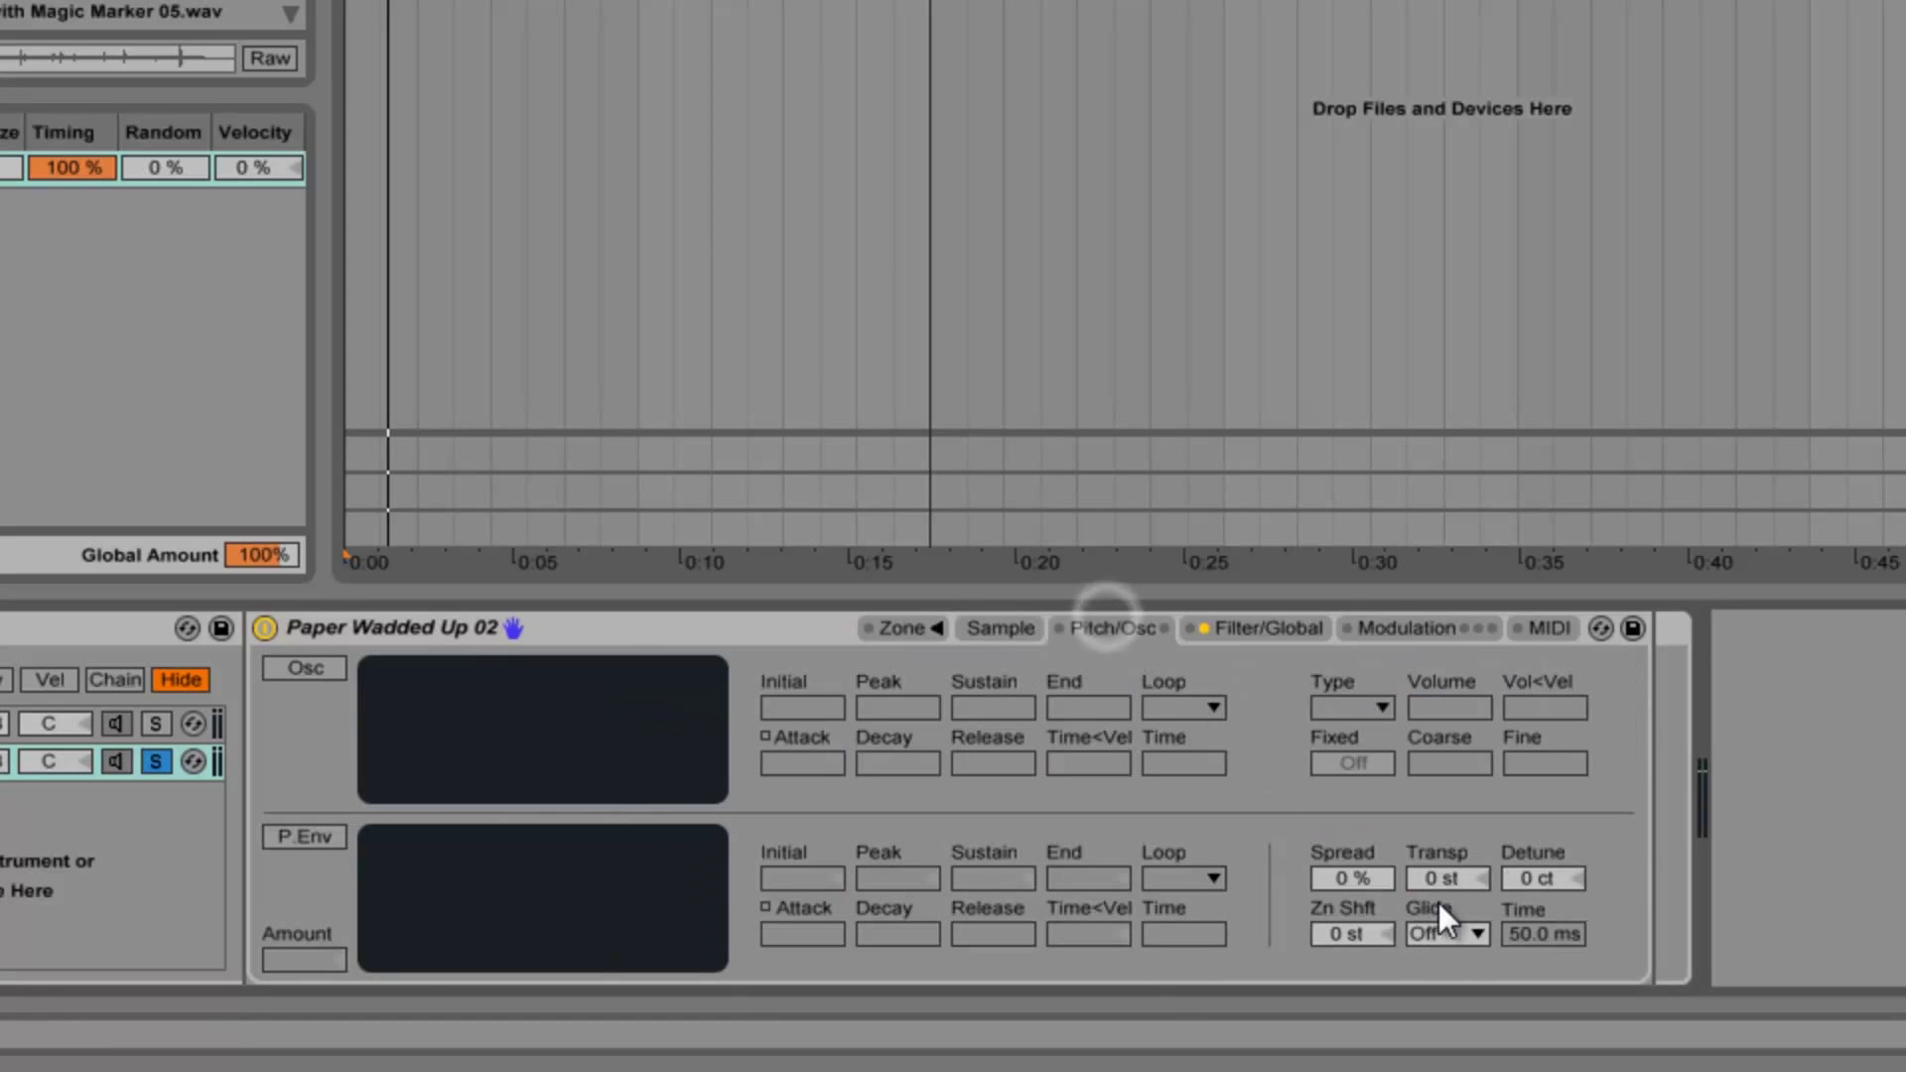
{"action": "left_click", "coordinate": [1464, 933]}
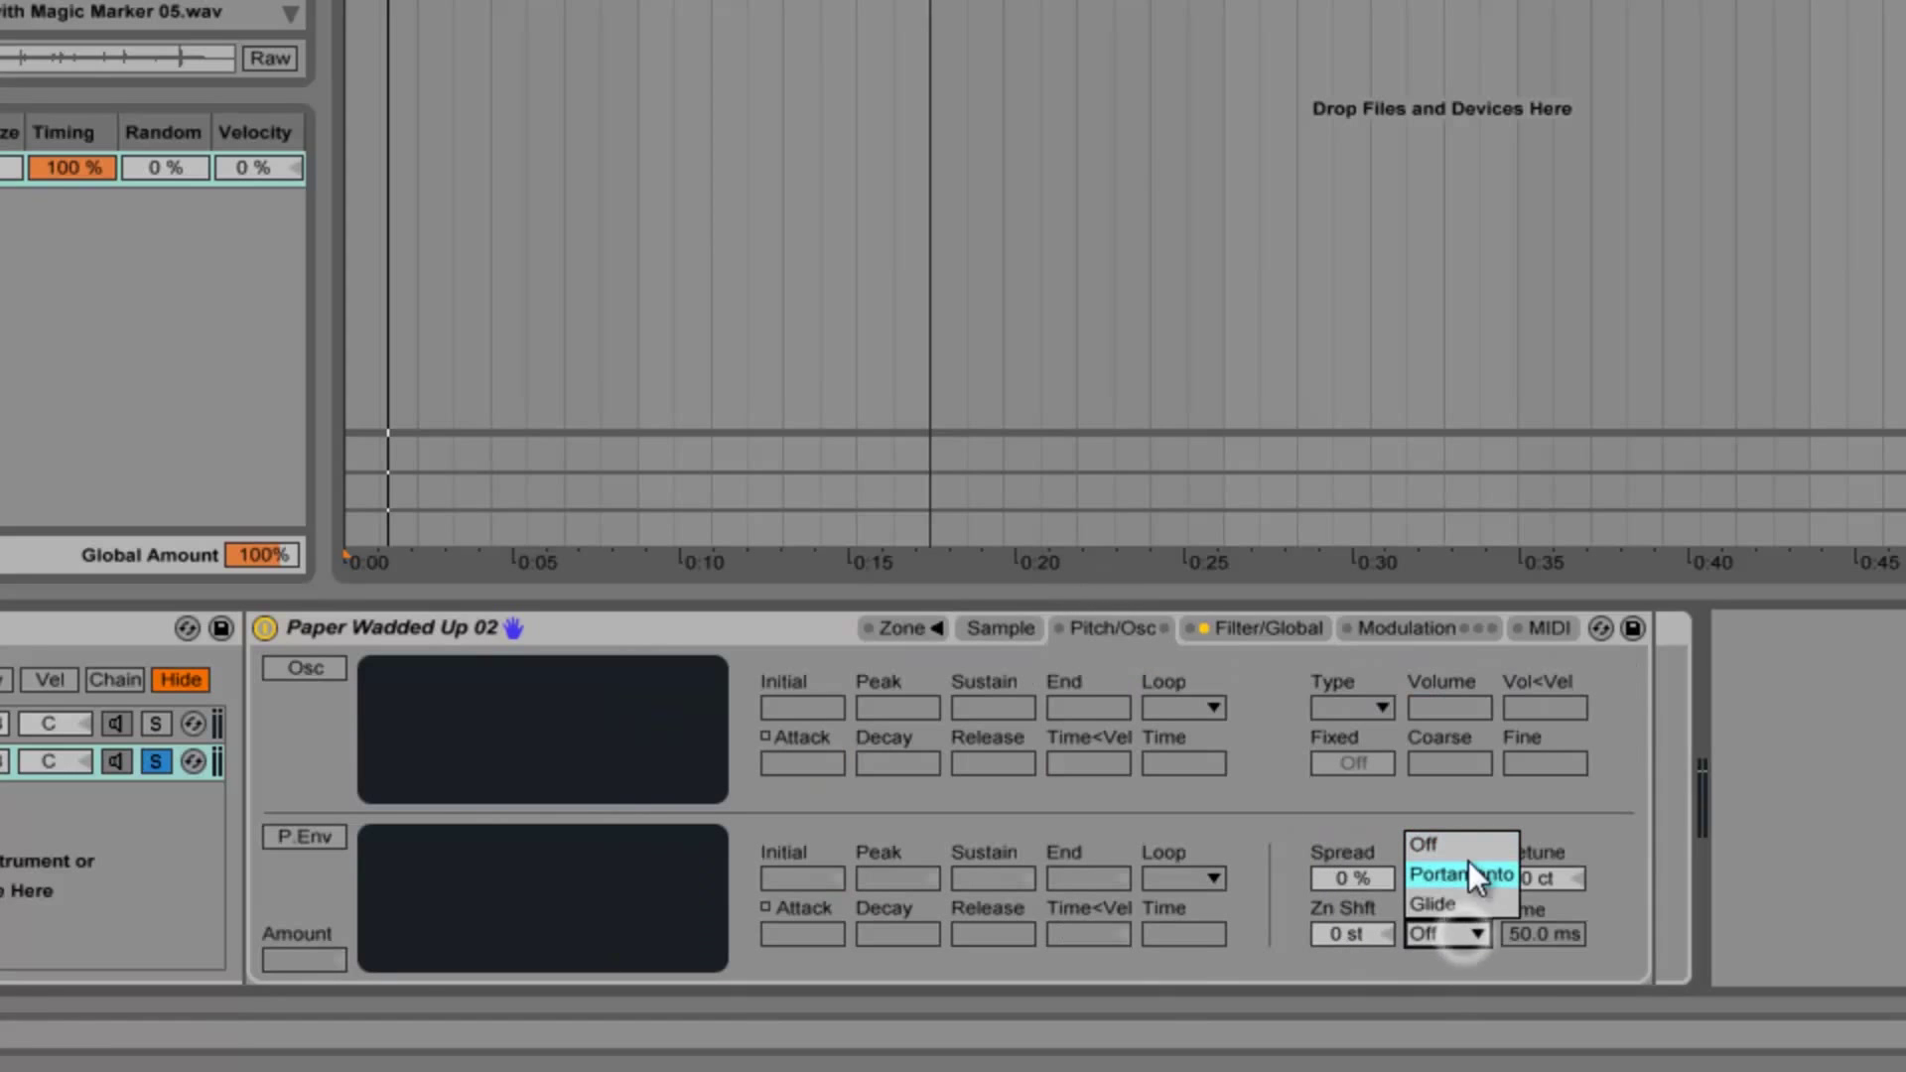
{"action": "left_click", "coordinate": [1463, 903]}
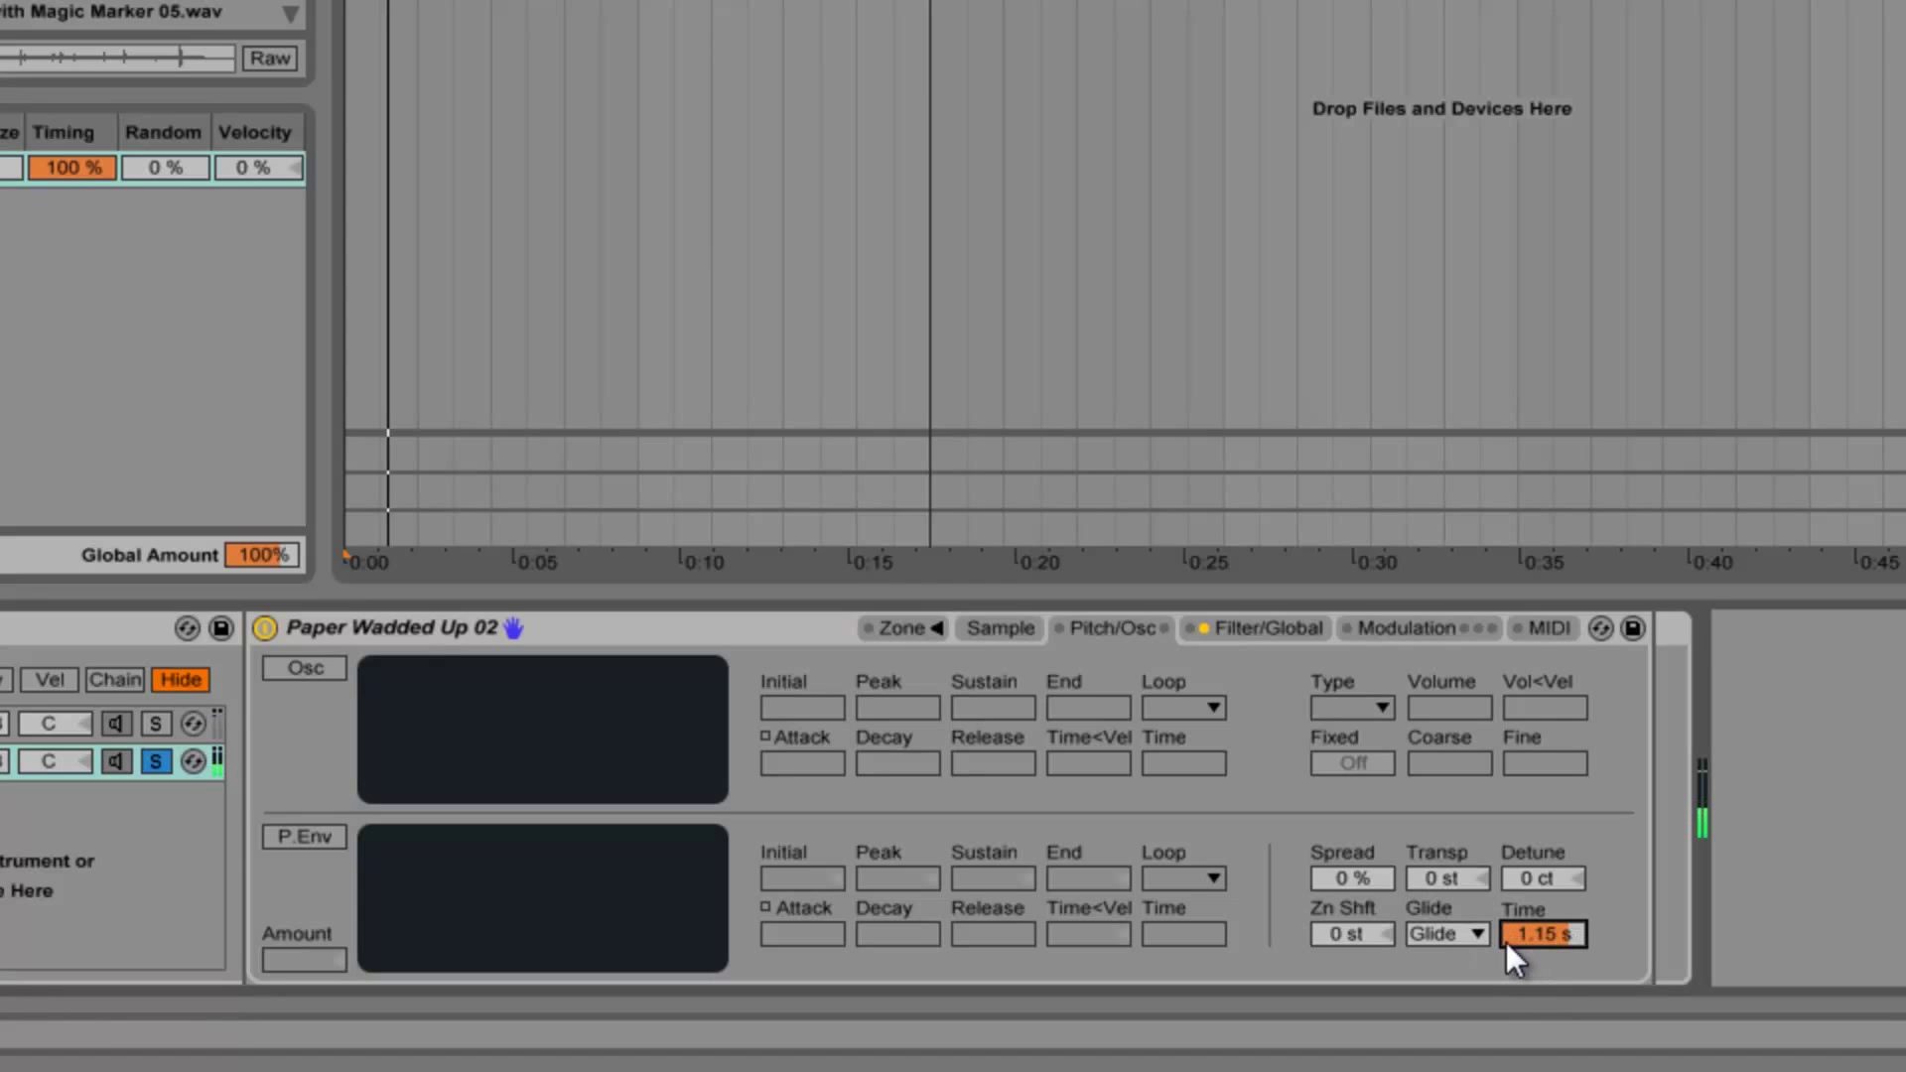
{"action": "left_click_drag", "start_coordinate": [1529, 933], "coordinate": [1529, 938]}
- Set the paper sample's root key to C1 and turn off the Sampler chain's solo
{"action": "left_click", "coordinate": [1003, 628]}
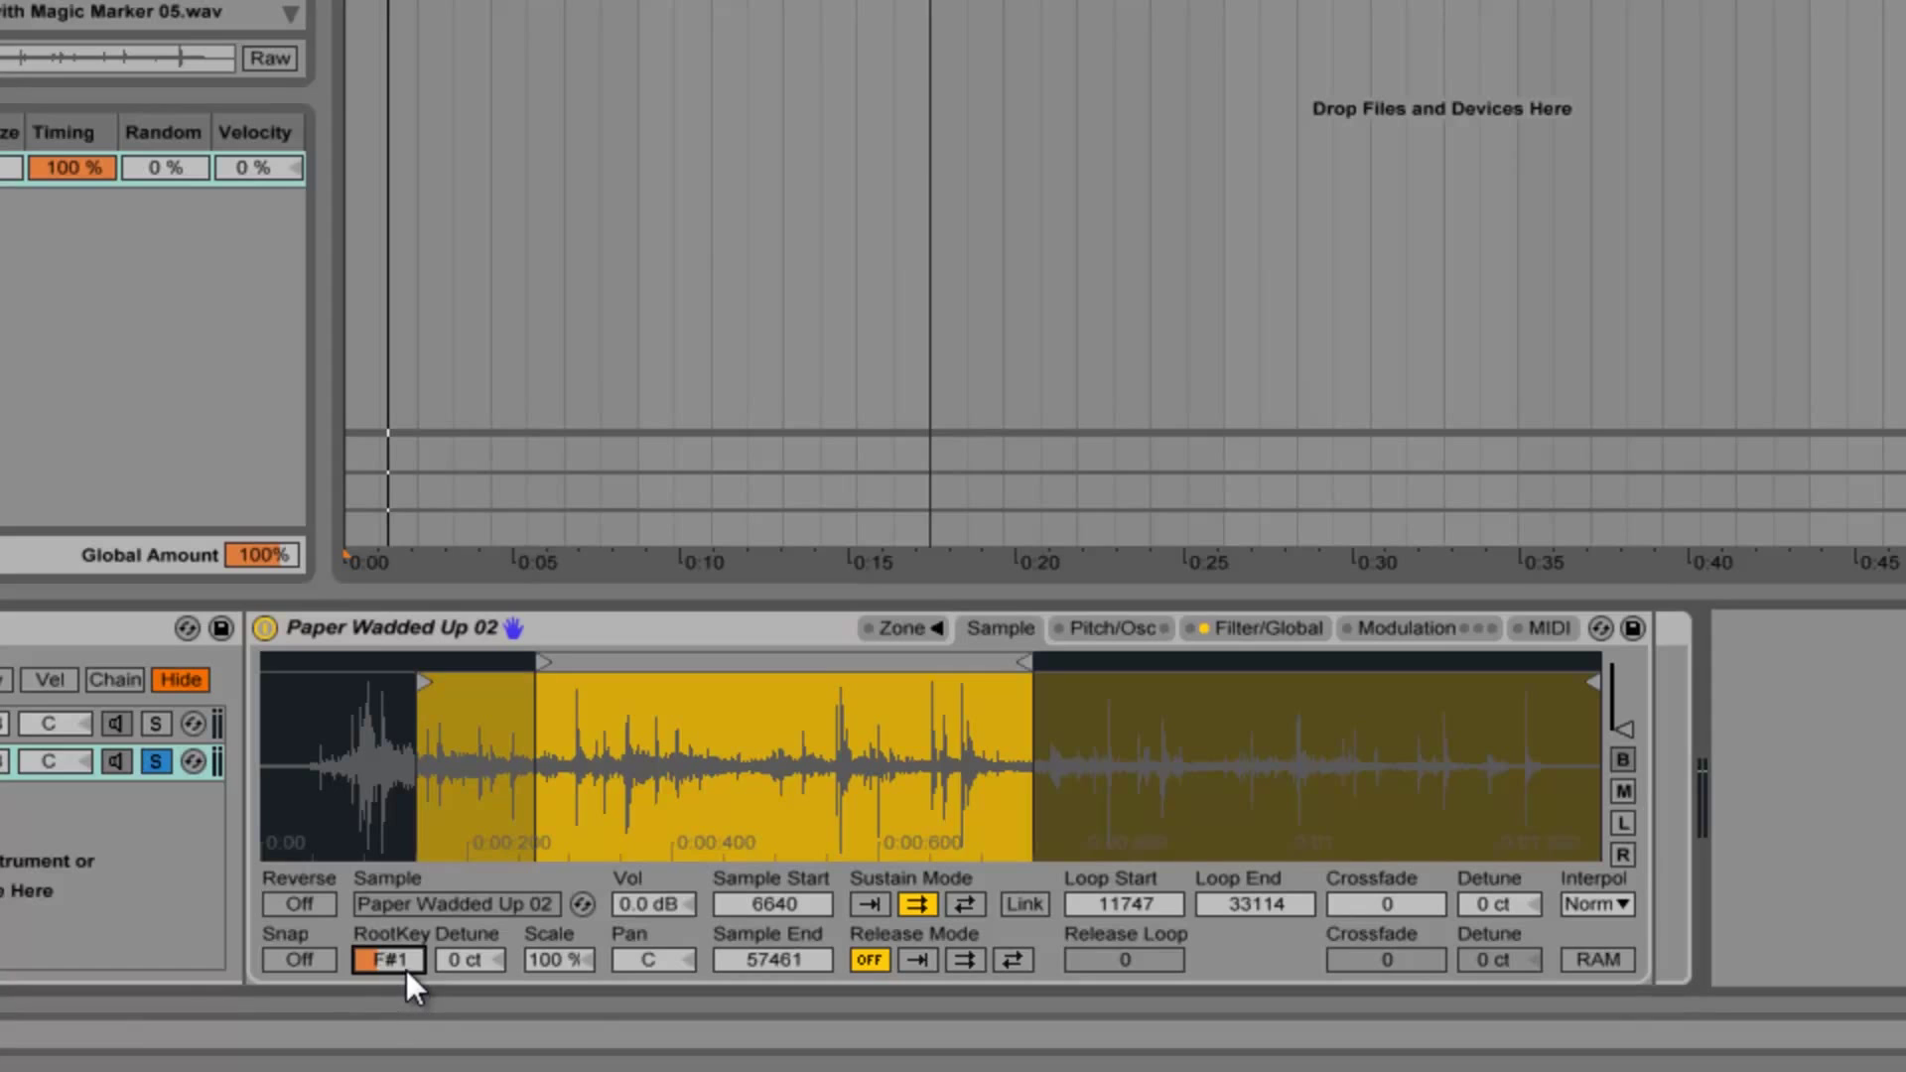
{"action": "key", "text": "Down"}
{"action": "left_click", "coordinate": [159, 761]}
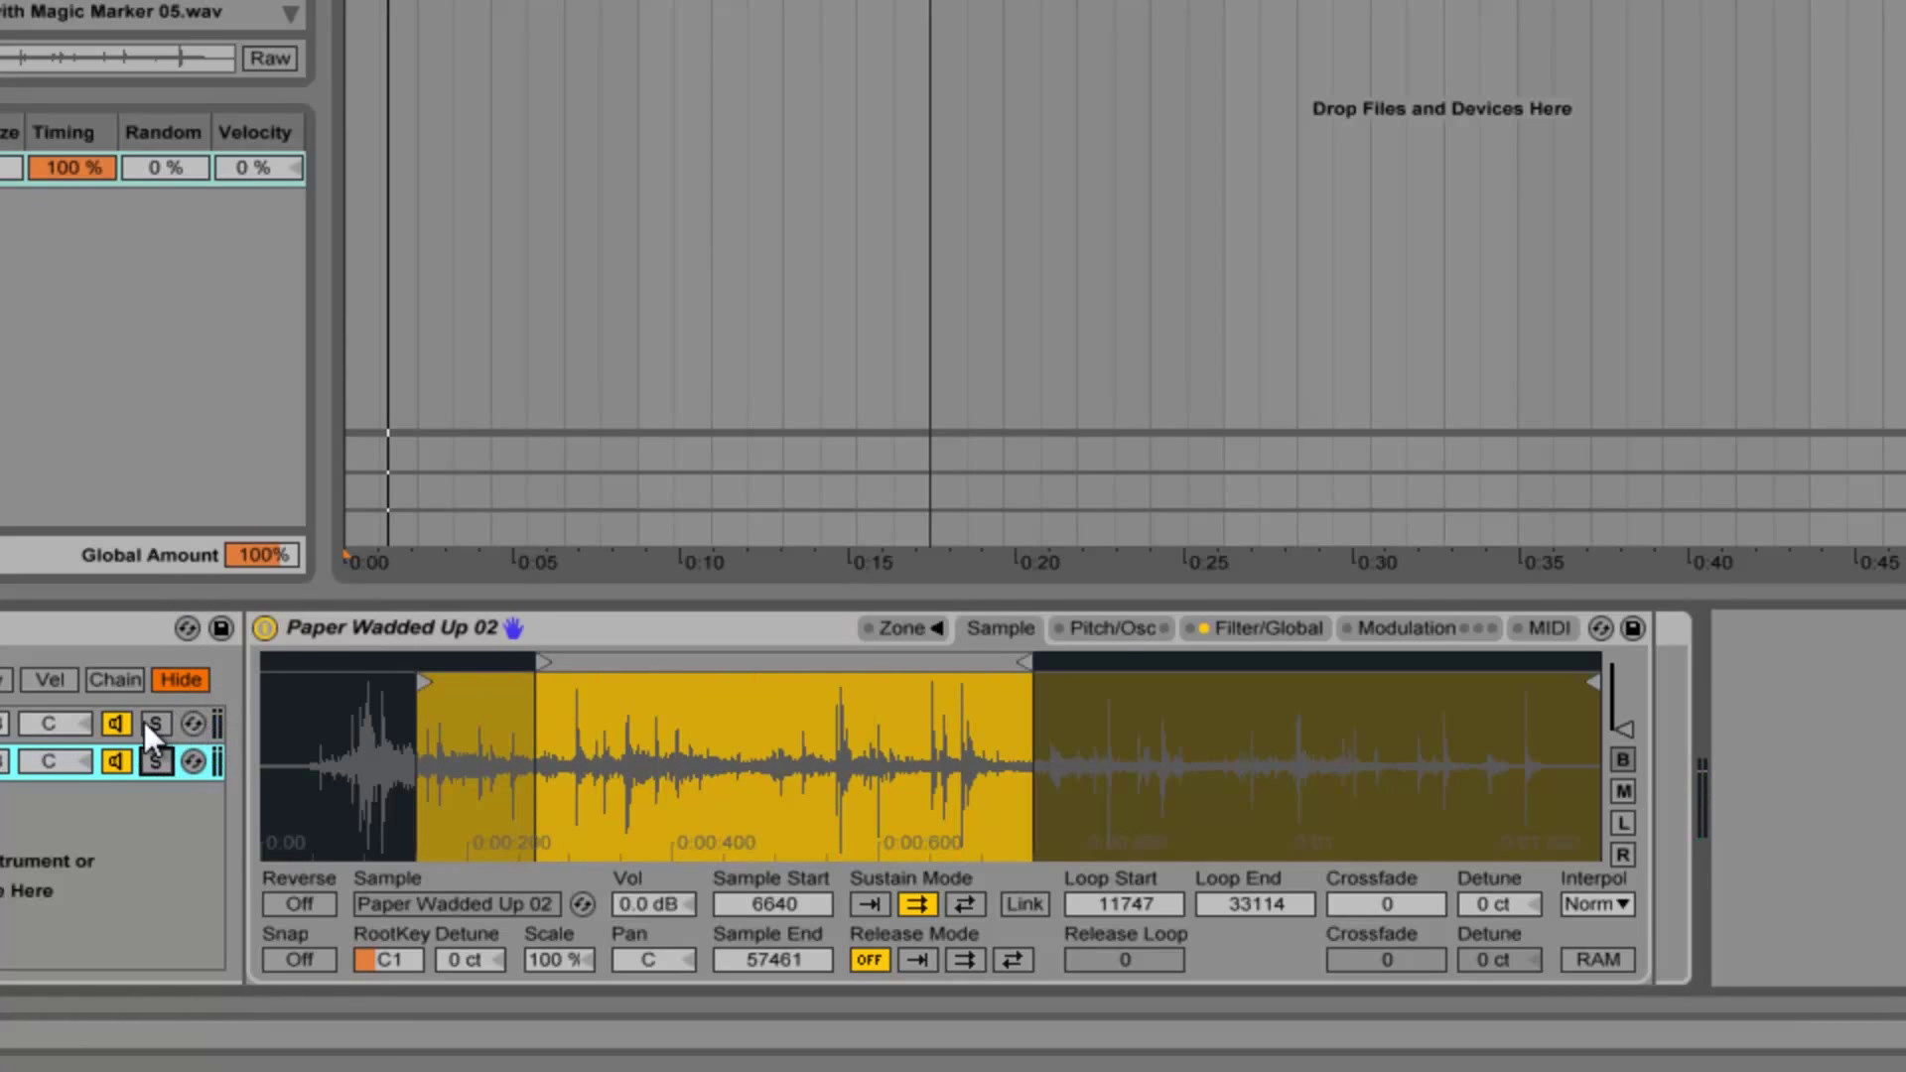
- Lower the Massive chain's volume to -4.0 dB and compare the layered sound with the paper chain off and on
{"action": "left_click", "coordinate": [5, 723]}
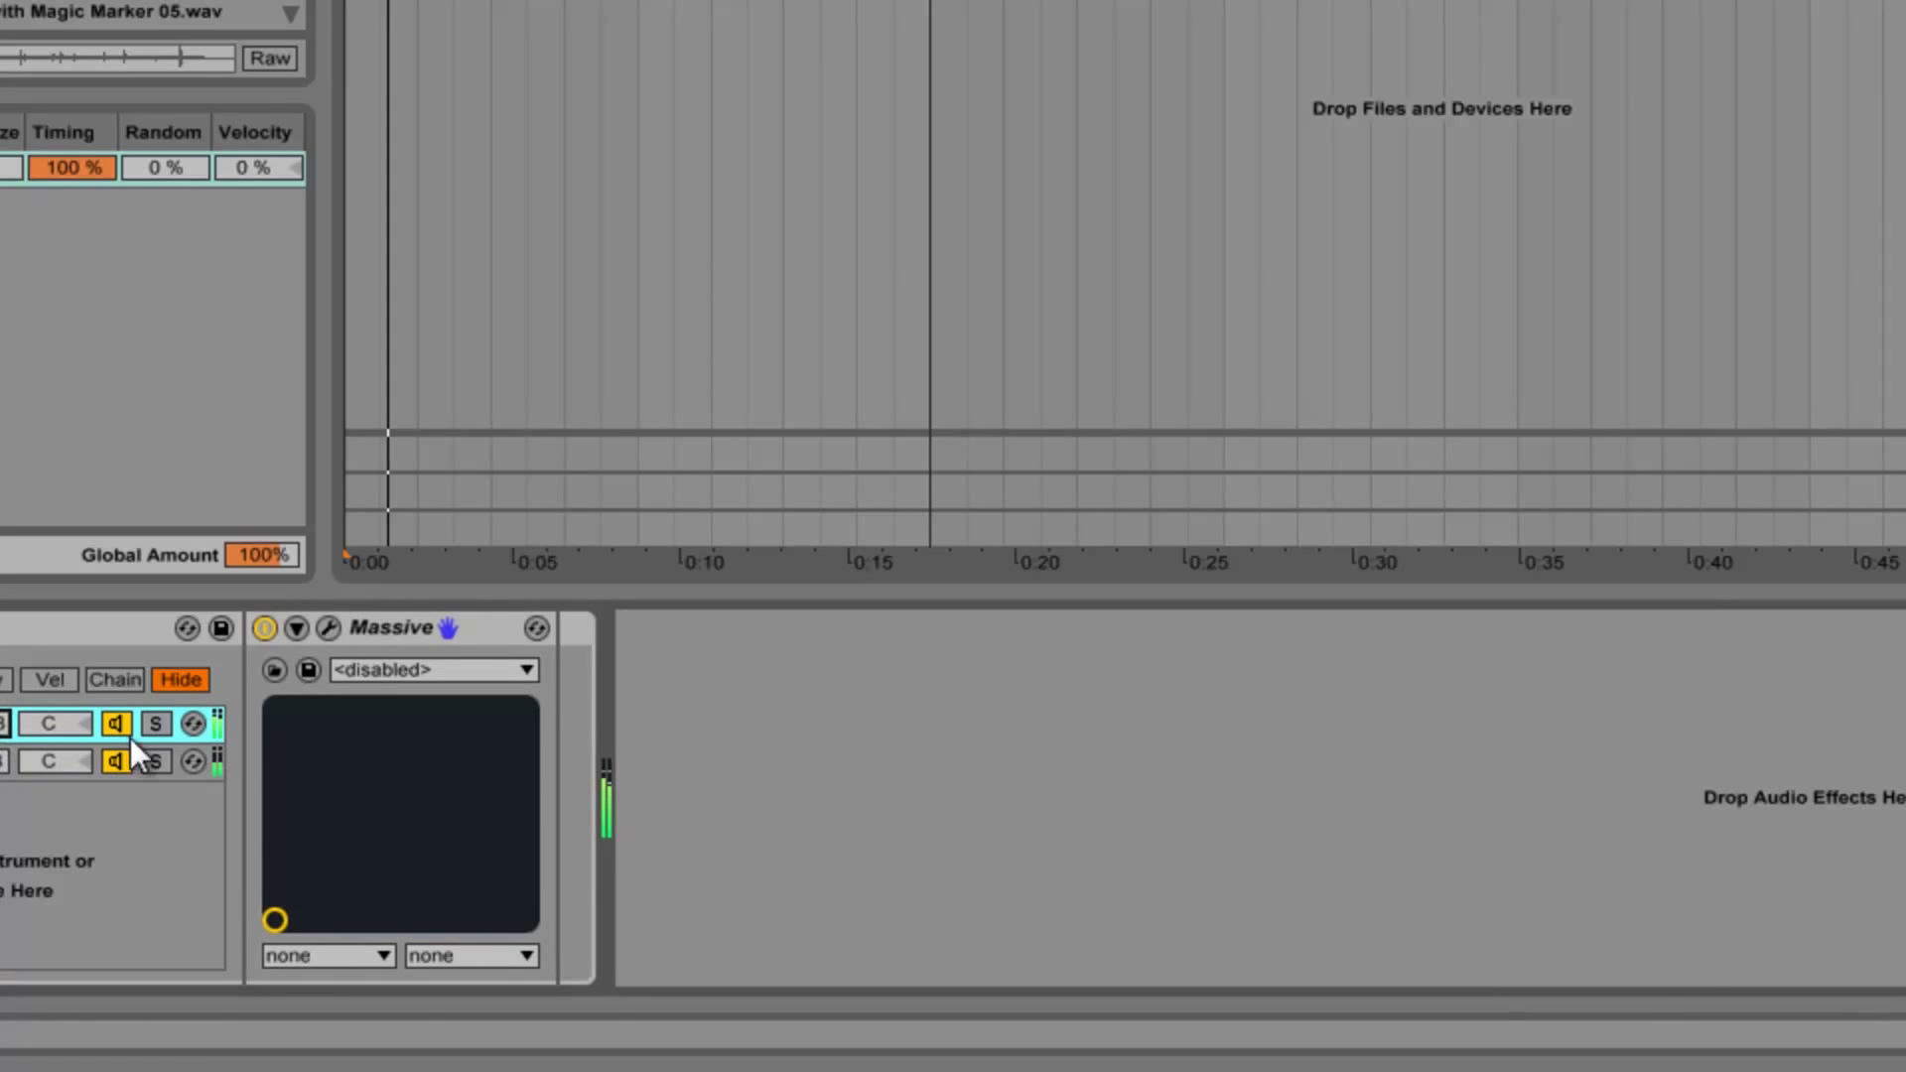
{"action": "left_click", "coordinate": [127, 765]}
{"action": "left_click", "coordinate": [127, 765]}
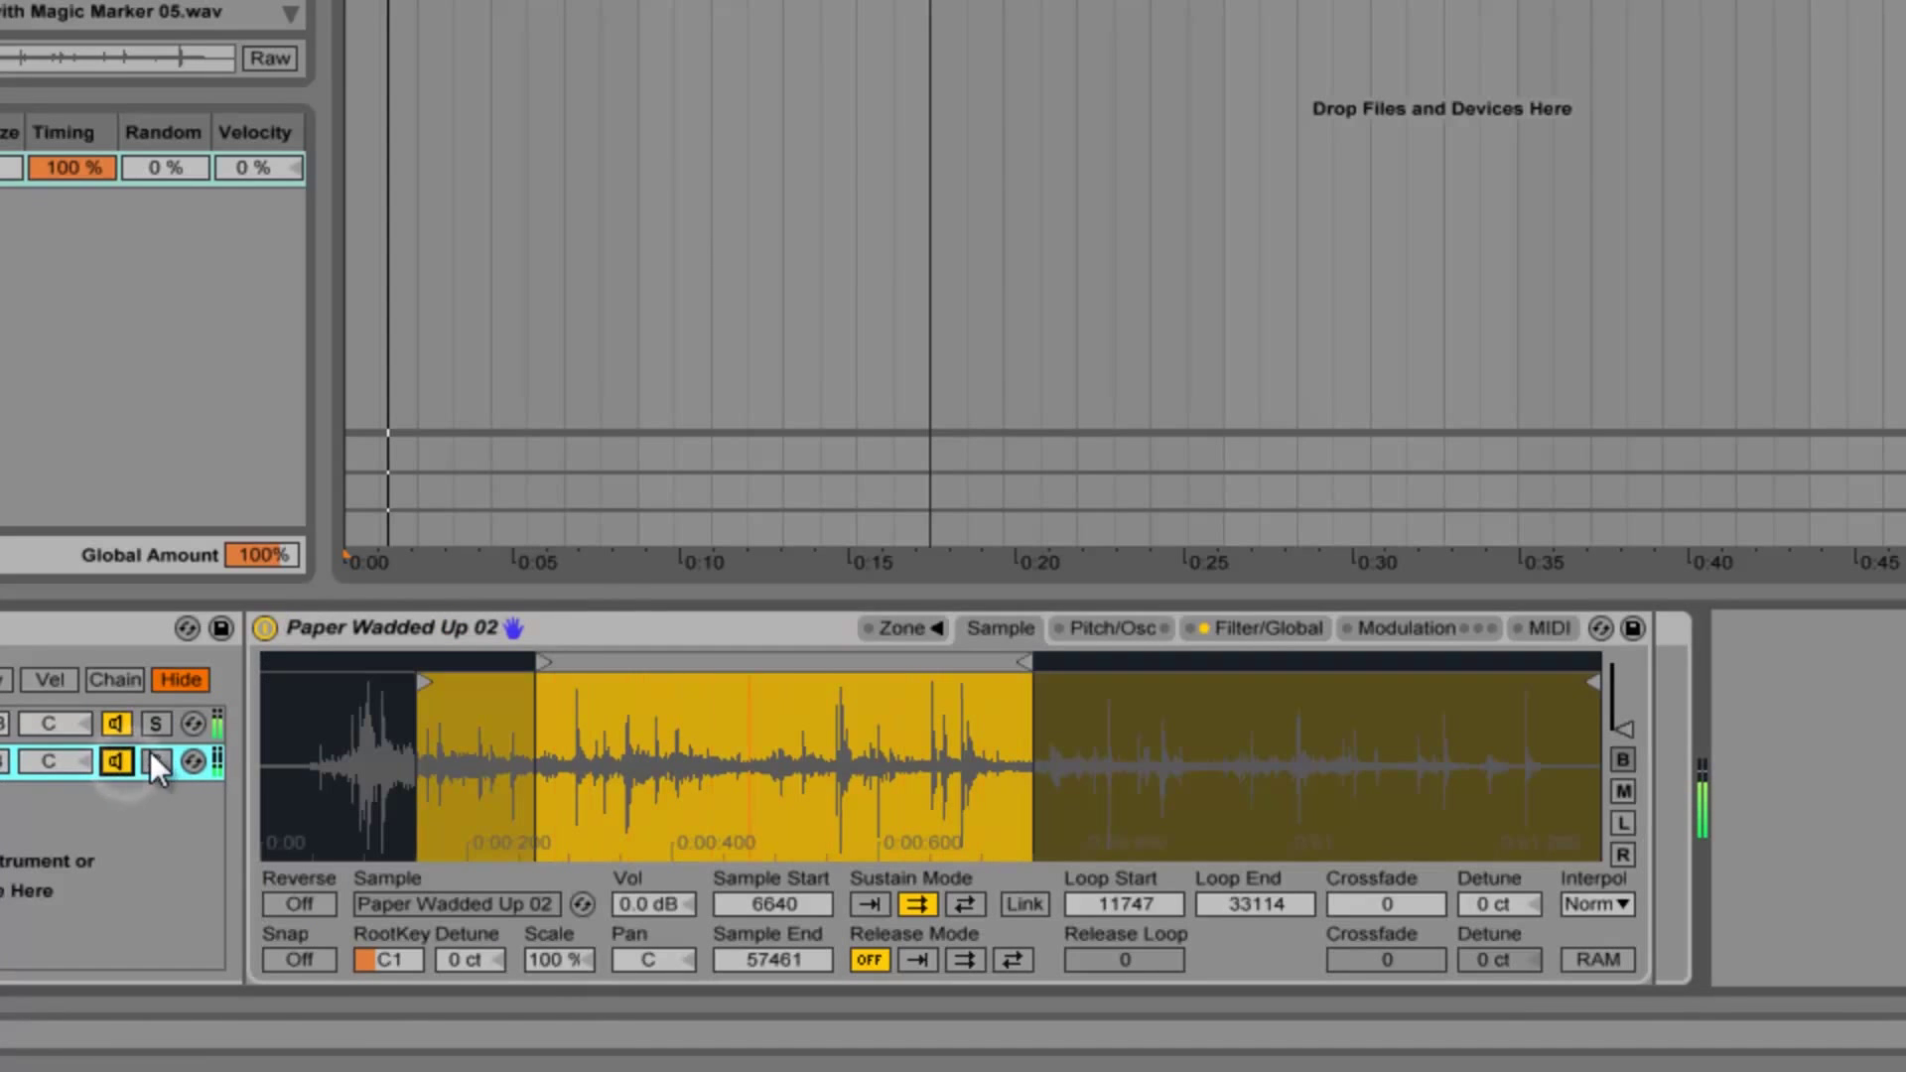
- Solo the paper chain and set the Sampler's sustain mode to a back-and-forth loop
{"action": "left_click", "coordinate": [155, 761]}
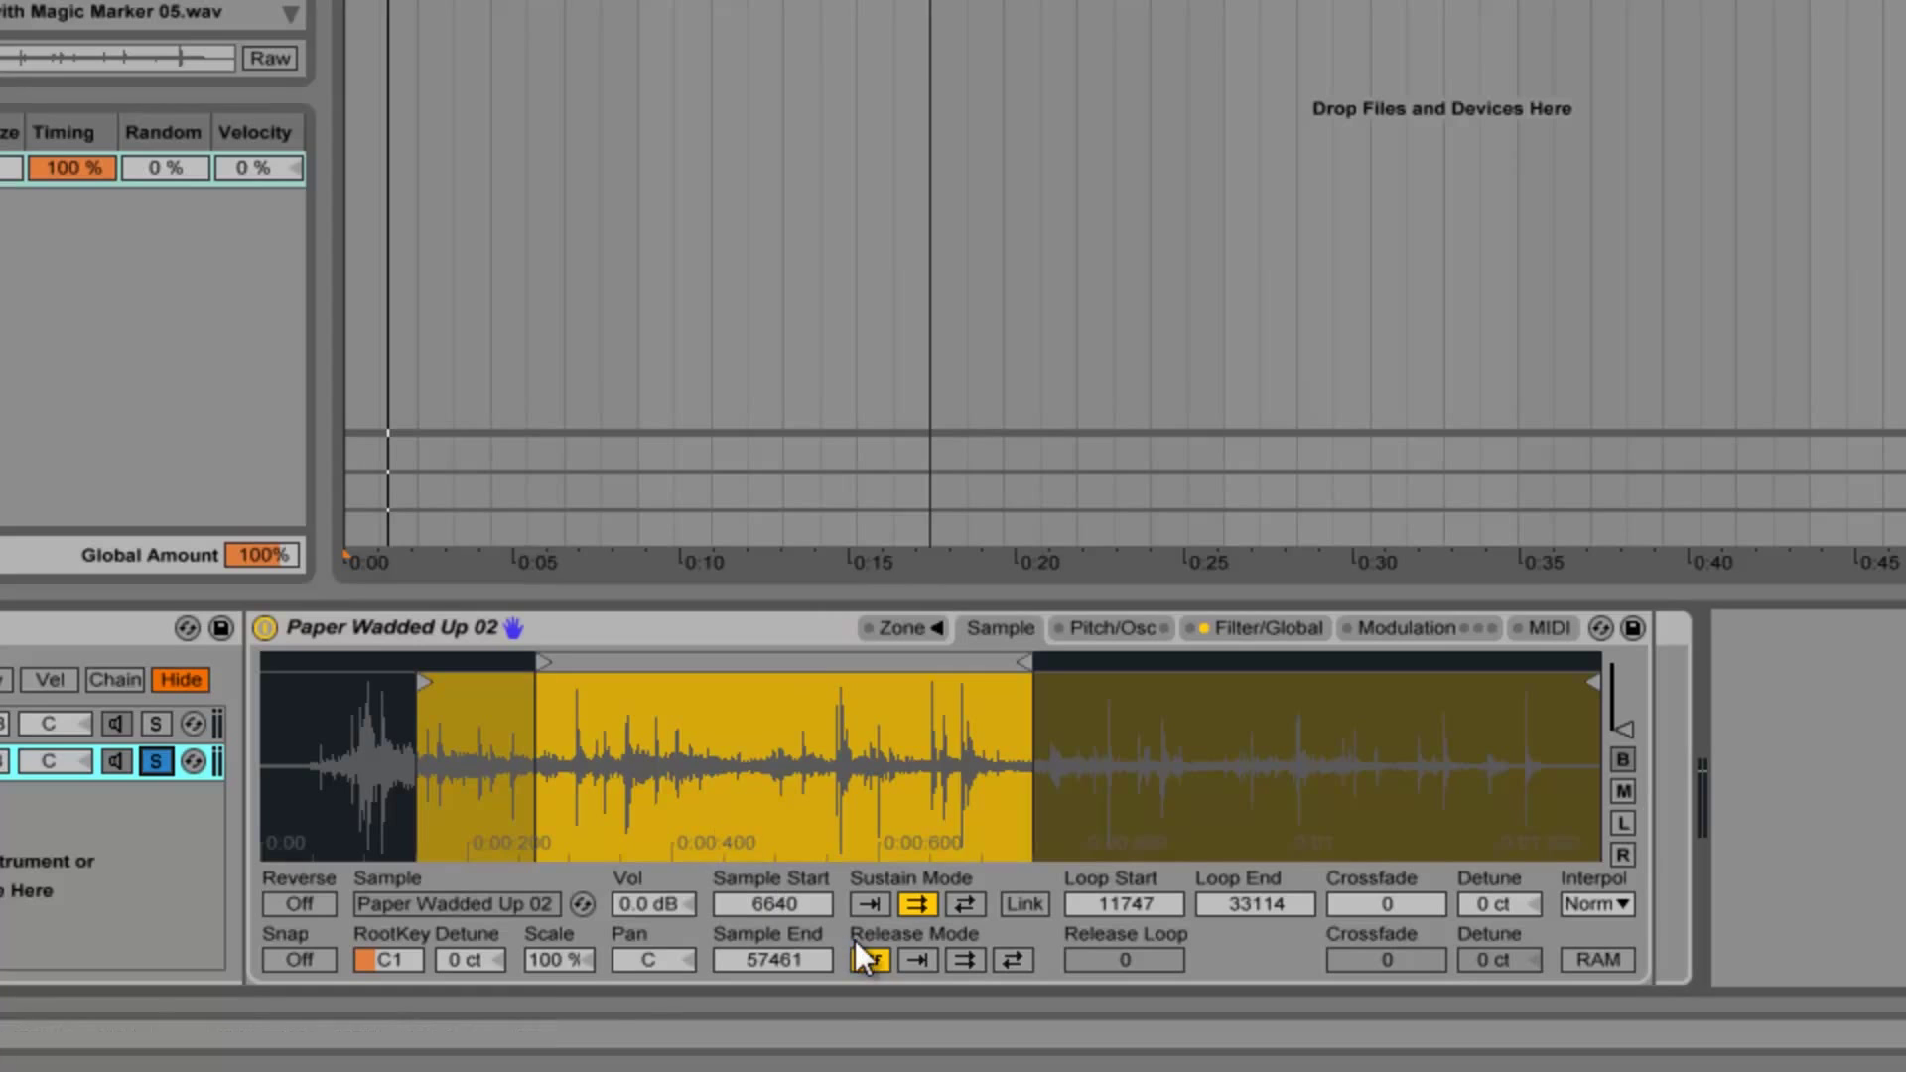
{"action": "left_click", "coordinate": [965, 908]}
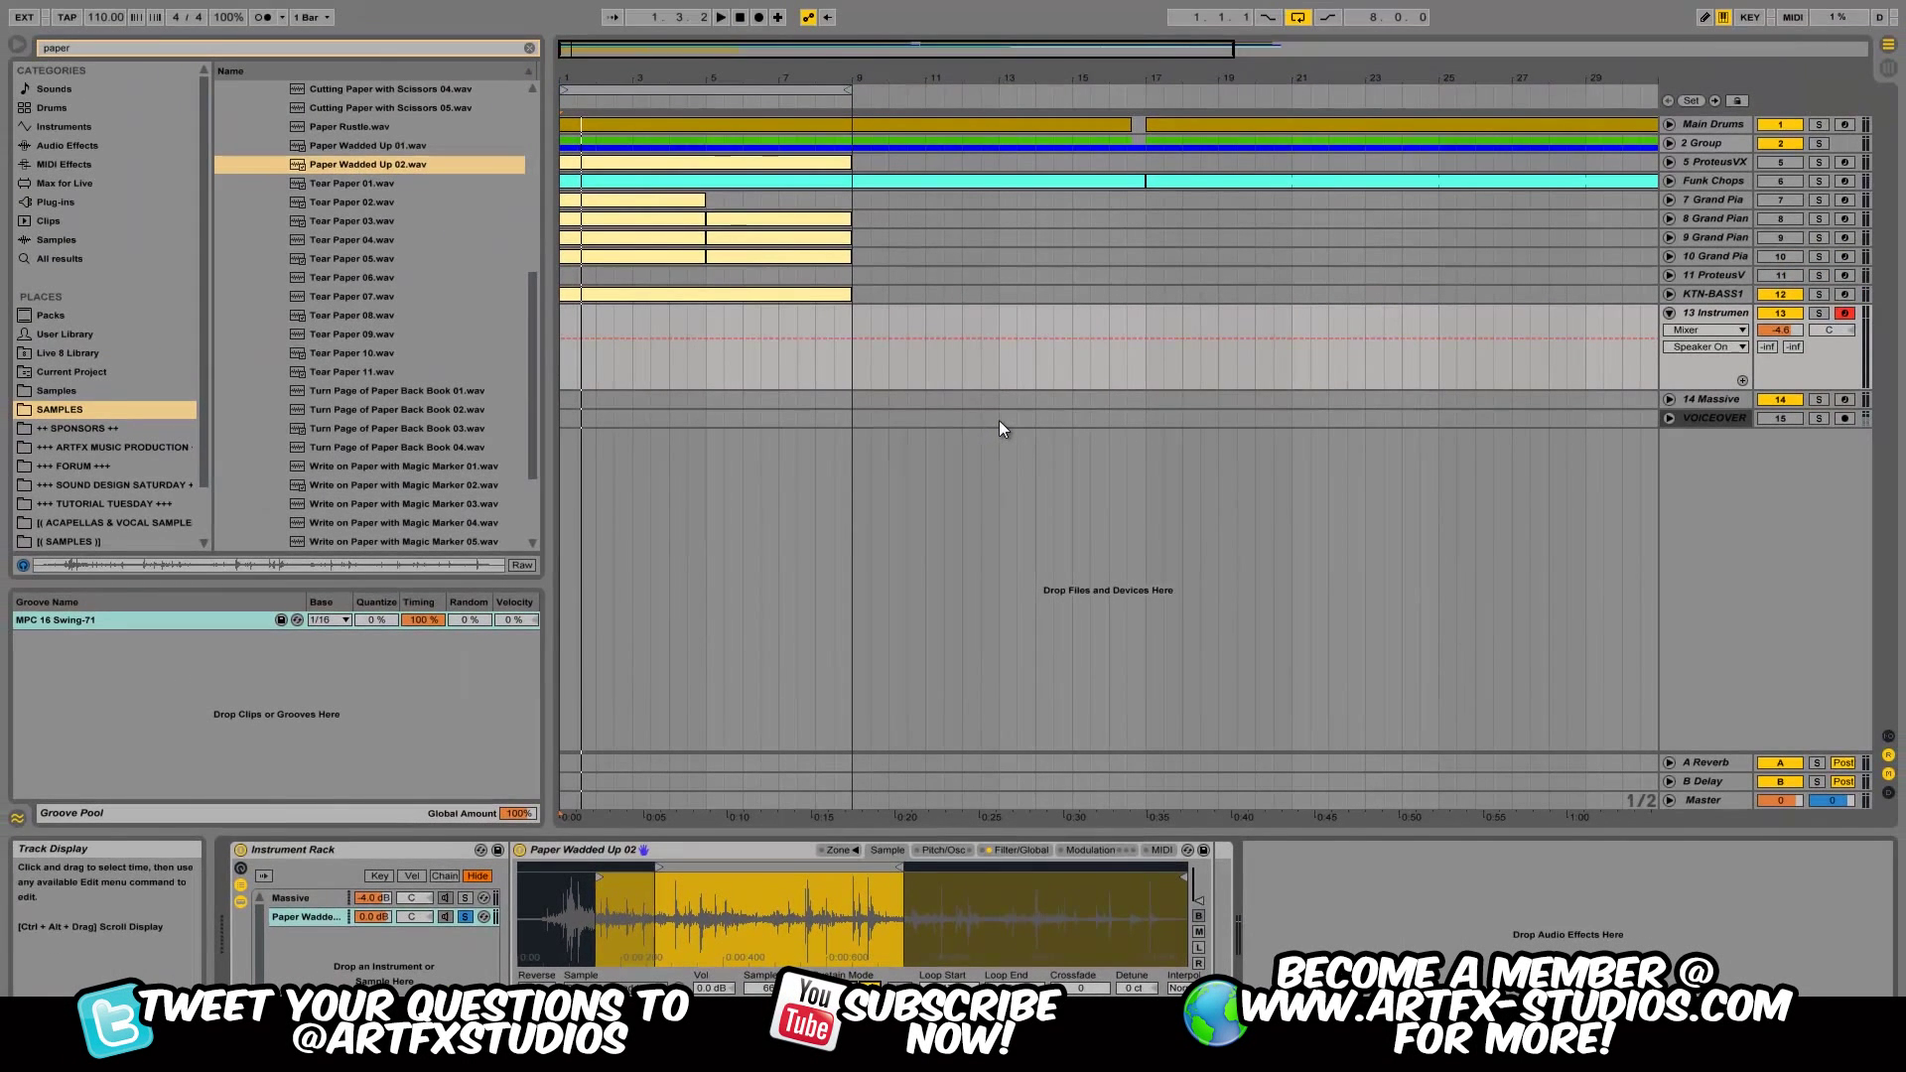
- Select the Massive chain in the rack and open Massive's plug-in window
{"action": "left_click", "coordinate": [310, 897]}
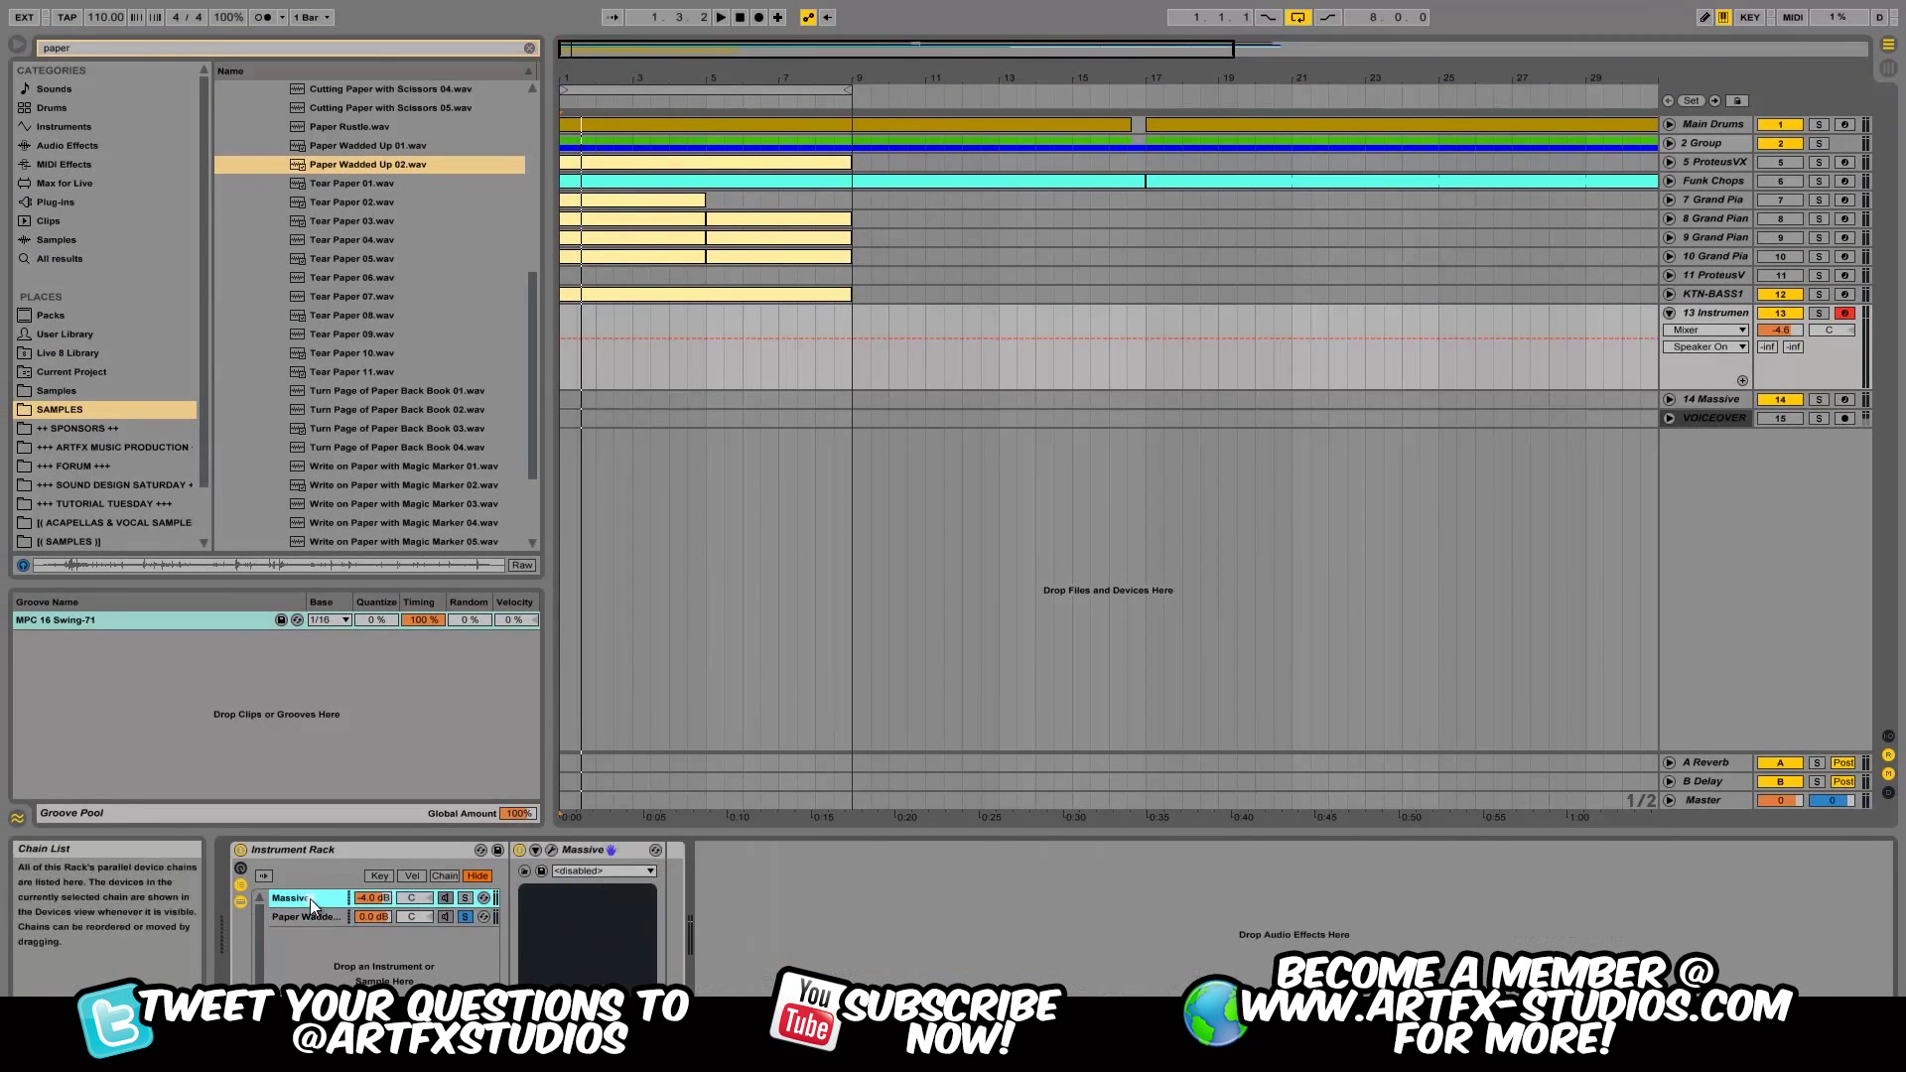
{"action": "left_click", "coordinate": [551, 850]}
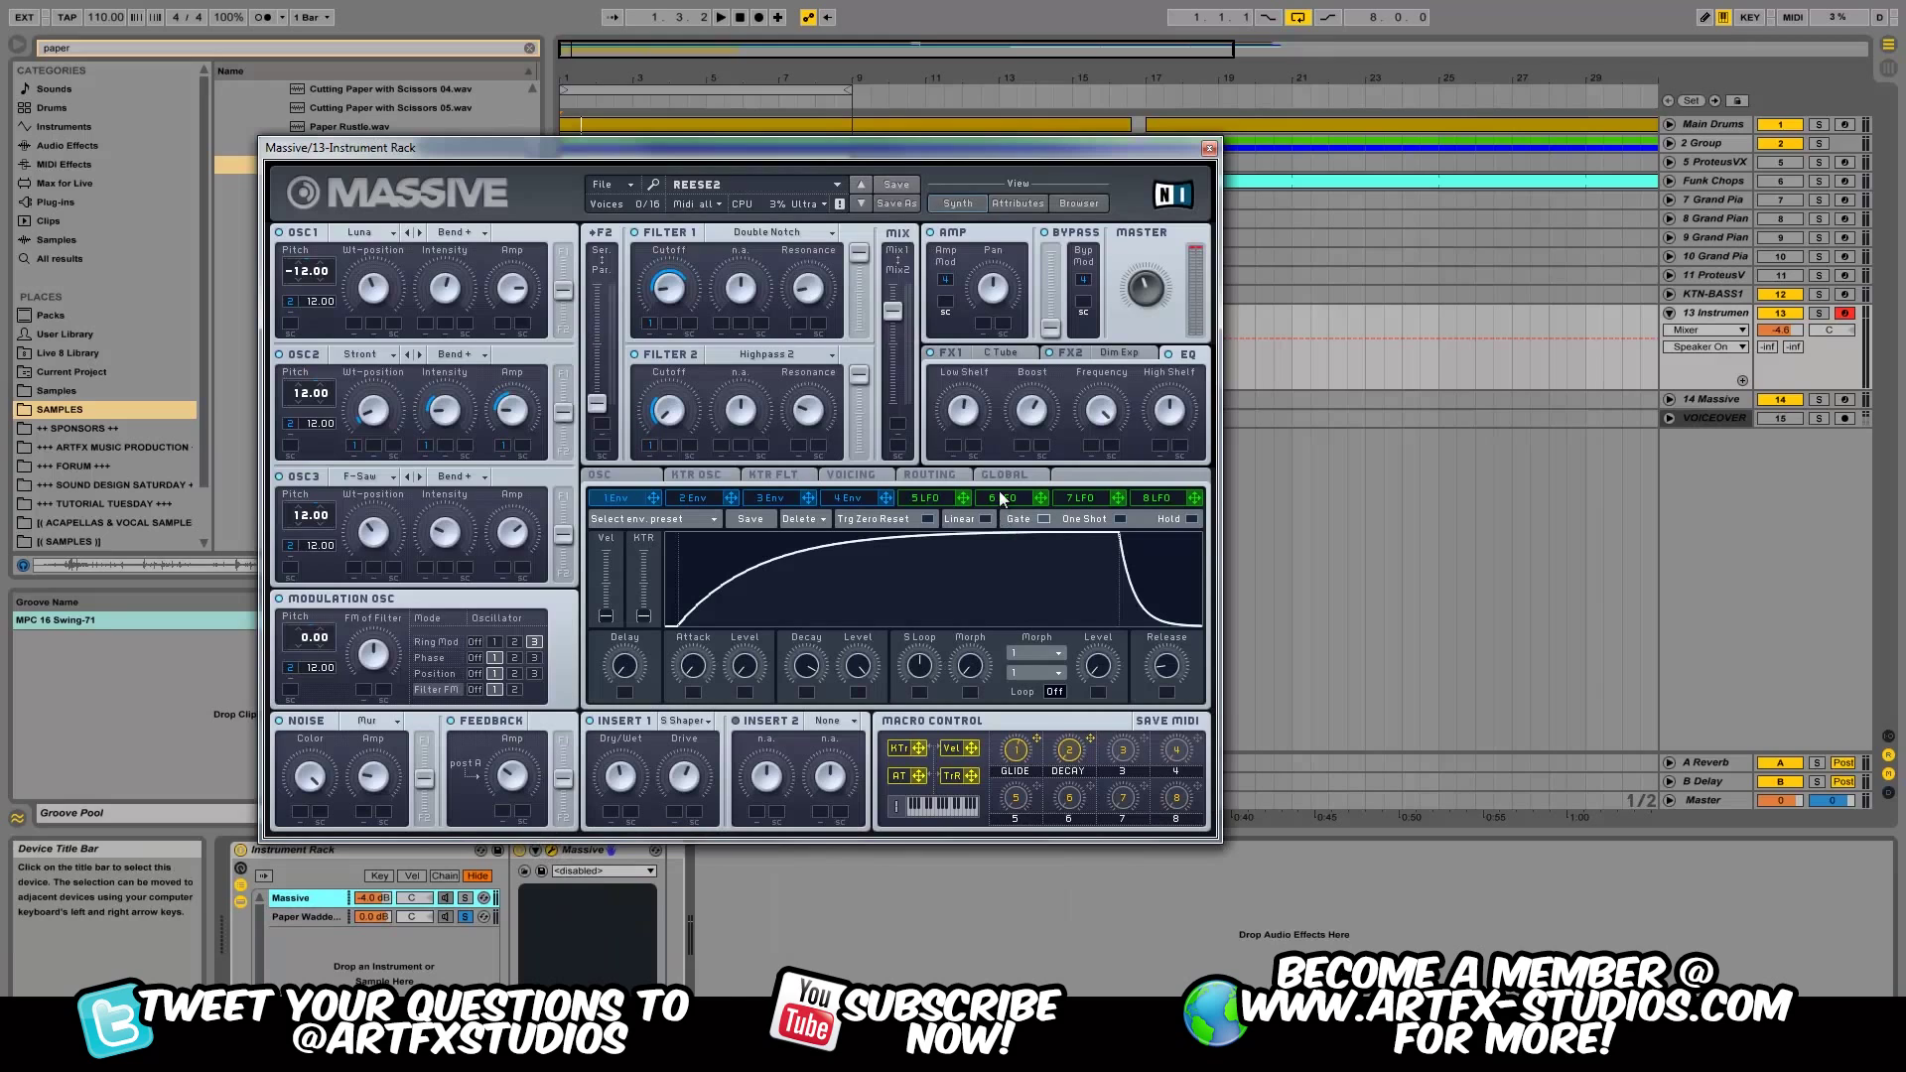